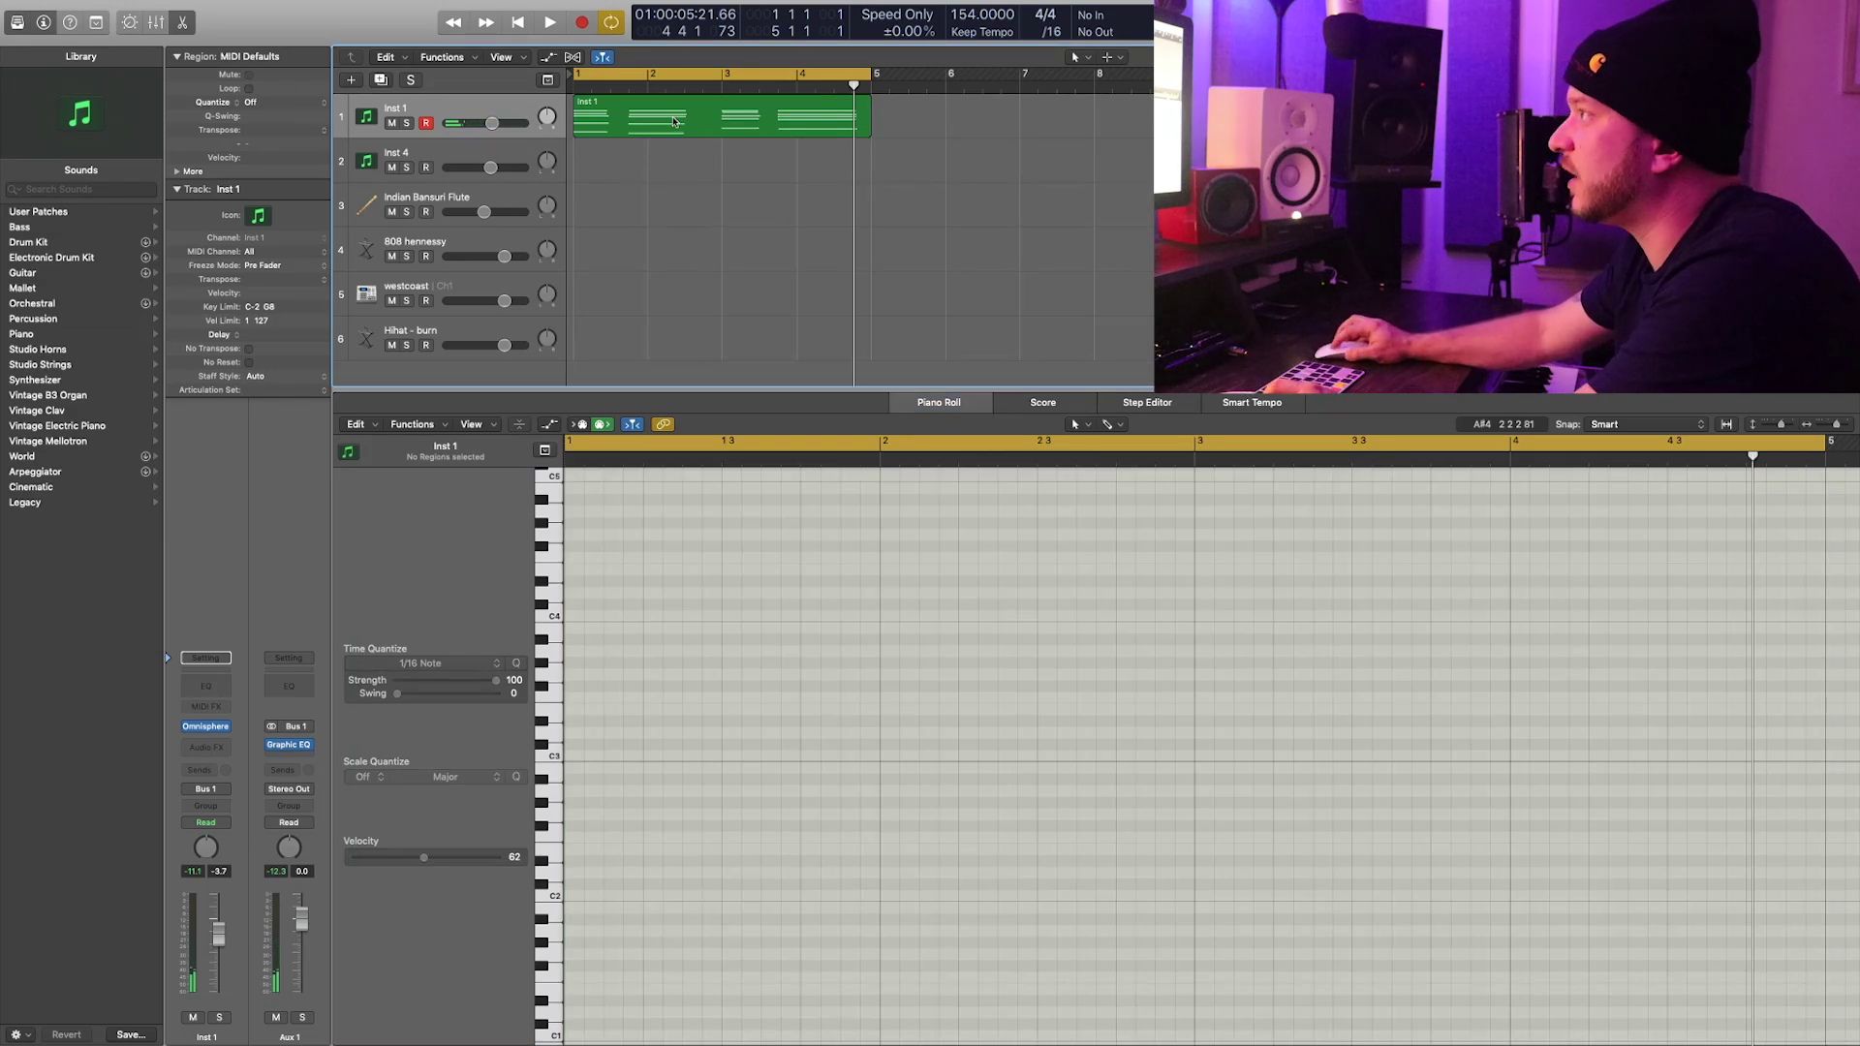
Step: Copy the chord region onto Inst 4 and force its notes legato without overlaps
drag(674, 121, 674, 165)
click(451, 157)
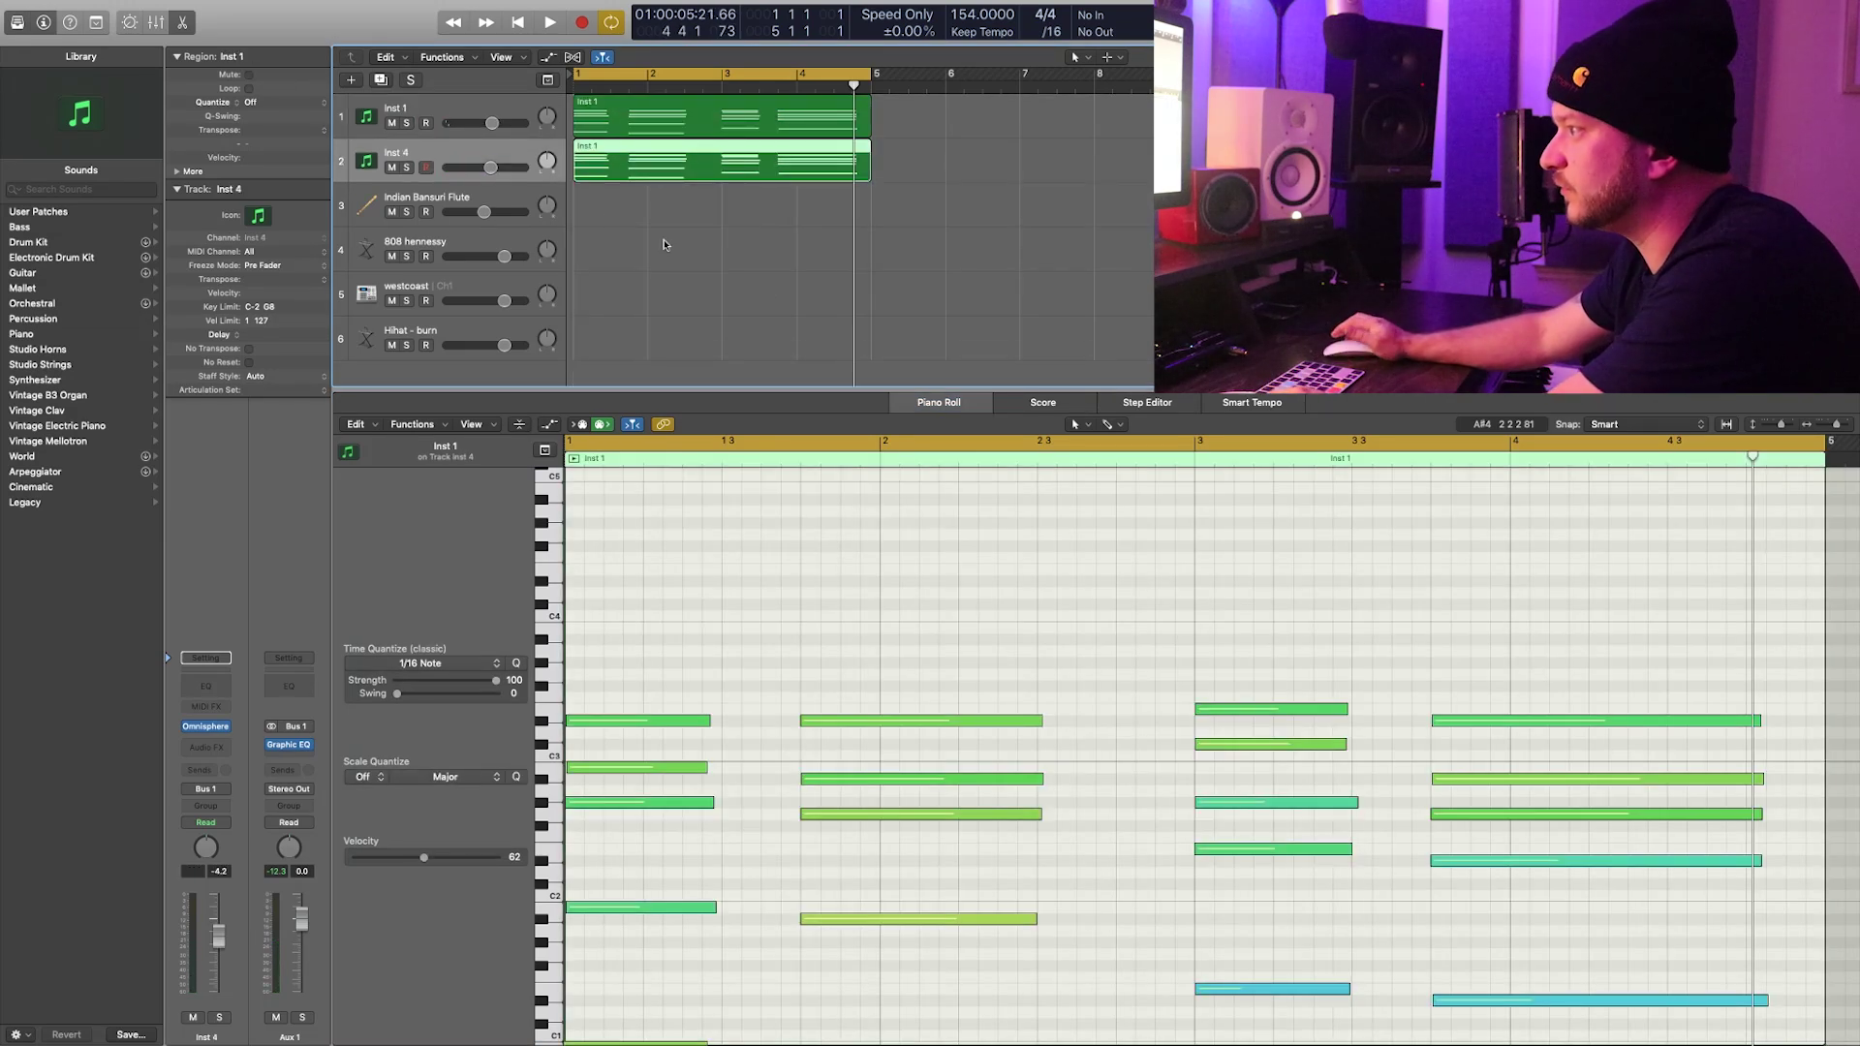
scroll(1060, 475, down, 4)
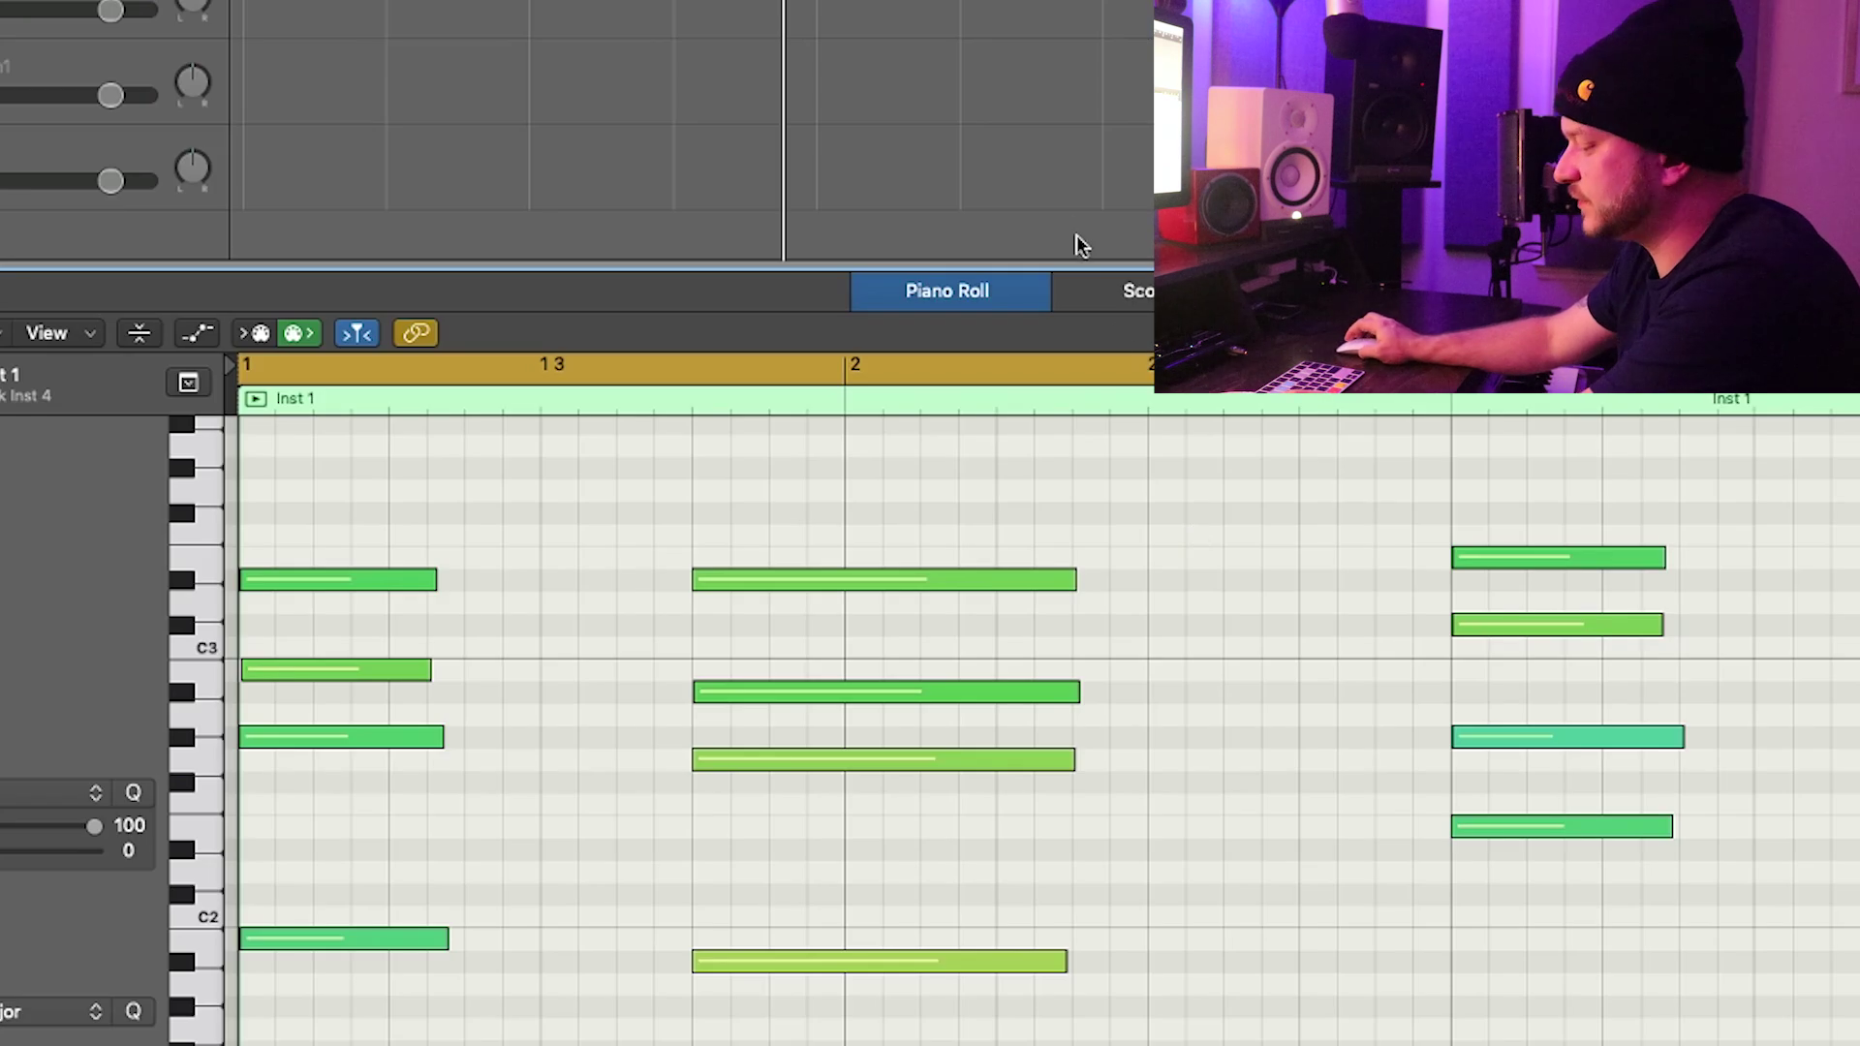
key(super+a)
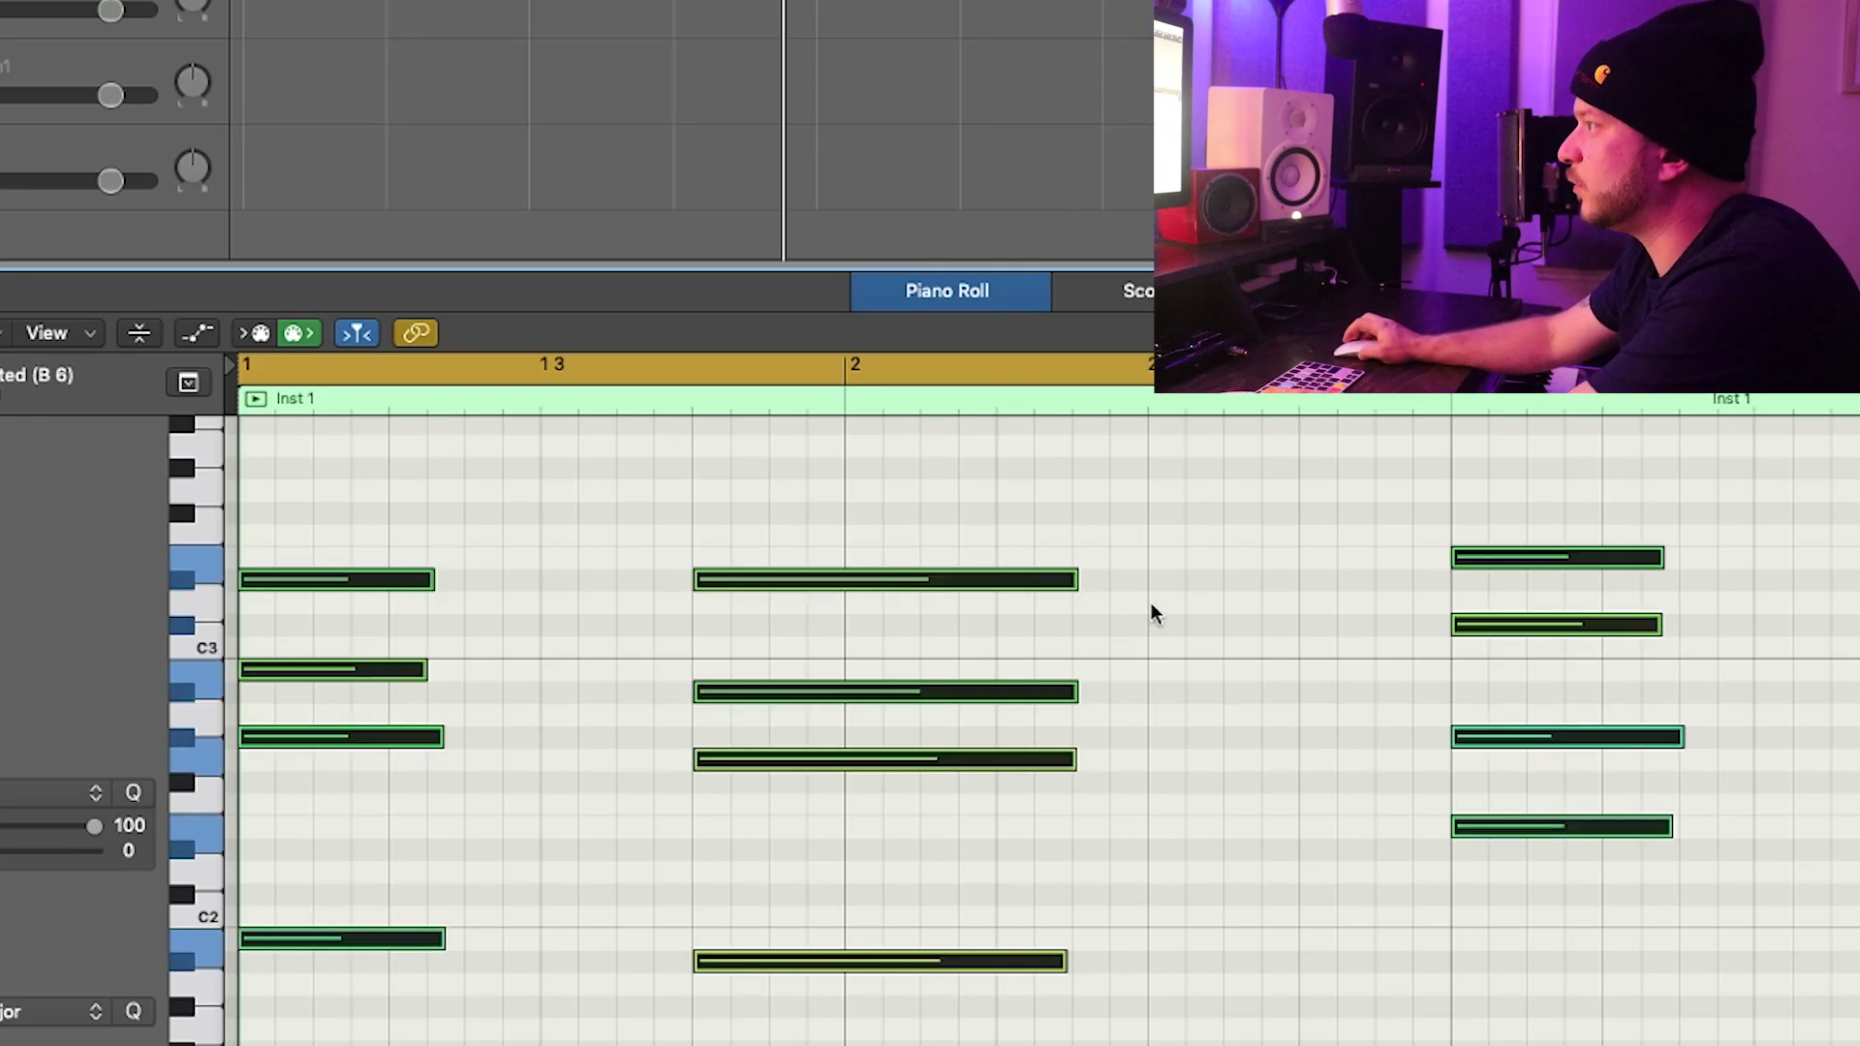
right_click(402, 586)
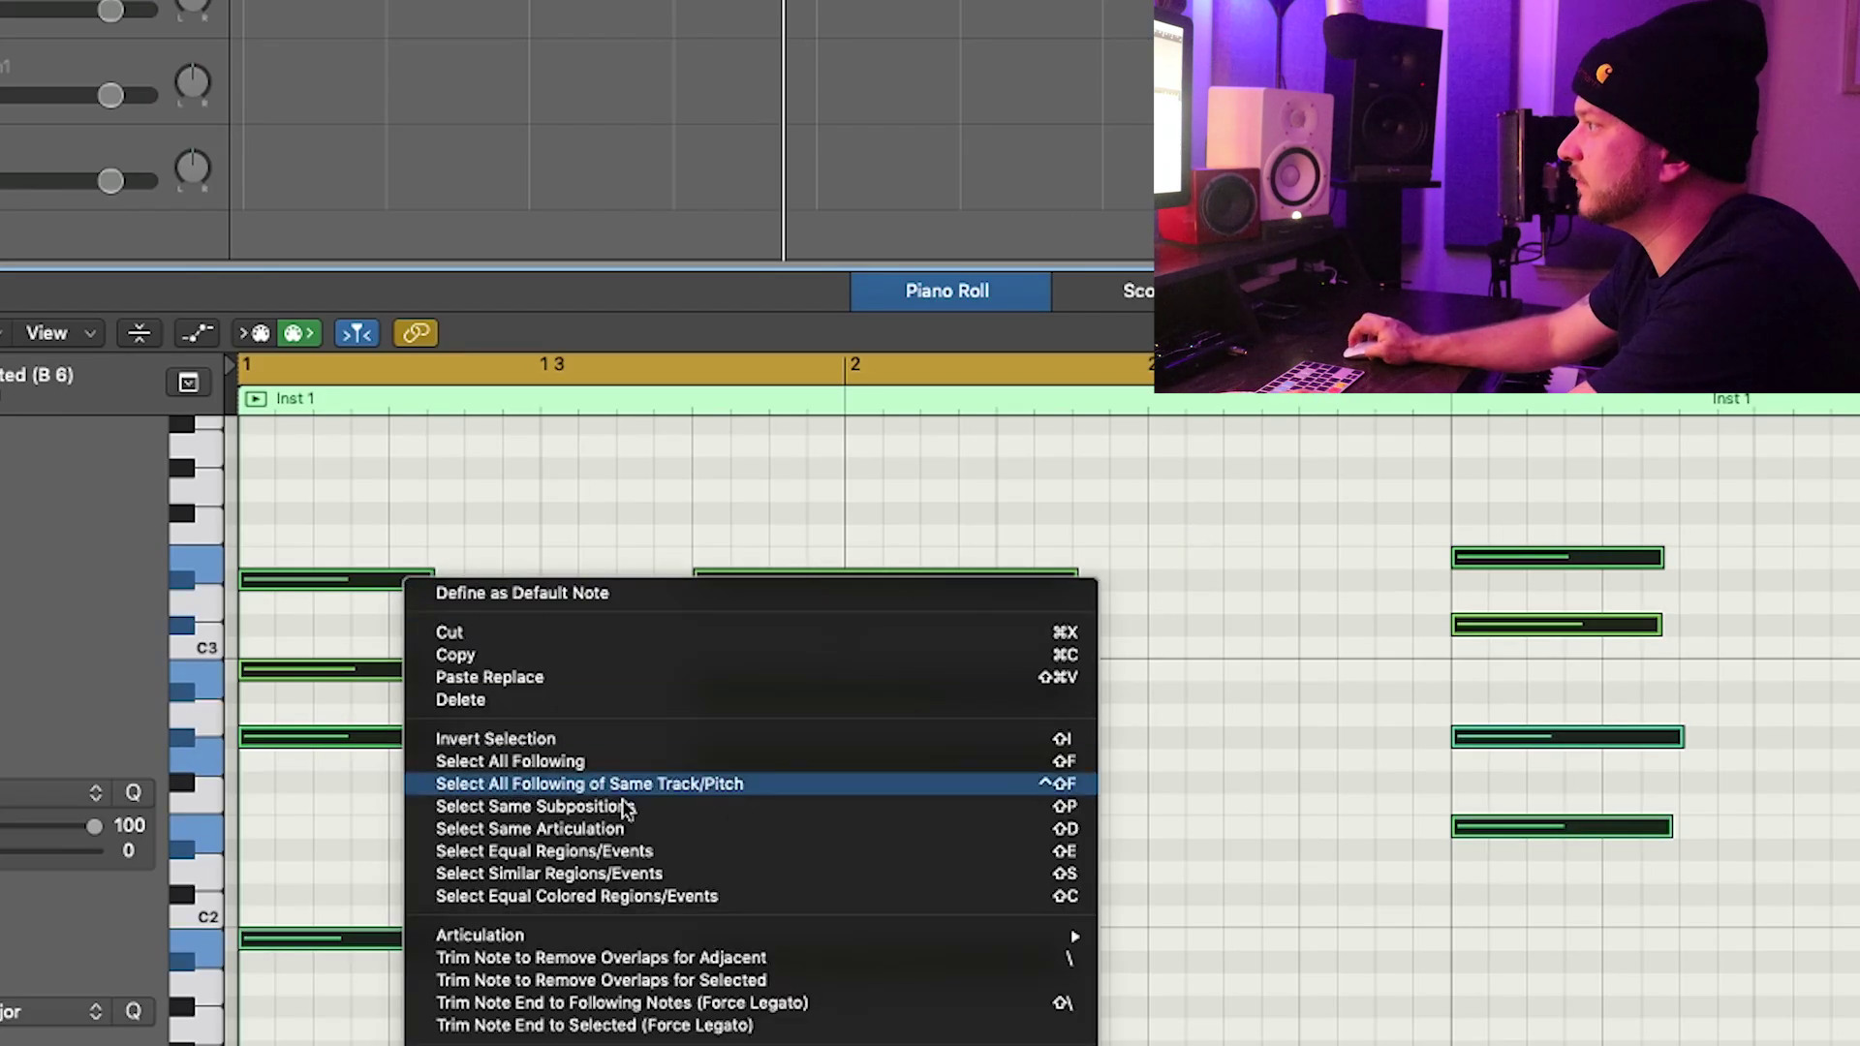
click(758, 1006)
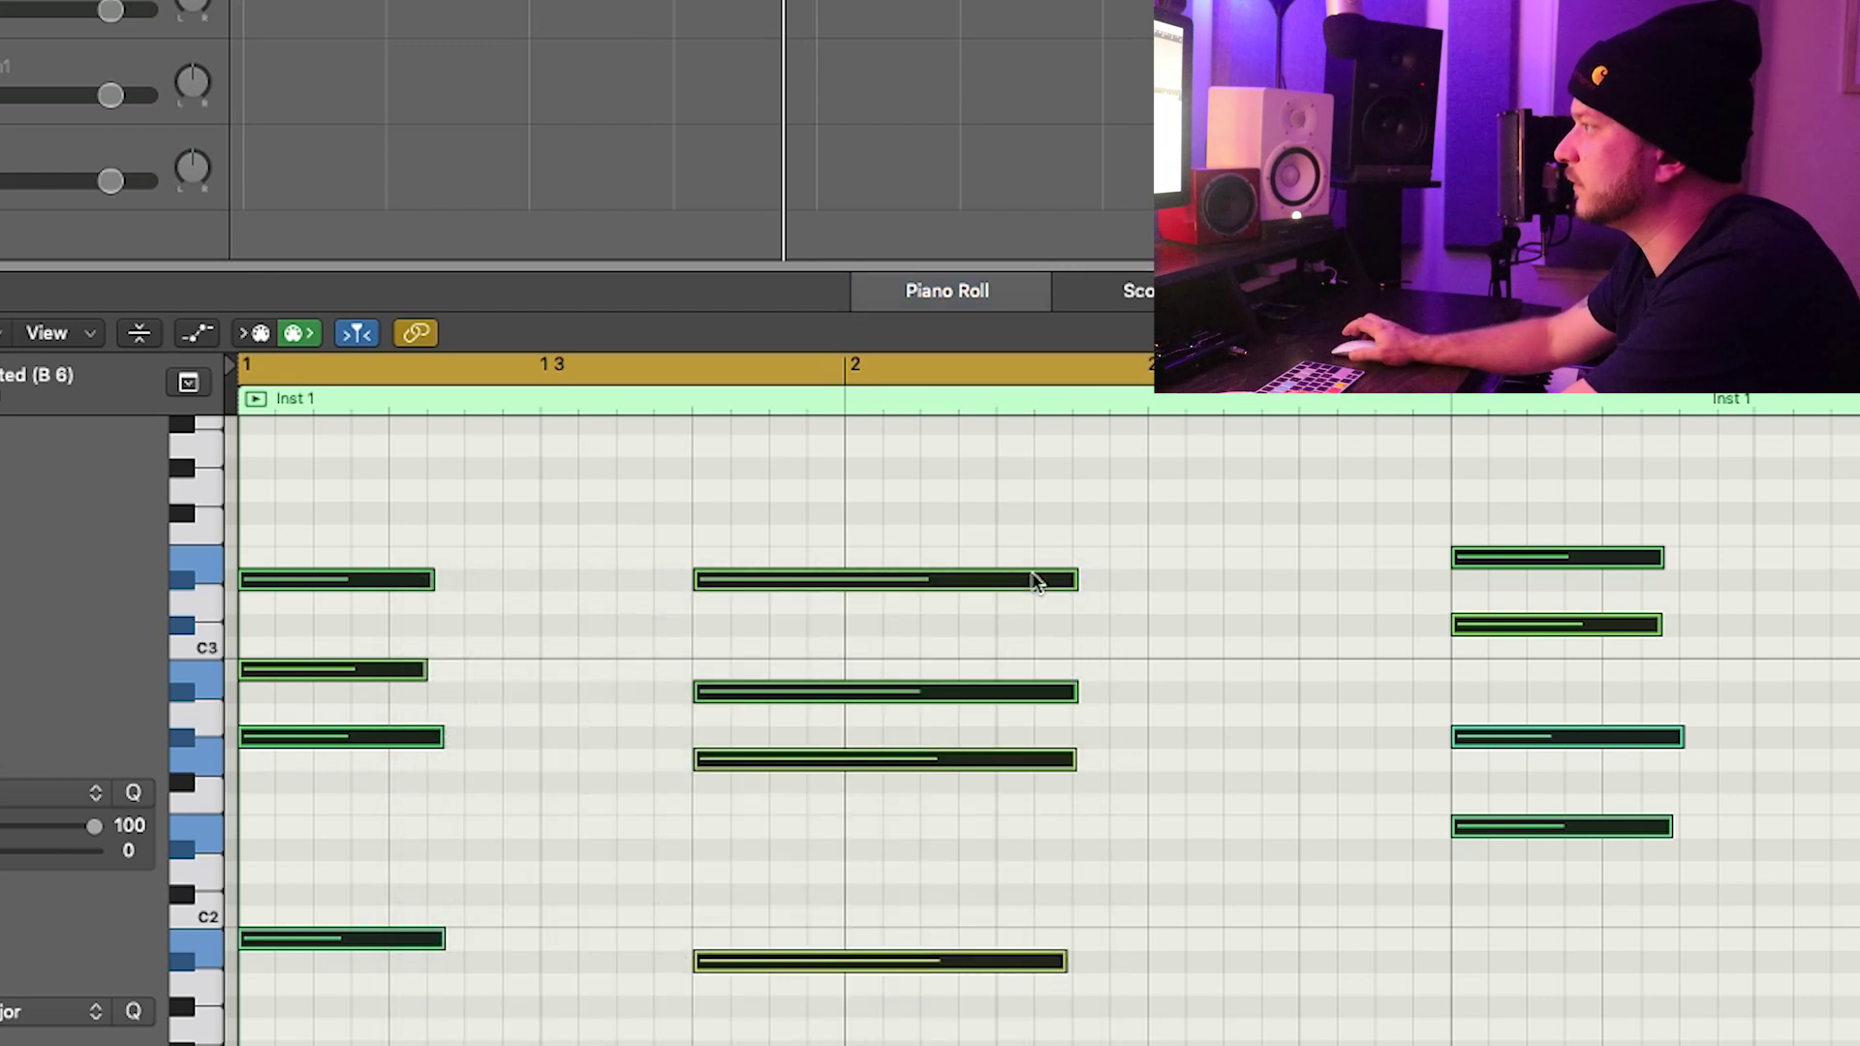
click(1119, 139)
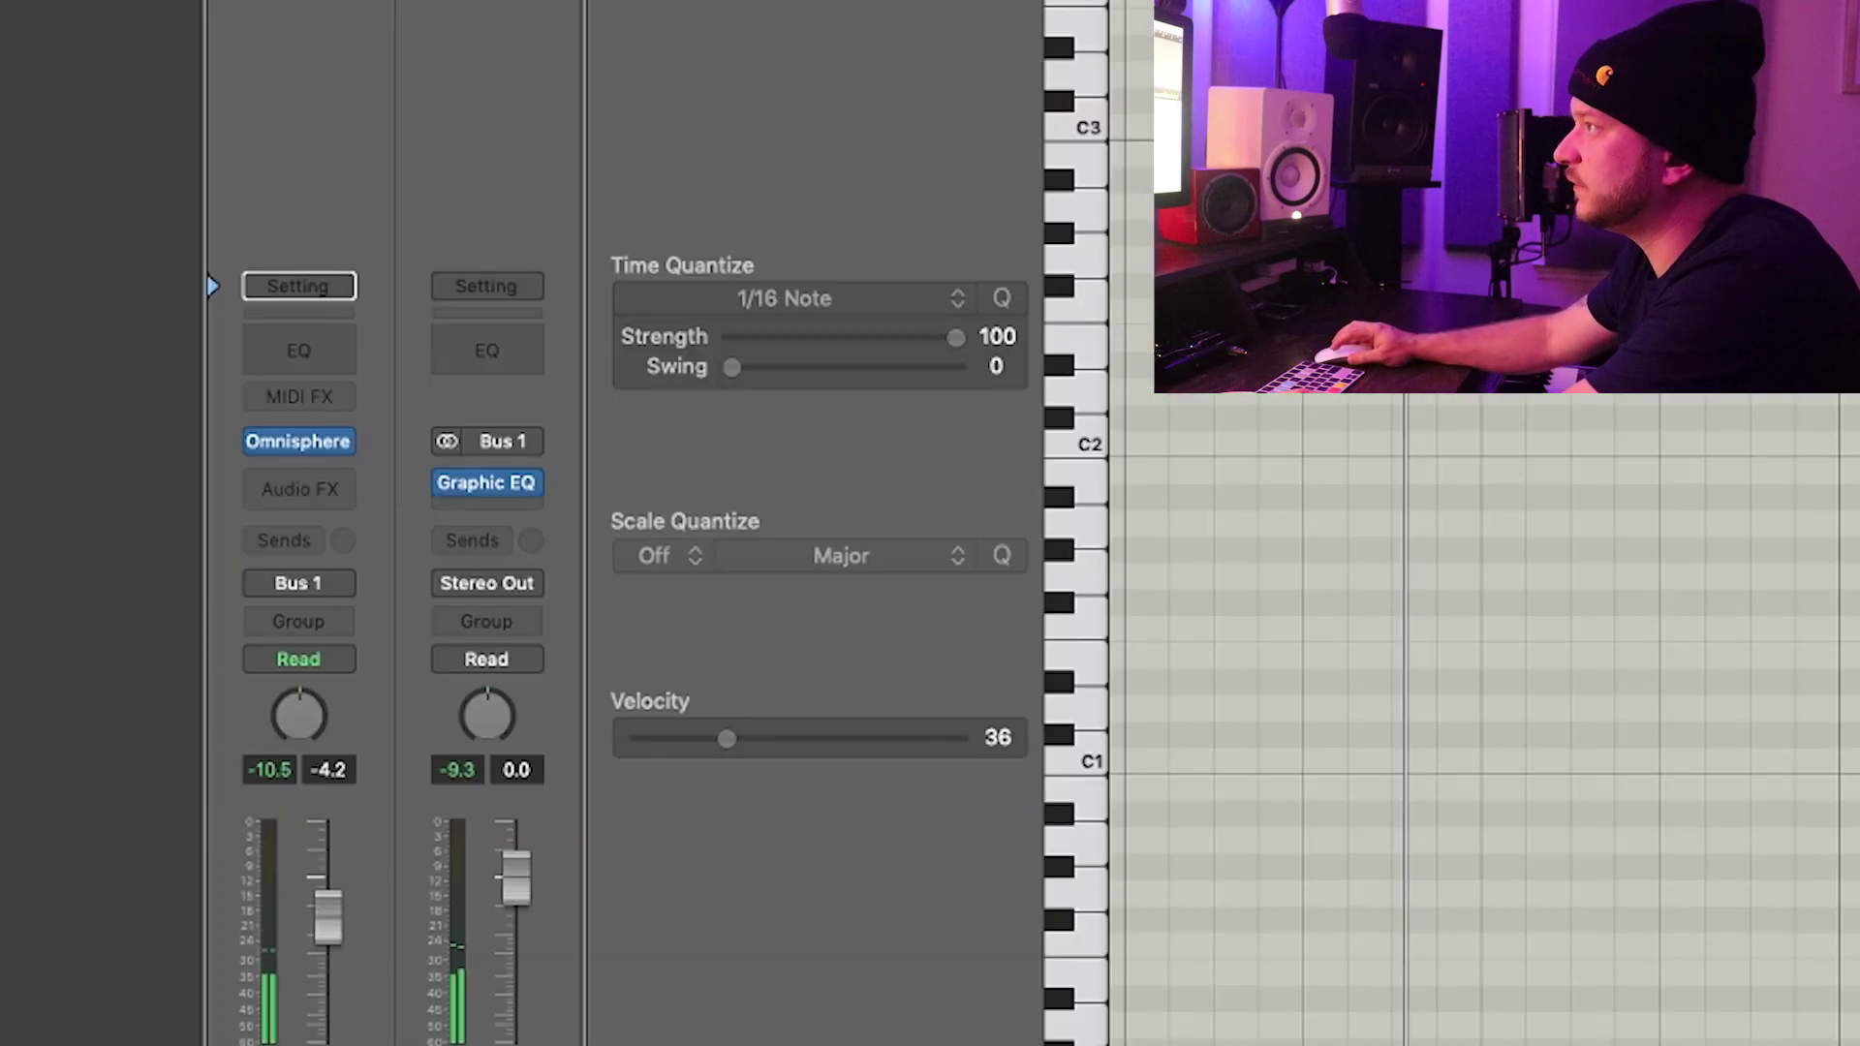
Step: Add an Arpeggiator MIDI FX to Inst 4 with 1/8 rate and Up/Down note order
click(328, 417)
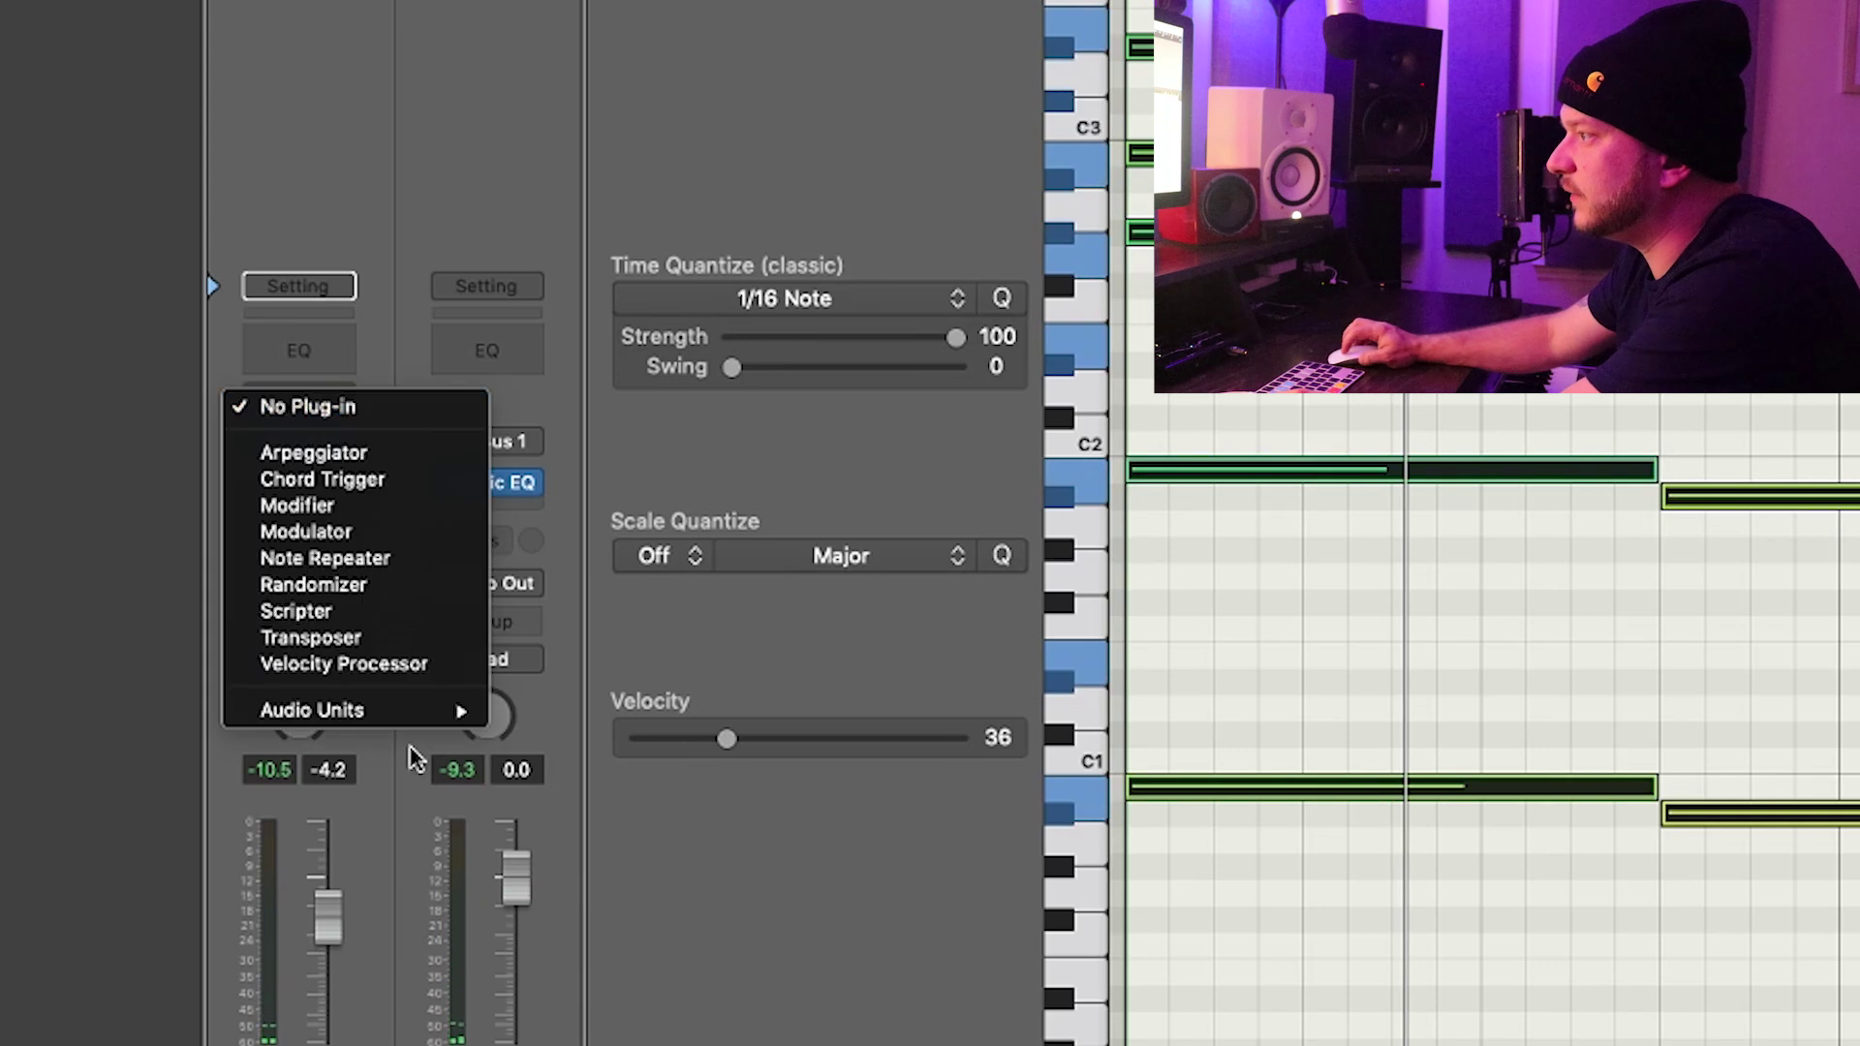
mouse_move(394, 712)
click(313, 452)
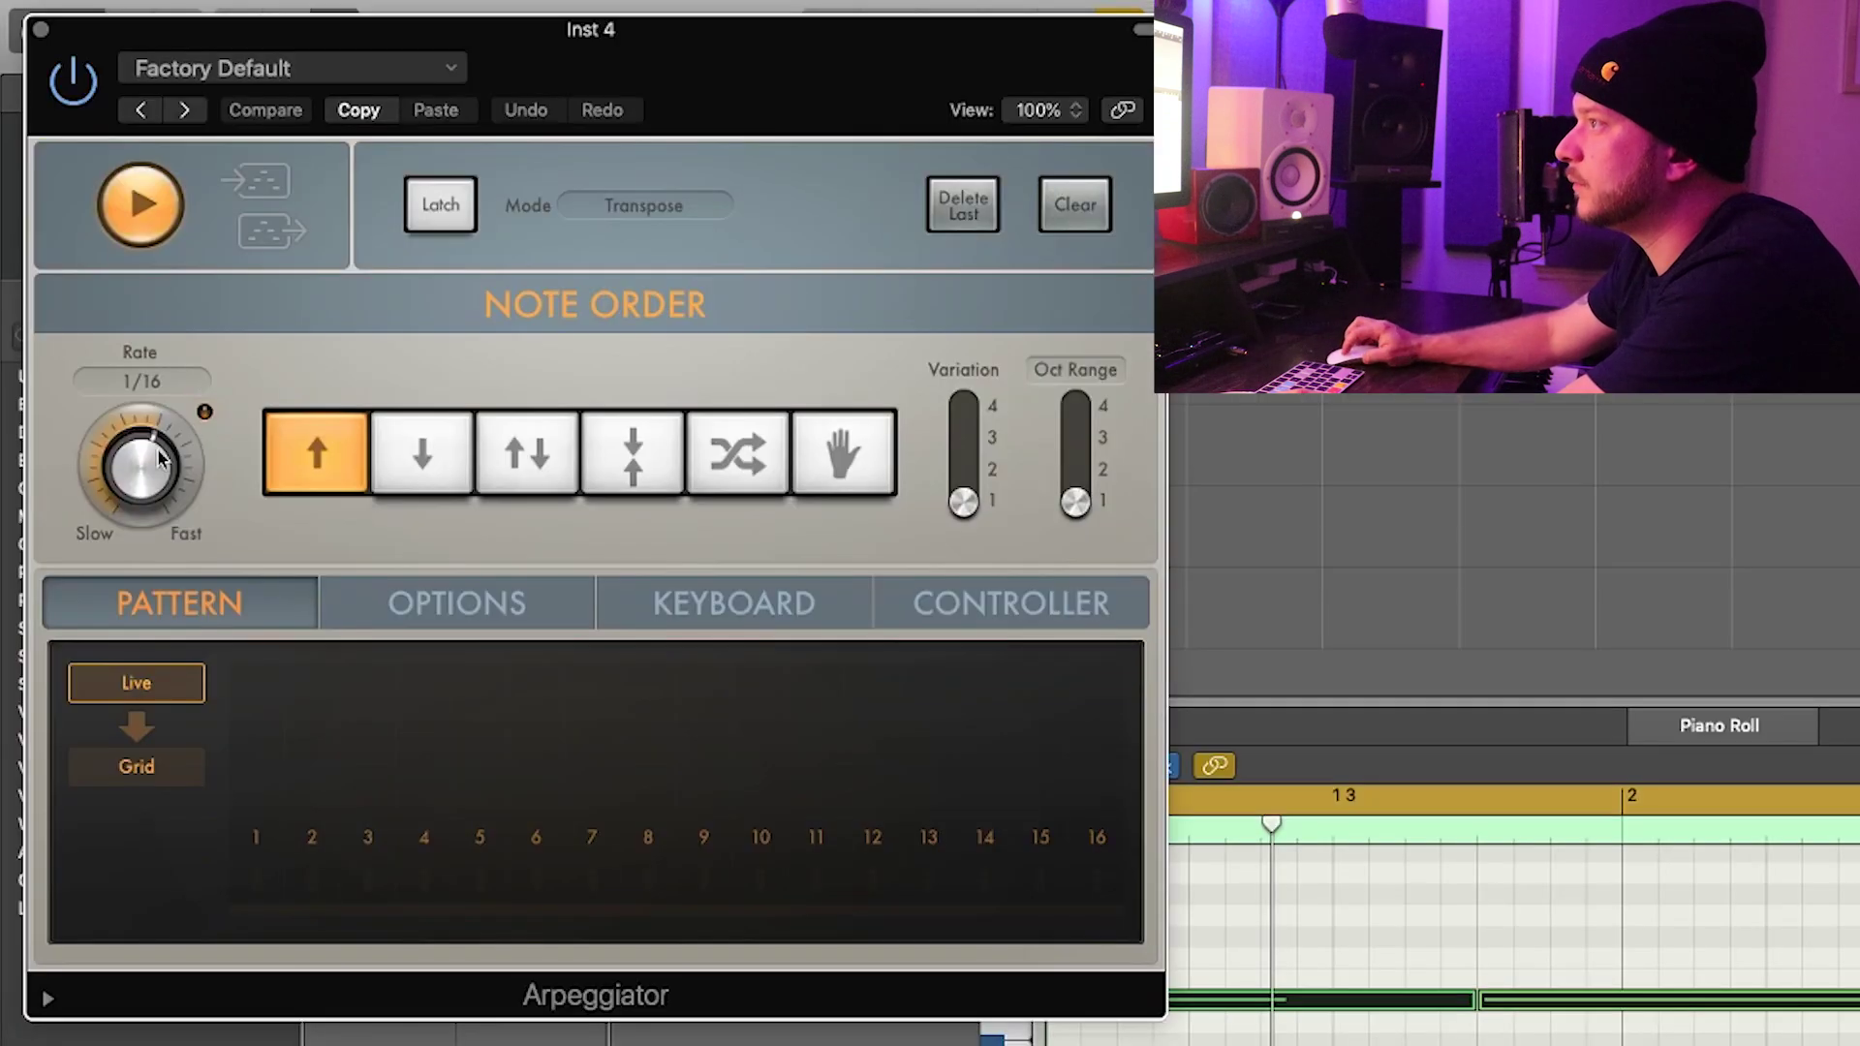
drag(157, 459, 130, 532)
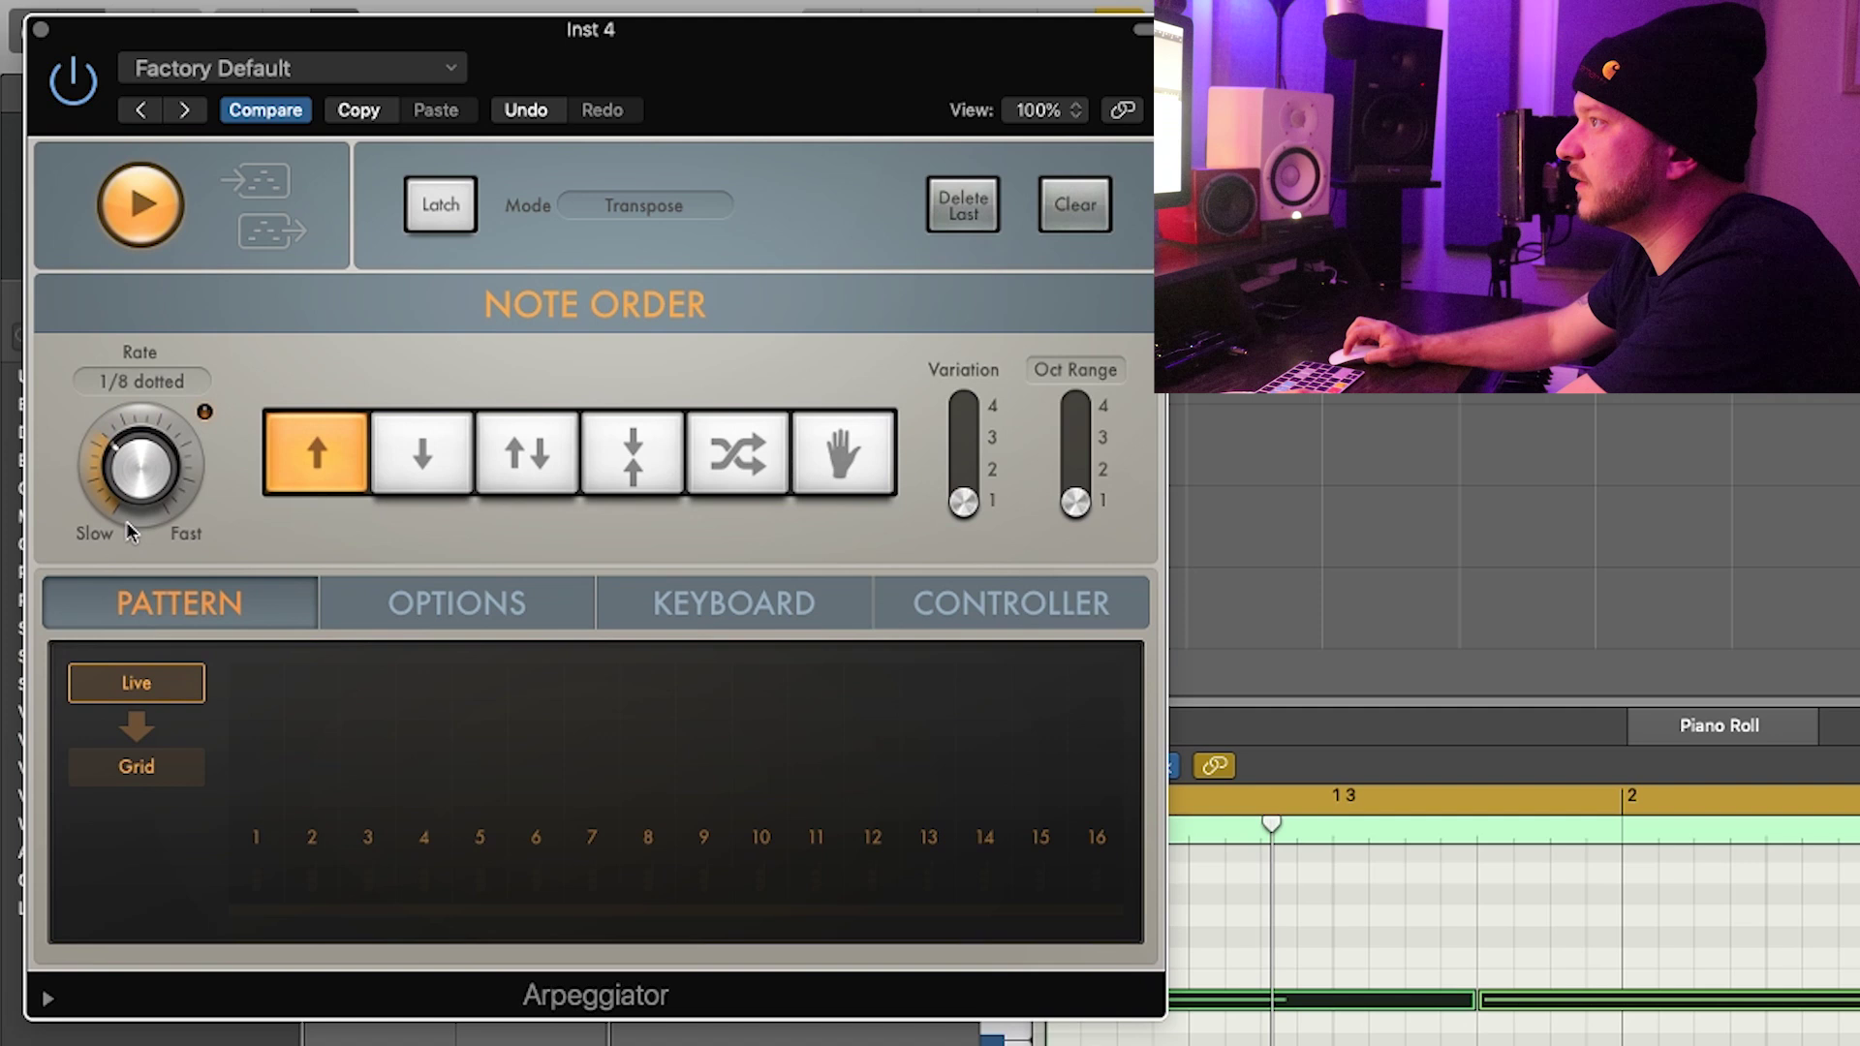
click(530, 459)
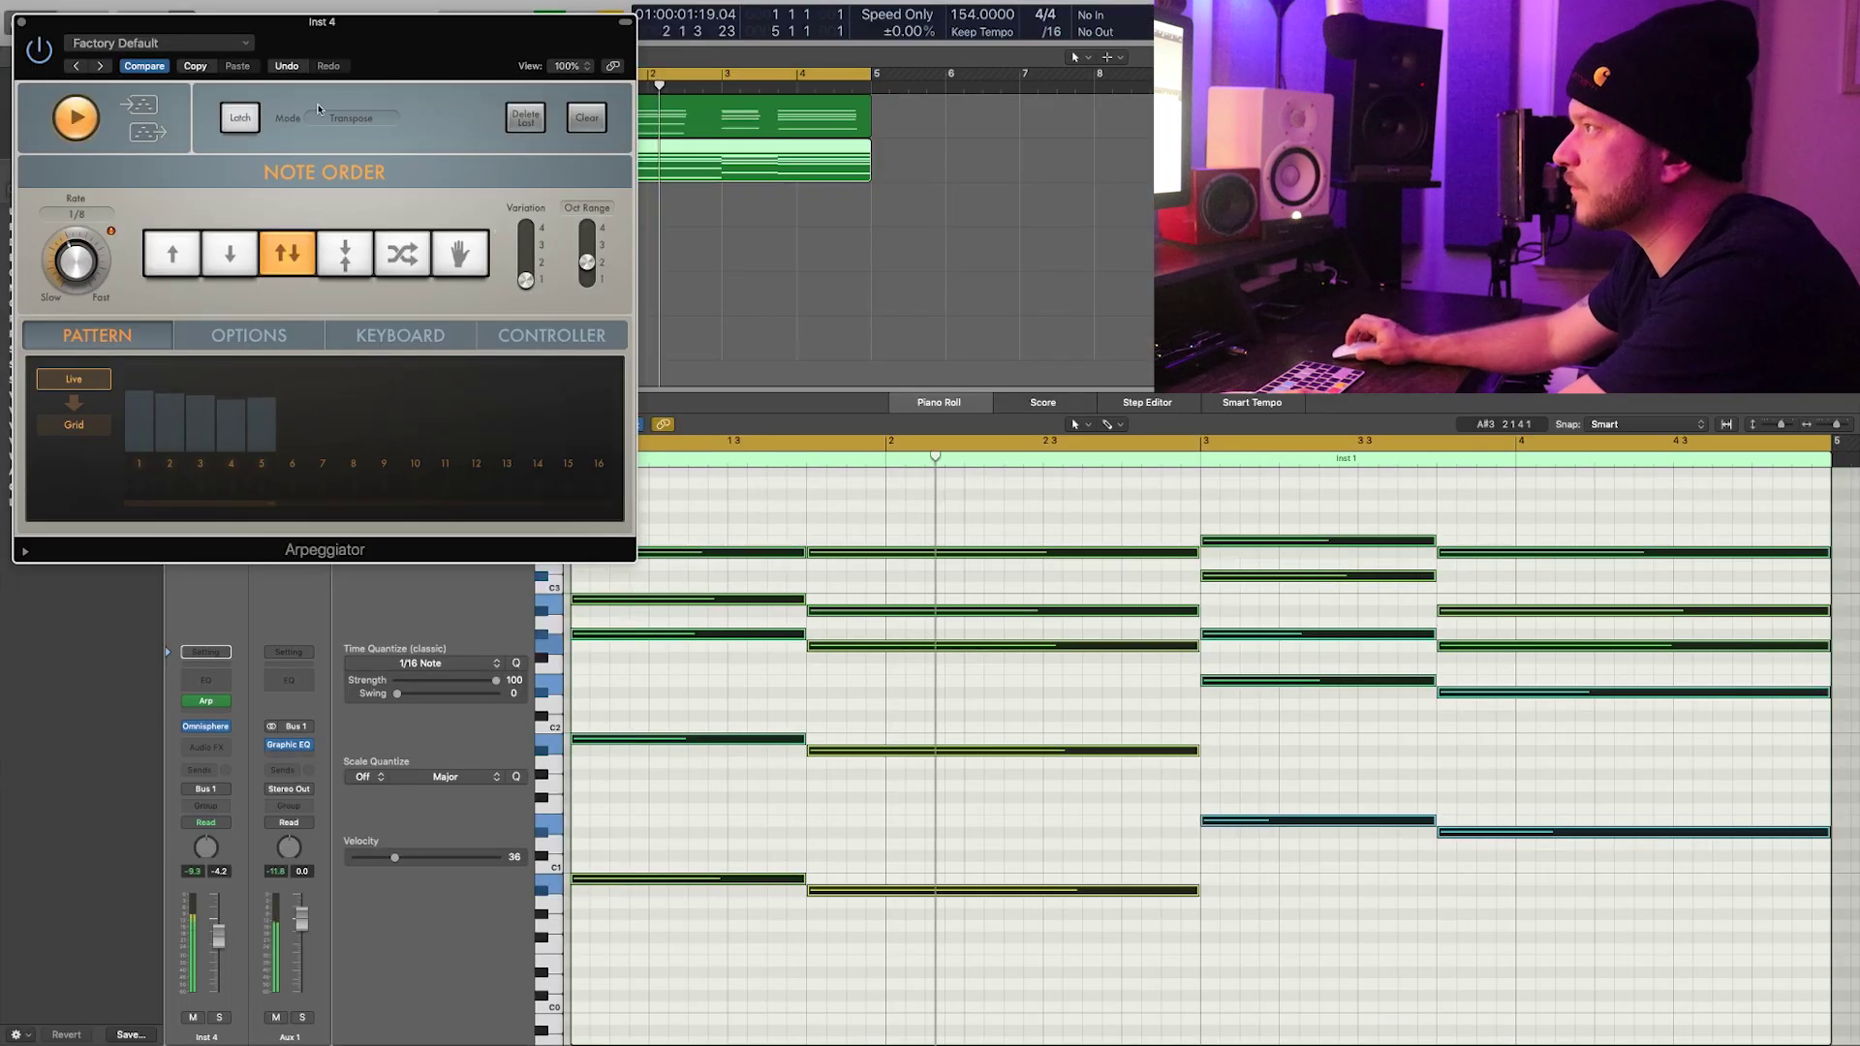
click(909, 499)
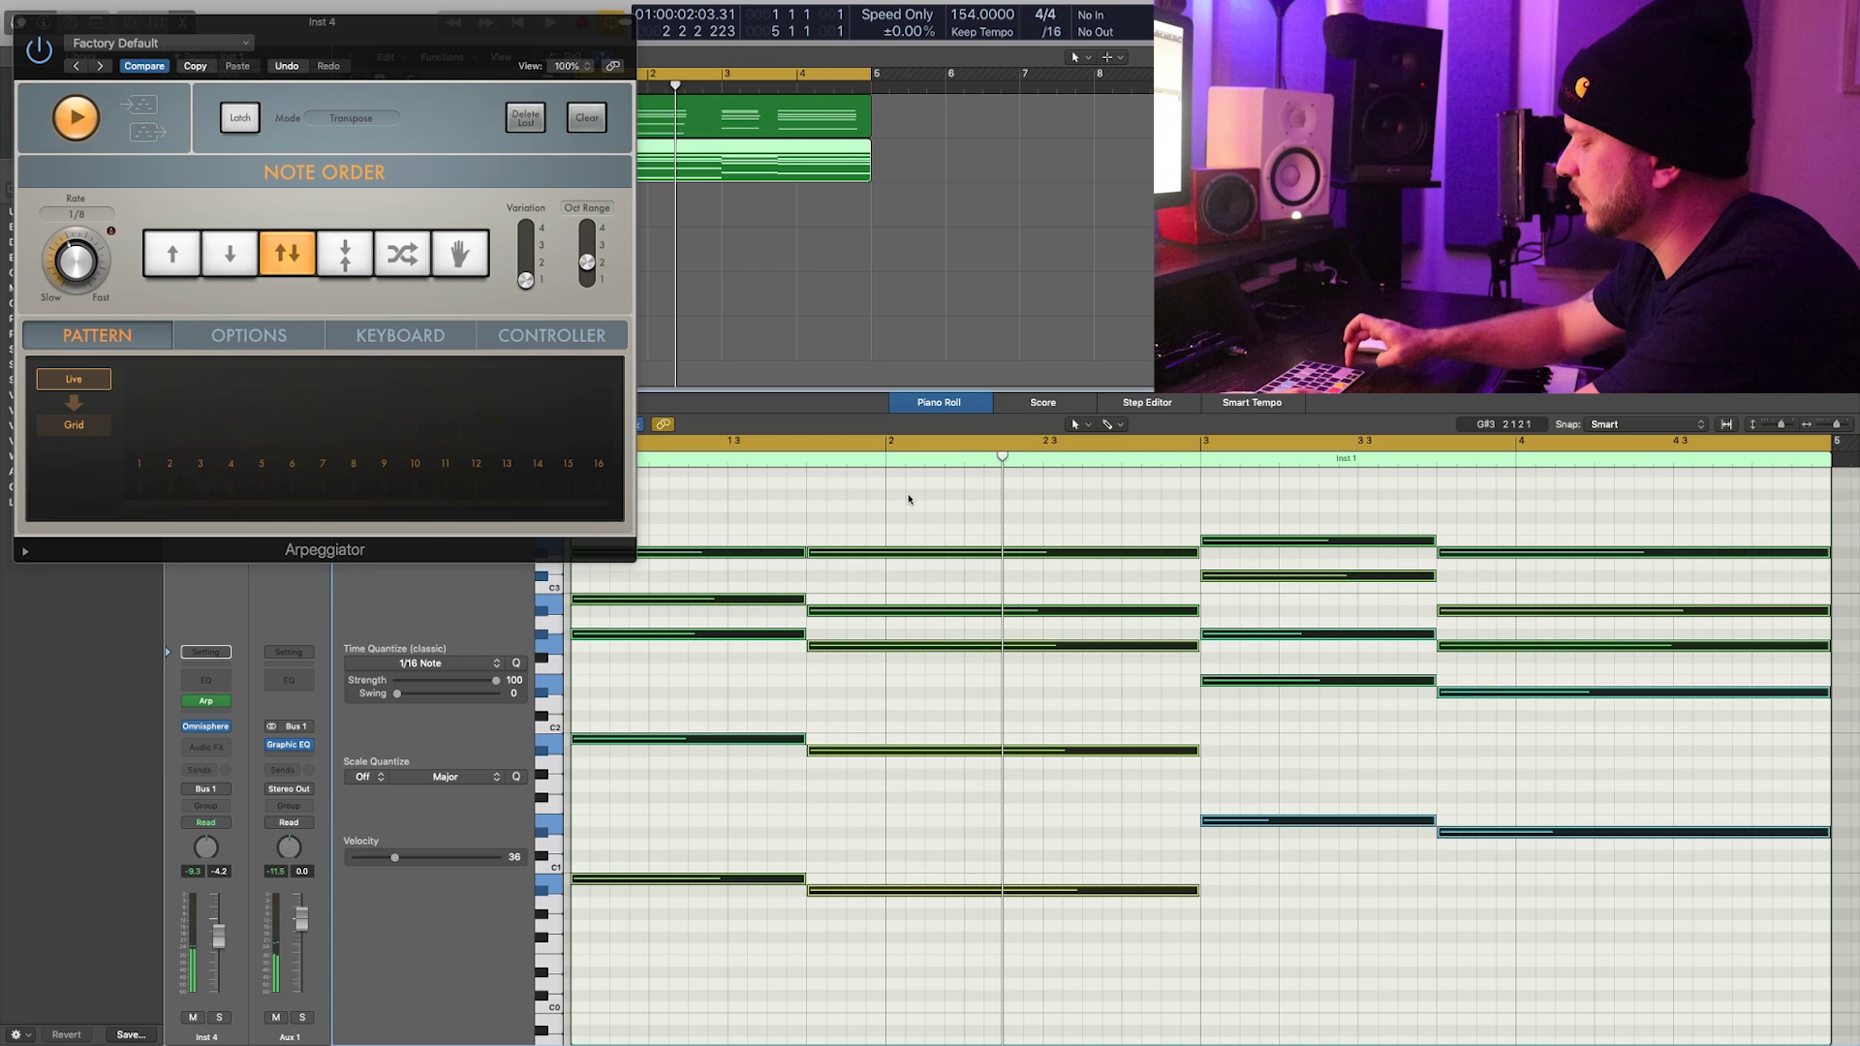
key(space)
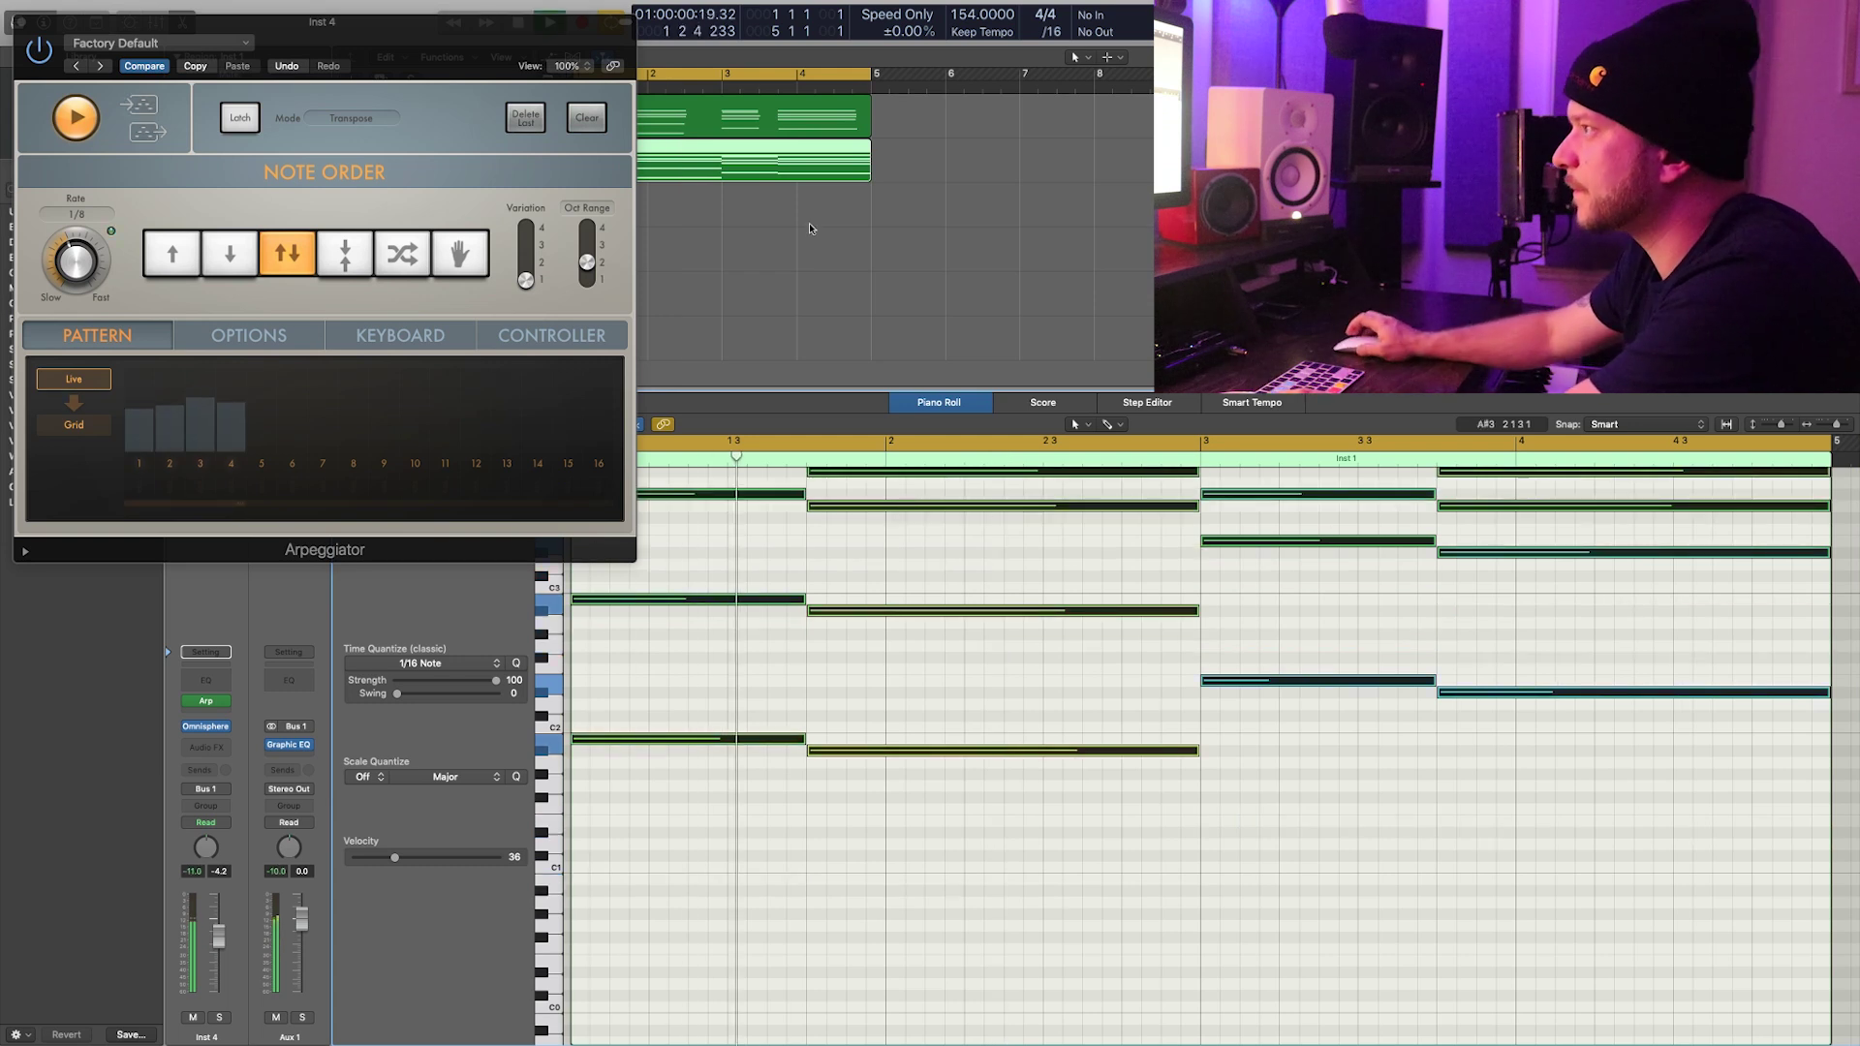
key(v)
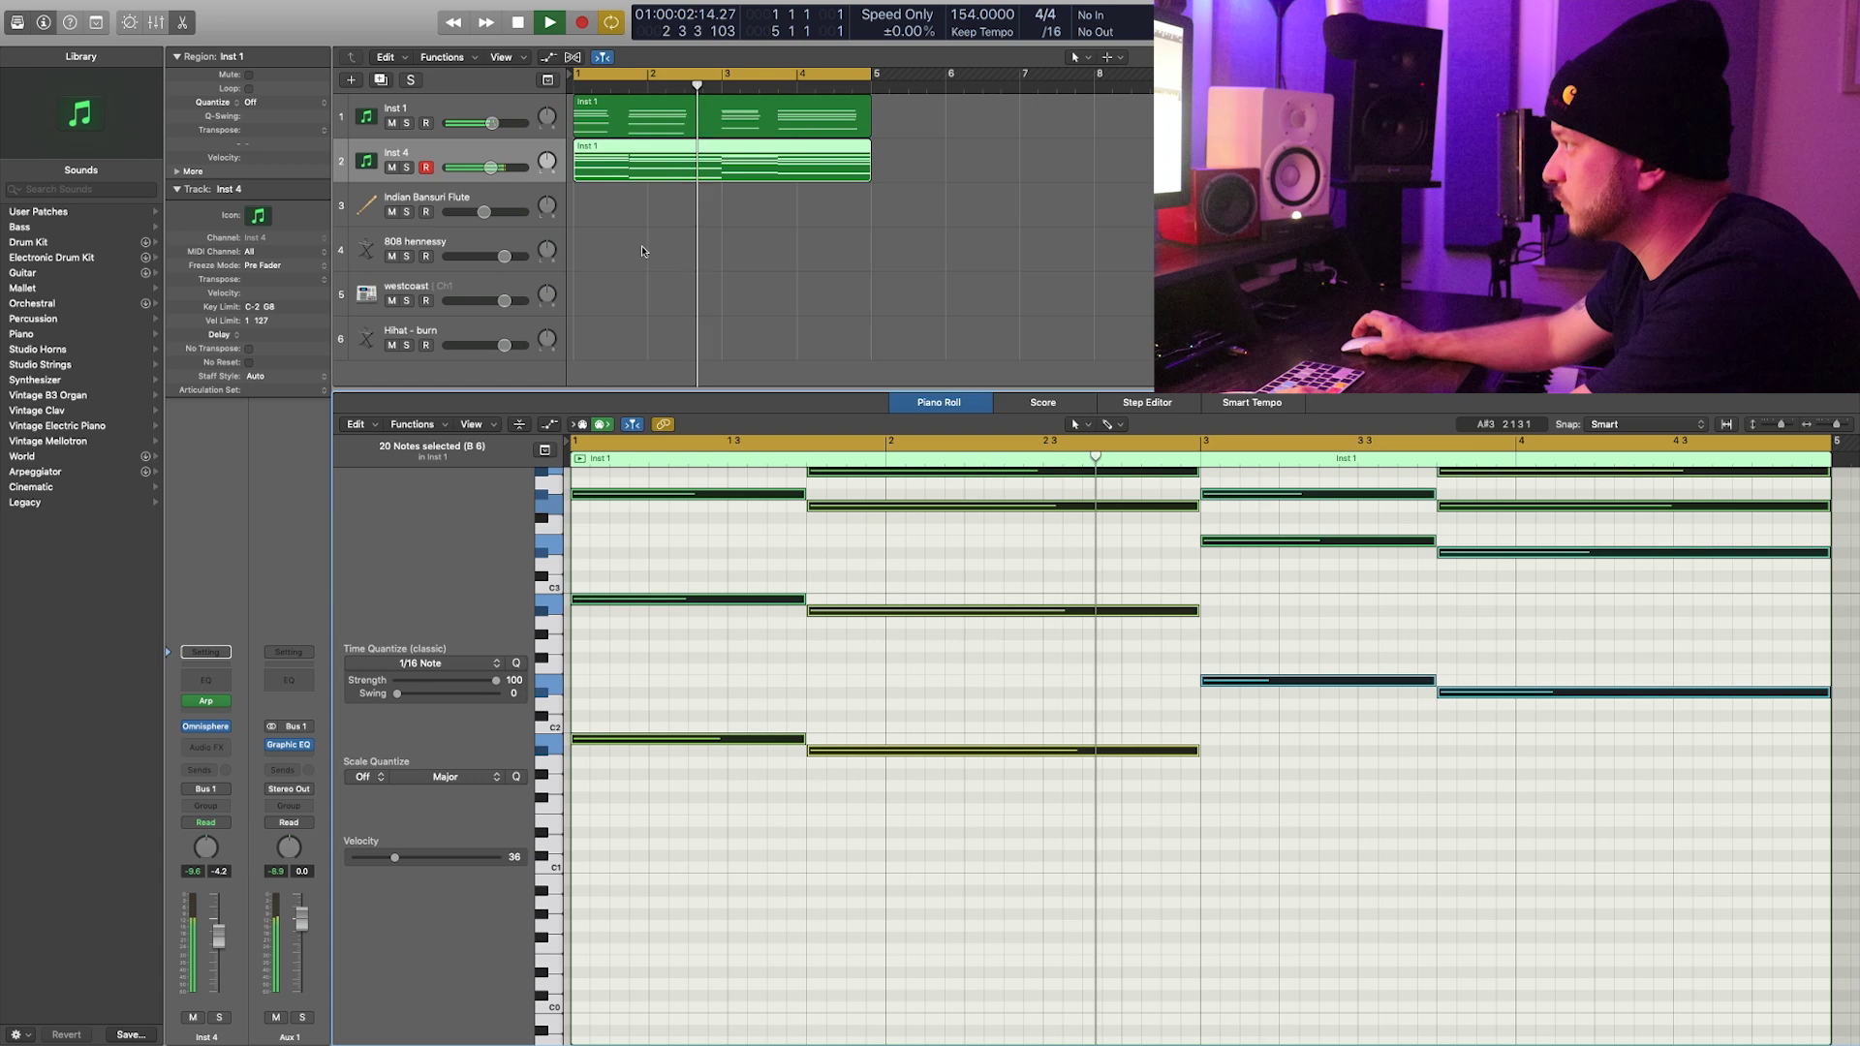
Step: In the Mixer, route the Inst 1 and Inst 4 outputs to Bus 4
key(space)
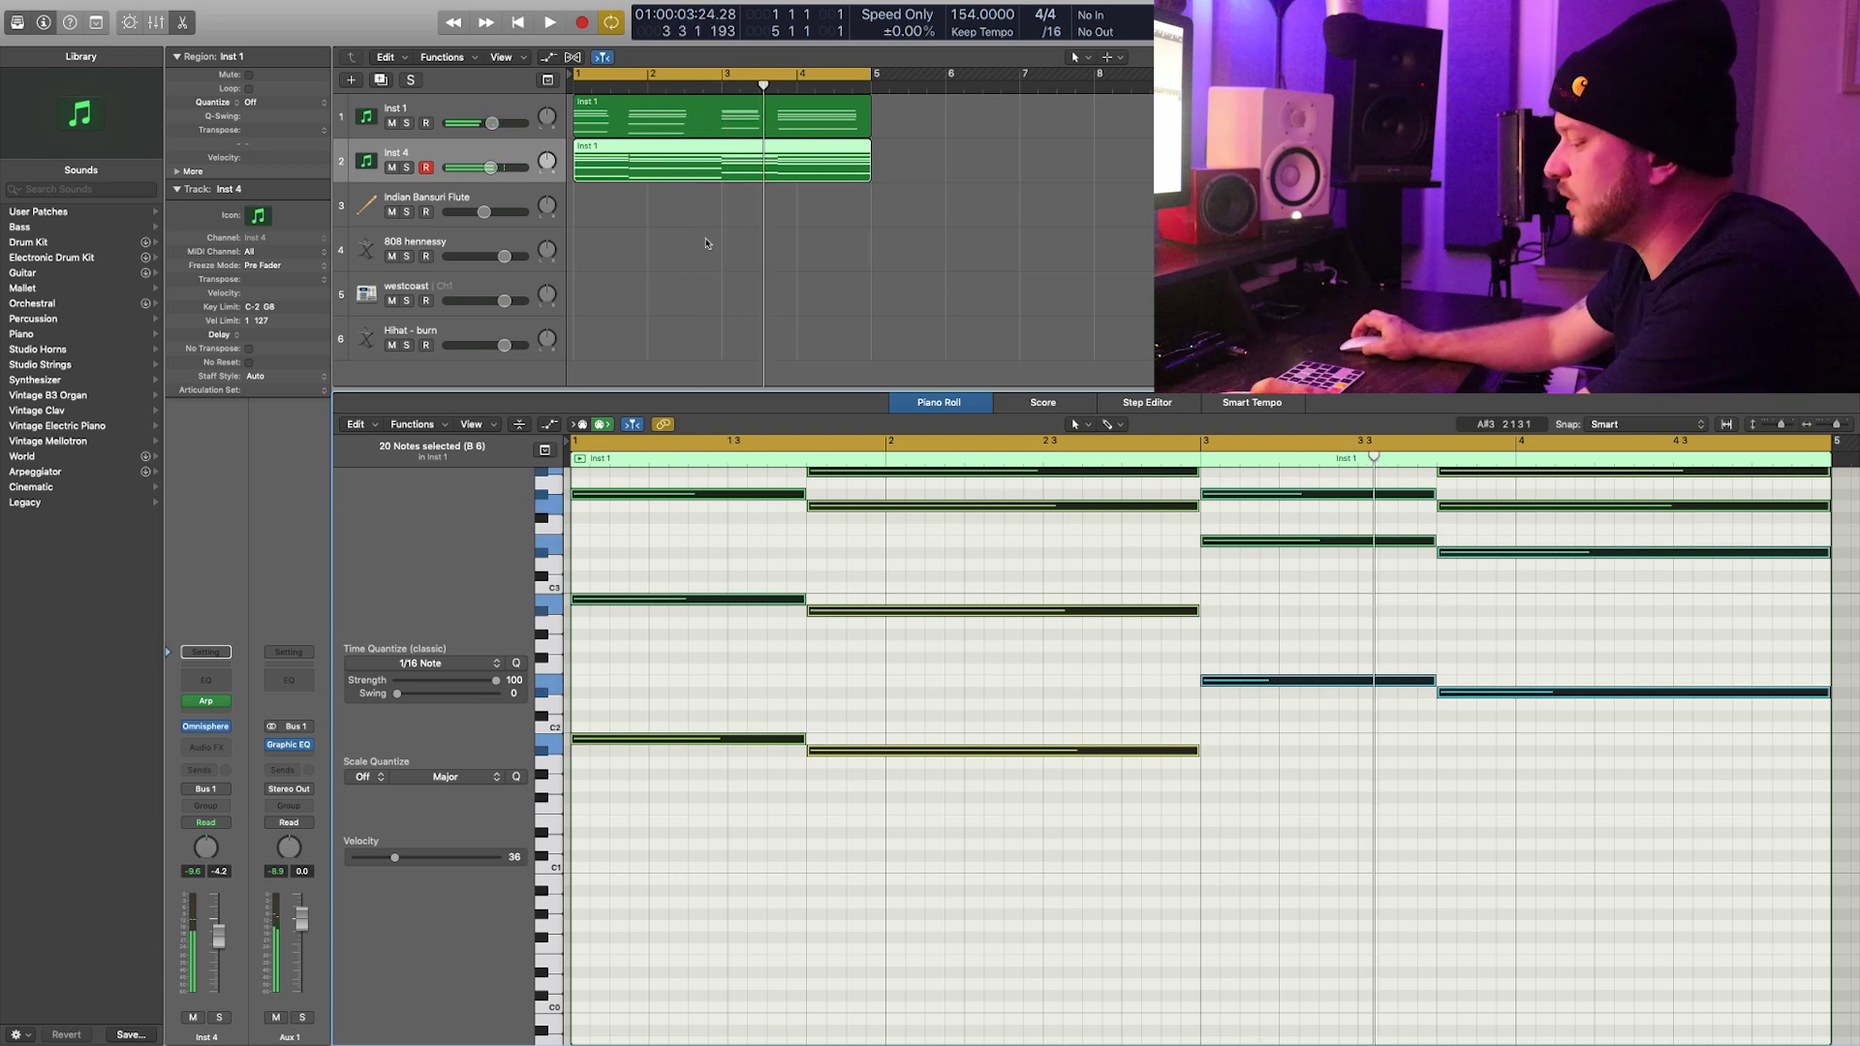
key(x)
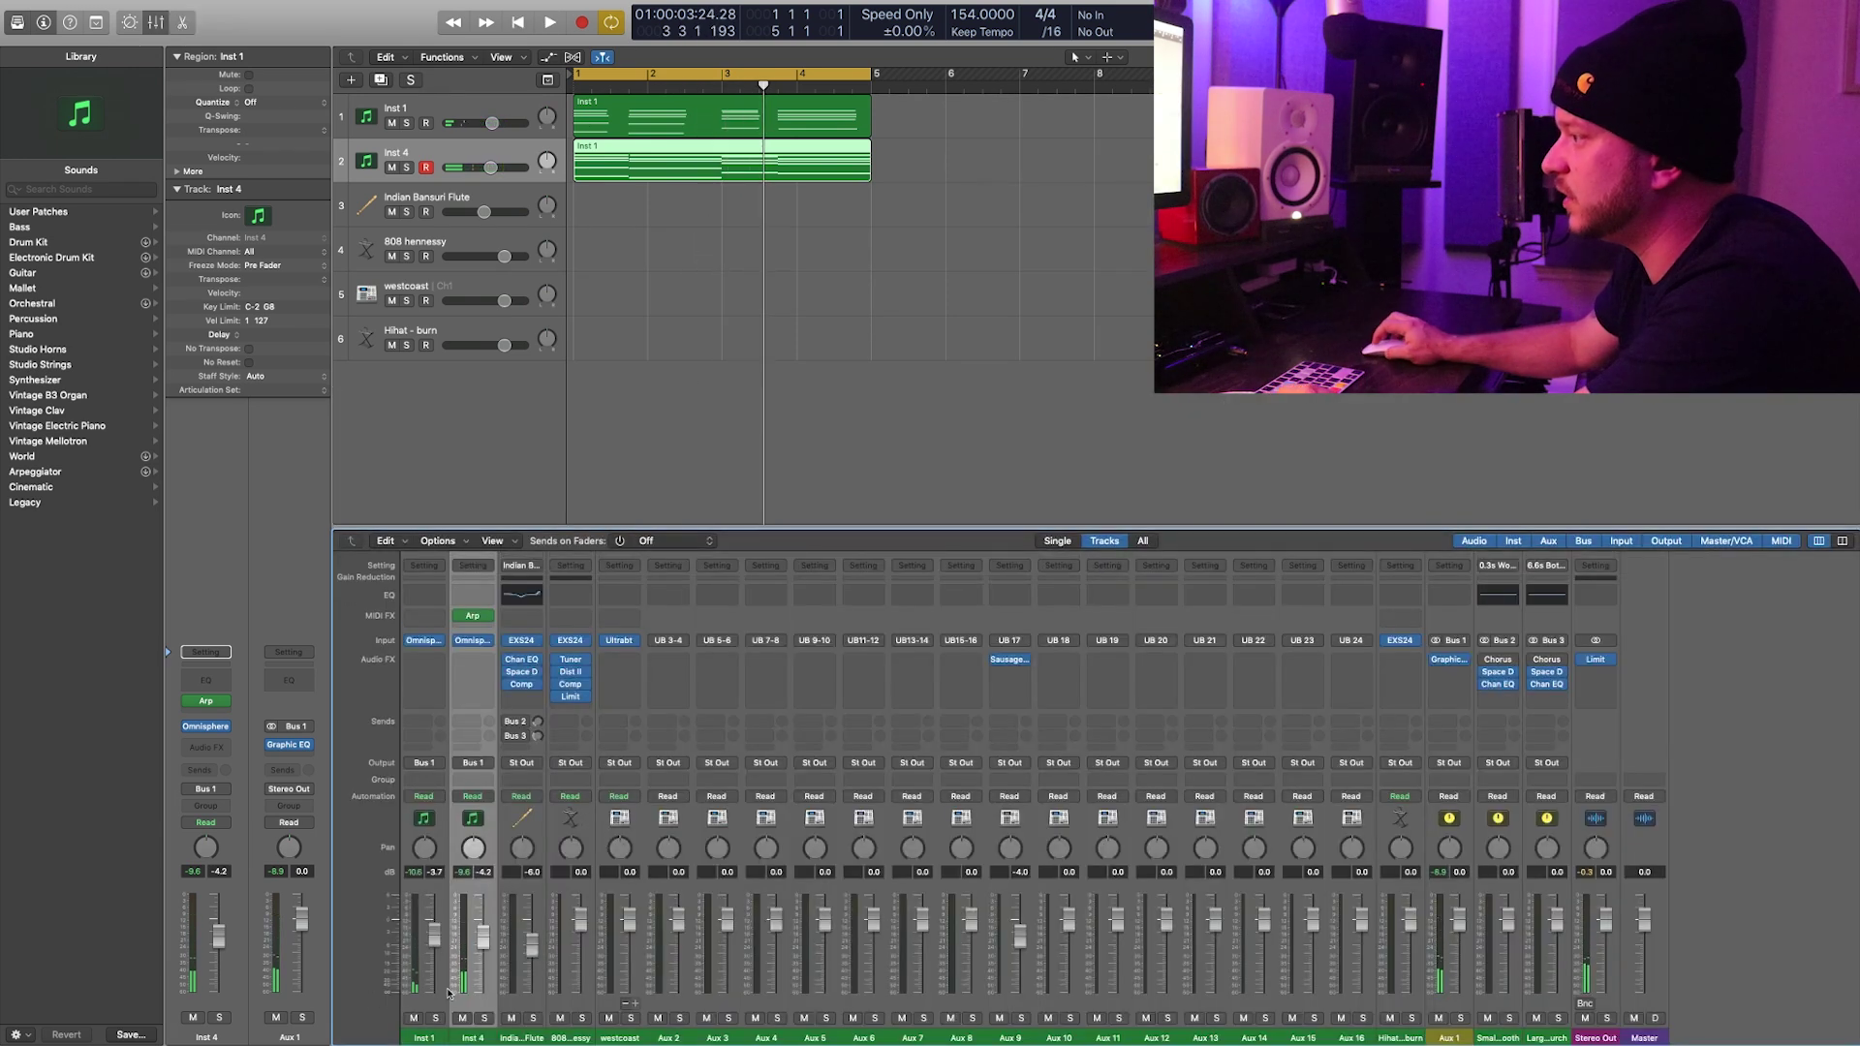
click(446, 988)
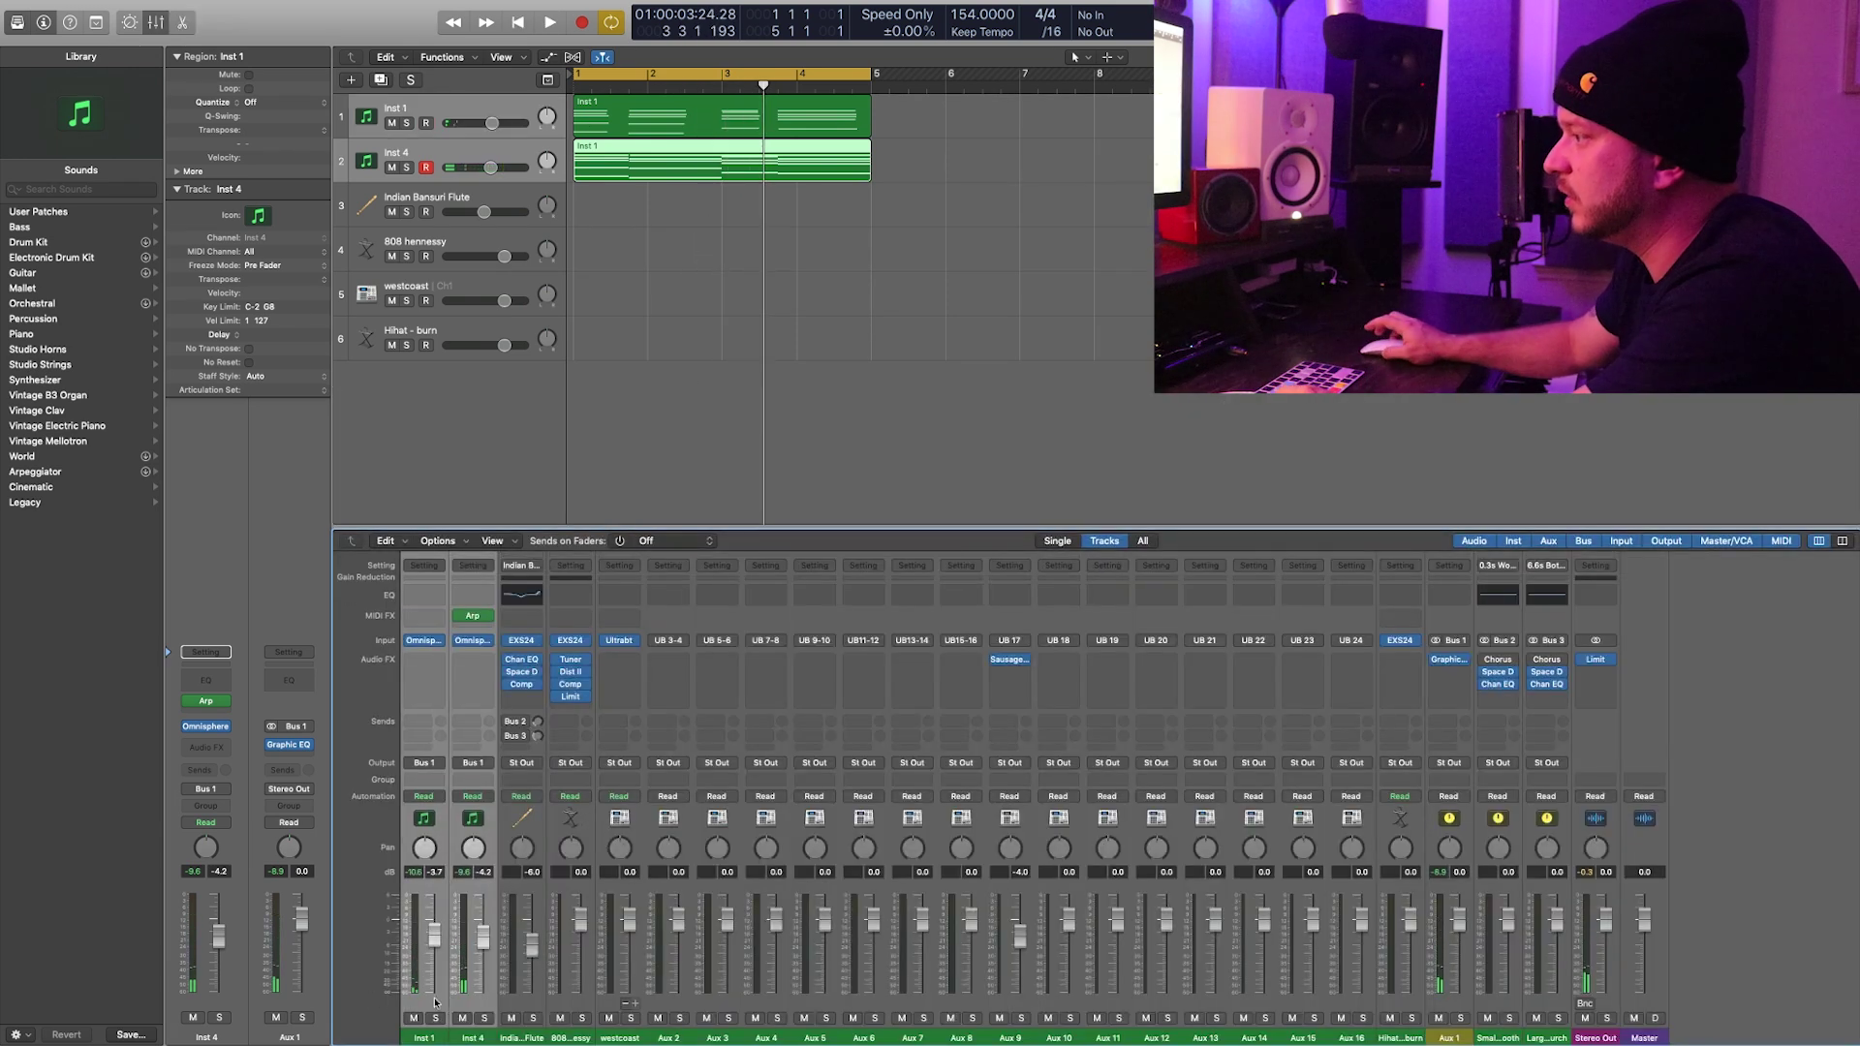
click(437, 770)
mouse_move(447, 829)
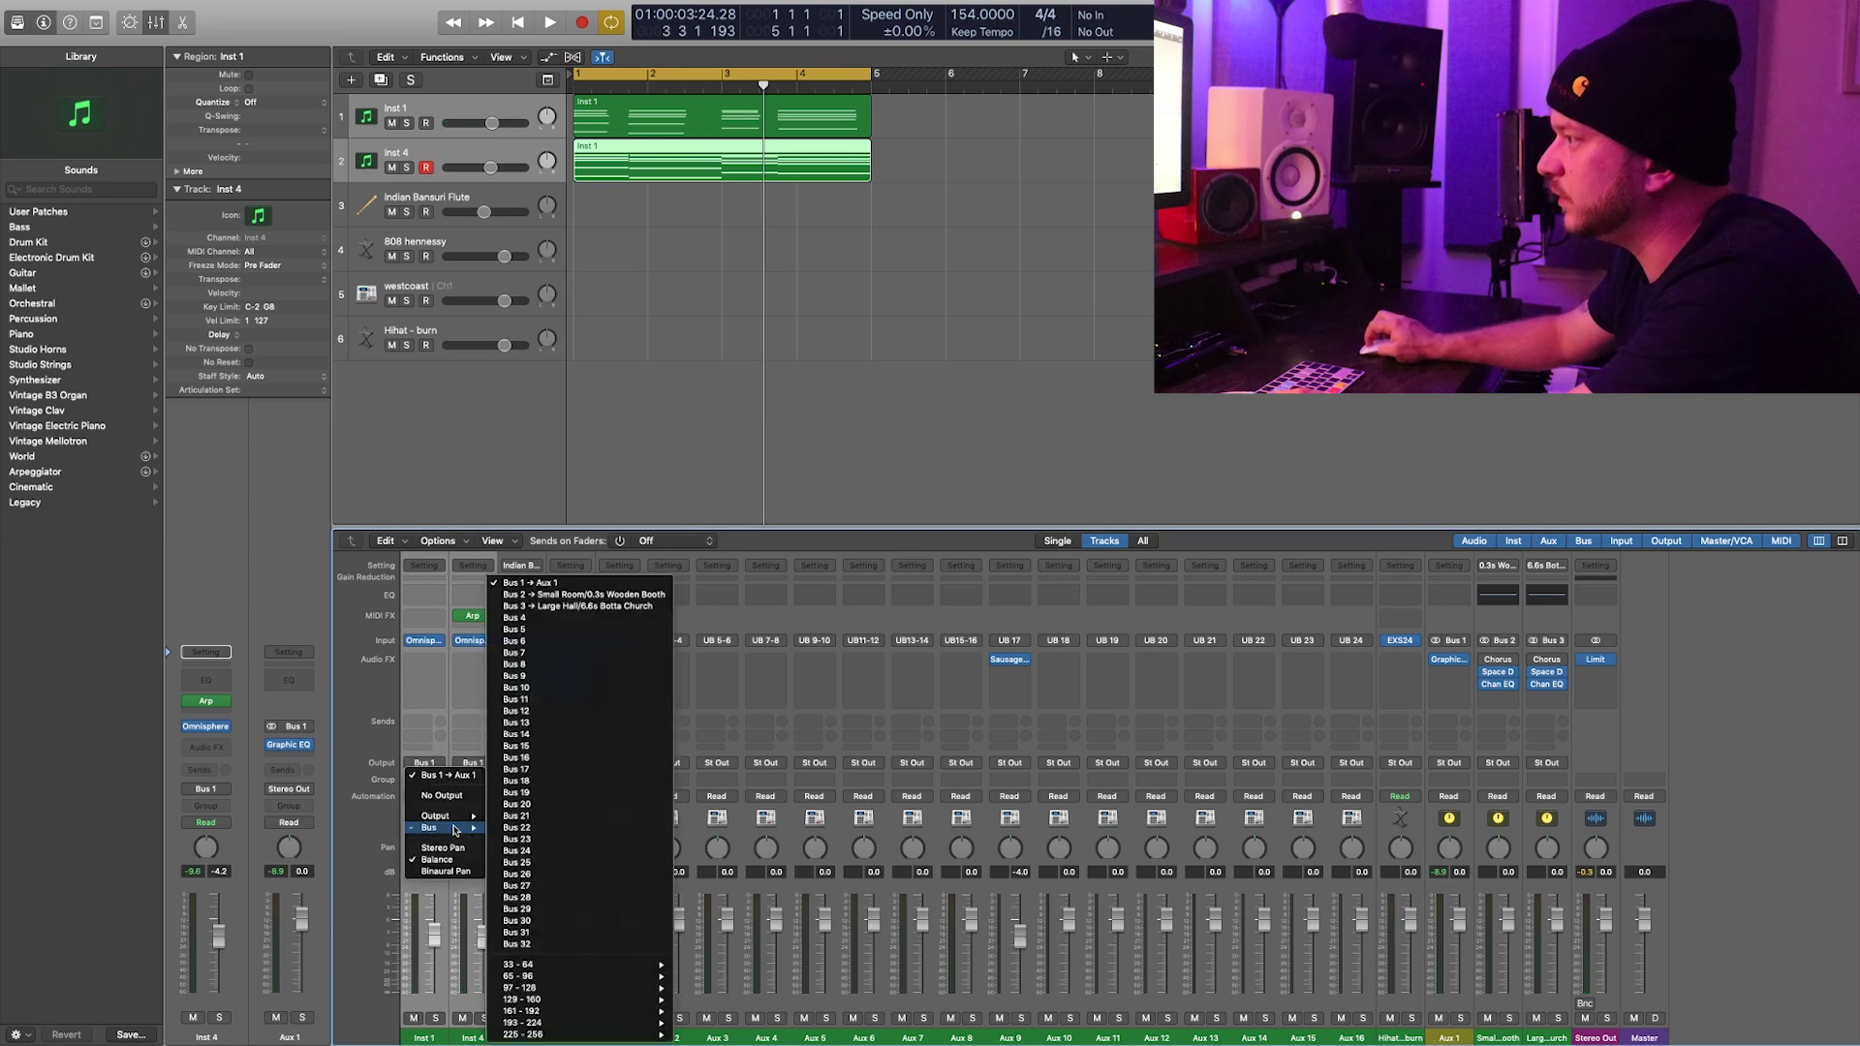
click(552, 618)
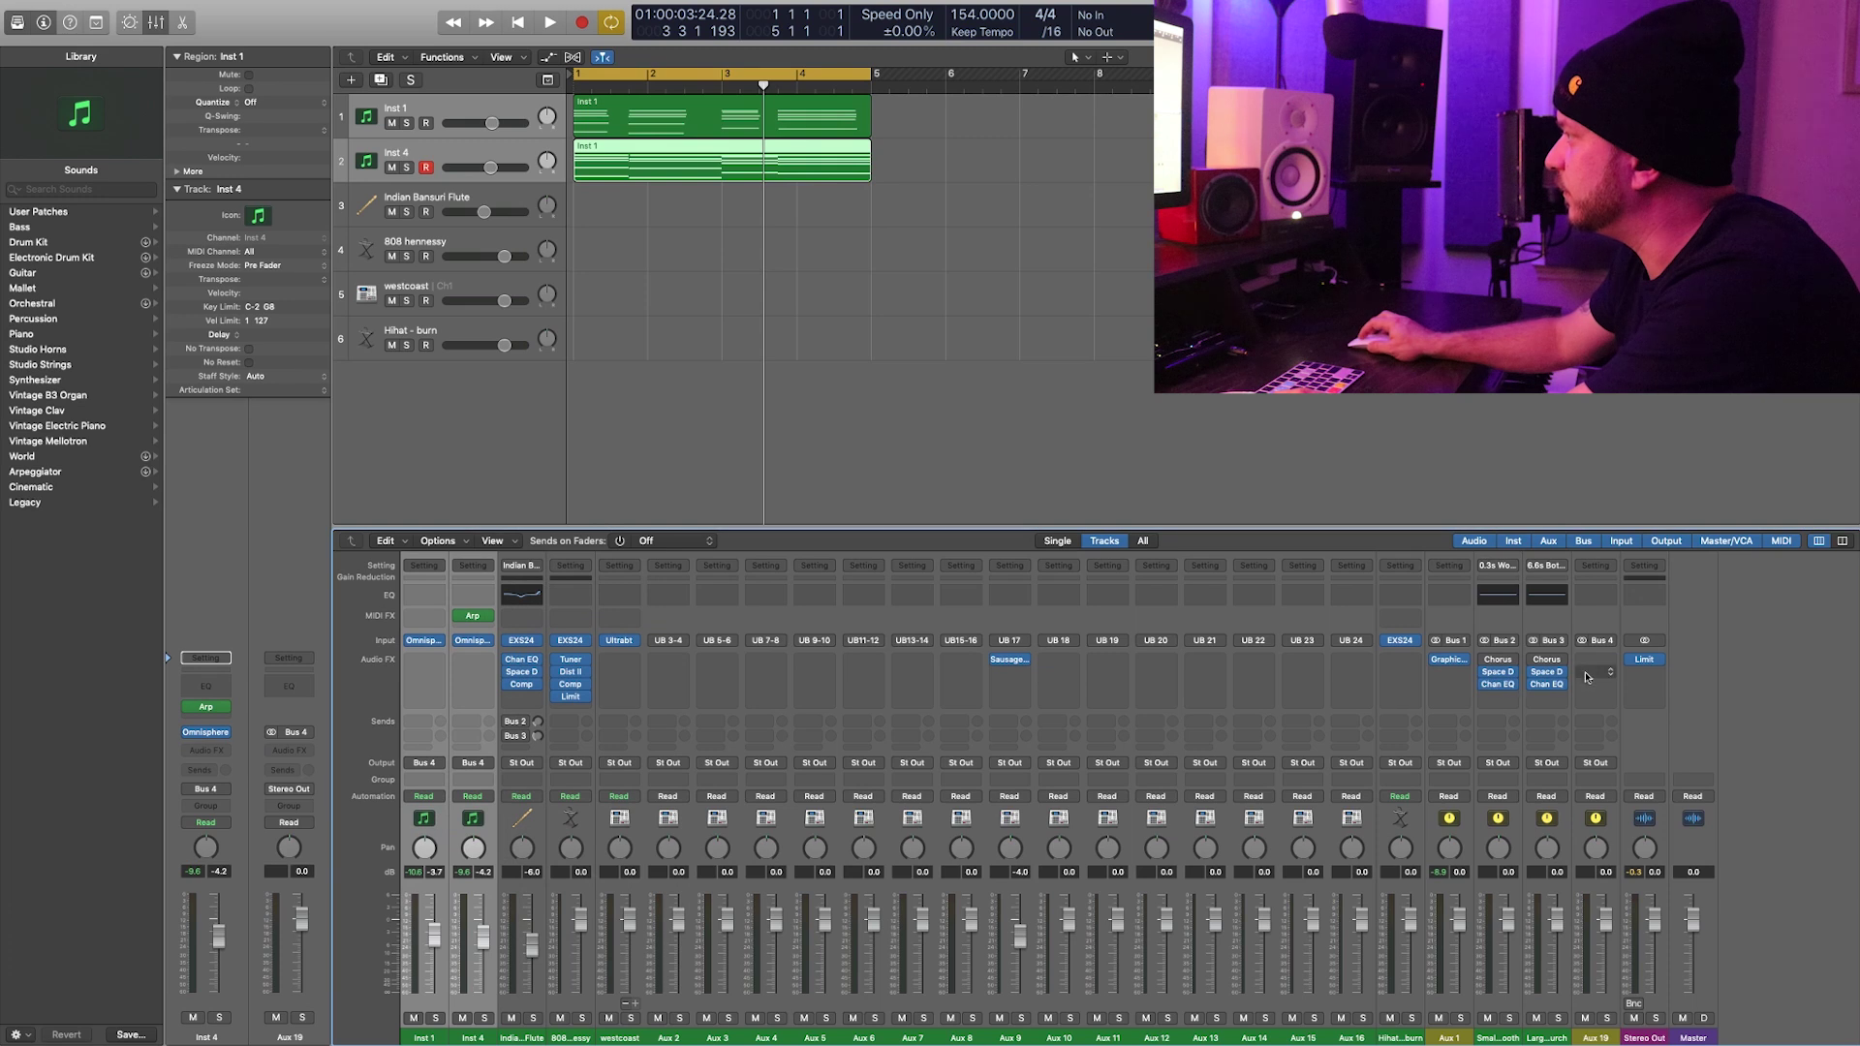
Step: Insert a stereo Vintage Graphic EQ on Aux 19 and raise its output volume slightly
click(1592, 664)
mouse_move(1627, 817)
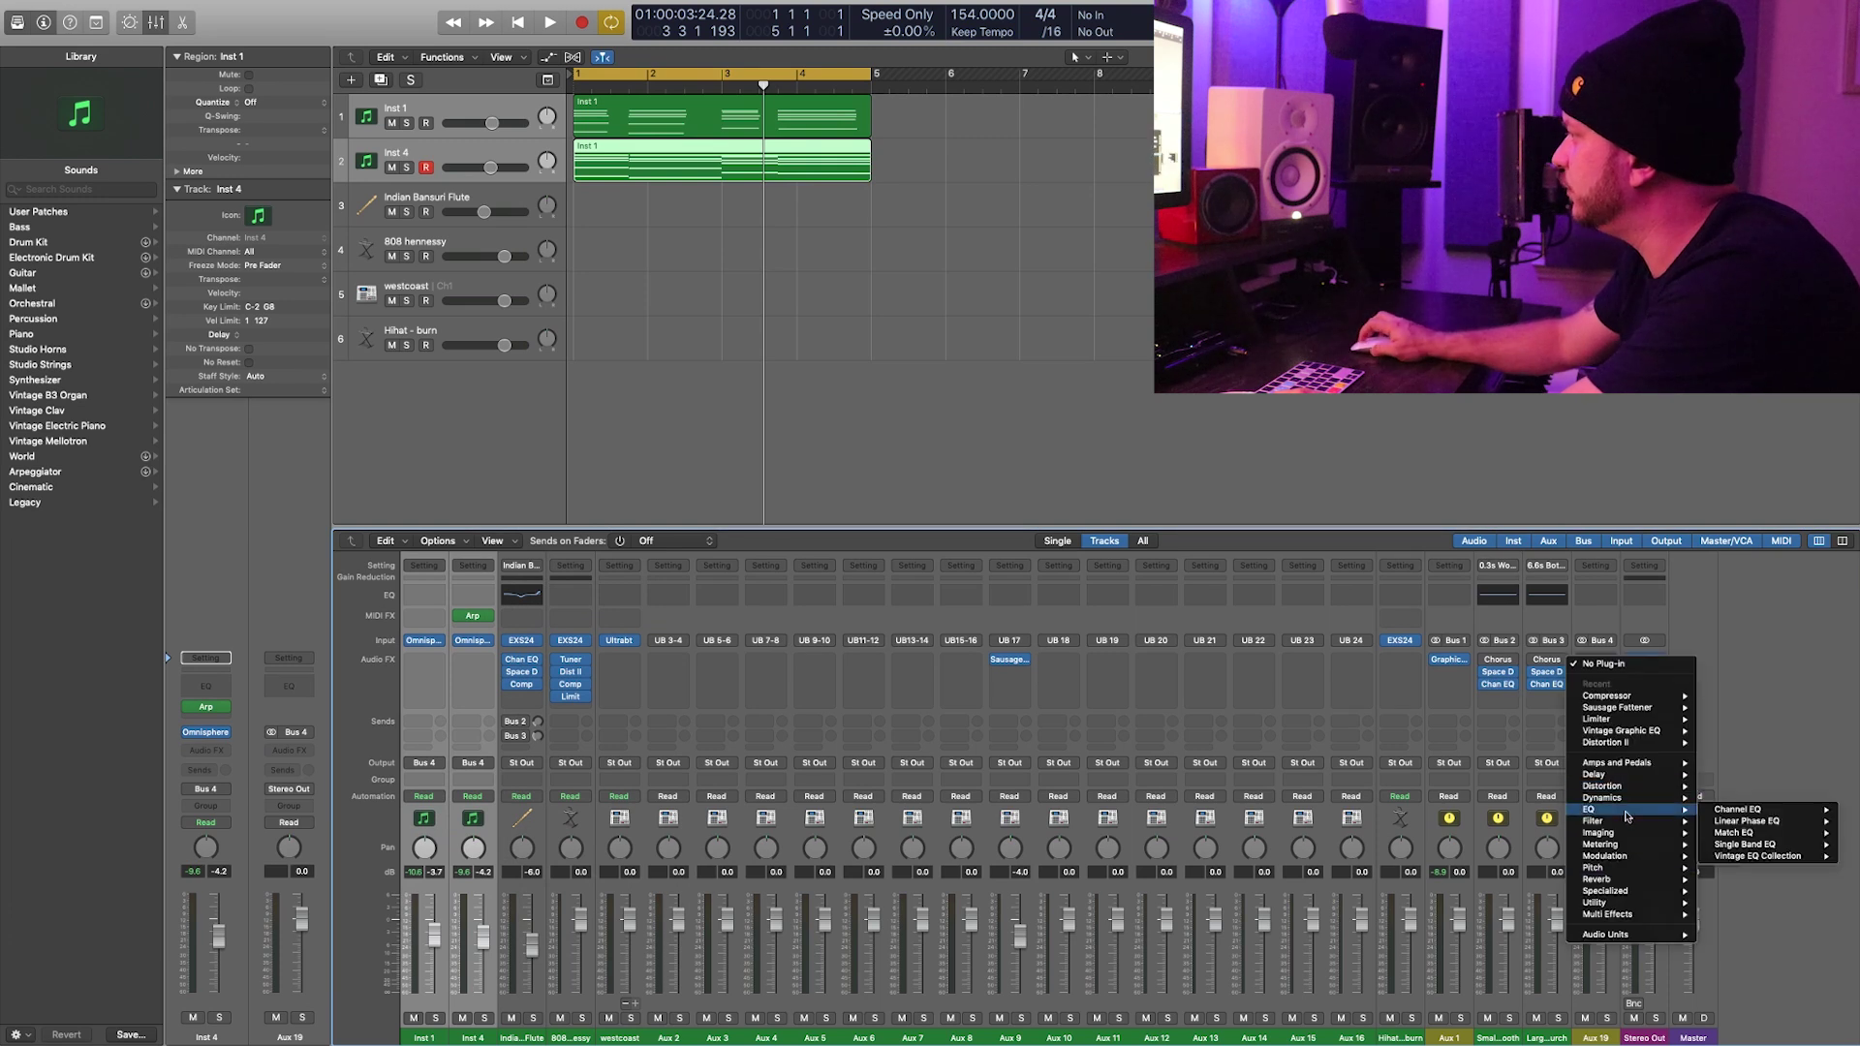
mouse_move(1776, 858)
mouse_move(1654, 869)
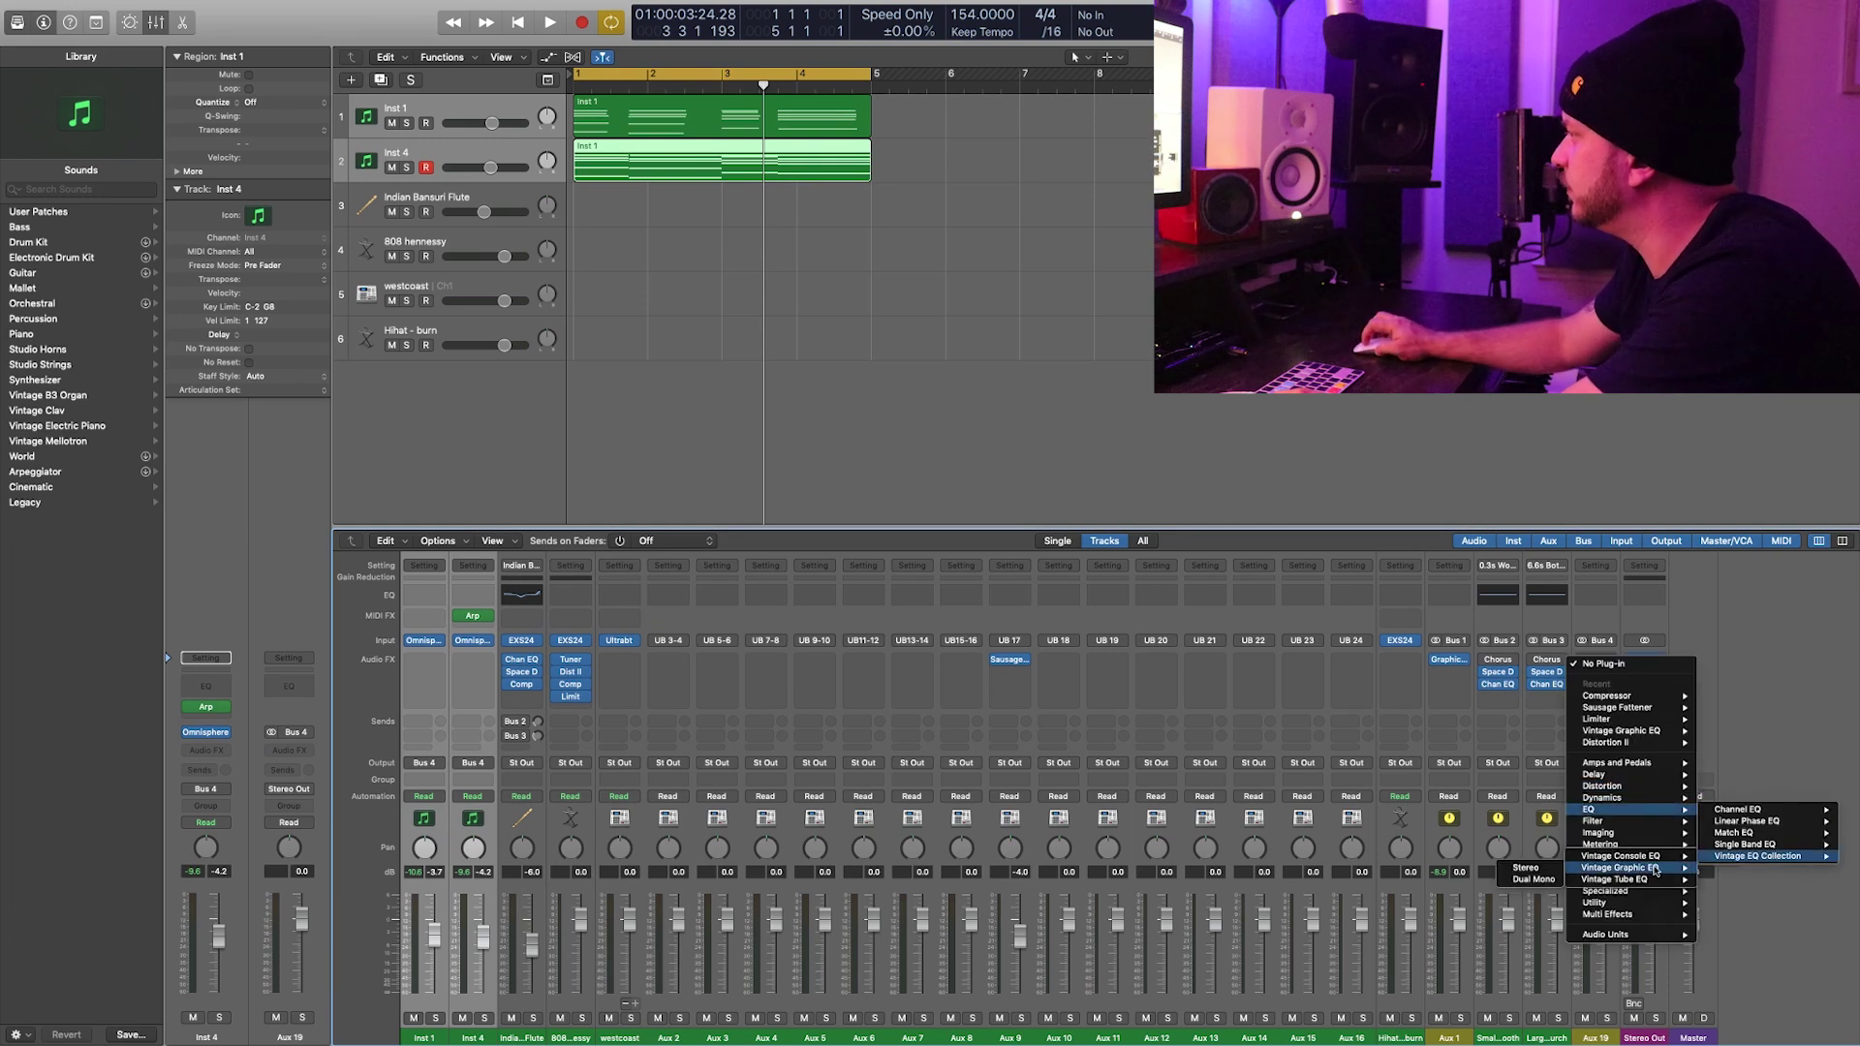
click(1527, 868)
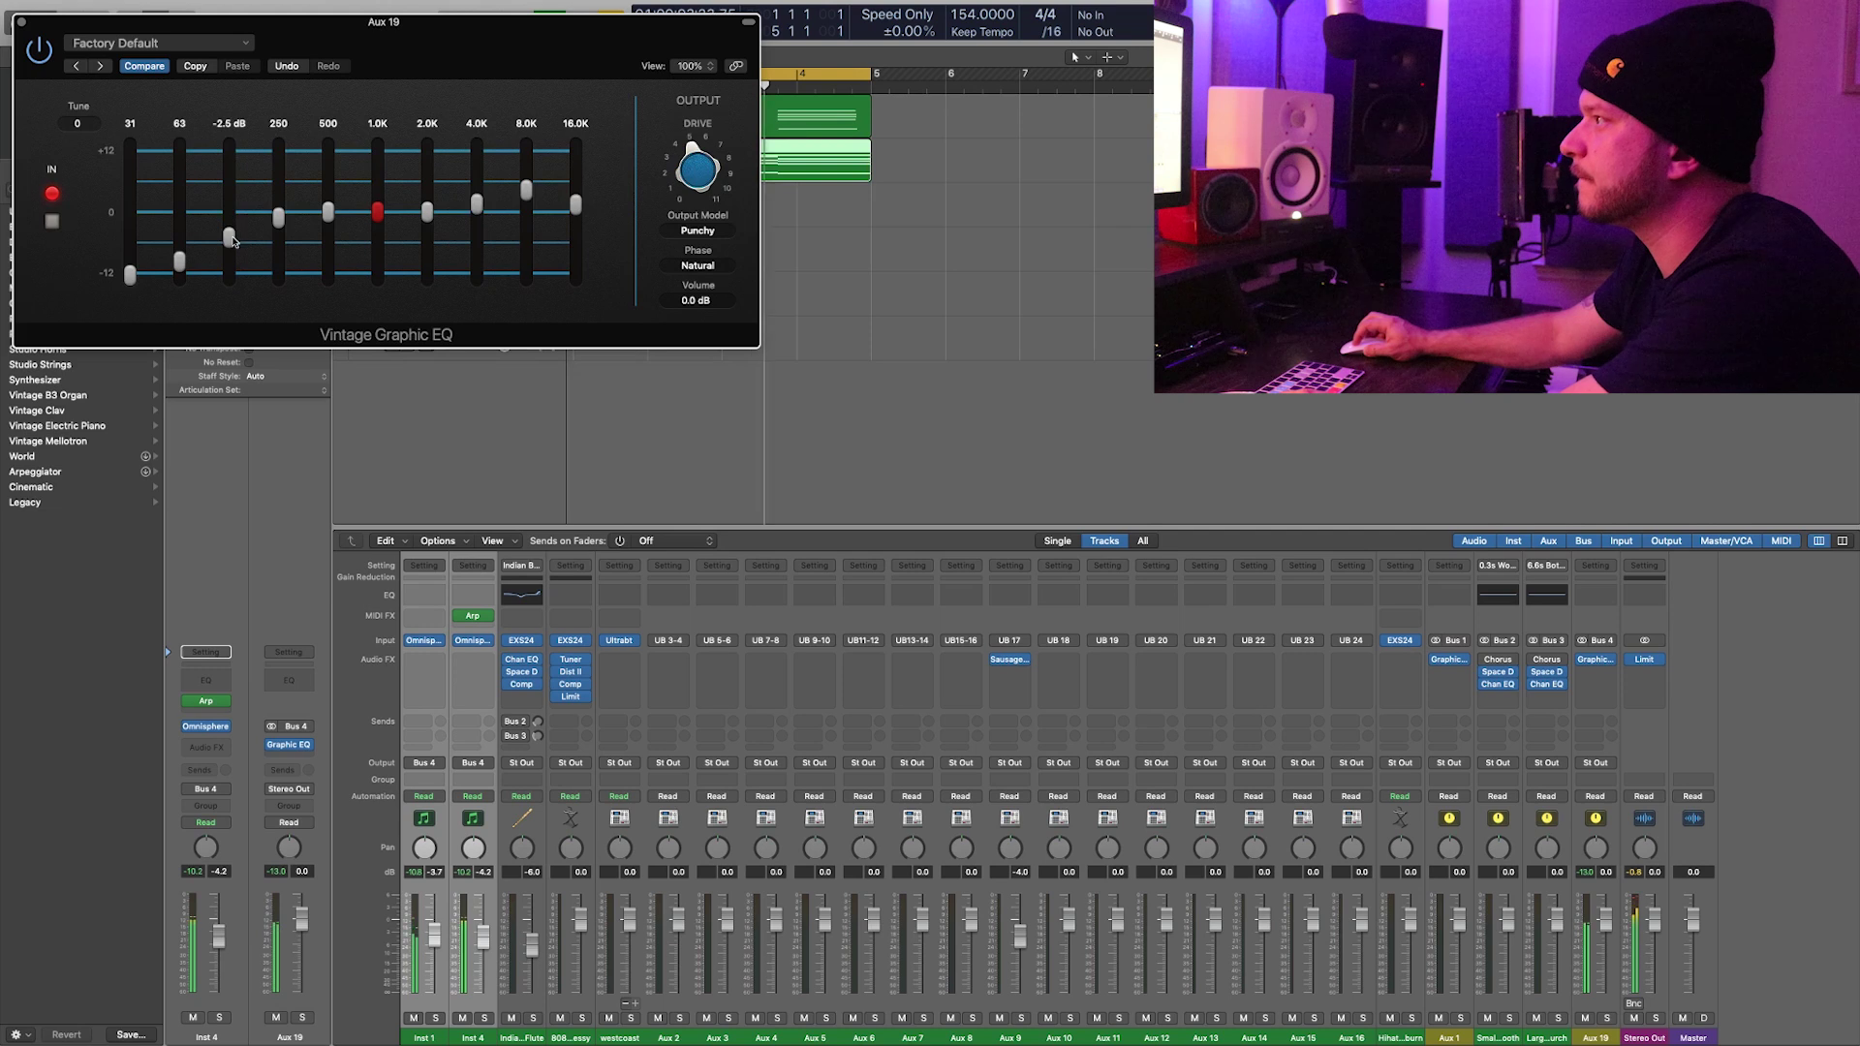
drag(677, 168, 691, 161)
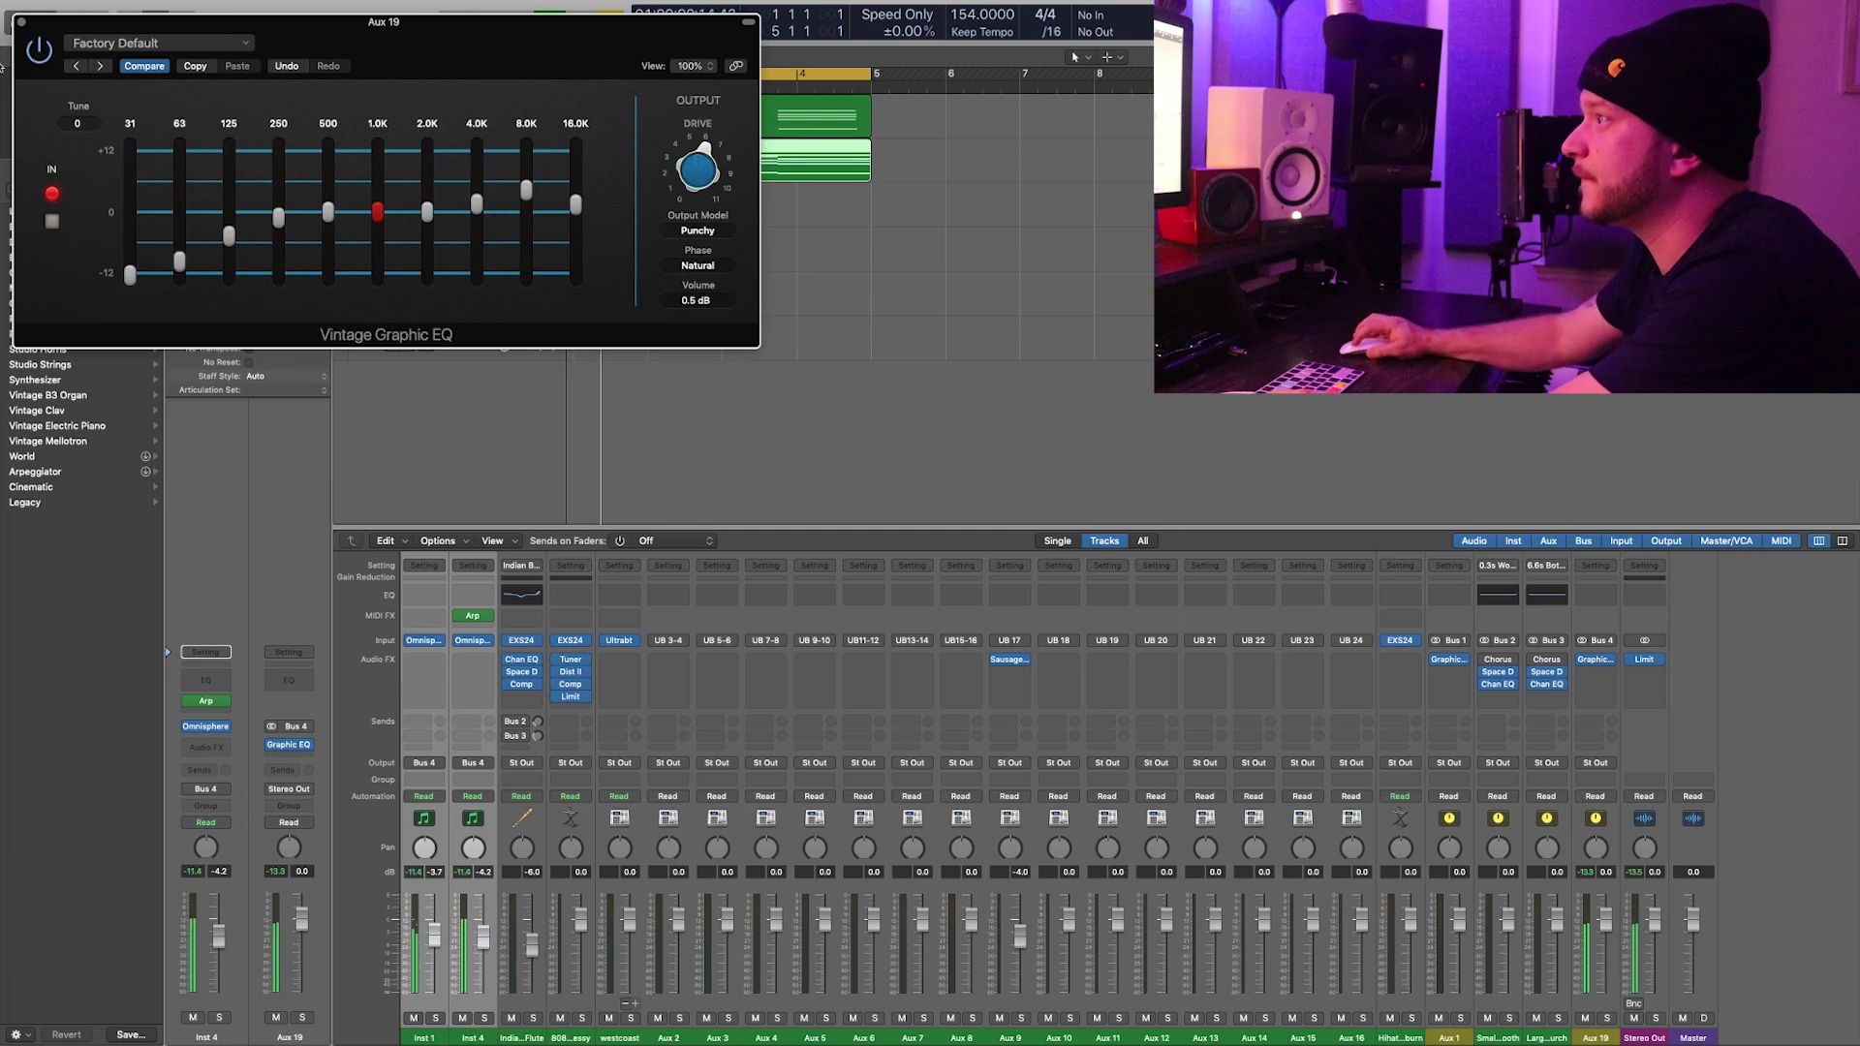
click(19, 22)
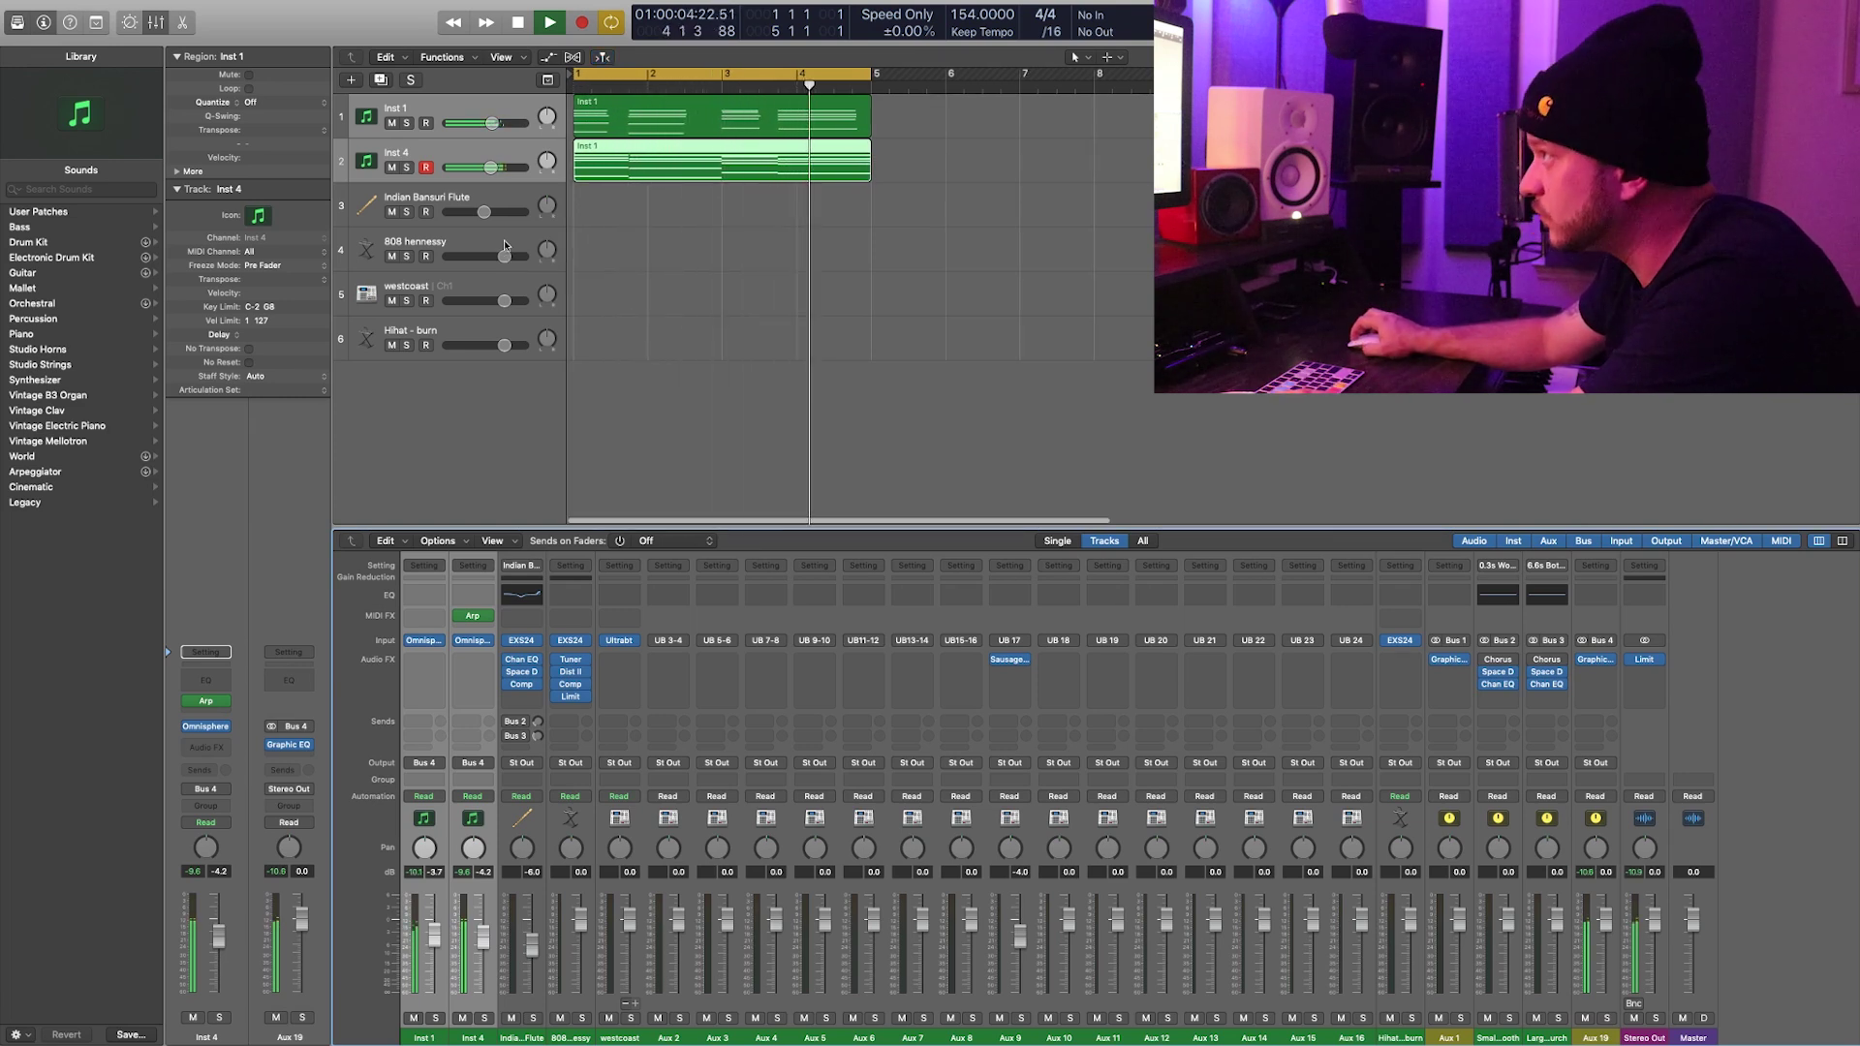
Step: Stop playback, select the 808 hennessy track and close the Mixer for recording
key(space)
click(504, 240)
key(x)
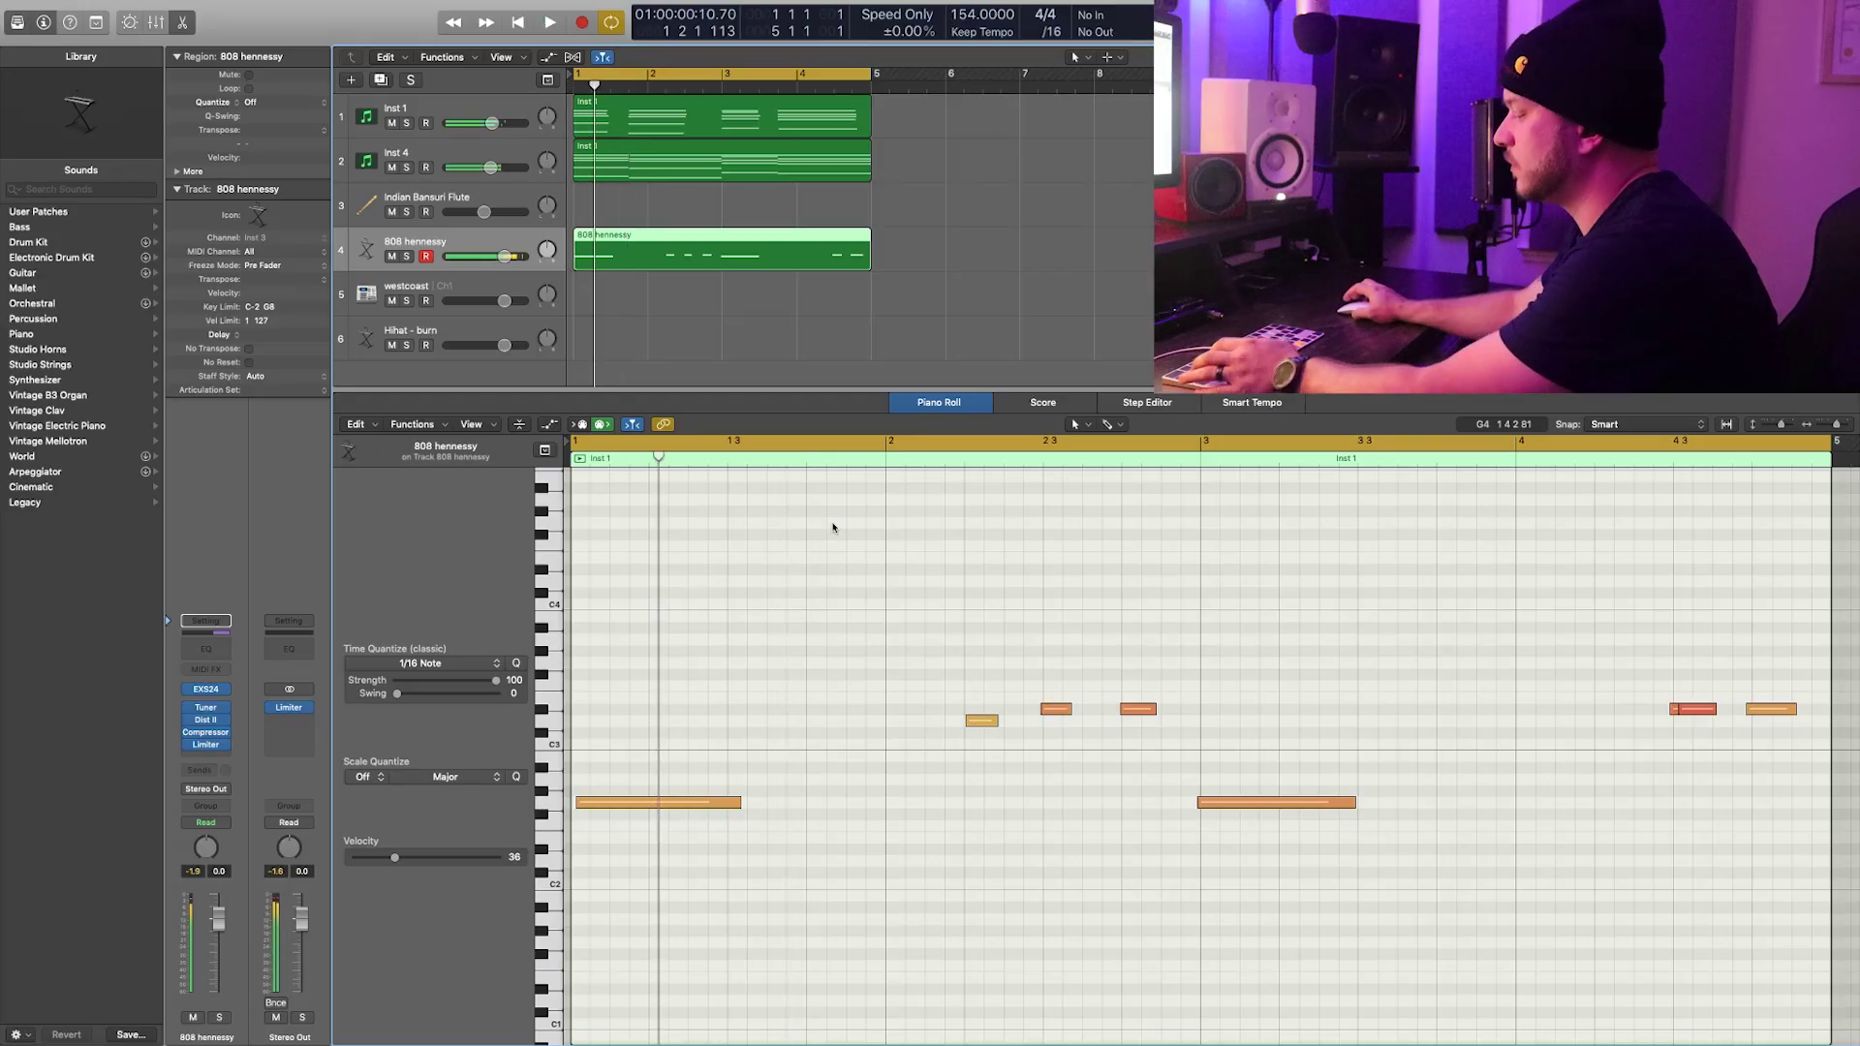
Step: Quantize the 808 notes to the grid and transpose them all up an octave
key(q)
key(space)
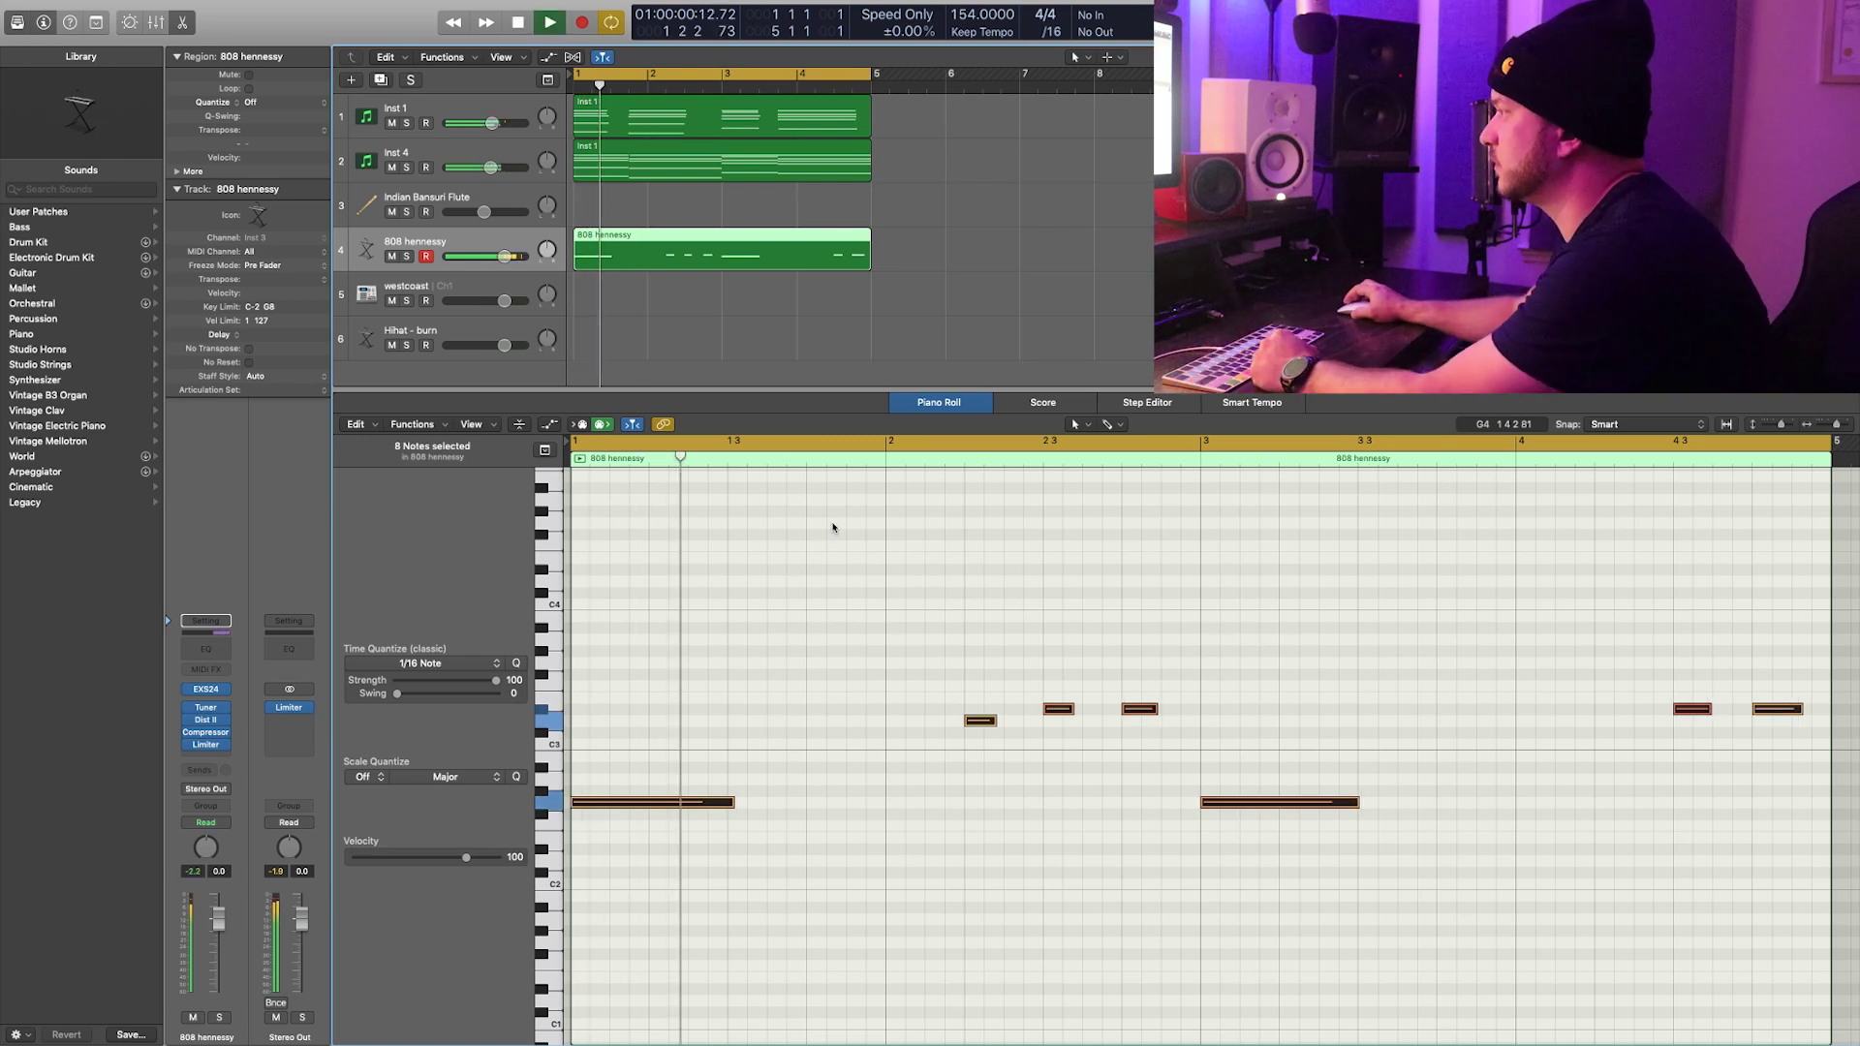
click(953, 635)
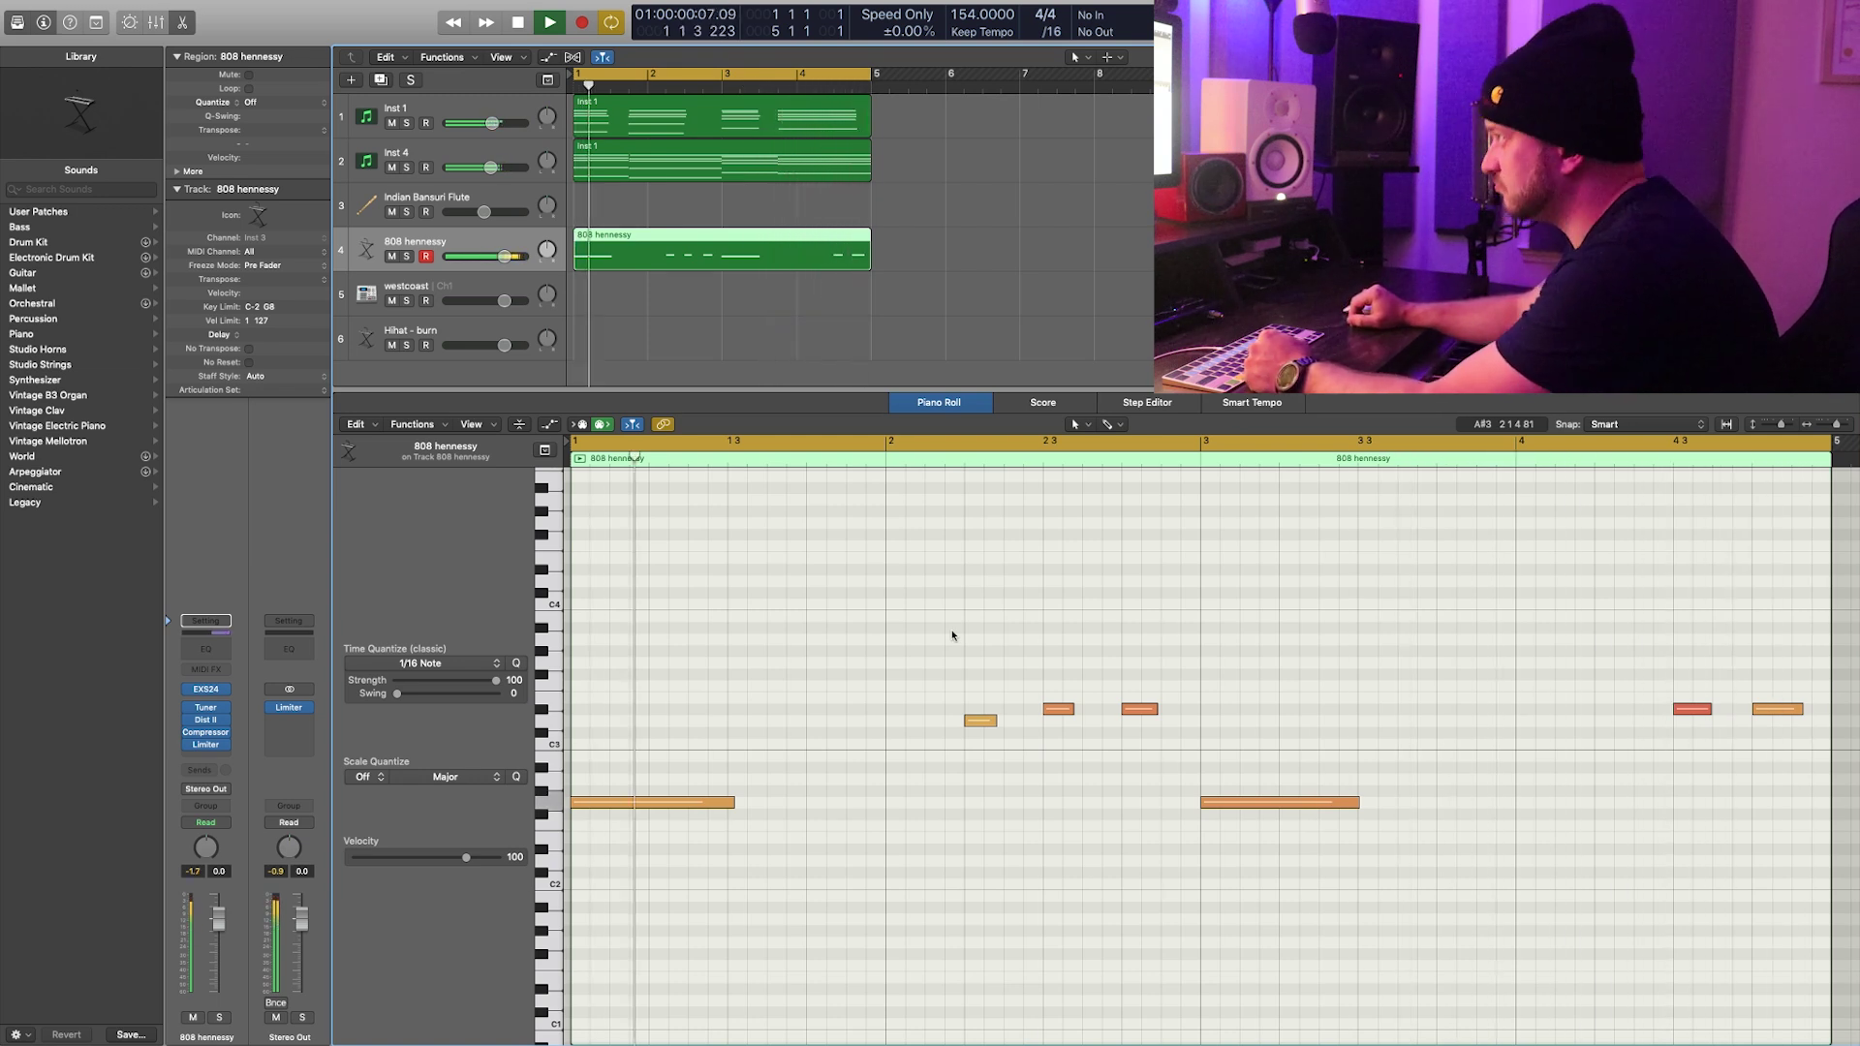
key(space)
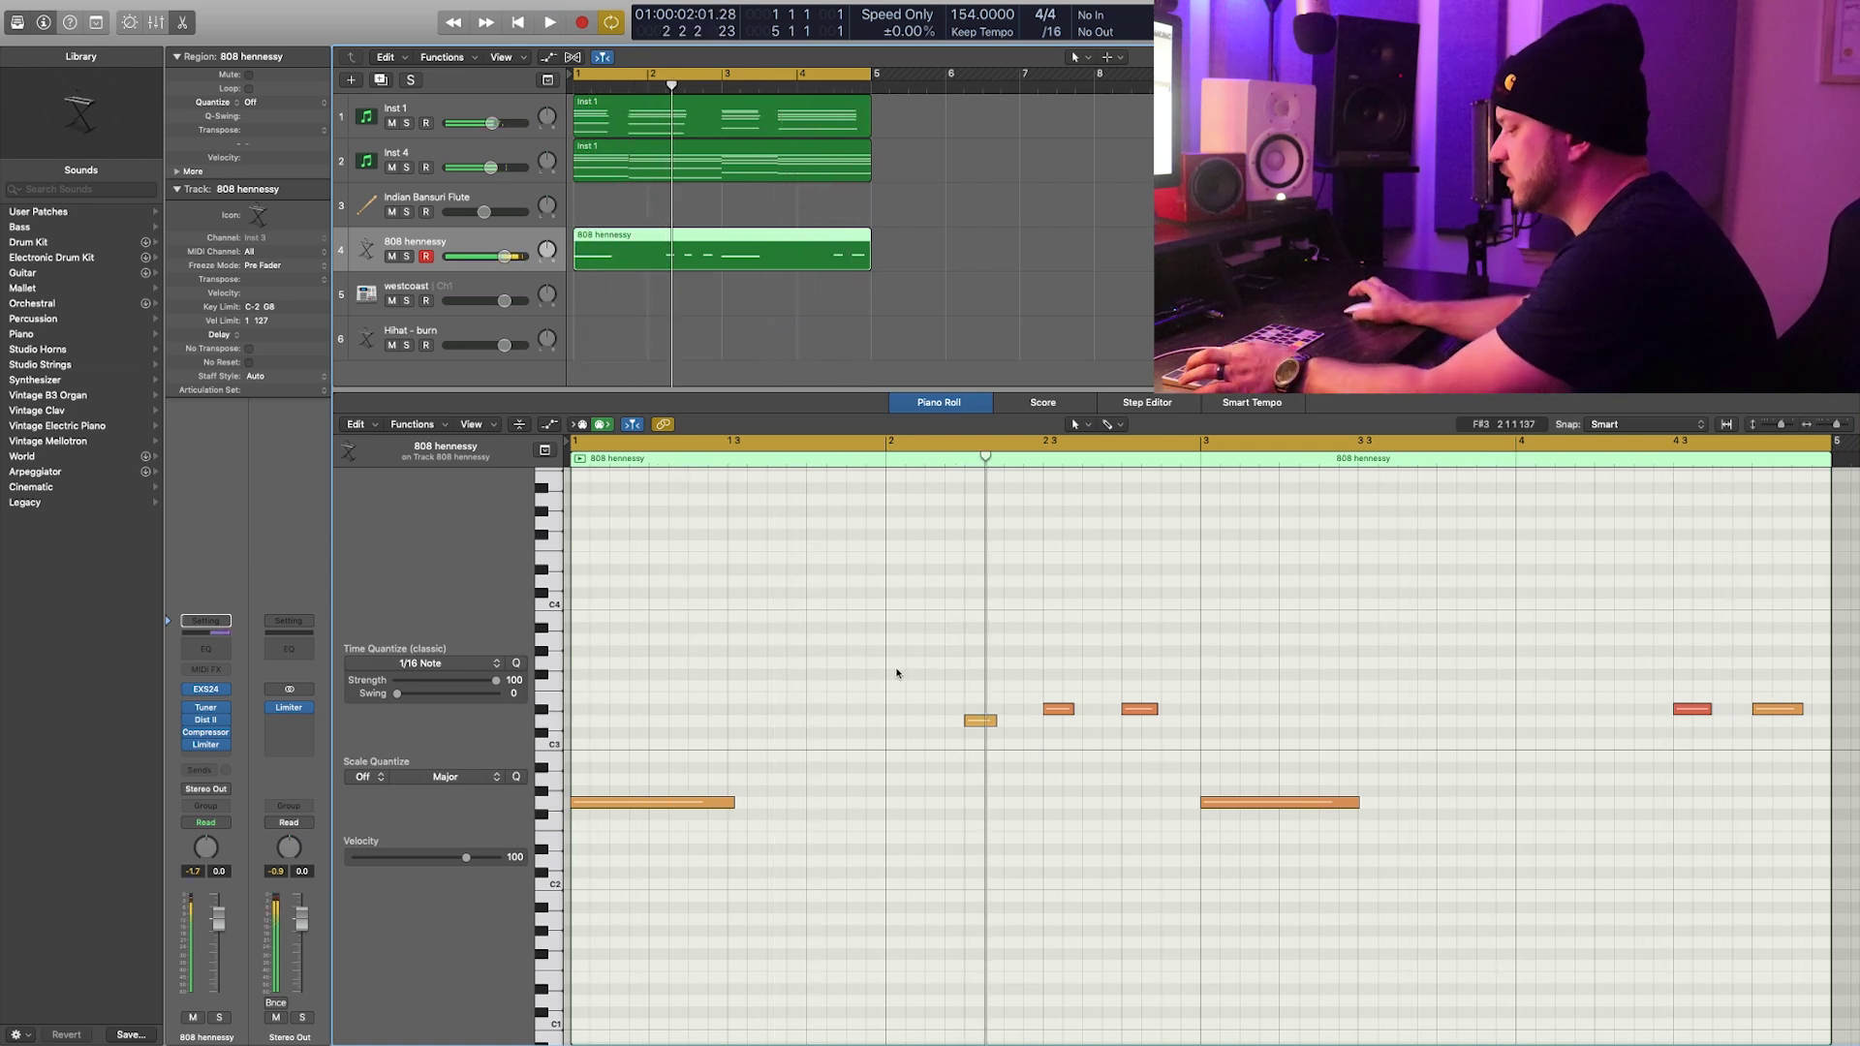
key(super+a)
key(shift+alt+Up)
key(shift+space)
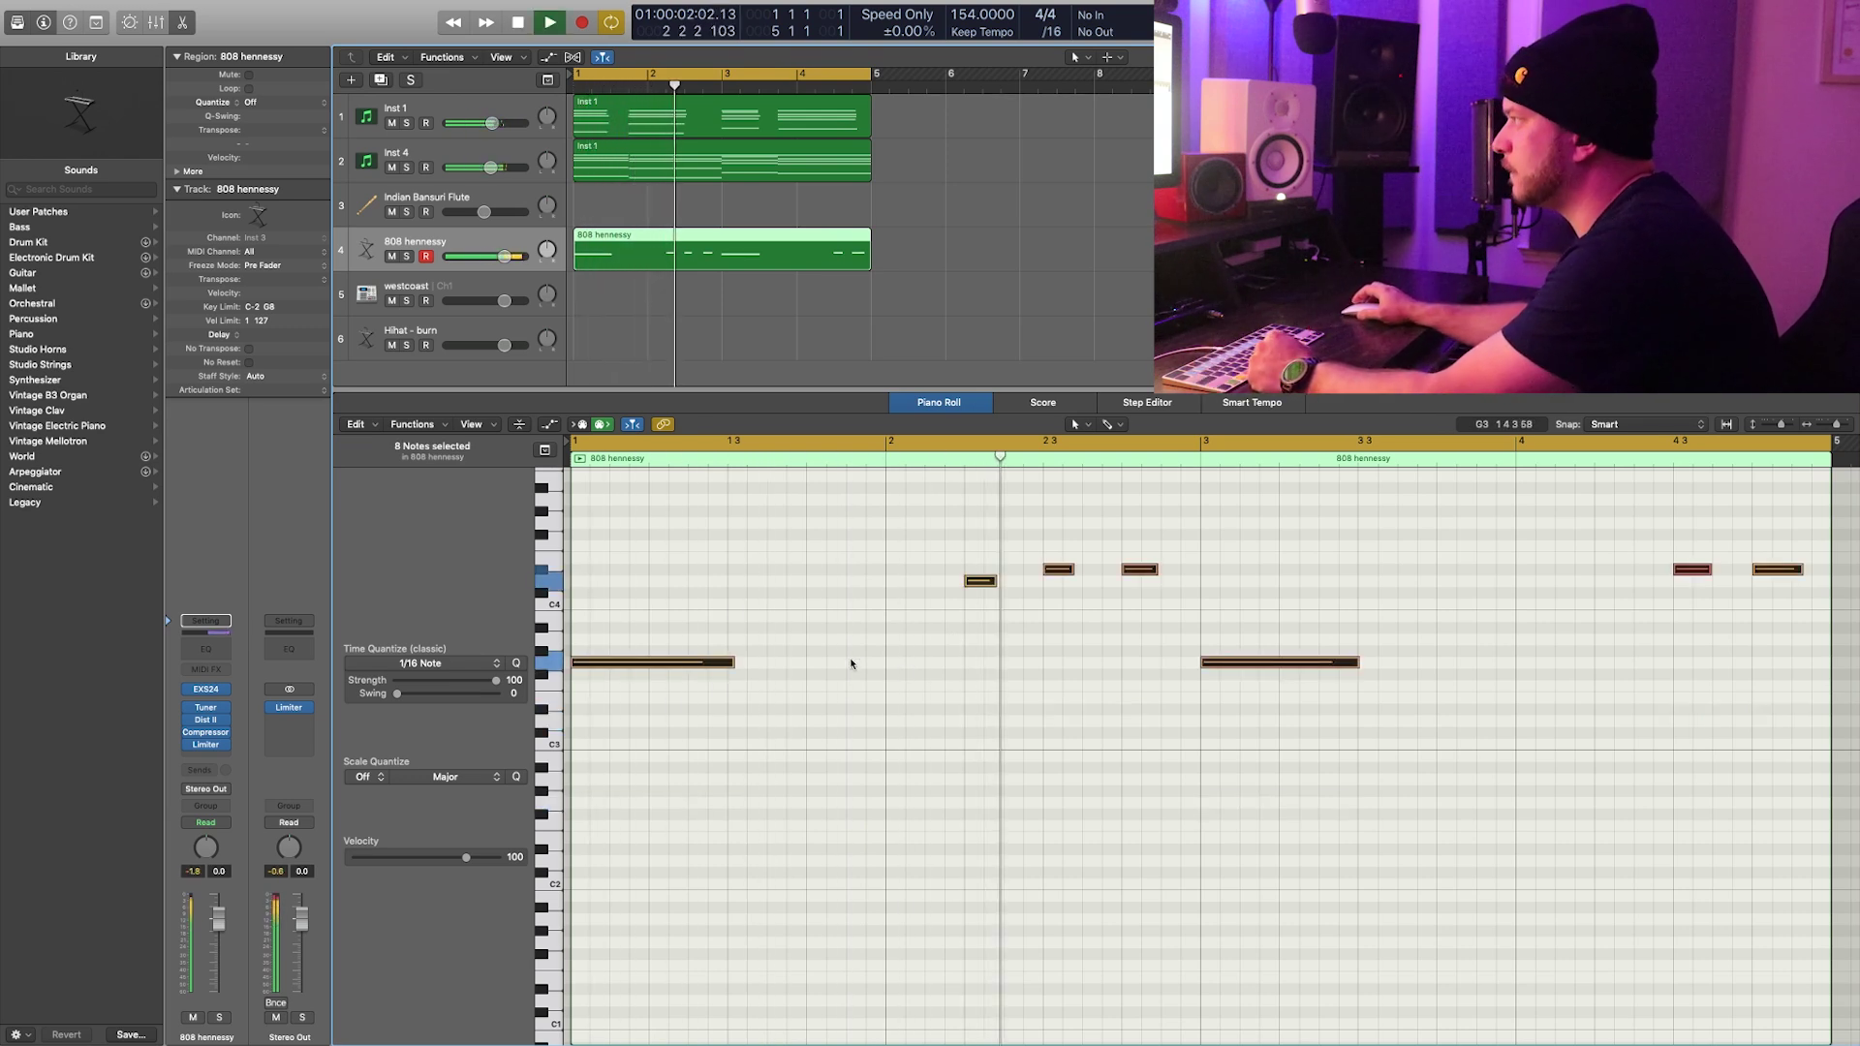
Step: Drop the two long 808 notes an octave, copy them higher, and align the copy to bar 1
drag(651, 616, 1356, 737)
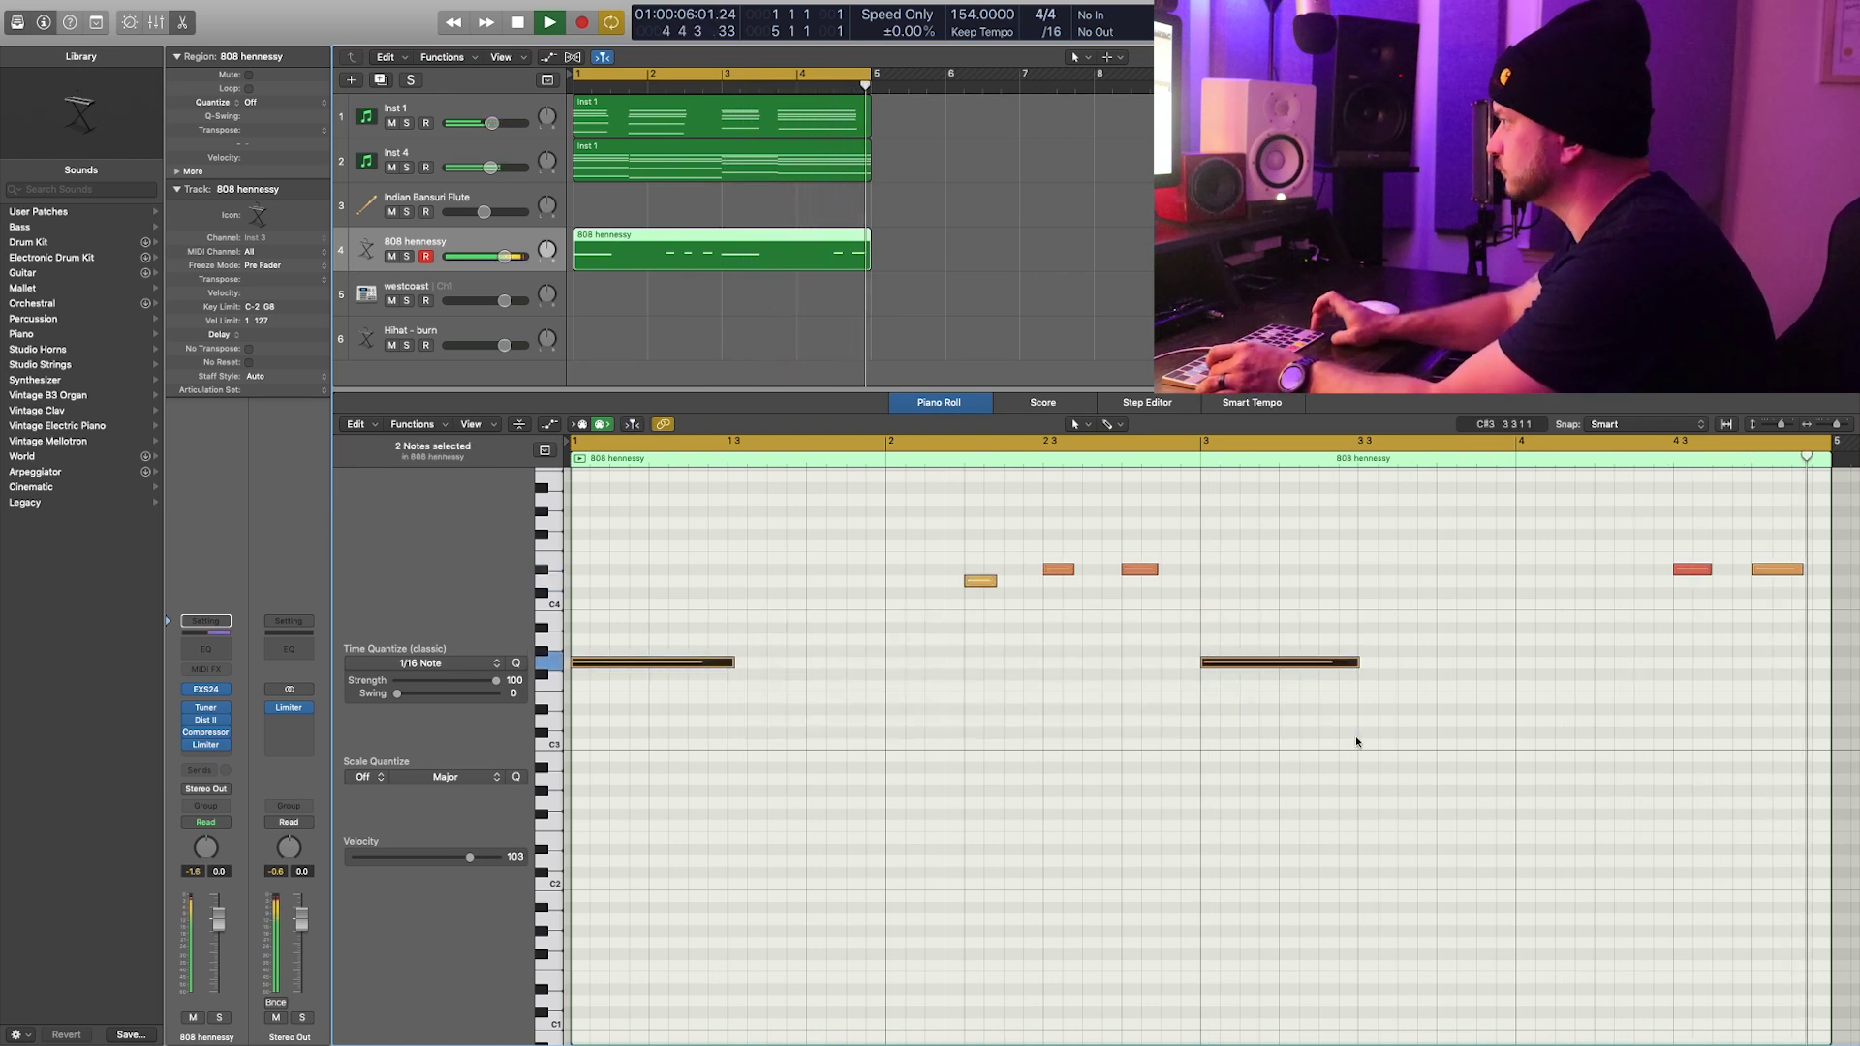
key(shift+alt+Down)
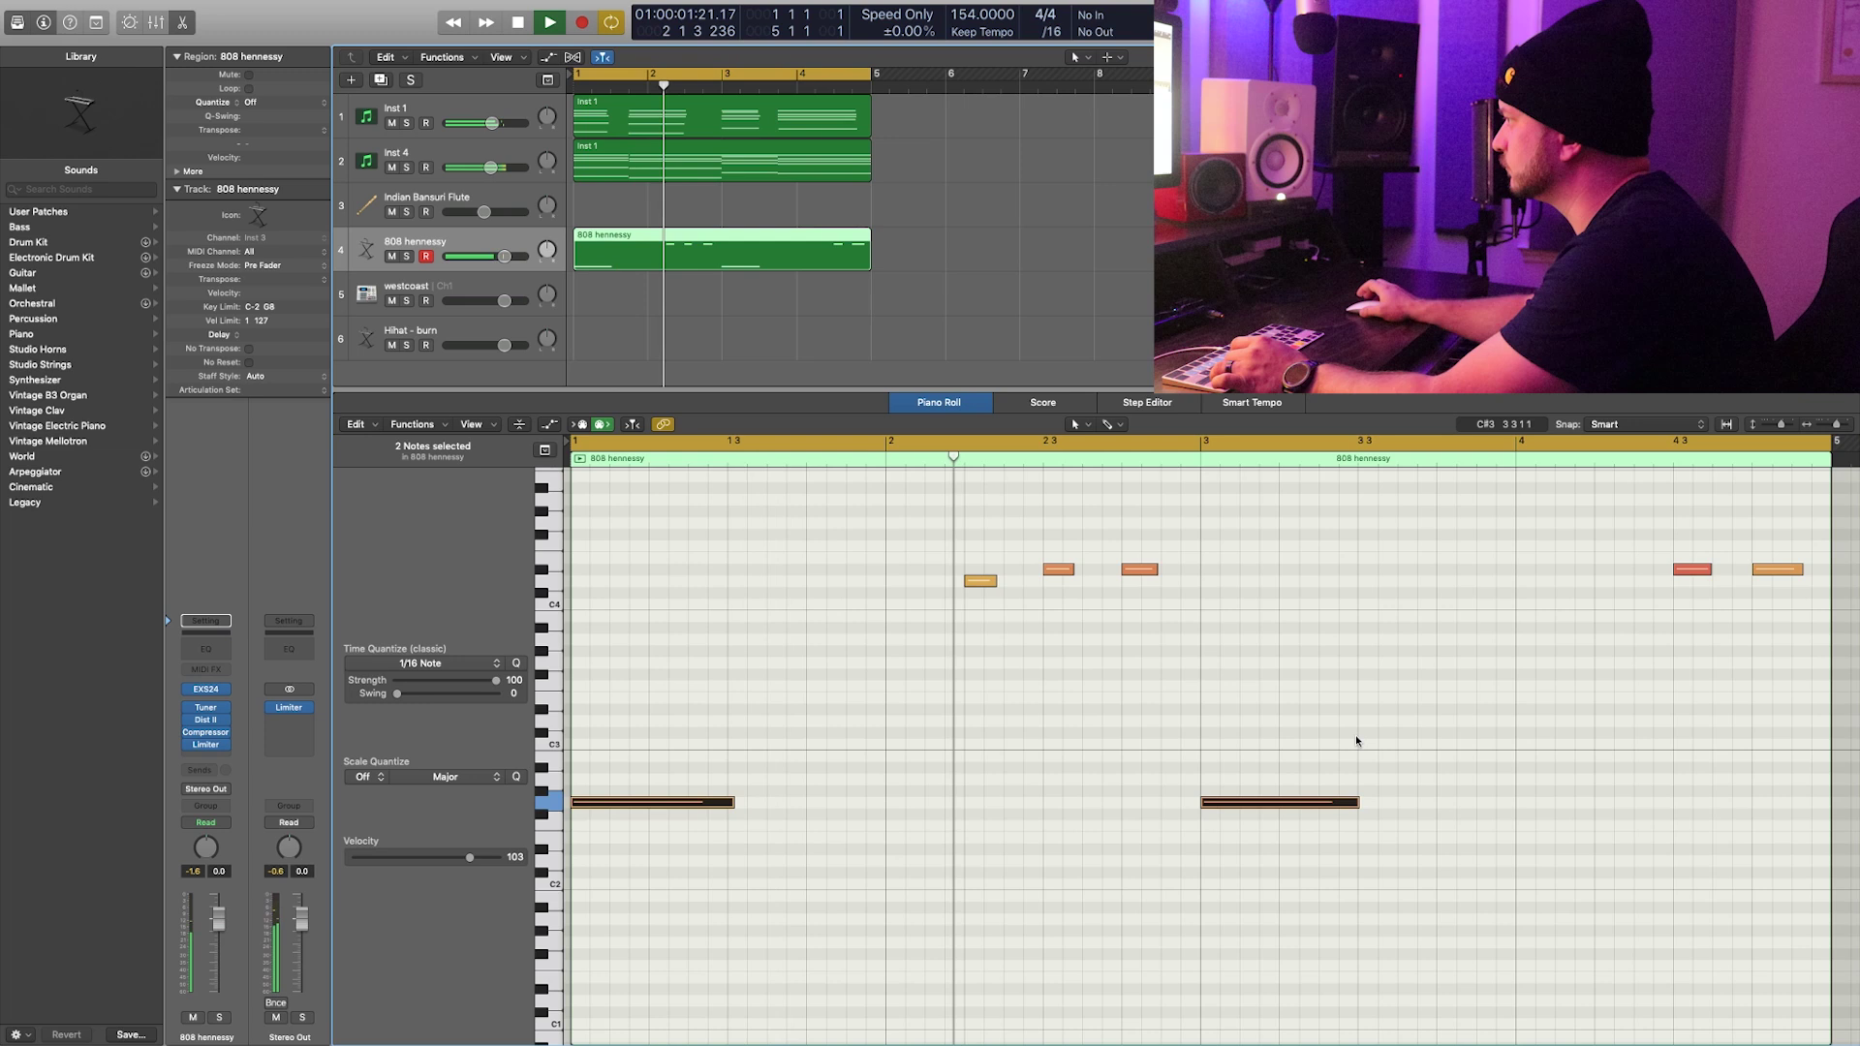
key(space)
drag(597, 802, 607, 662)
key(space)
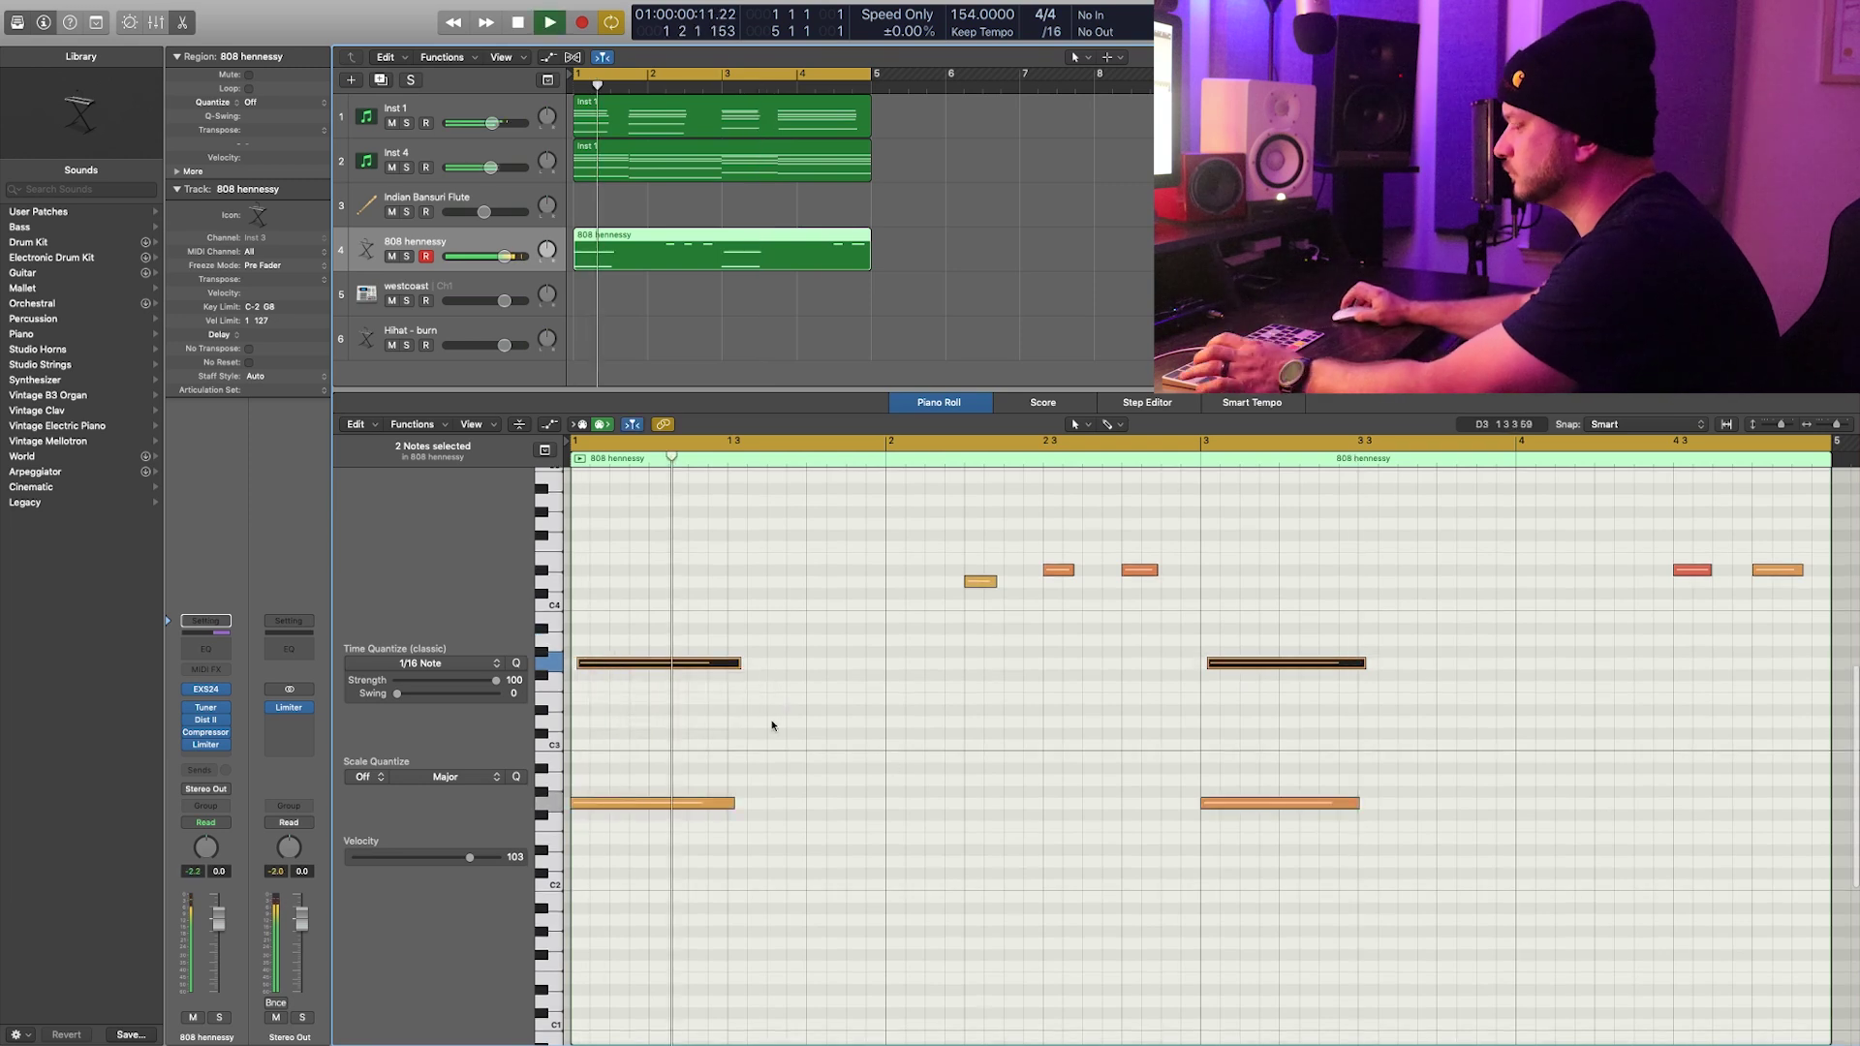
key(super+a)
click(1025, 688)
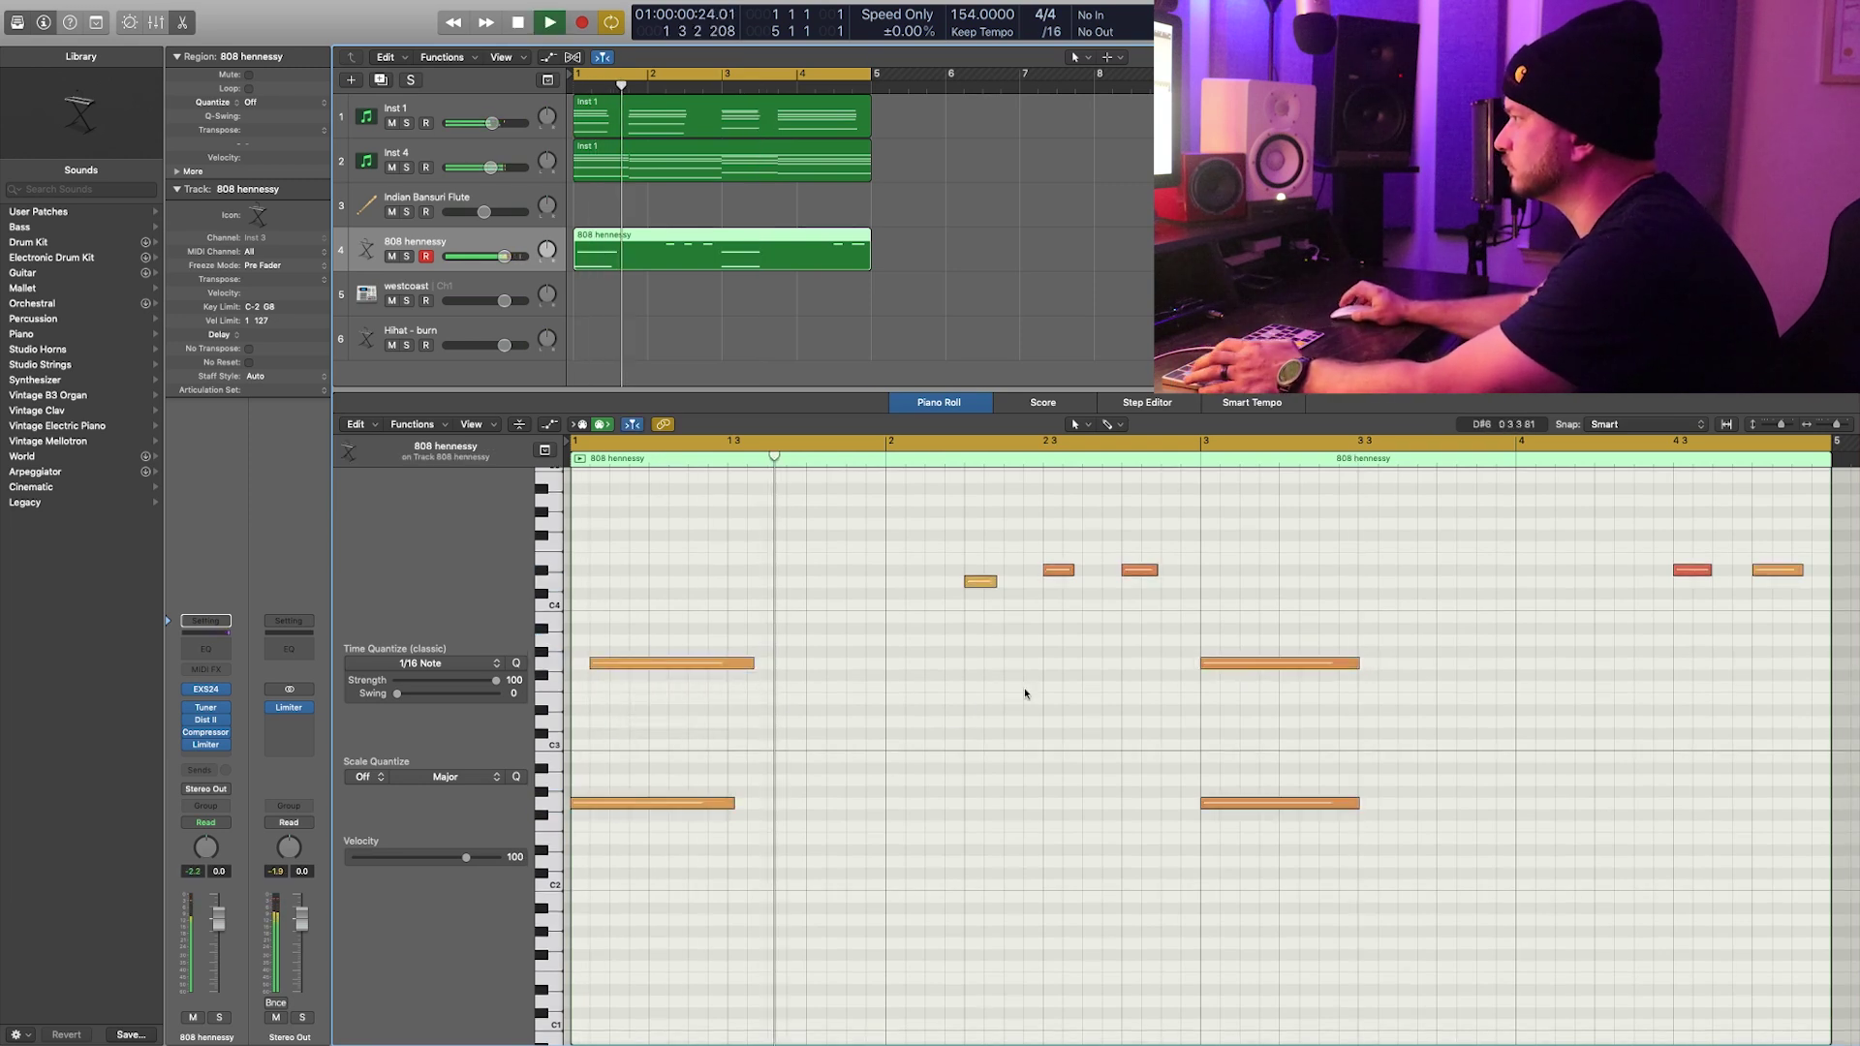
click(659, 664)
drag(659, 665, 642, 665)
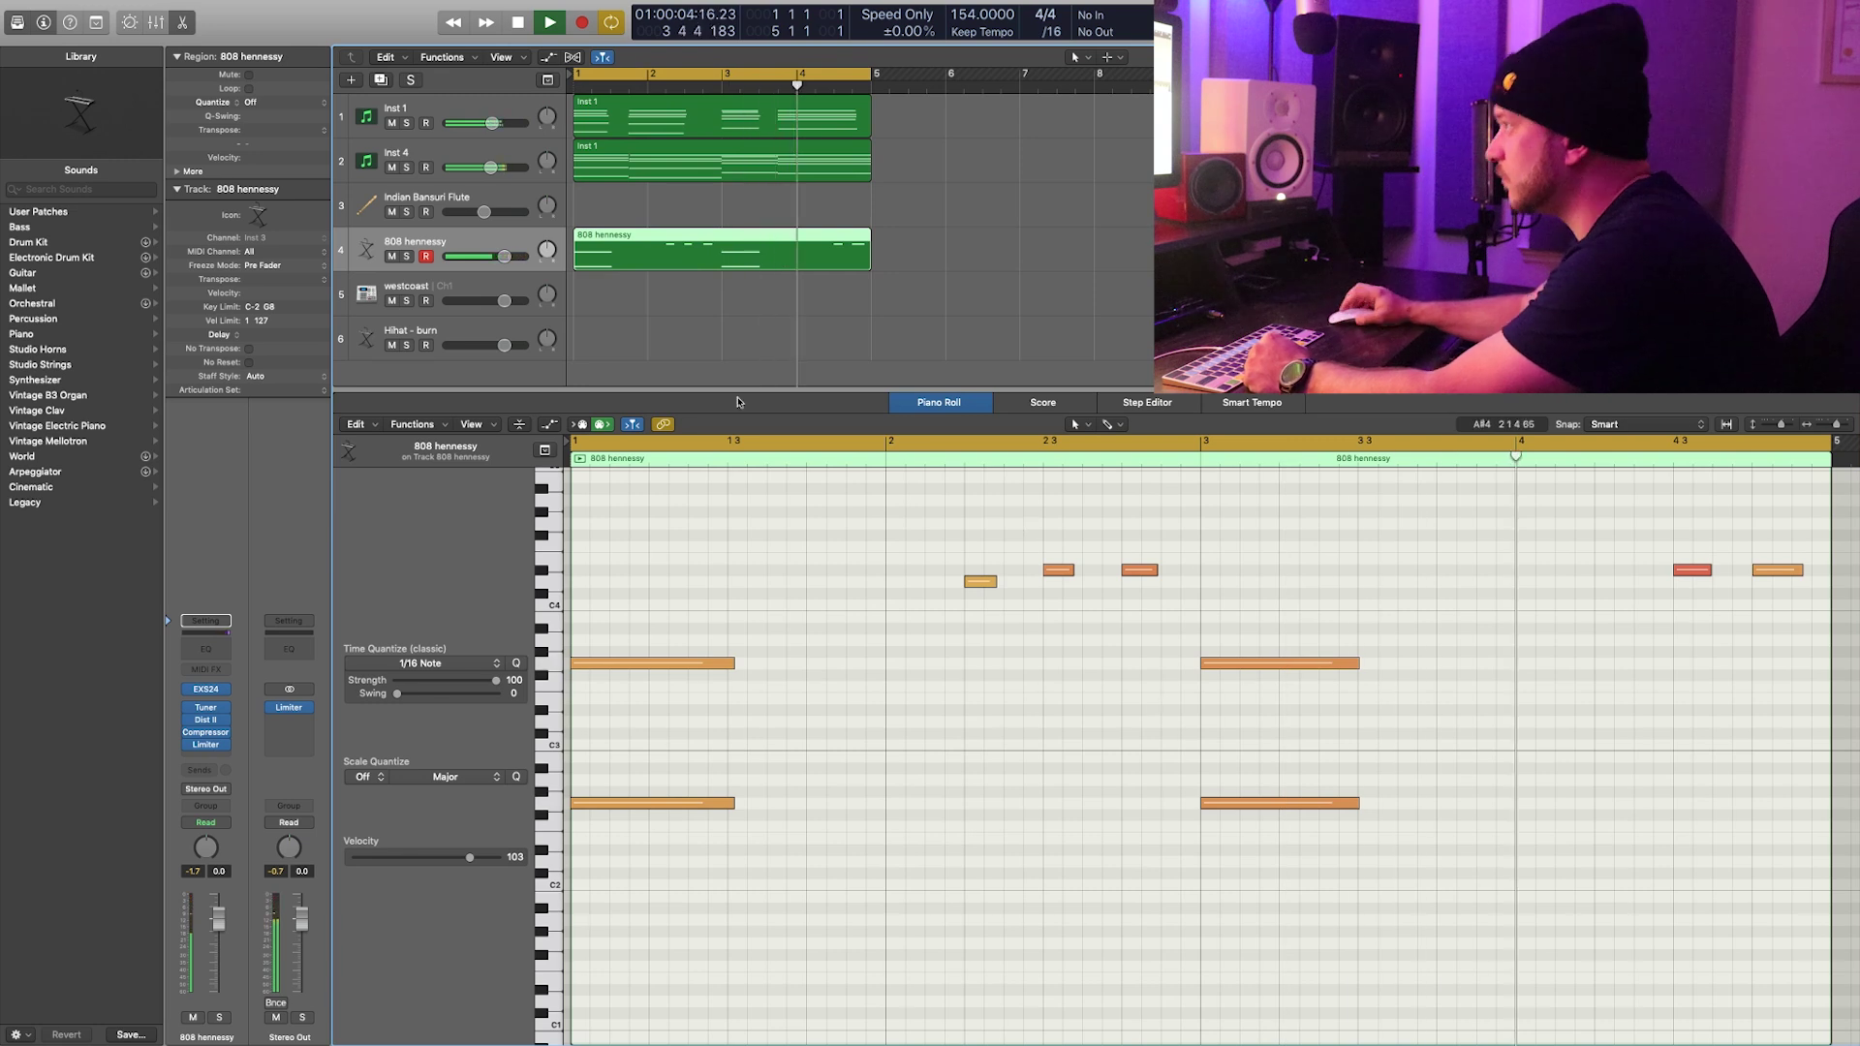
click(476, 288)
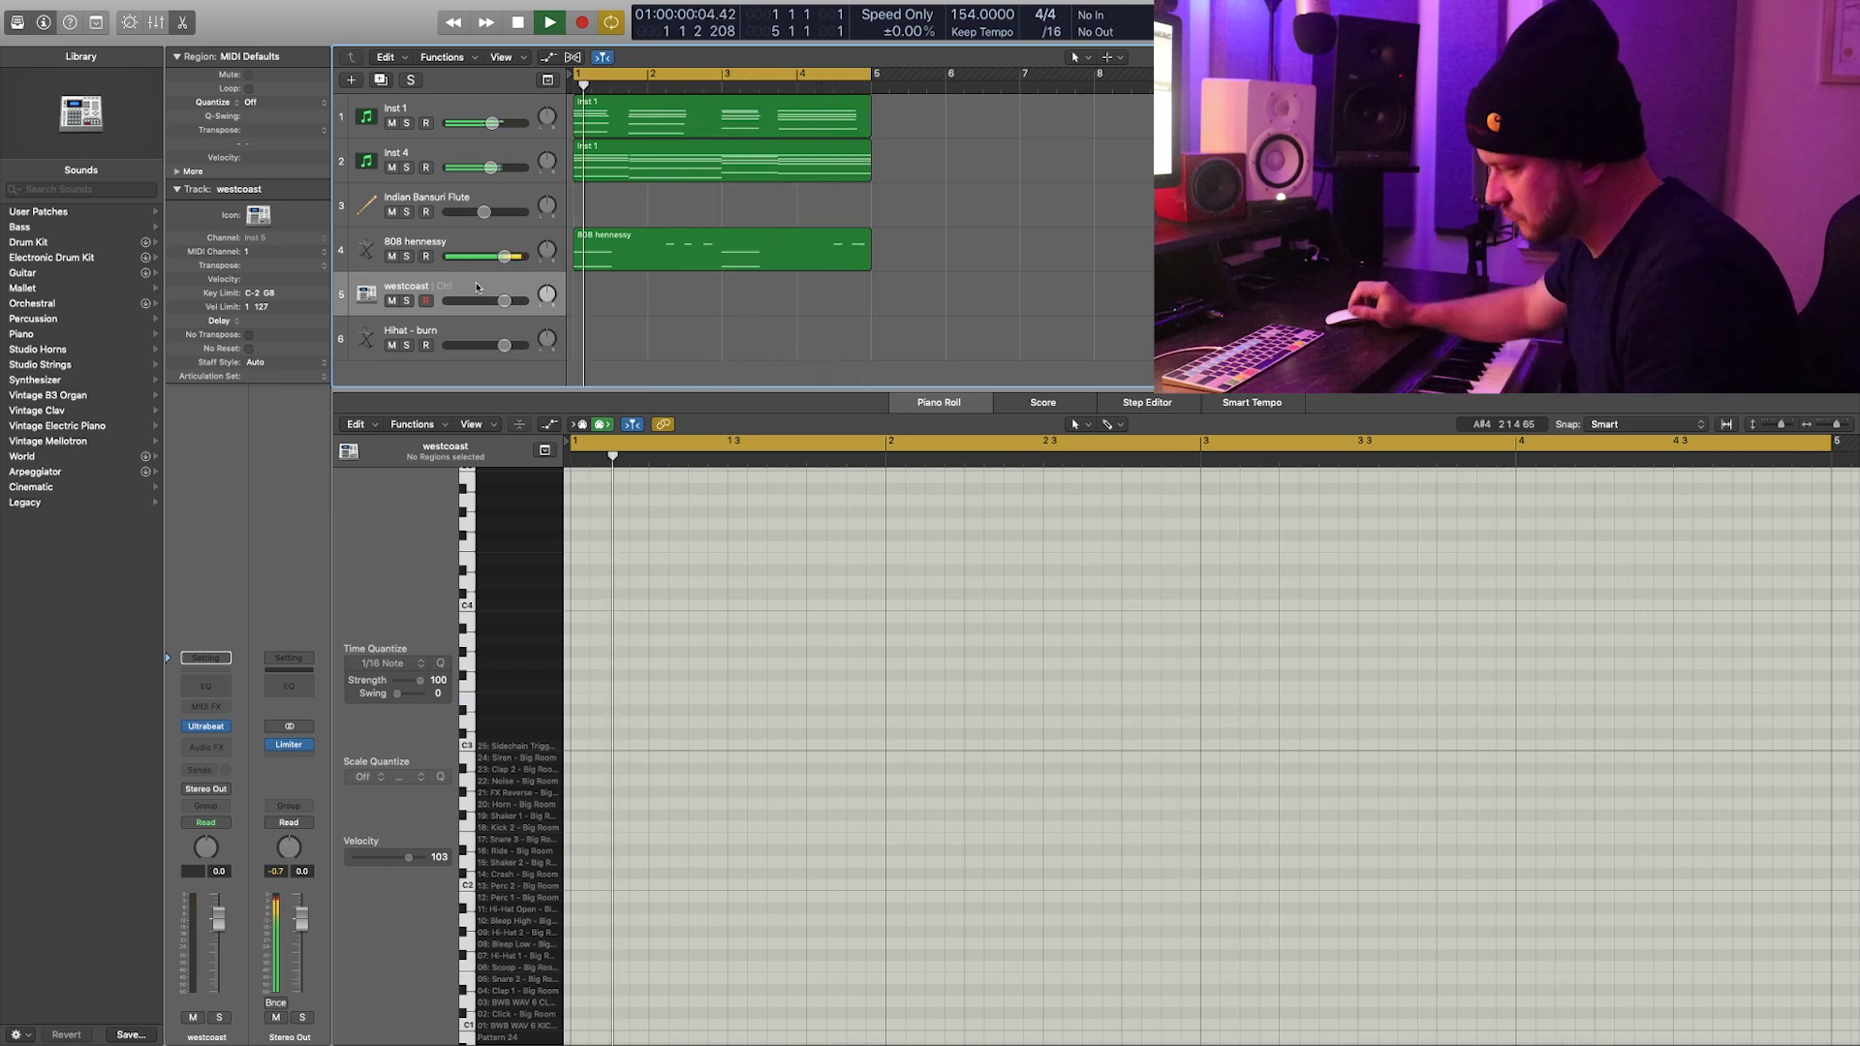
Step: Record the westcoast drum pattern and create an empty MIDI region on the Hihat - burn track
key(space)
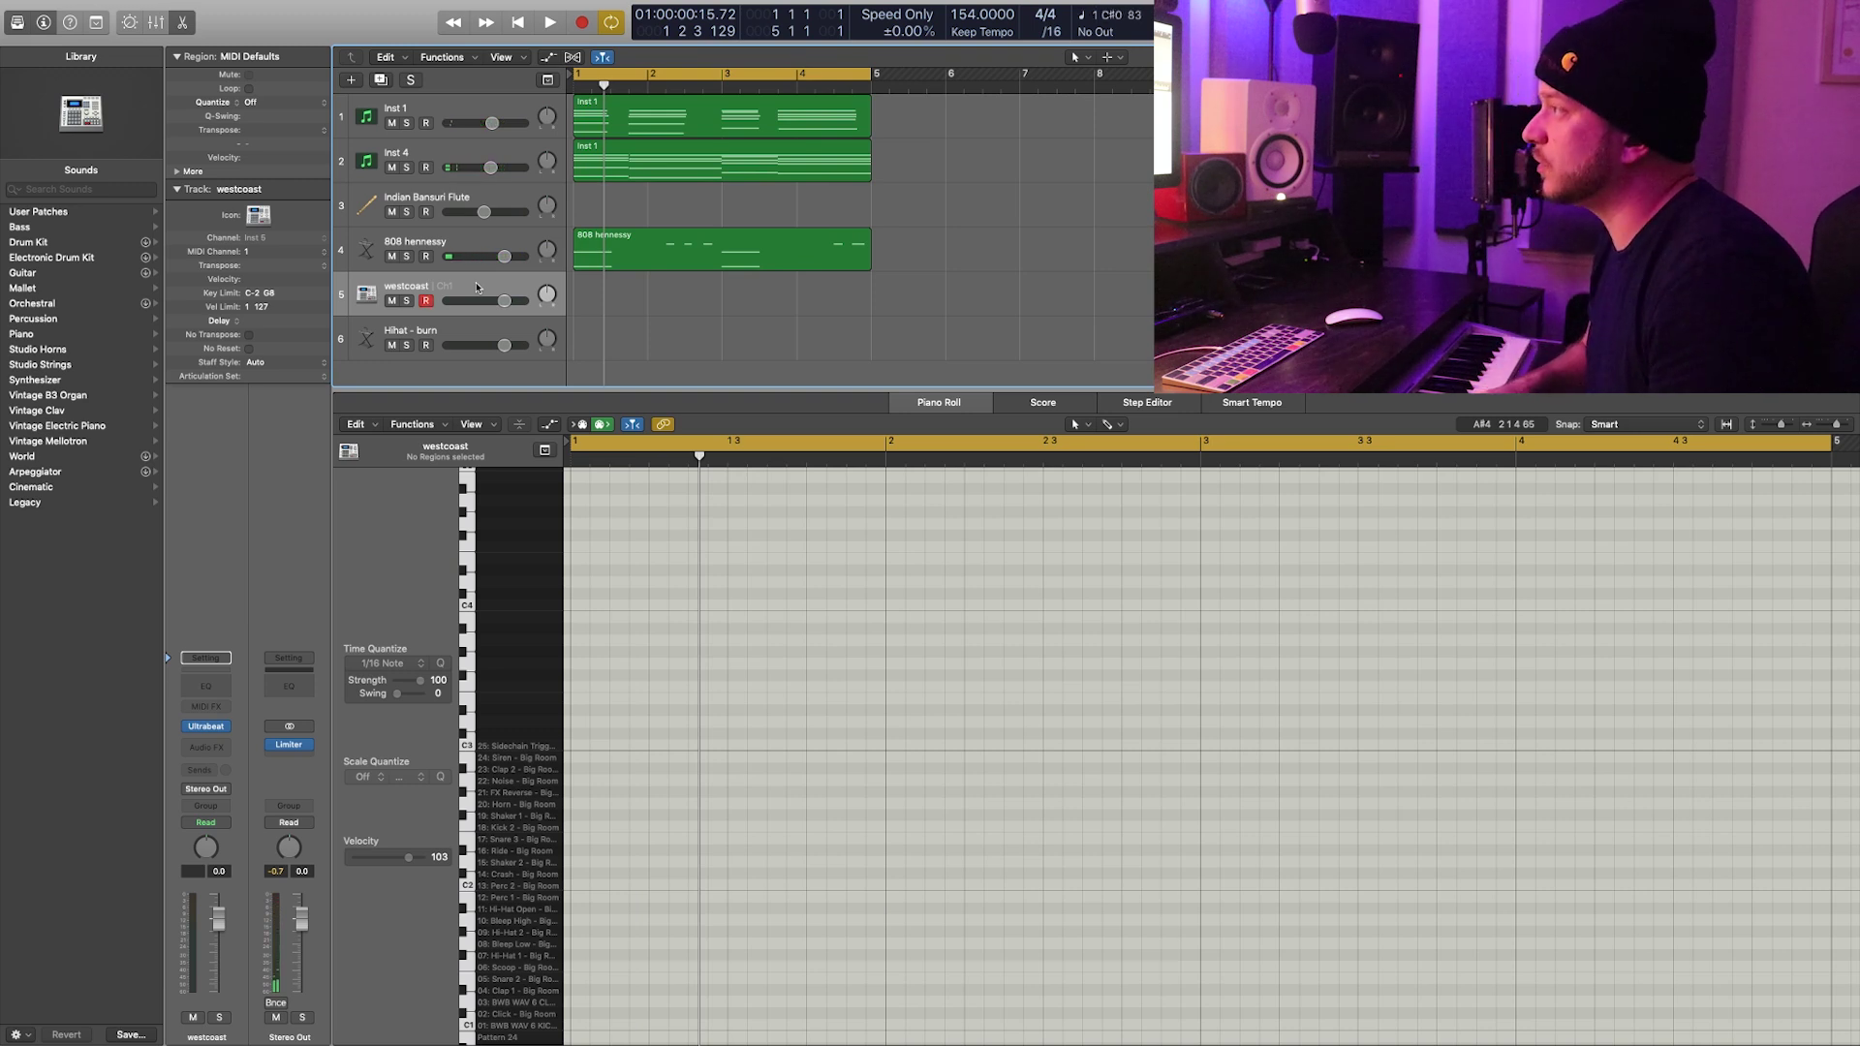
key(r)
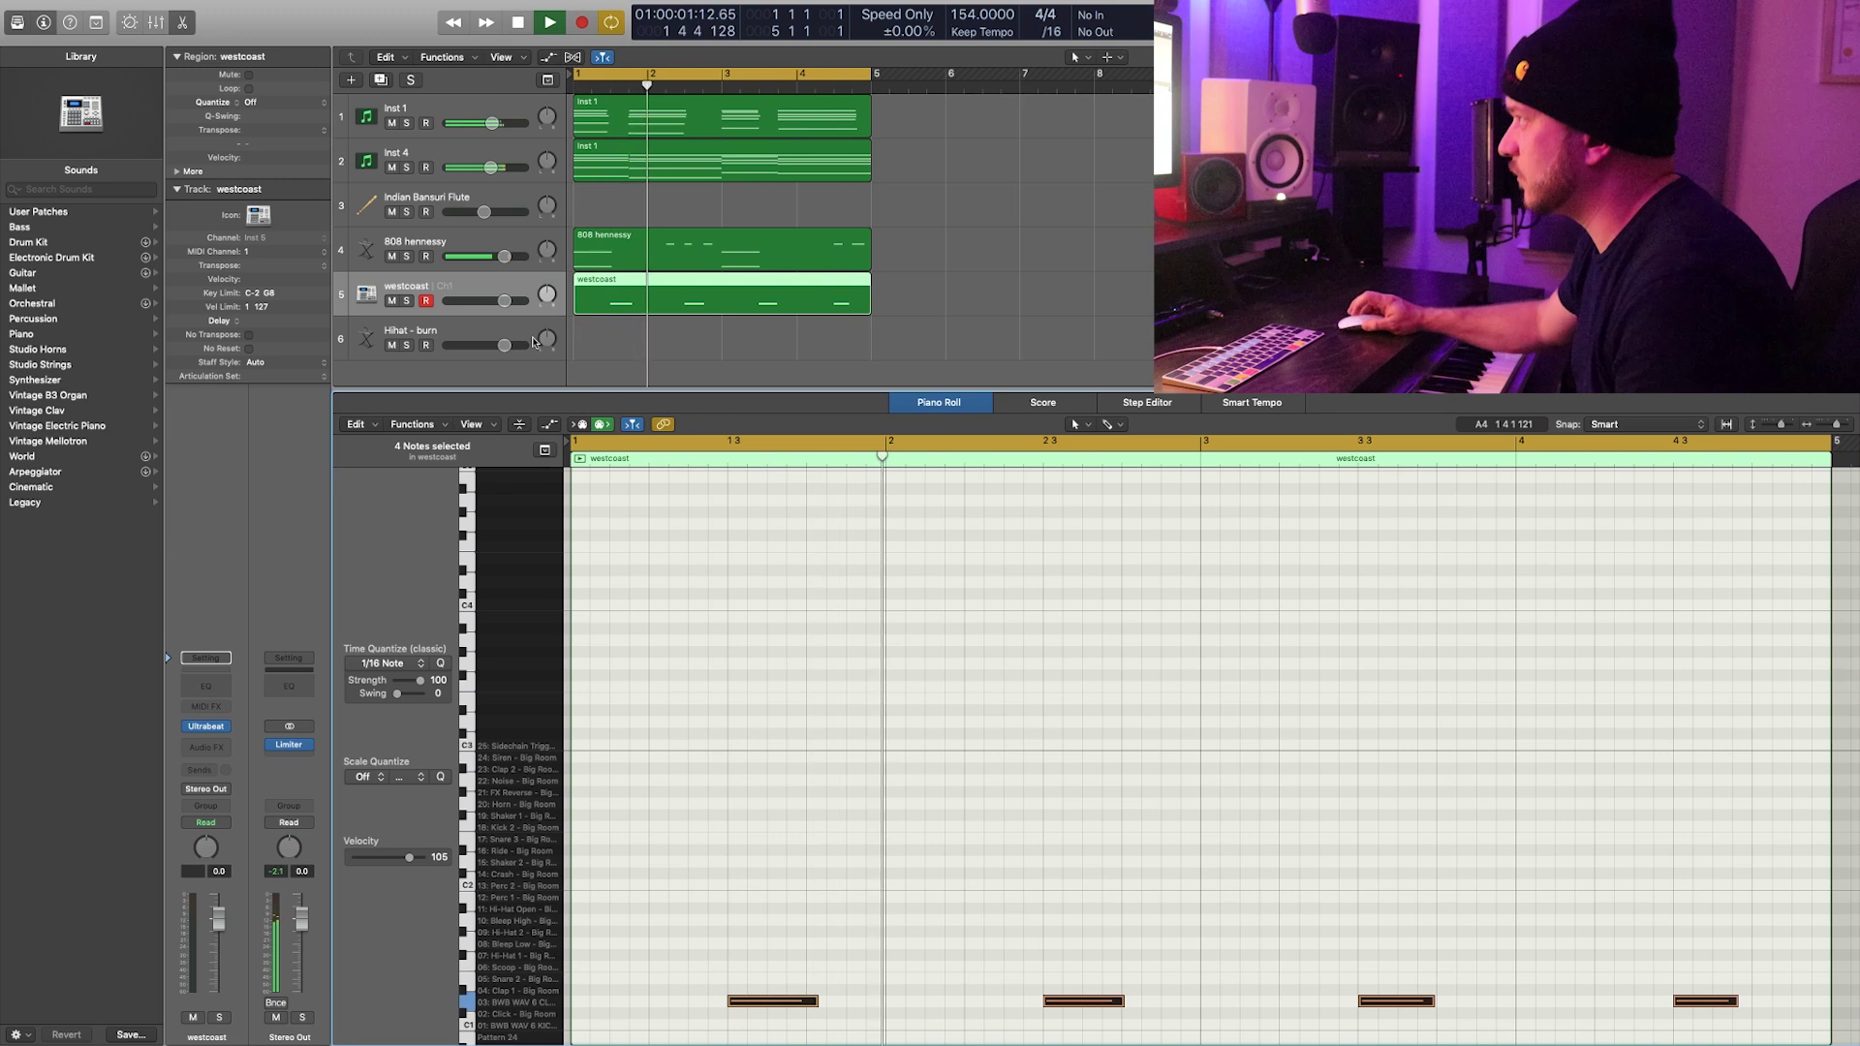
right_click(581, 328)
click(620, 336)
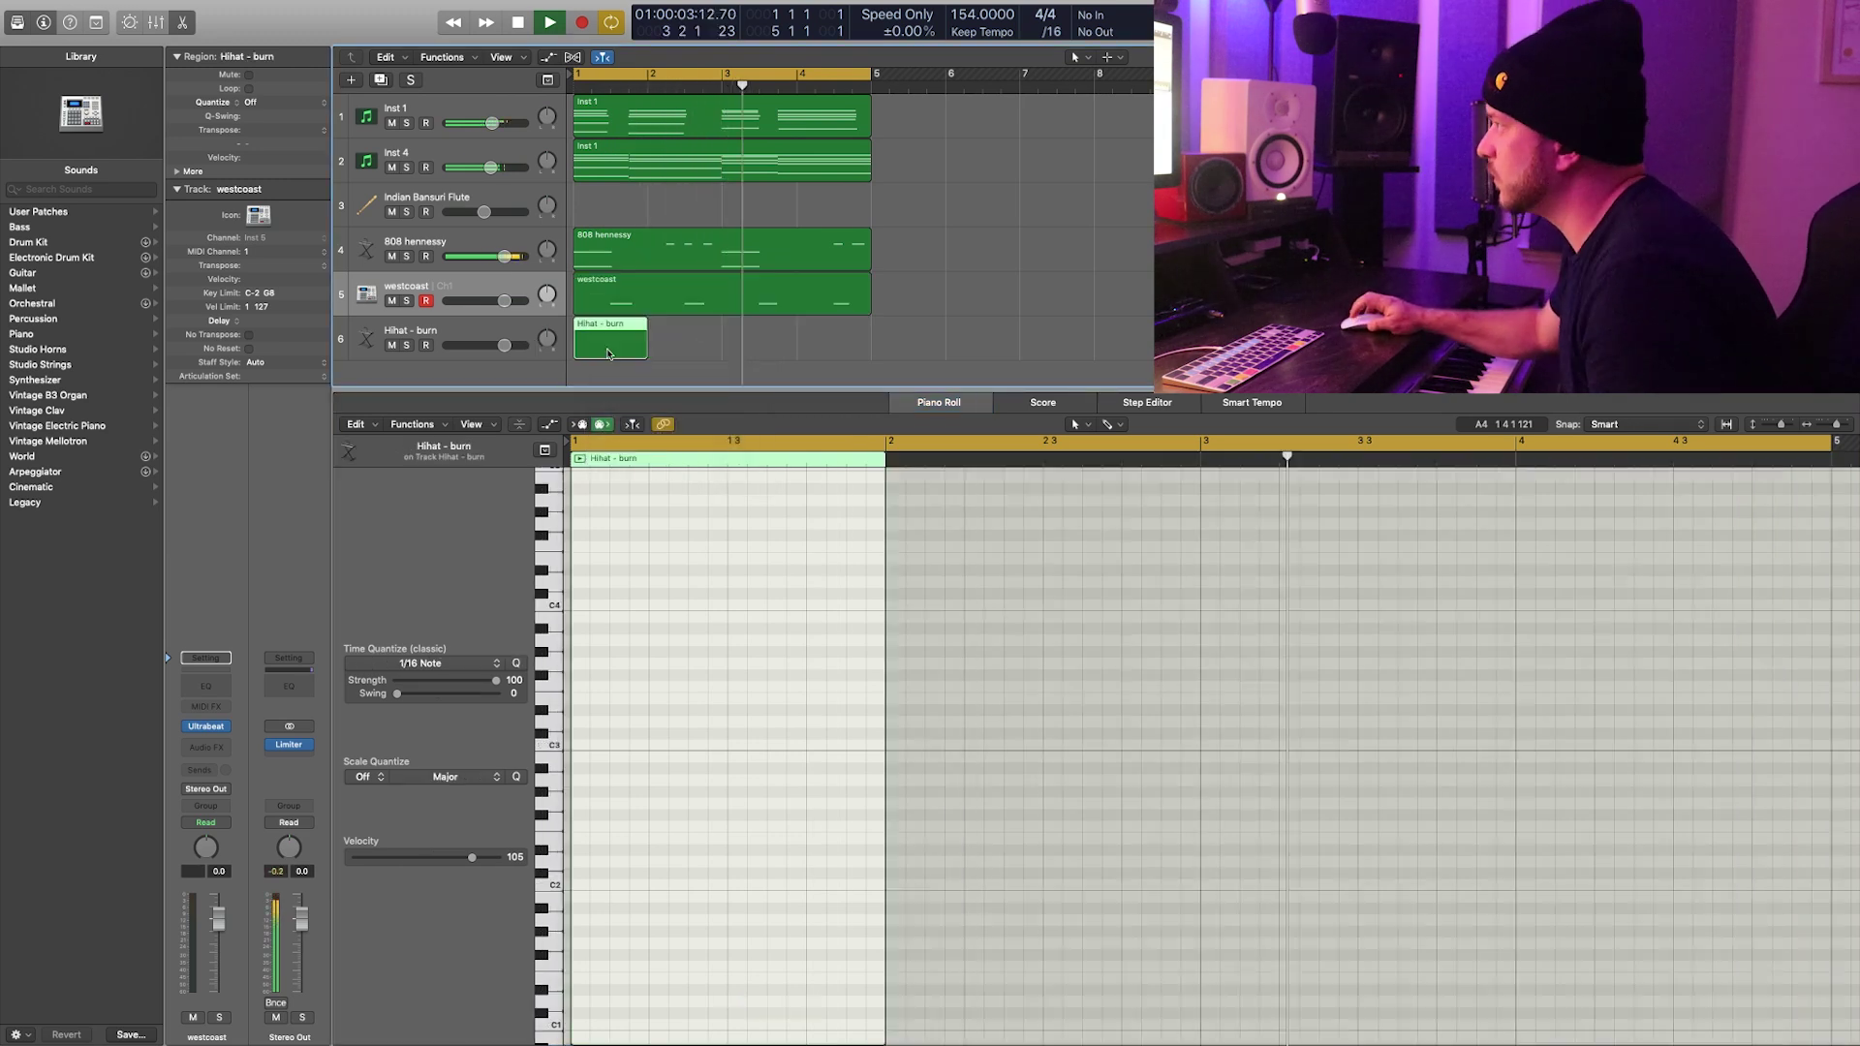
Step: With the Brush tool and 1/8 Note quantize, paint a row of eighth-note hi-hats in bar 1
key(space)
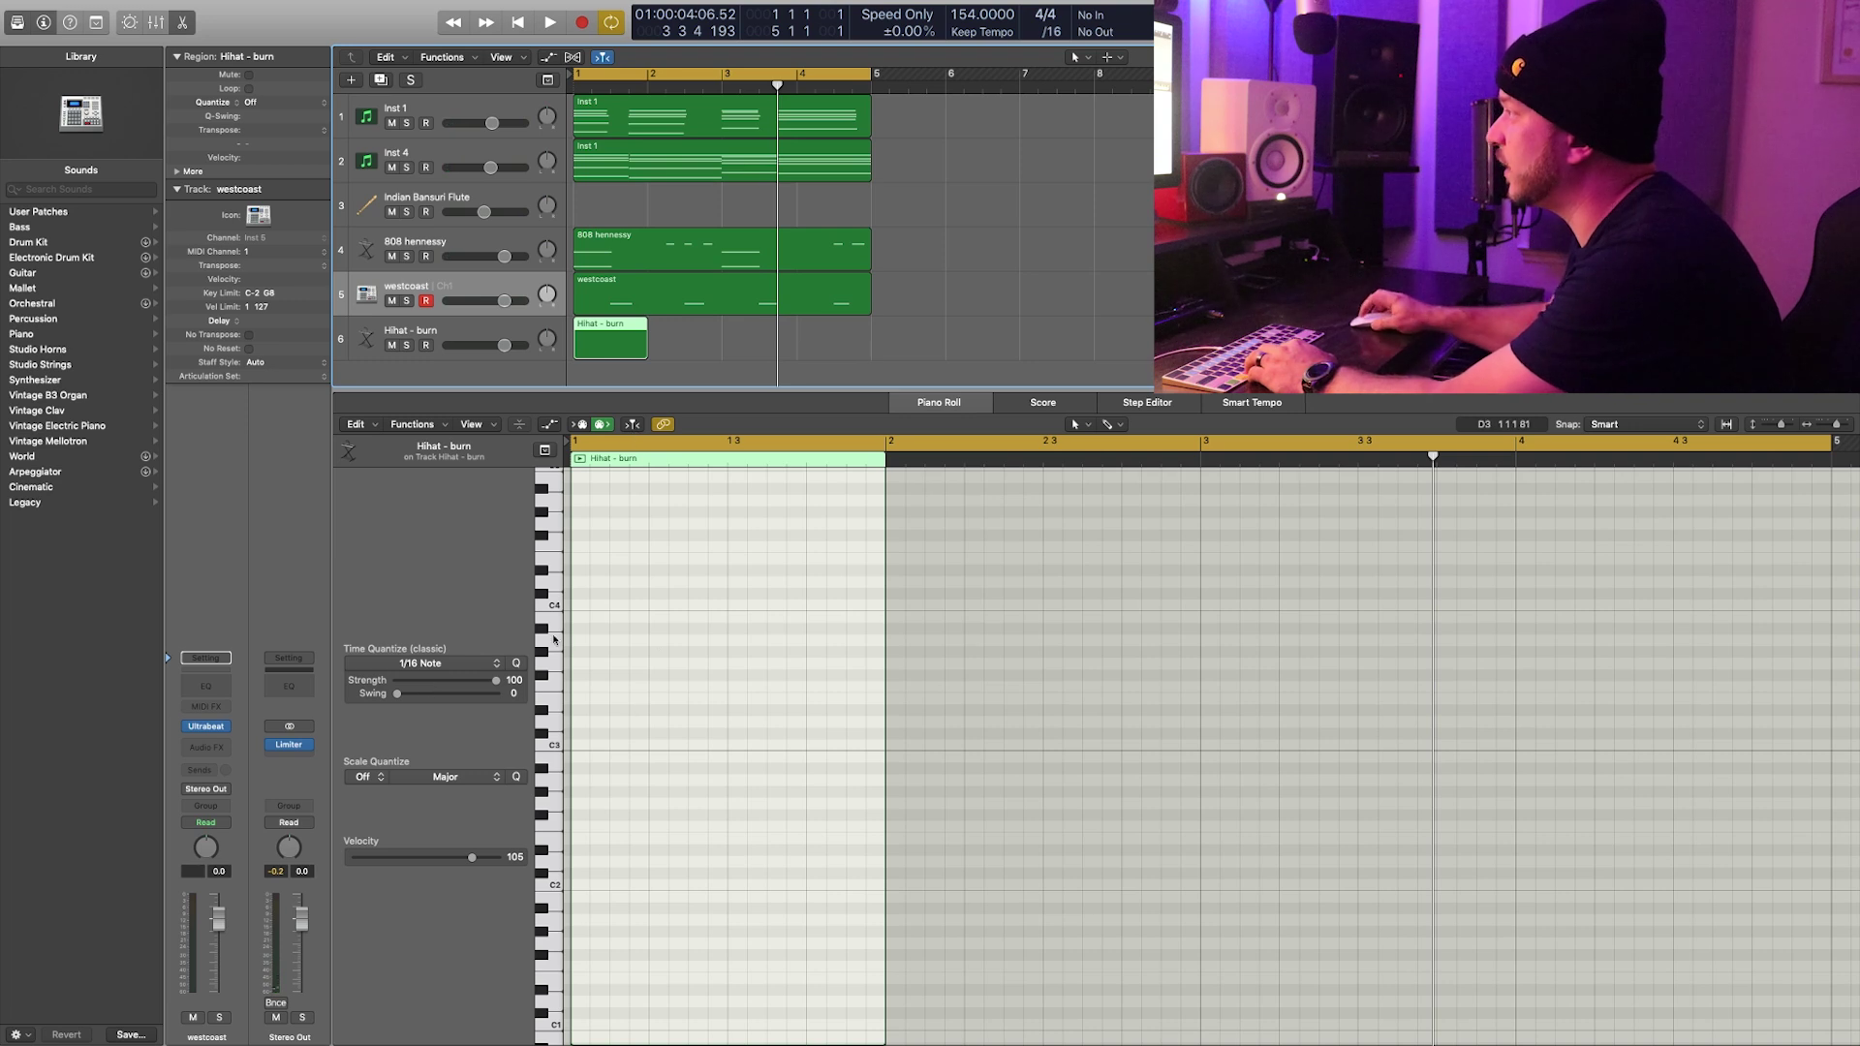
click(1107, 433)
click(1163, 671)
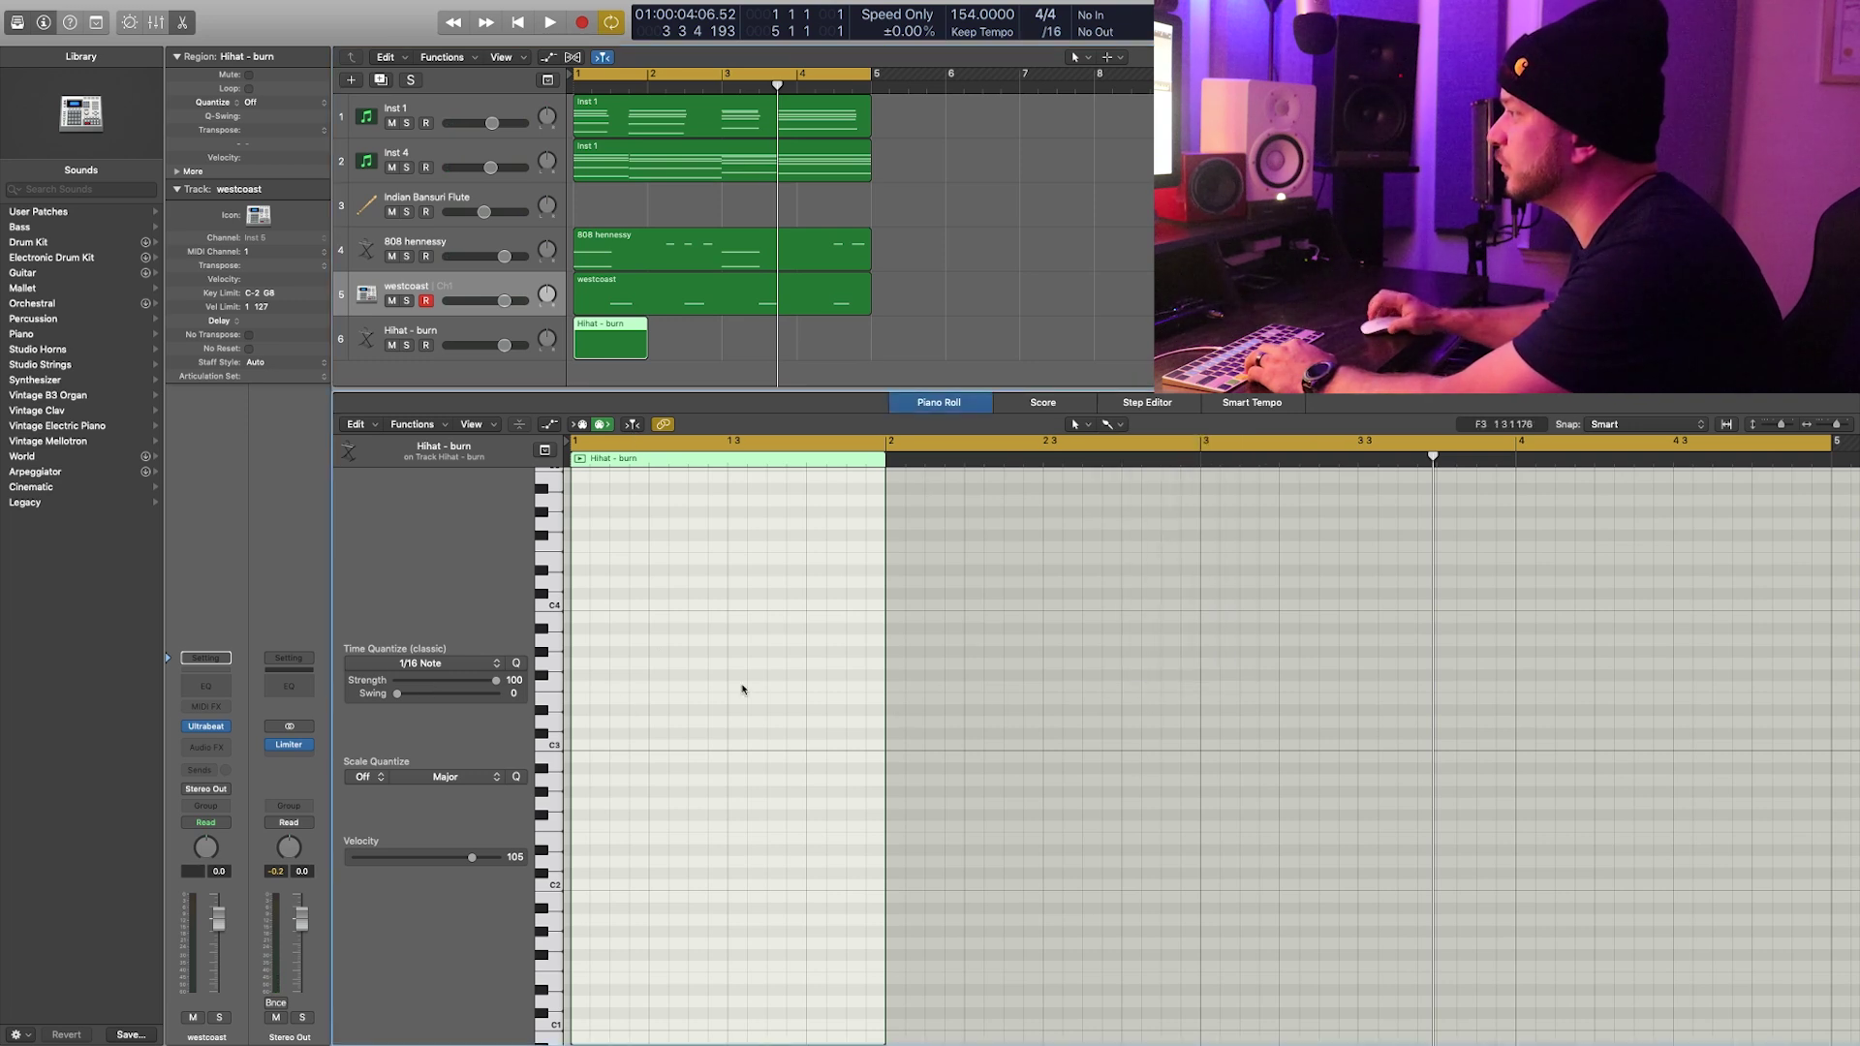
click(415, 662)
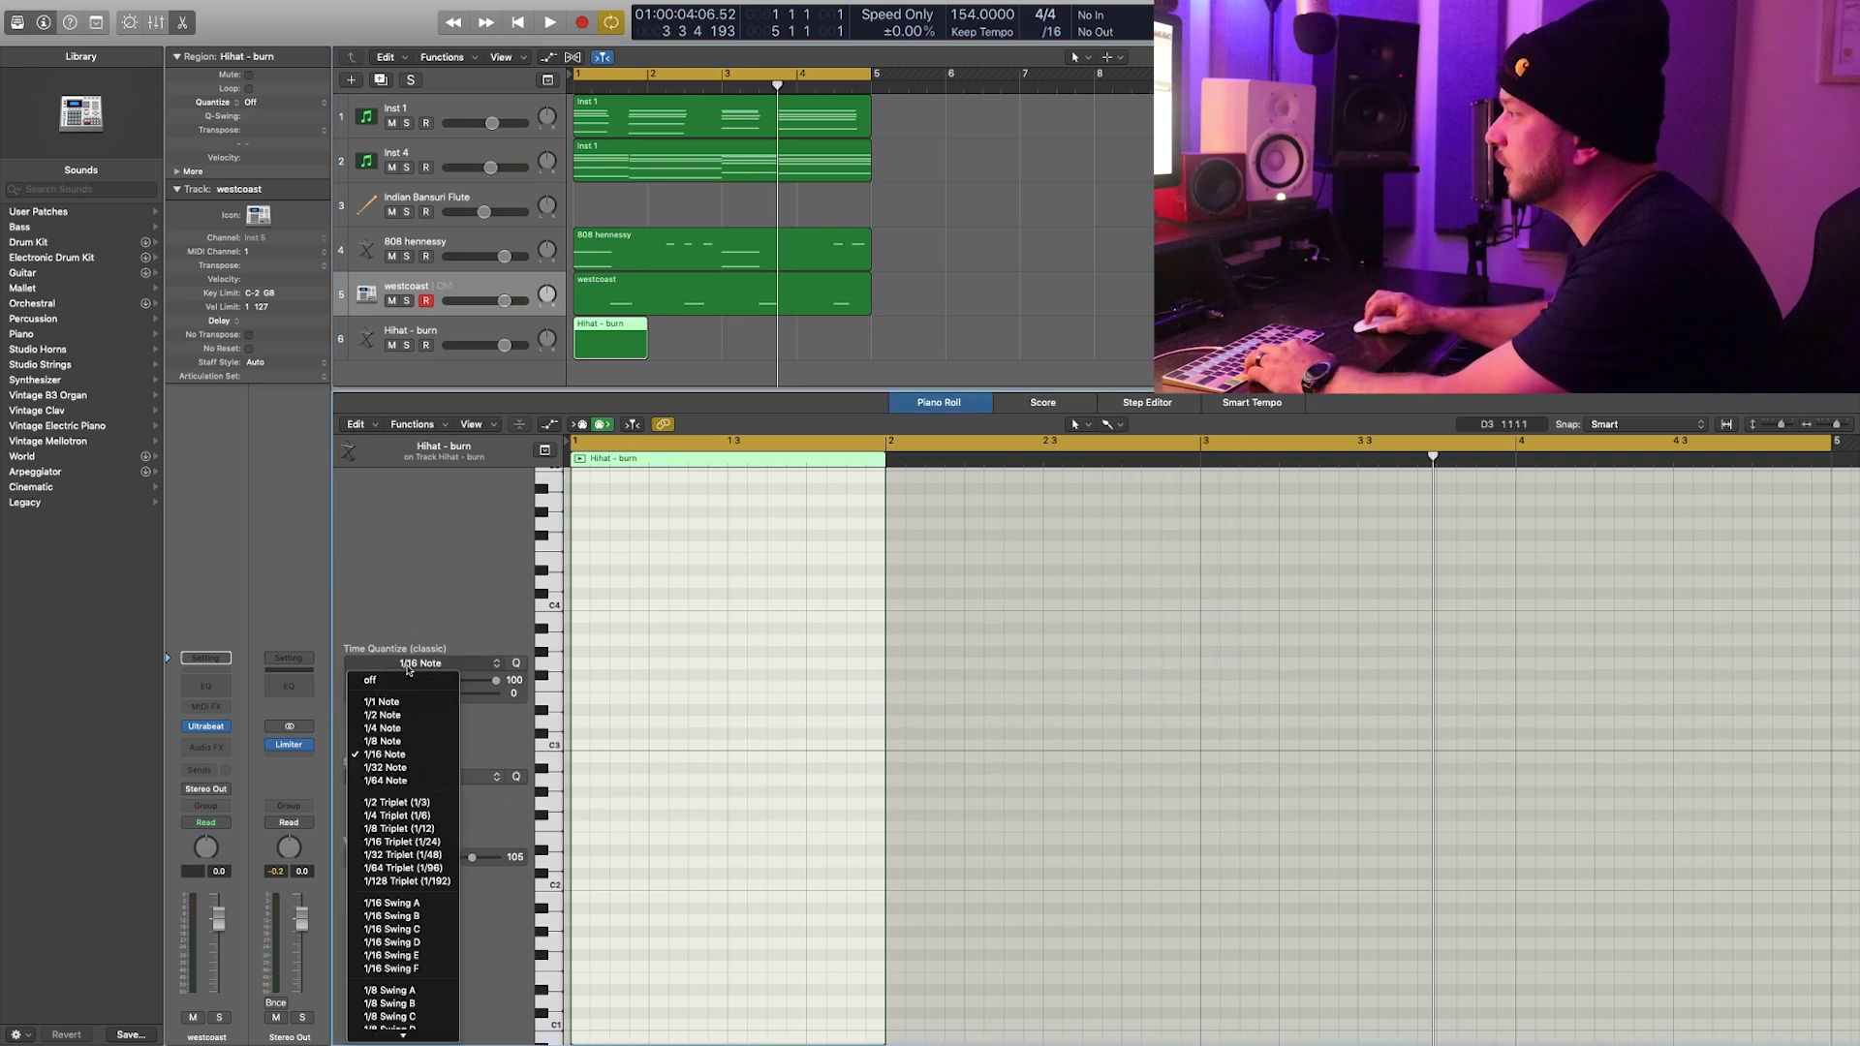
click(388, 741)
key(space)
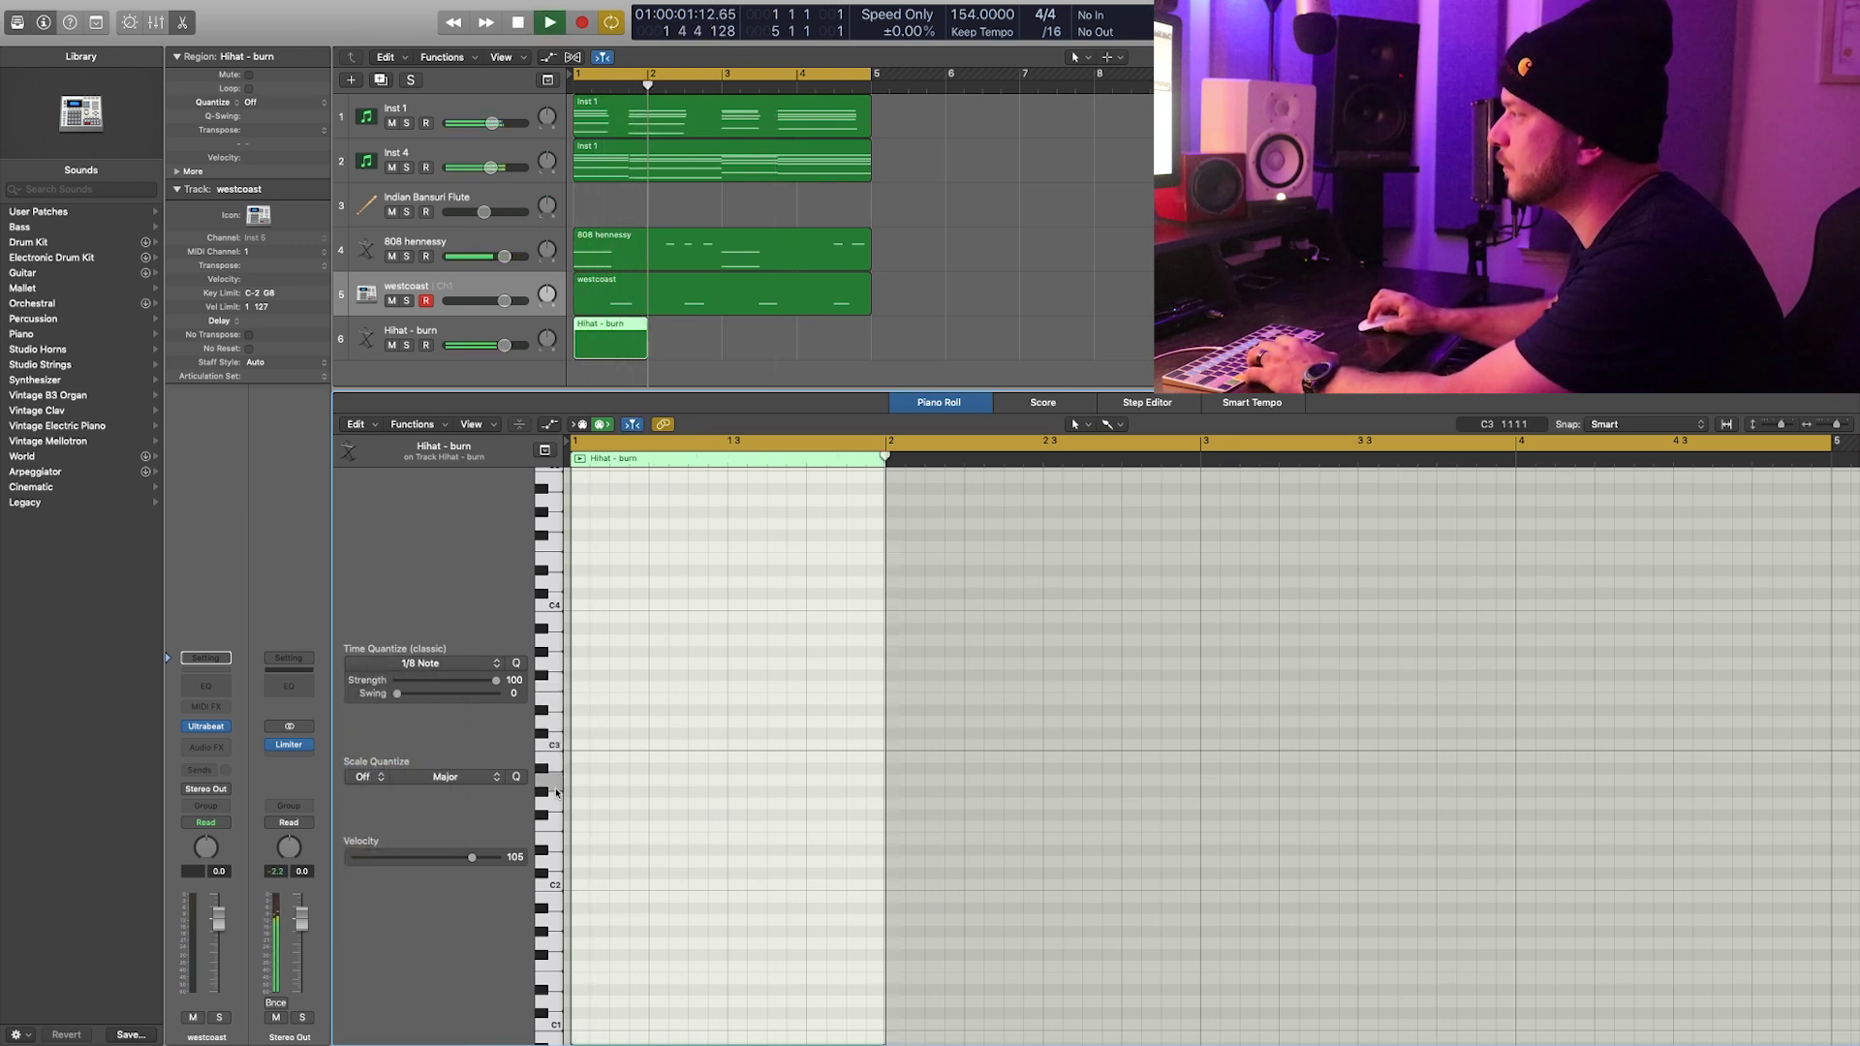
key(space)
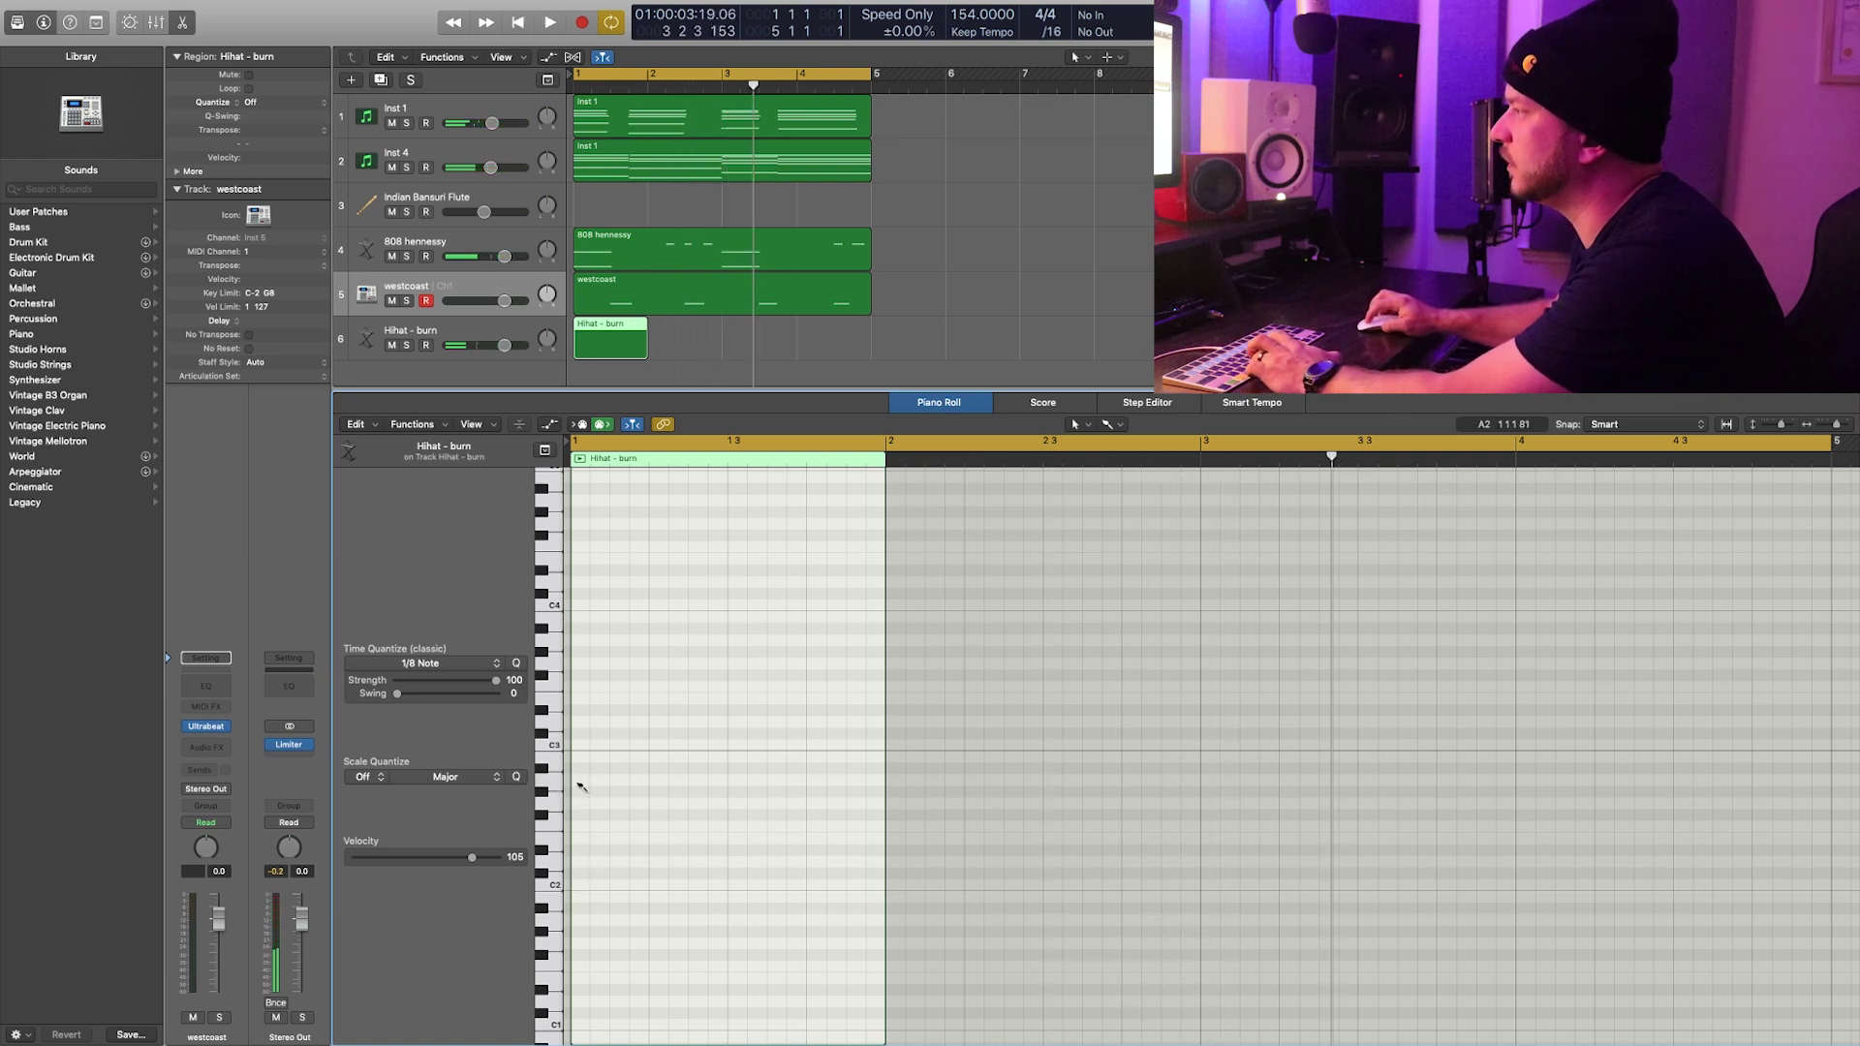
drag(580, 786, 654, 784)
drag(851, 783, 857, 783)
Step: Lower the velocity of the alternate offbeat hi-hats to 61
click(628, 779)
shift+click(787, 780)
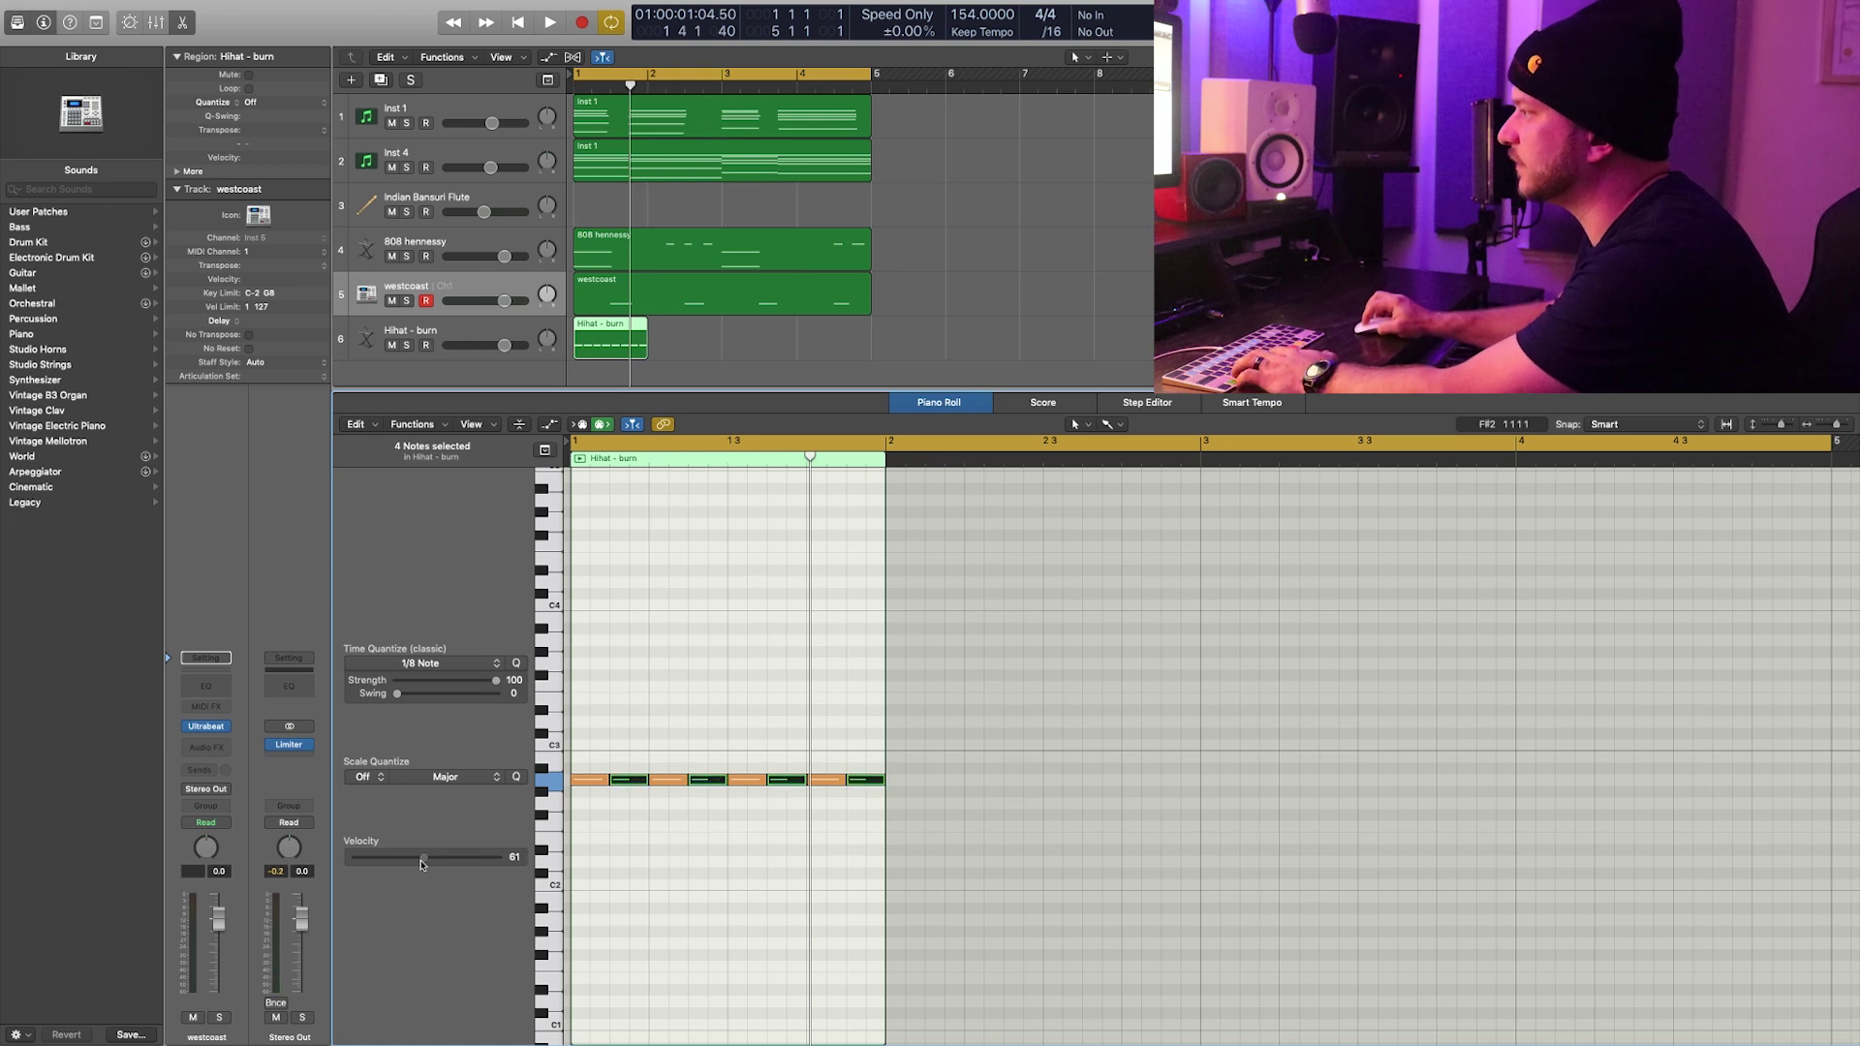
click(814, 648)
key(space)
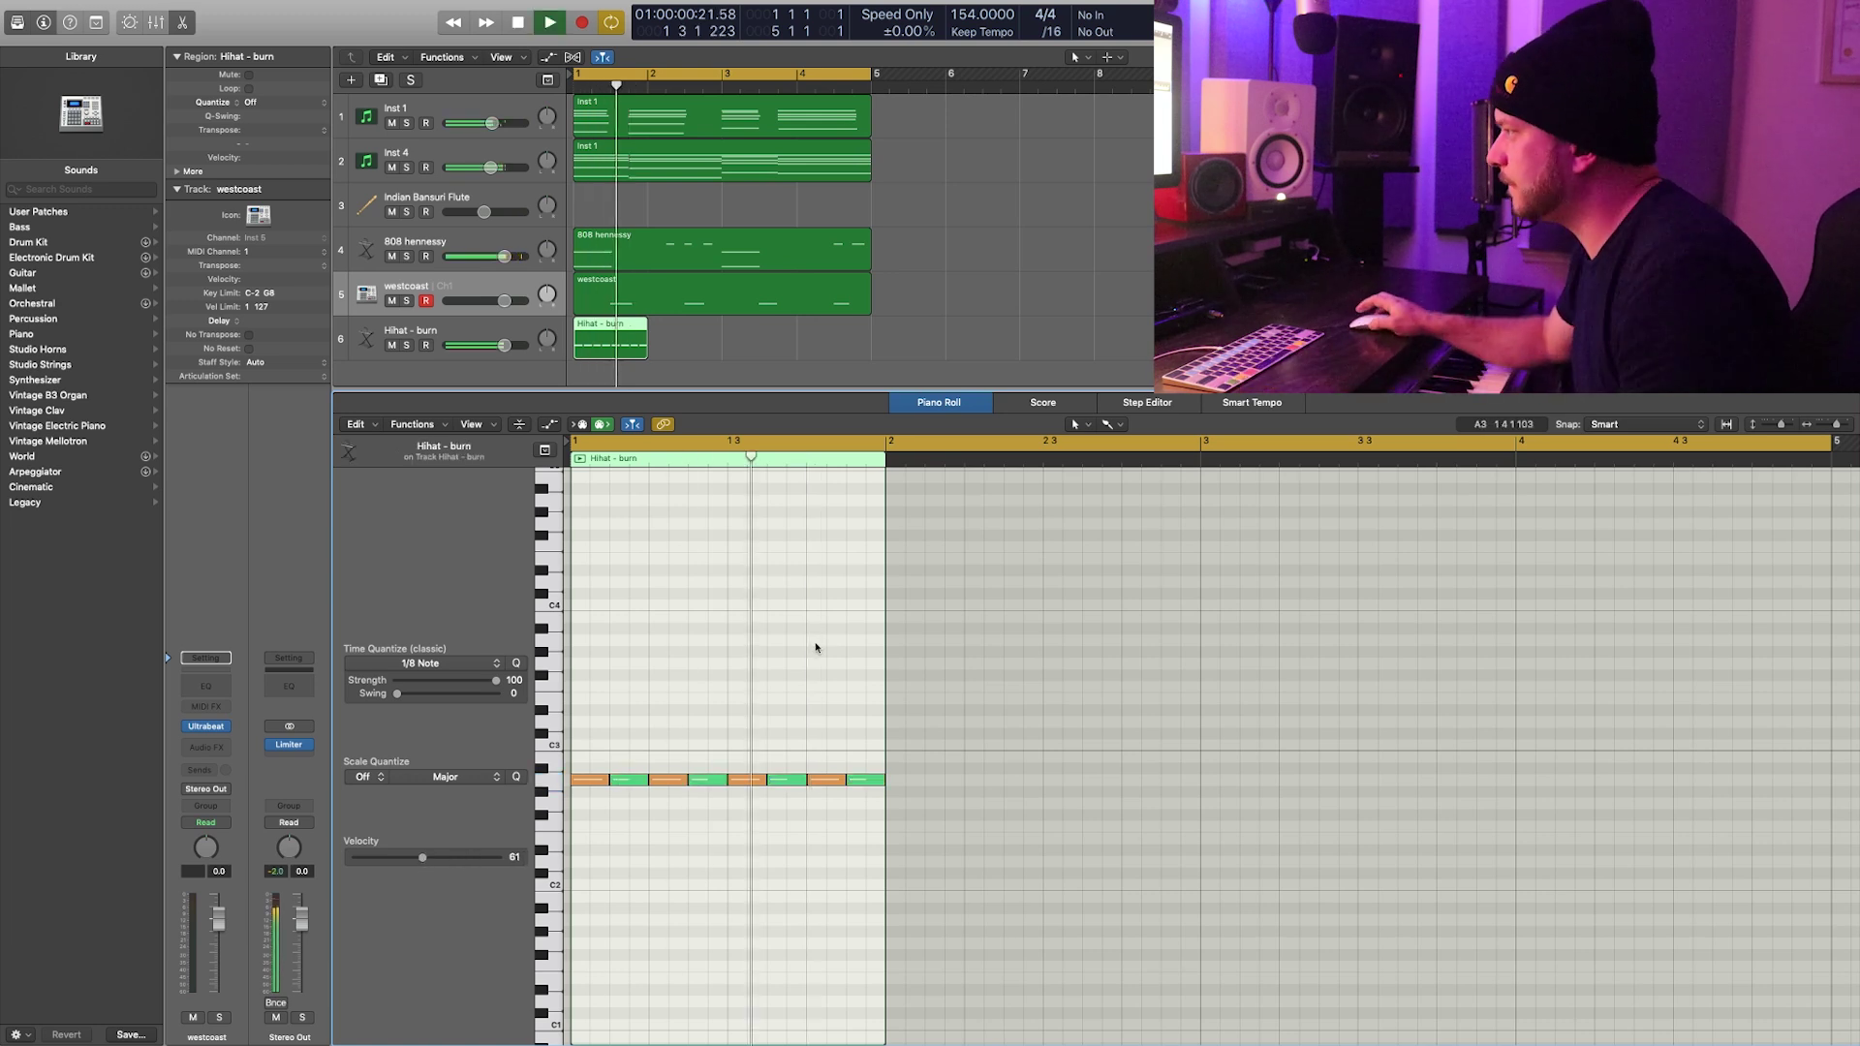
key(space)
Step: Extend the Hihat - burn region to bar 3 and copy the eight hi-hats into bar 2
drag(640, 350, 722, 350)
mouse_move(1061, 786)
mouse_down()
mouse_move(675, 798)
mouse_move(572, 765)
mouse_move(910, 784)
mouse_up()
click(952, 733)
key(space)
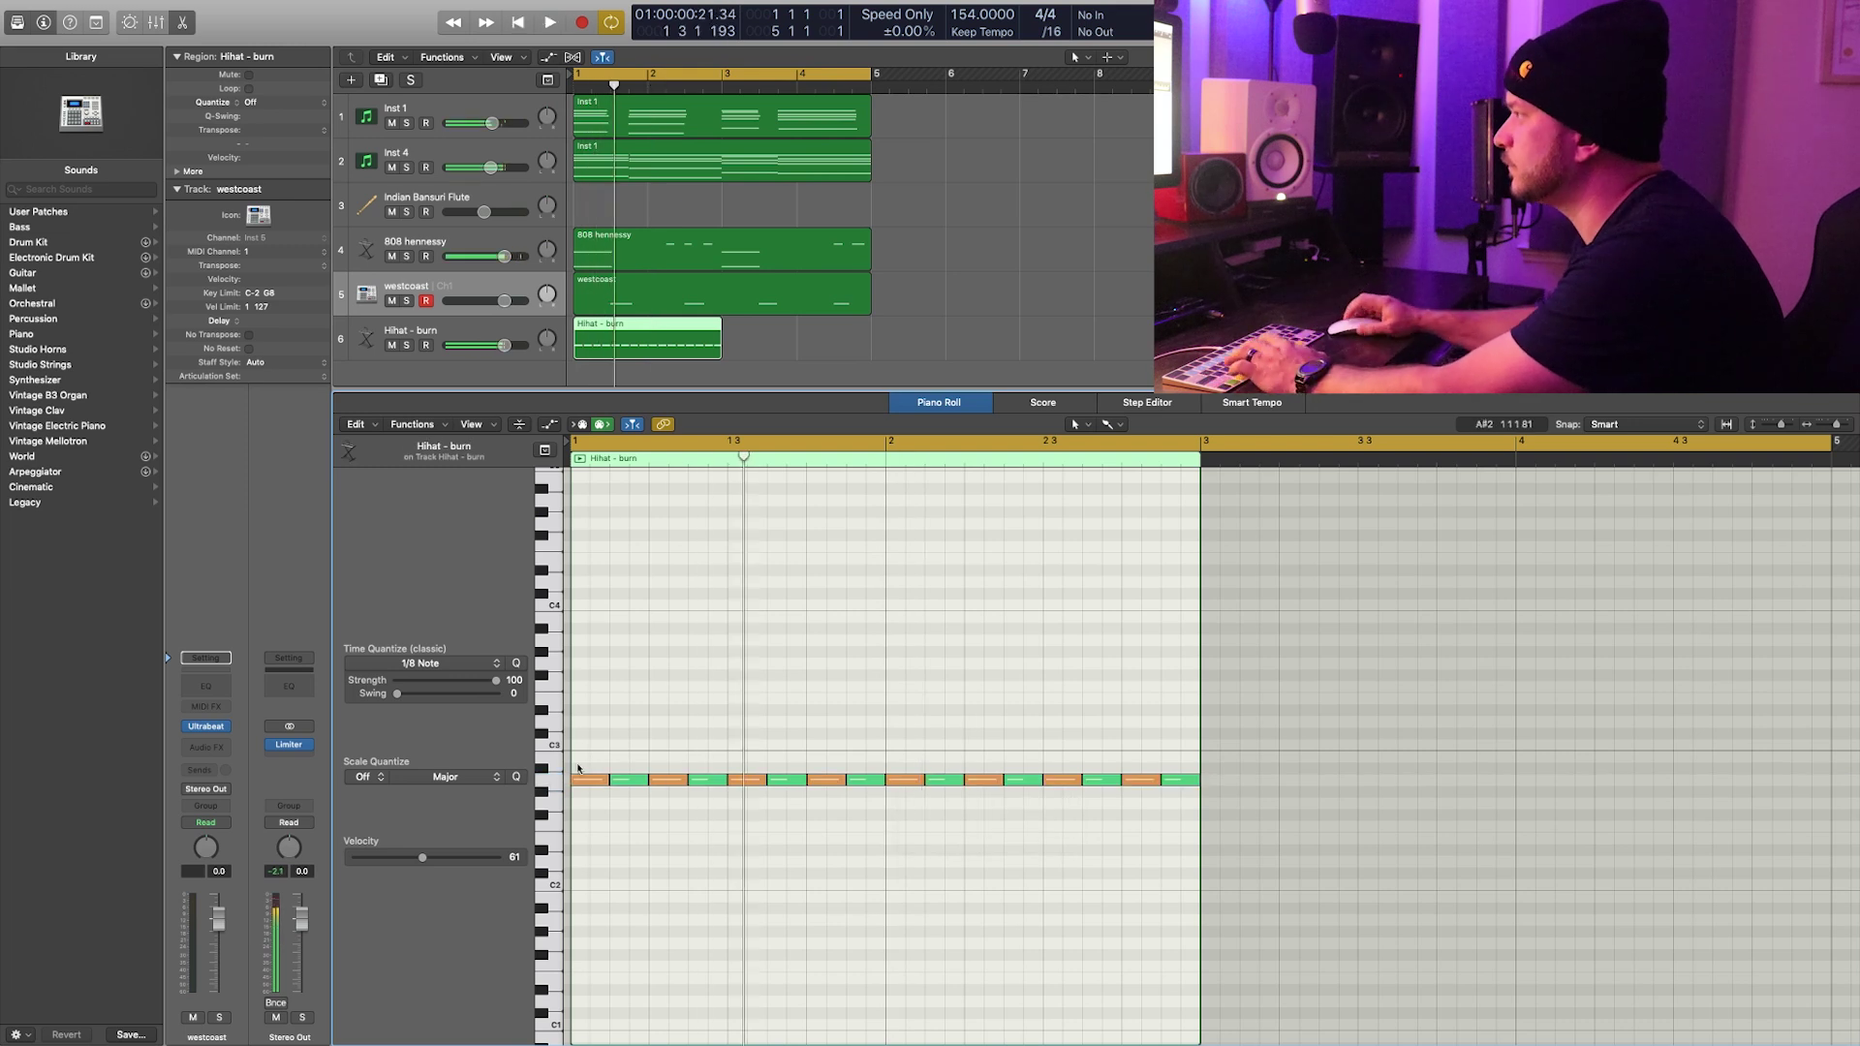
Step: Delete two of the soft hi-hat notes to leave gaps in the pattern
click(1087, 426)
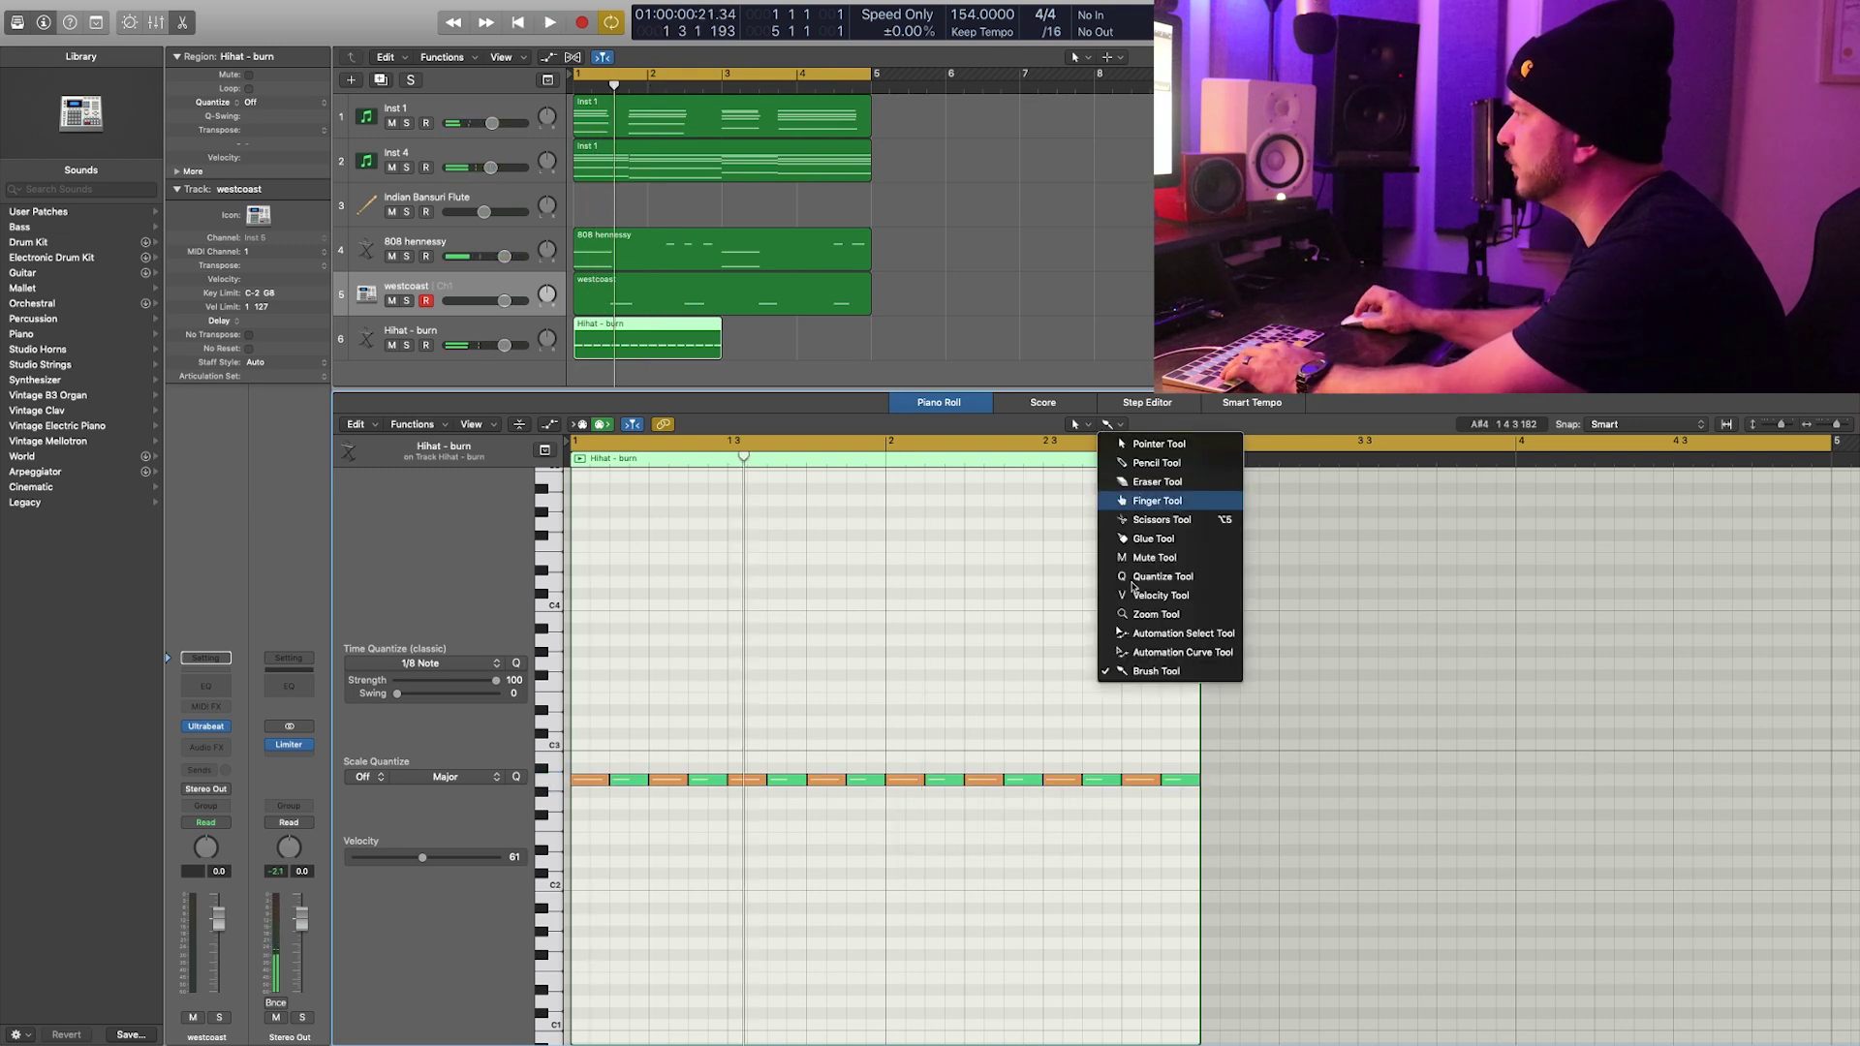
key(Escape)
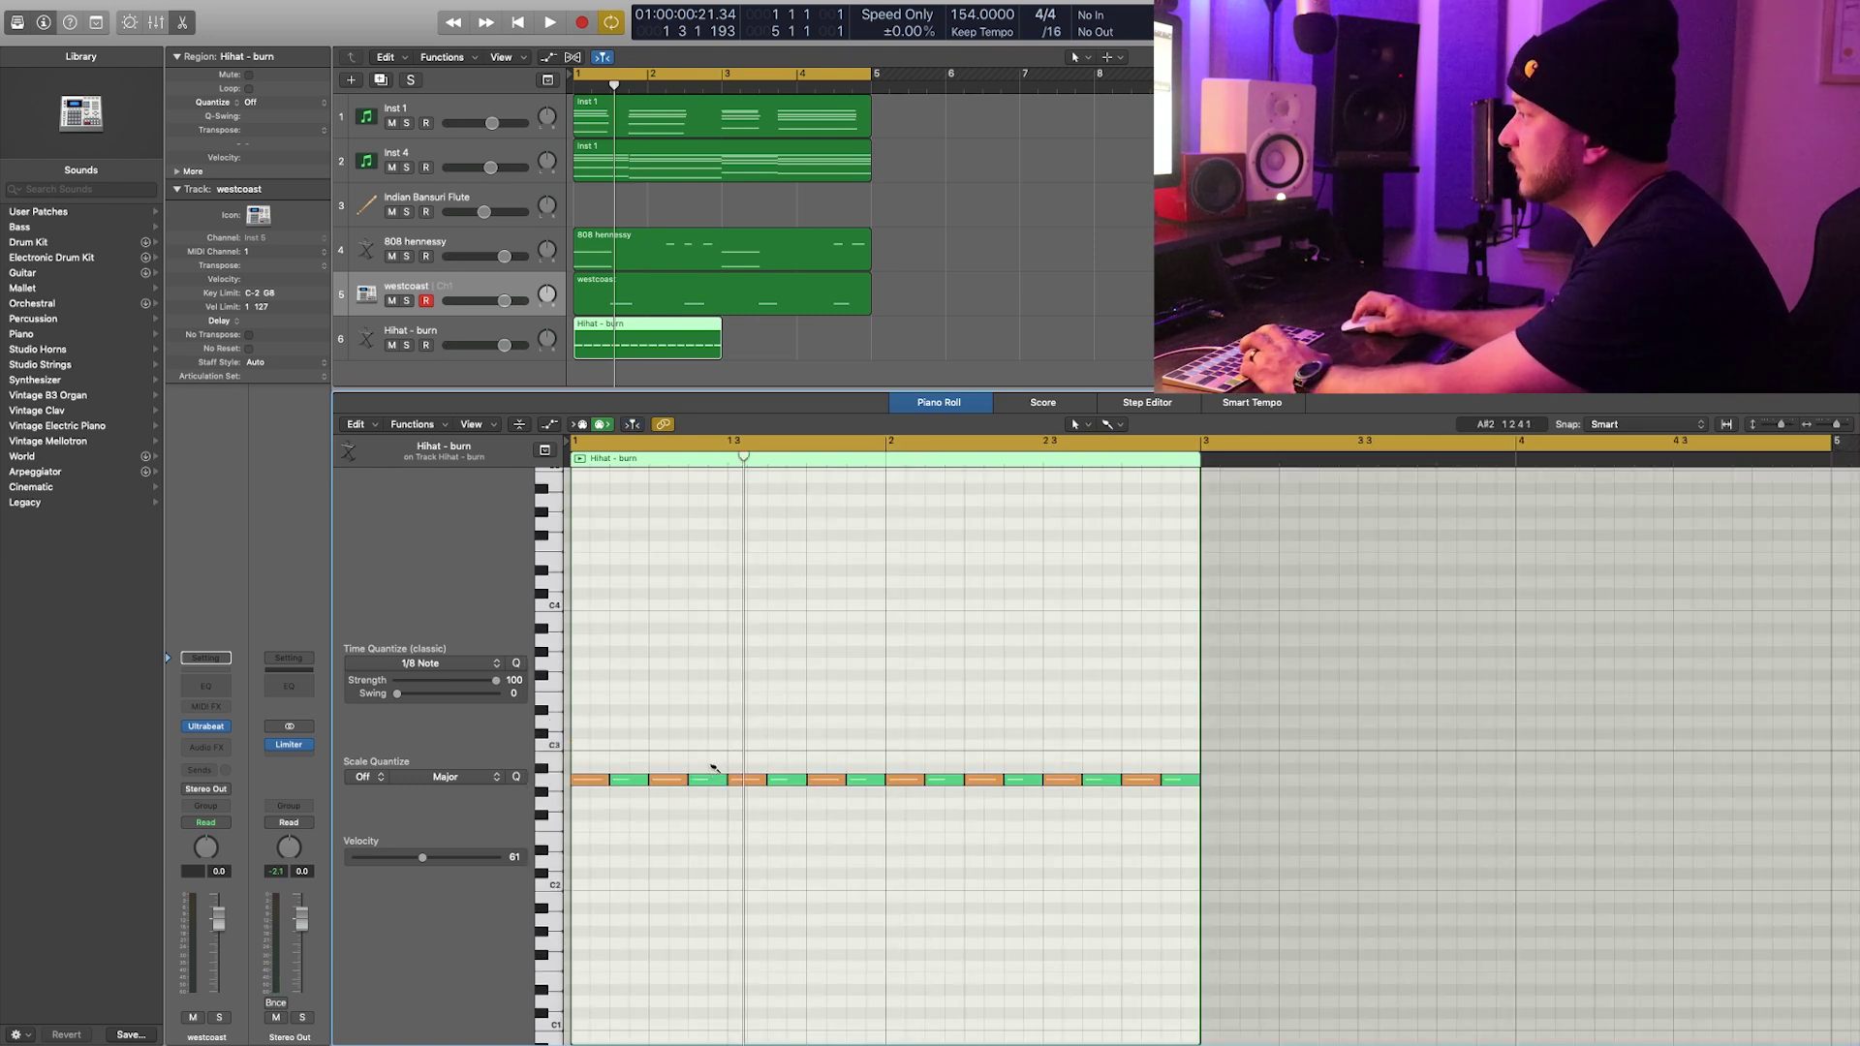
click(786, 780)
key(Delete)
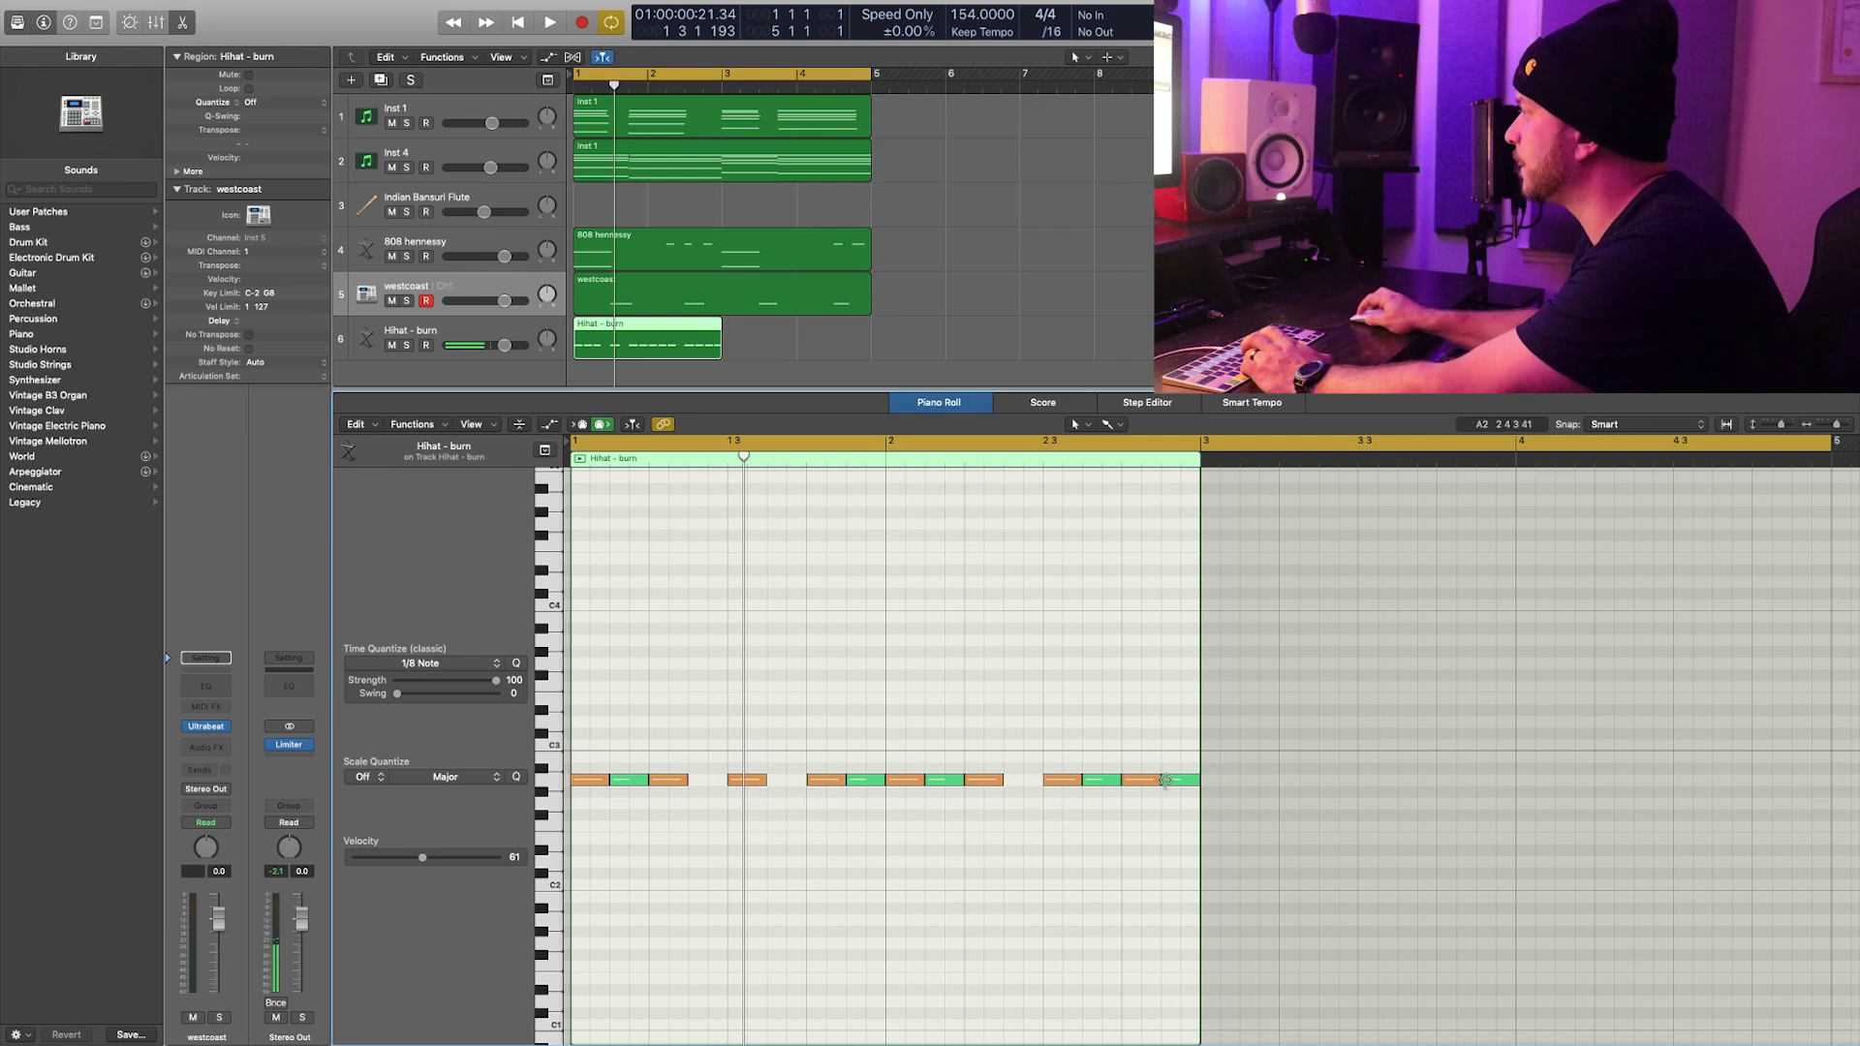
click(1165, 780)
key(Delete)
Step: Set quantize to 1/64 Note and paint a six-note rising hi-hat roll into a gap
click(448, 663)
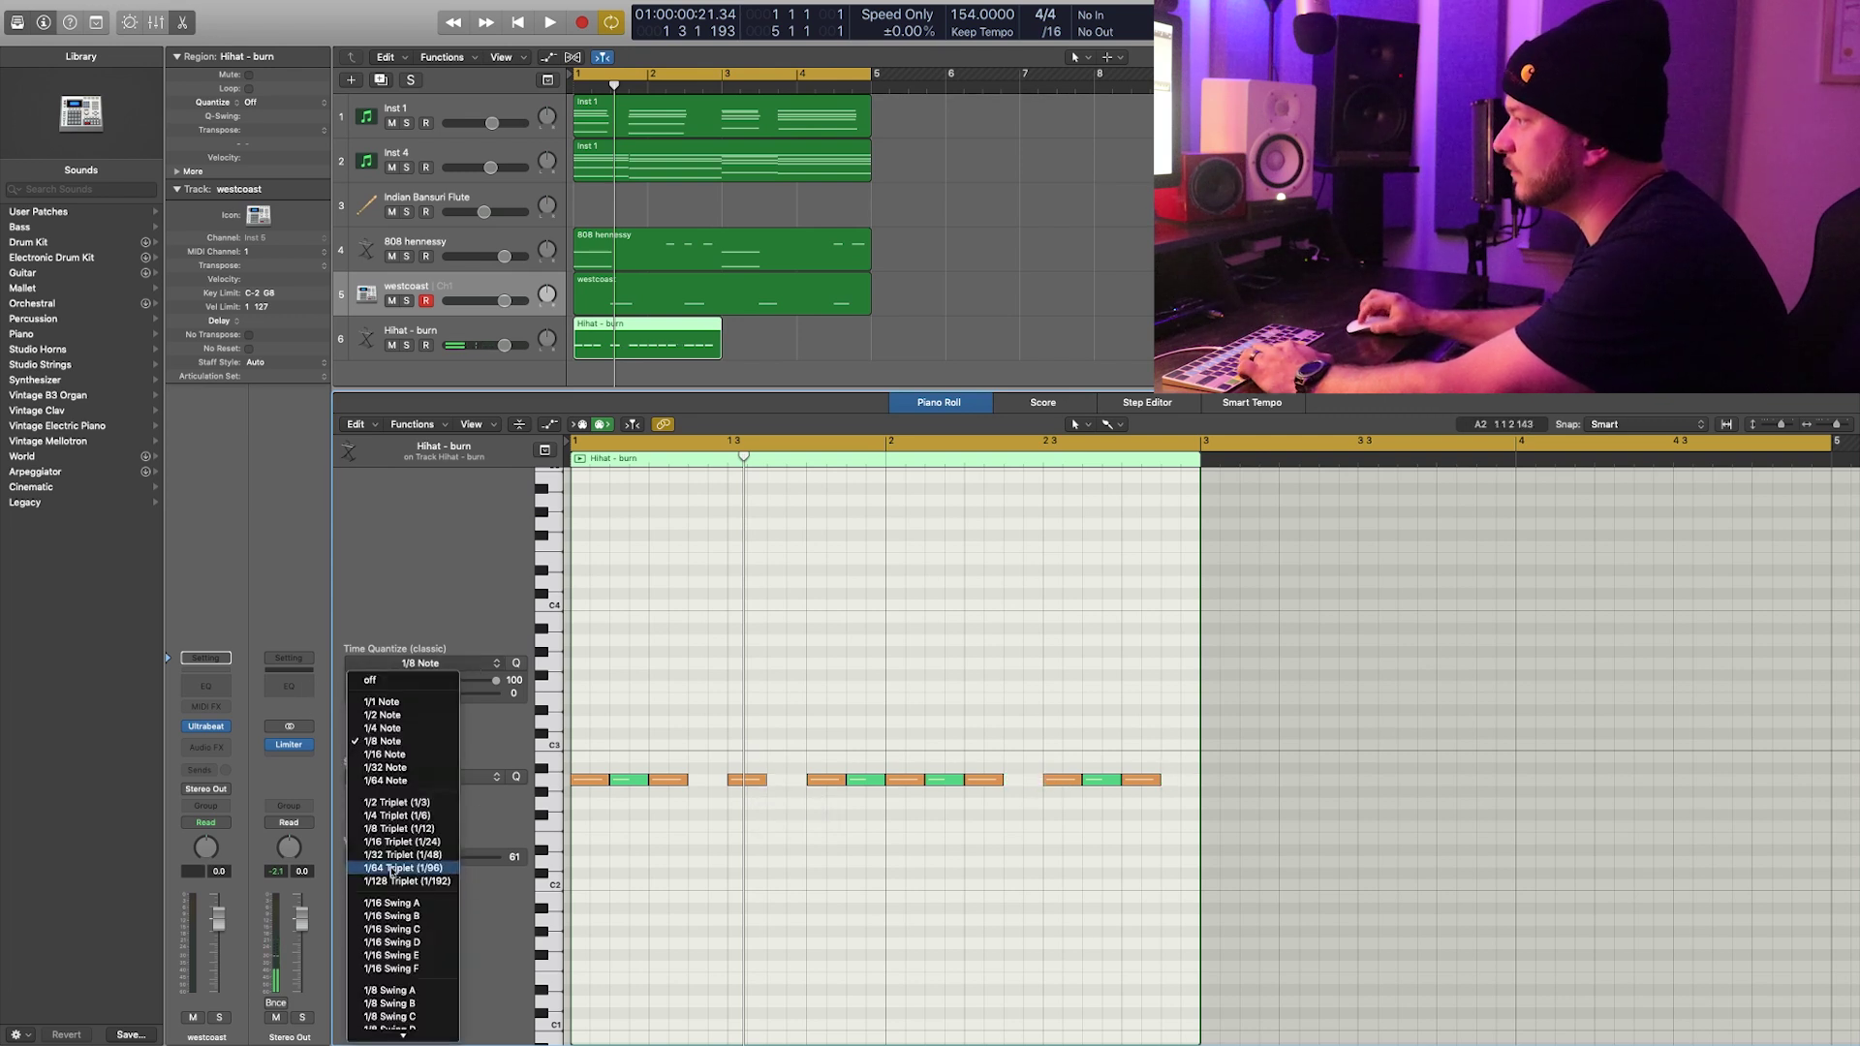
click(685, 820)
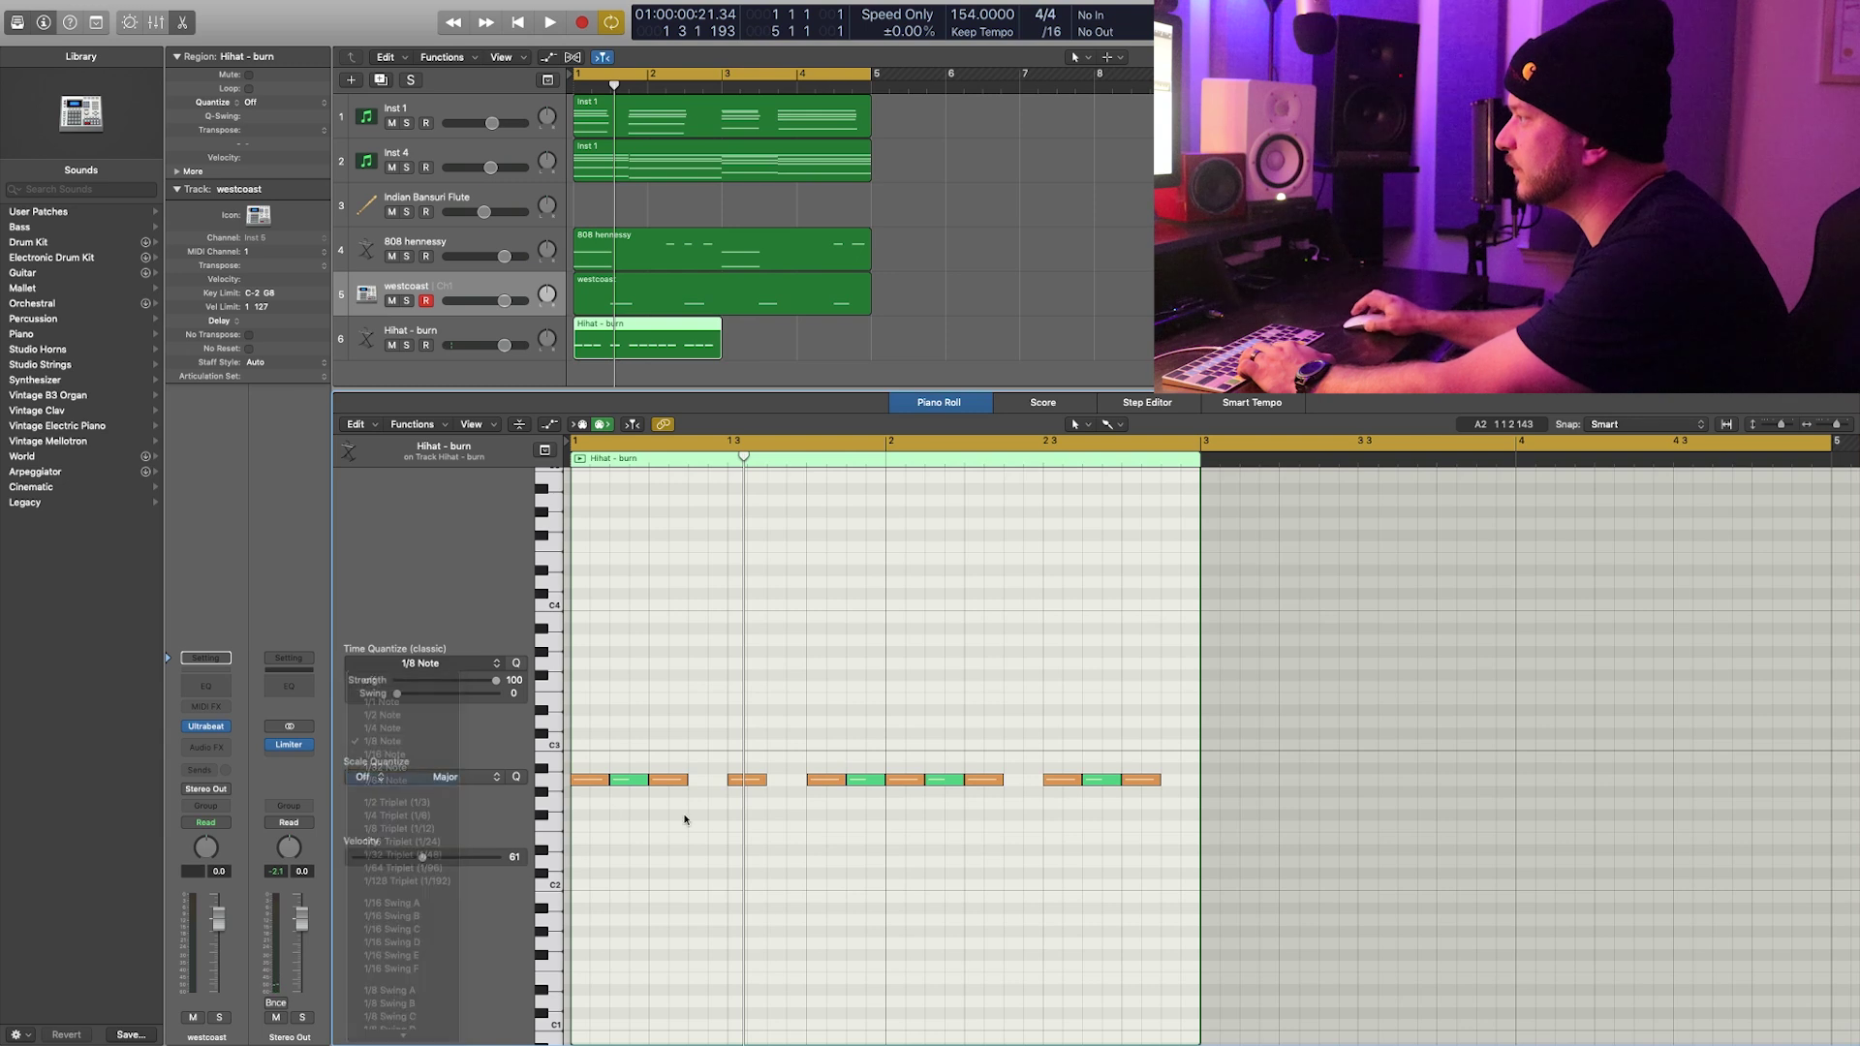
click(692, 827)
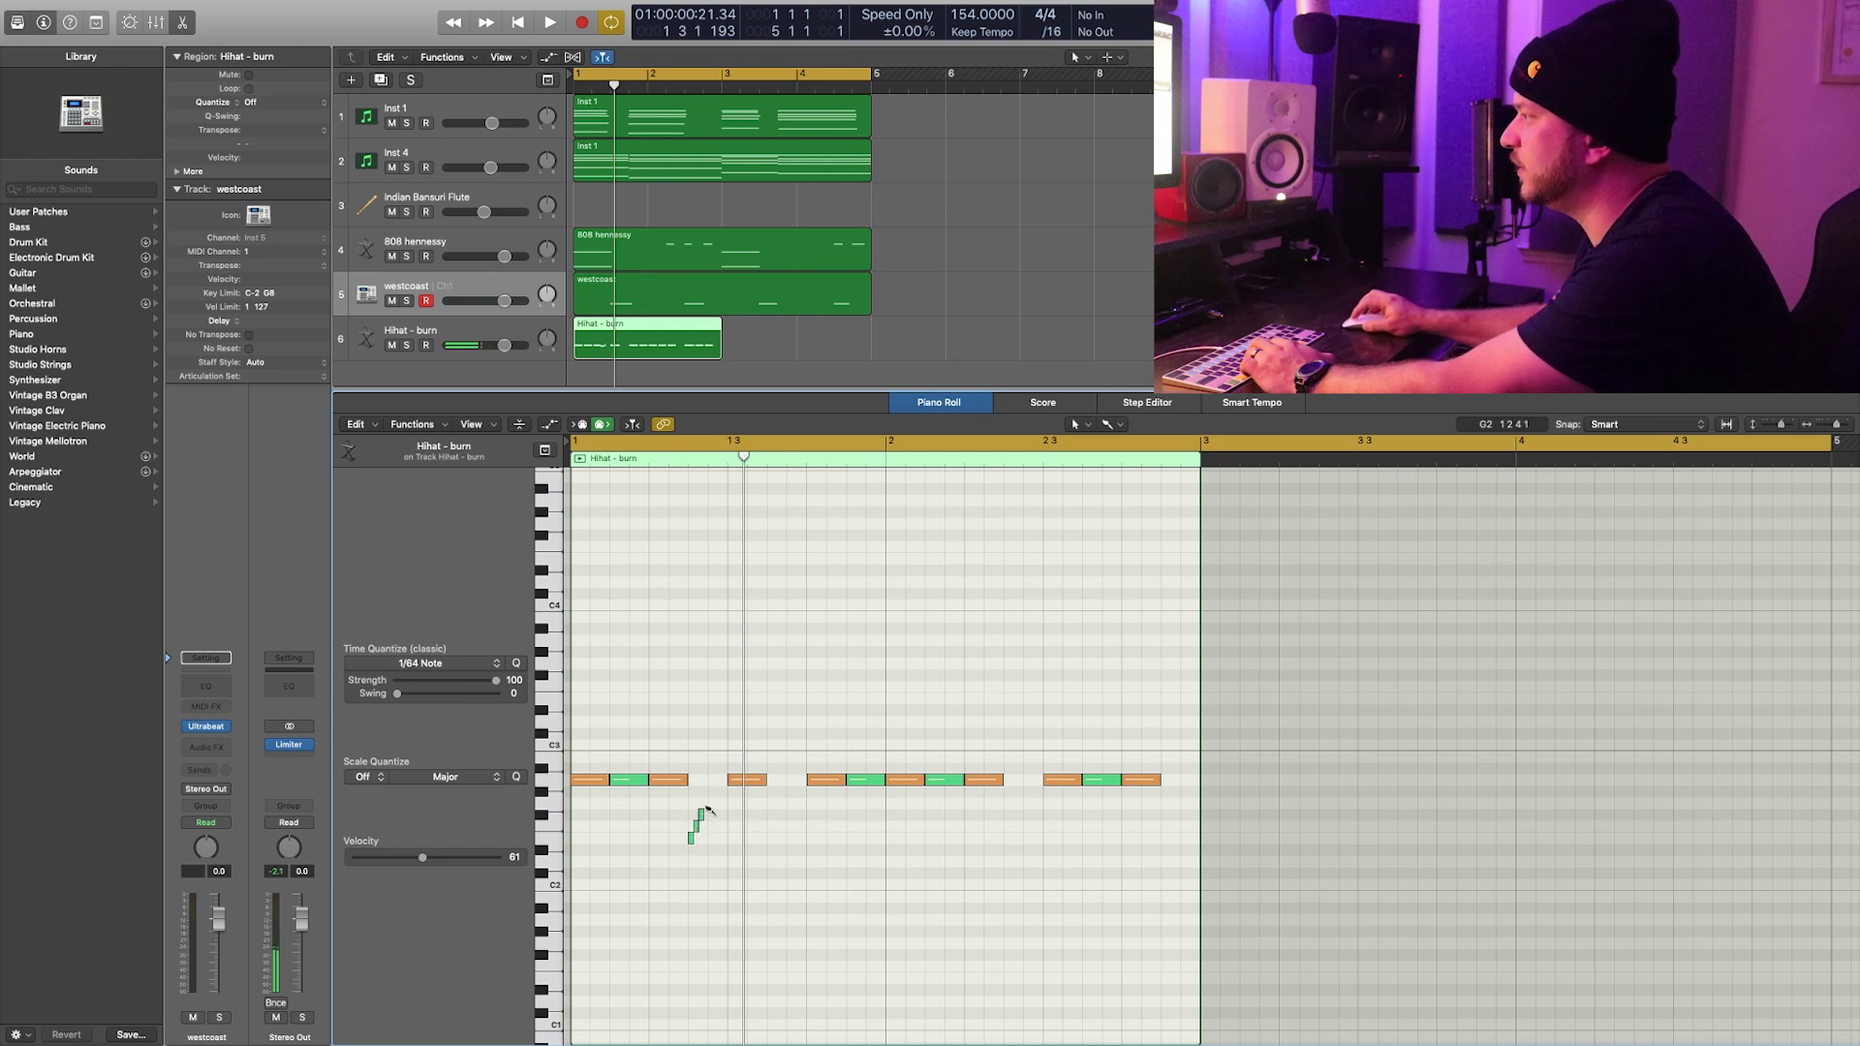
drag(713, 795, 691, 873)
click(811, 823)
key(space)
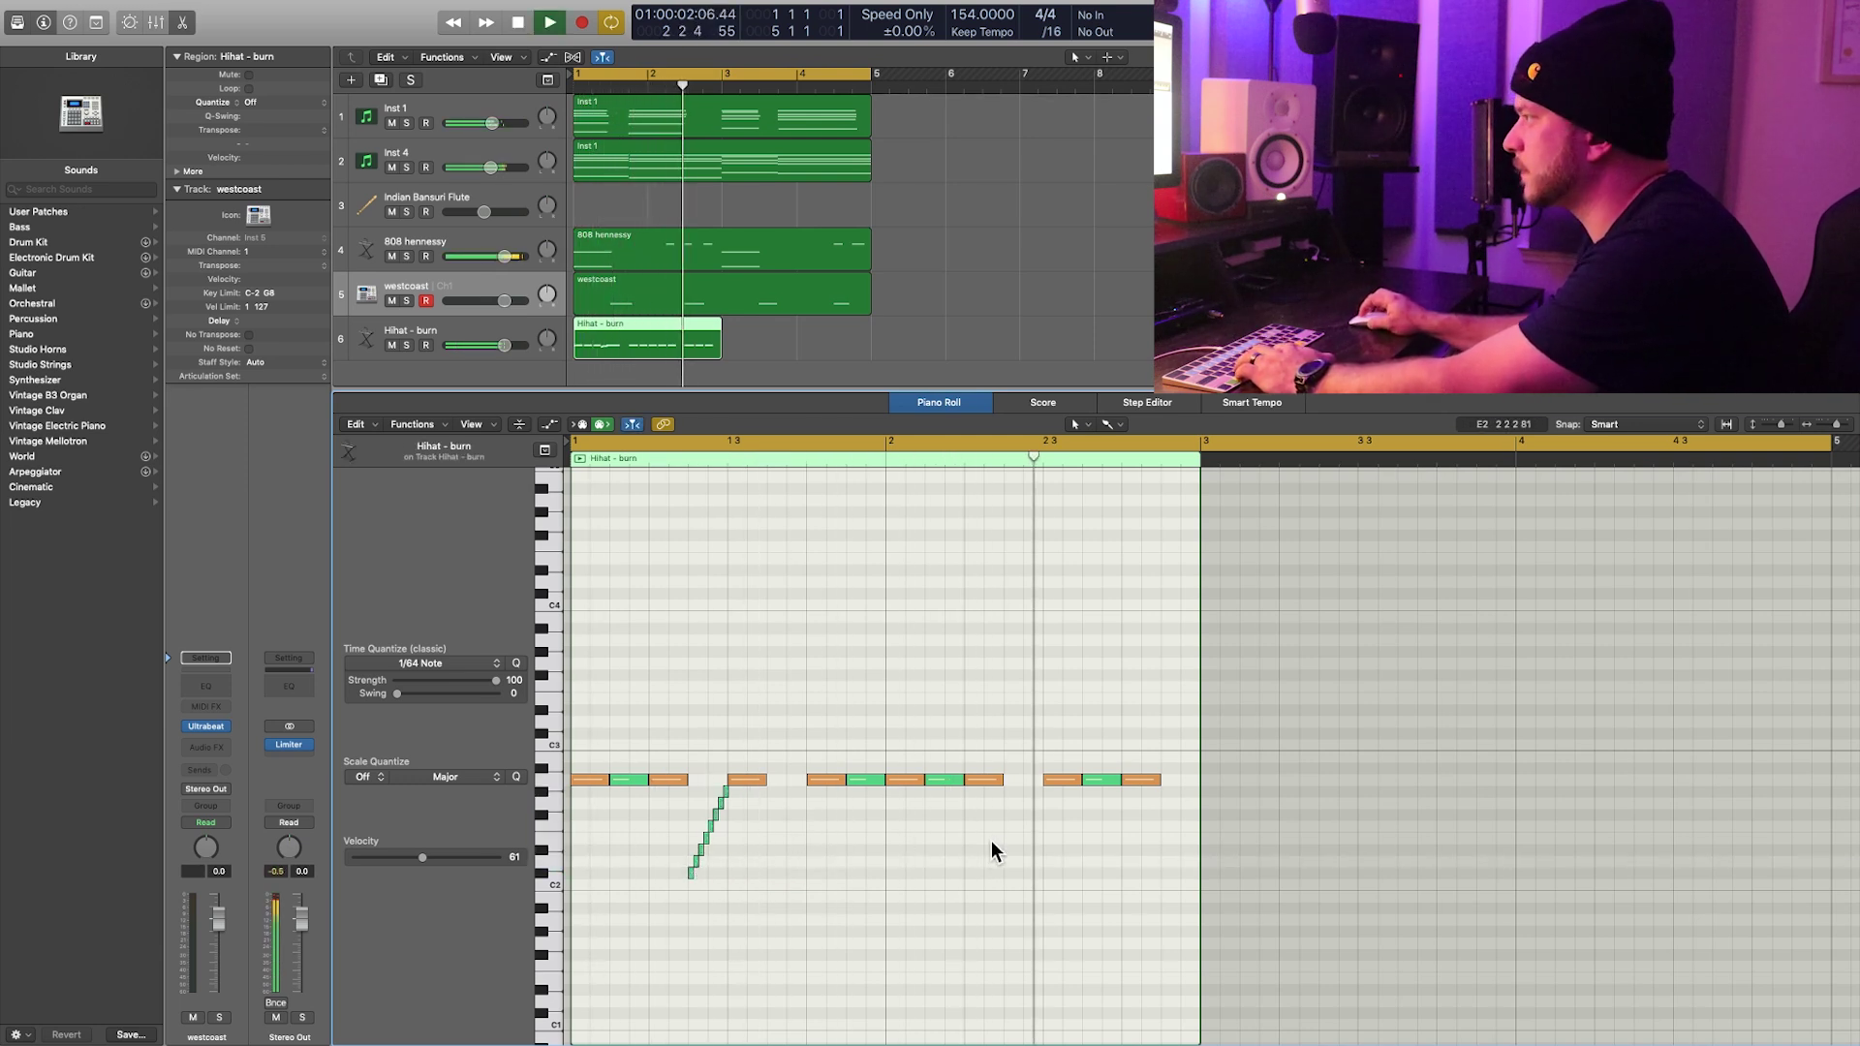
key(space)
Step: Loop the Hihat - burn region out to bar 5 and play it back
drag(719, 317, 872, 329)
key(space)
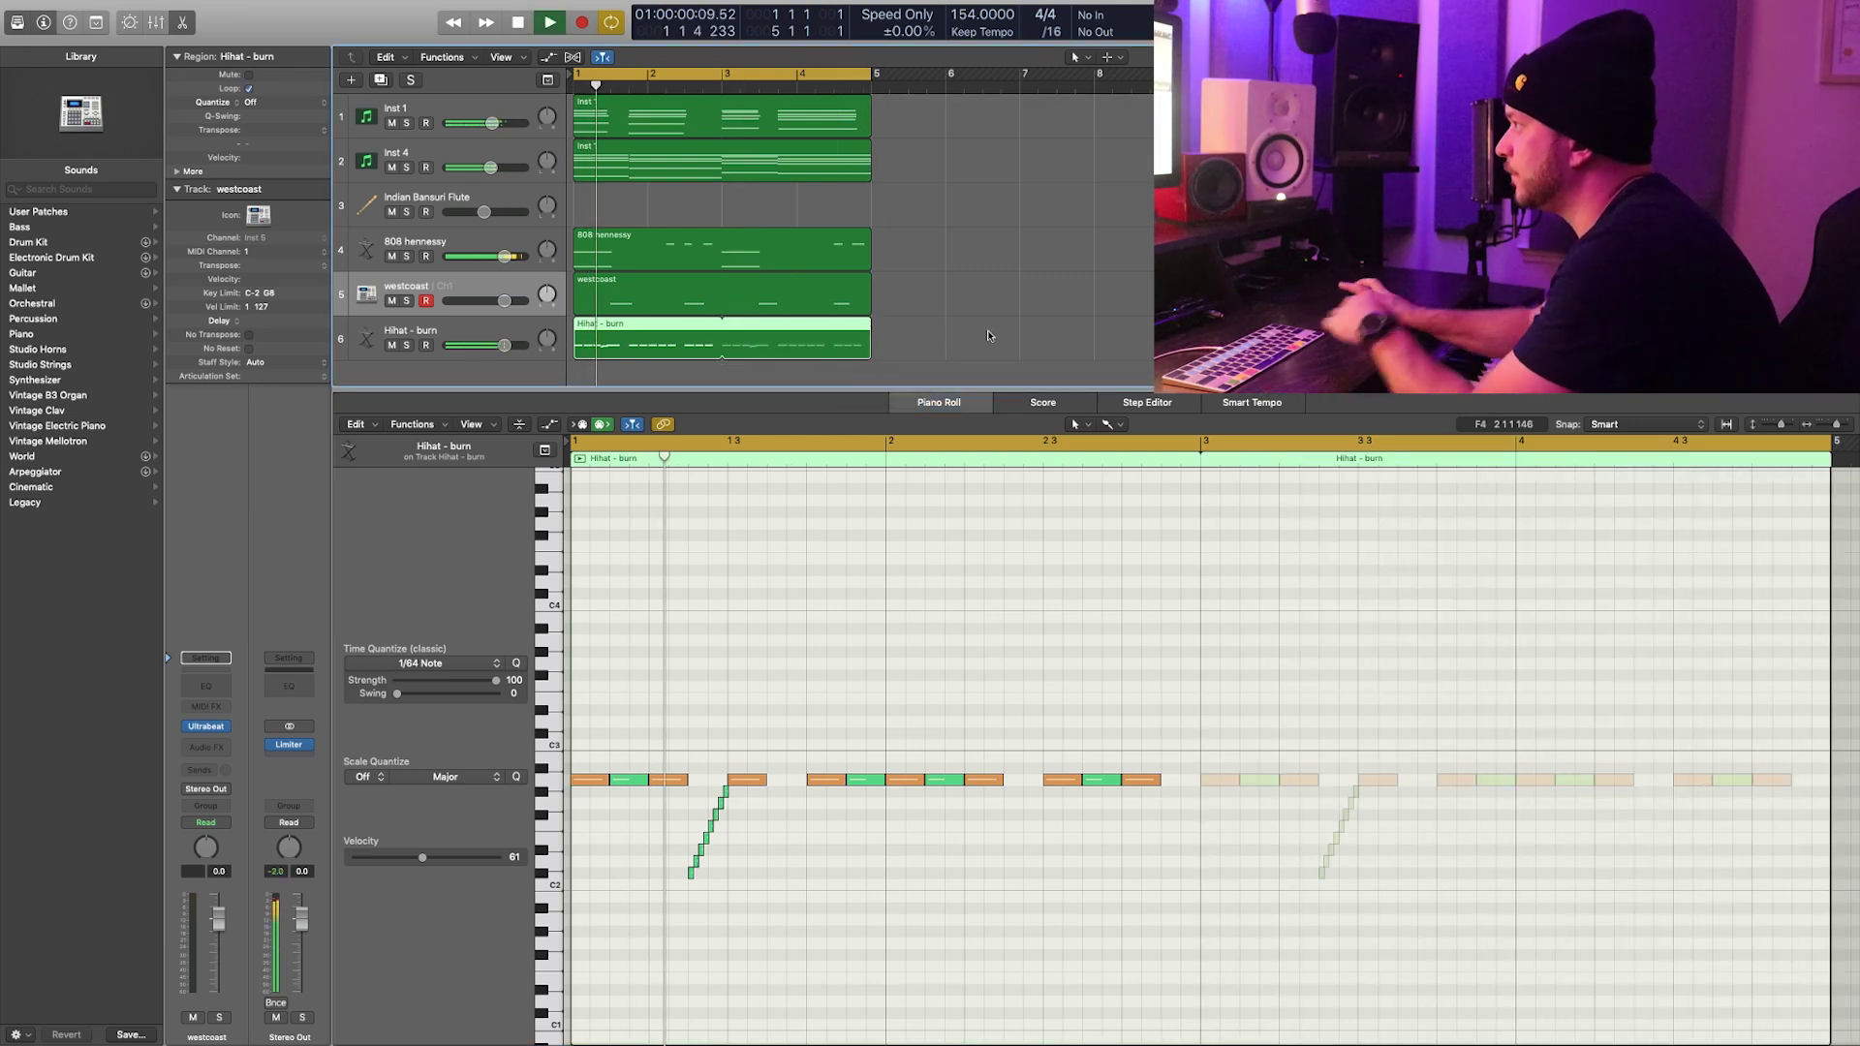
click(988, 335)
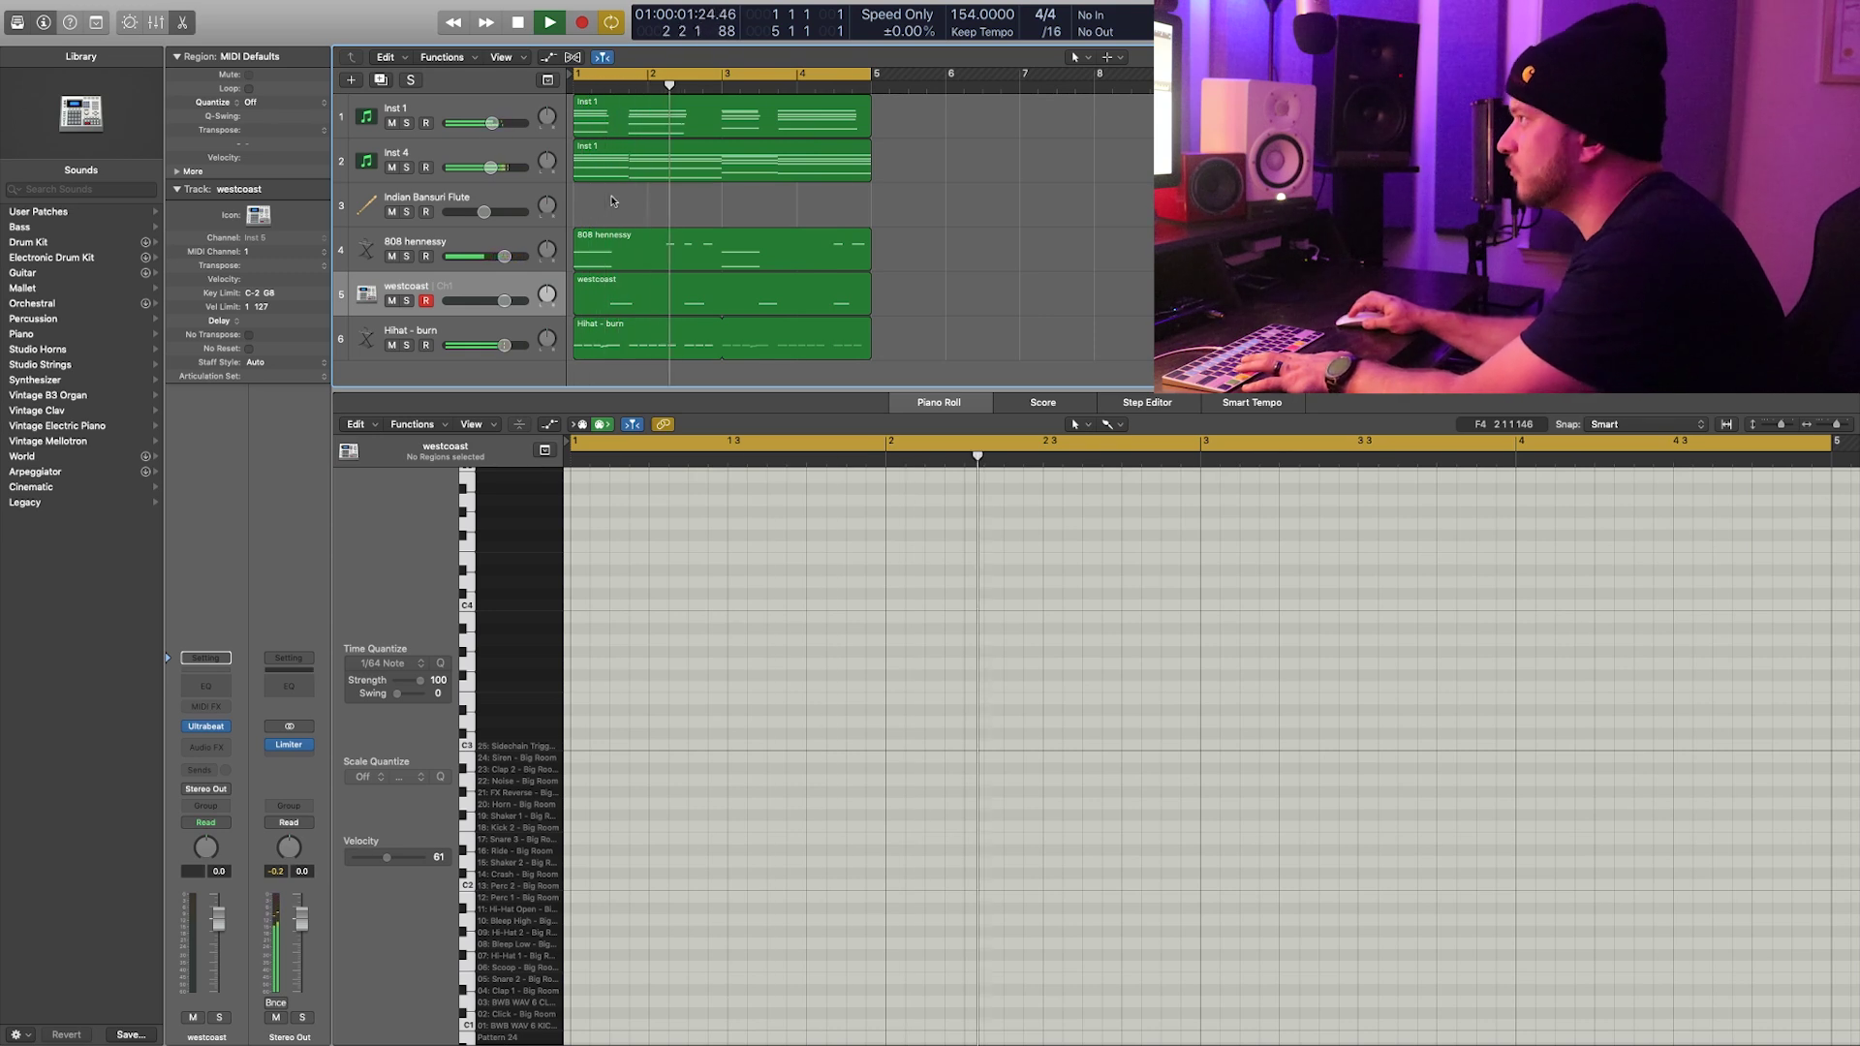
Step: Stop playback and select the Indian Bansuri Flute track to show its melody notes
key(space)
click(505, 199)
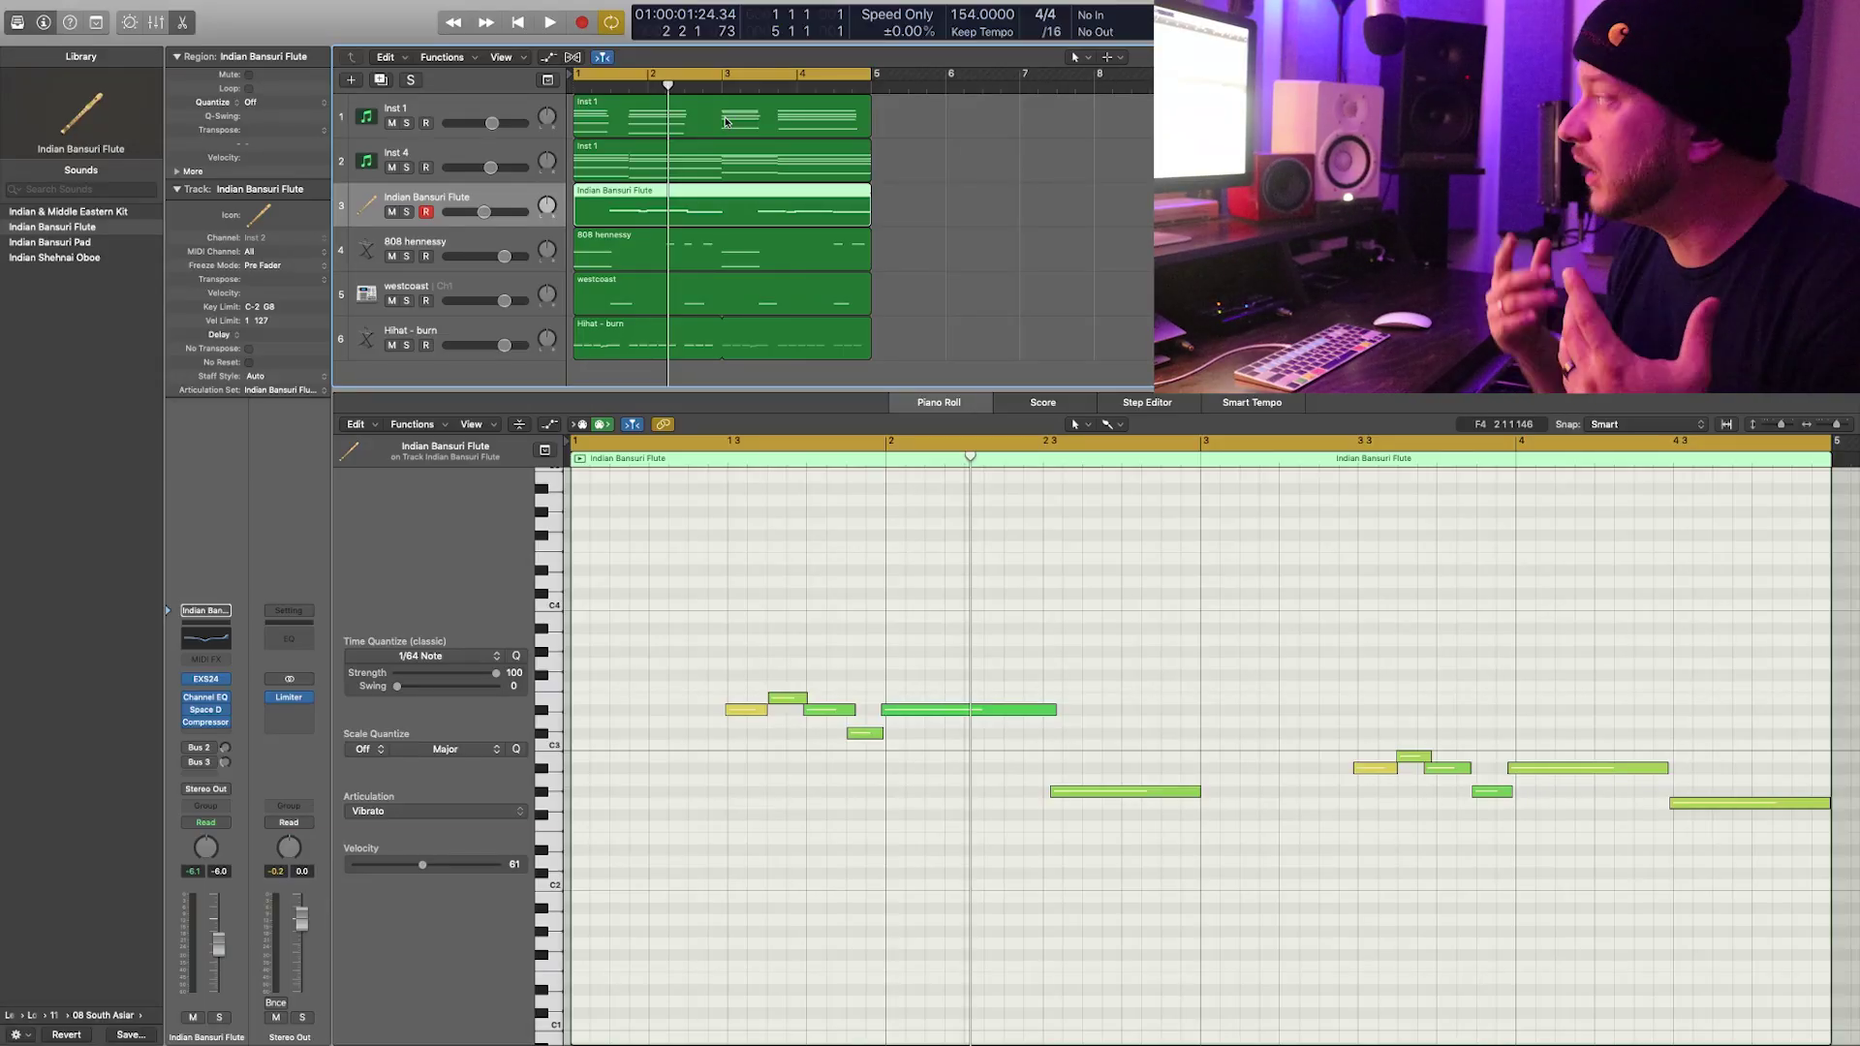
Step: Set time quantize to 1/16 Note, shorten the long note near bar 2, and lengthen the D#3 fill note
click(1044, 619)
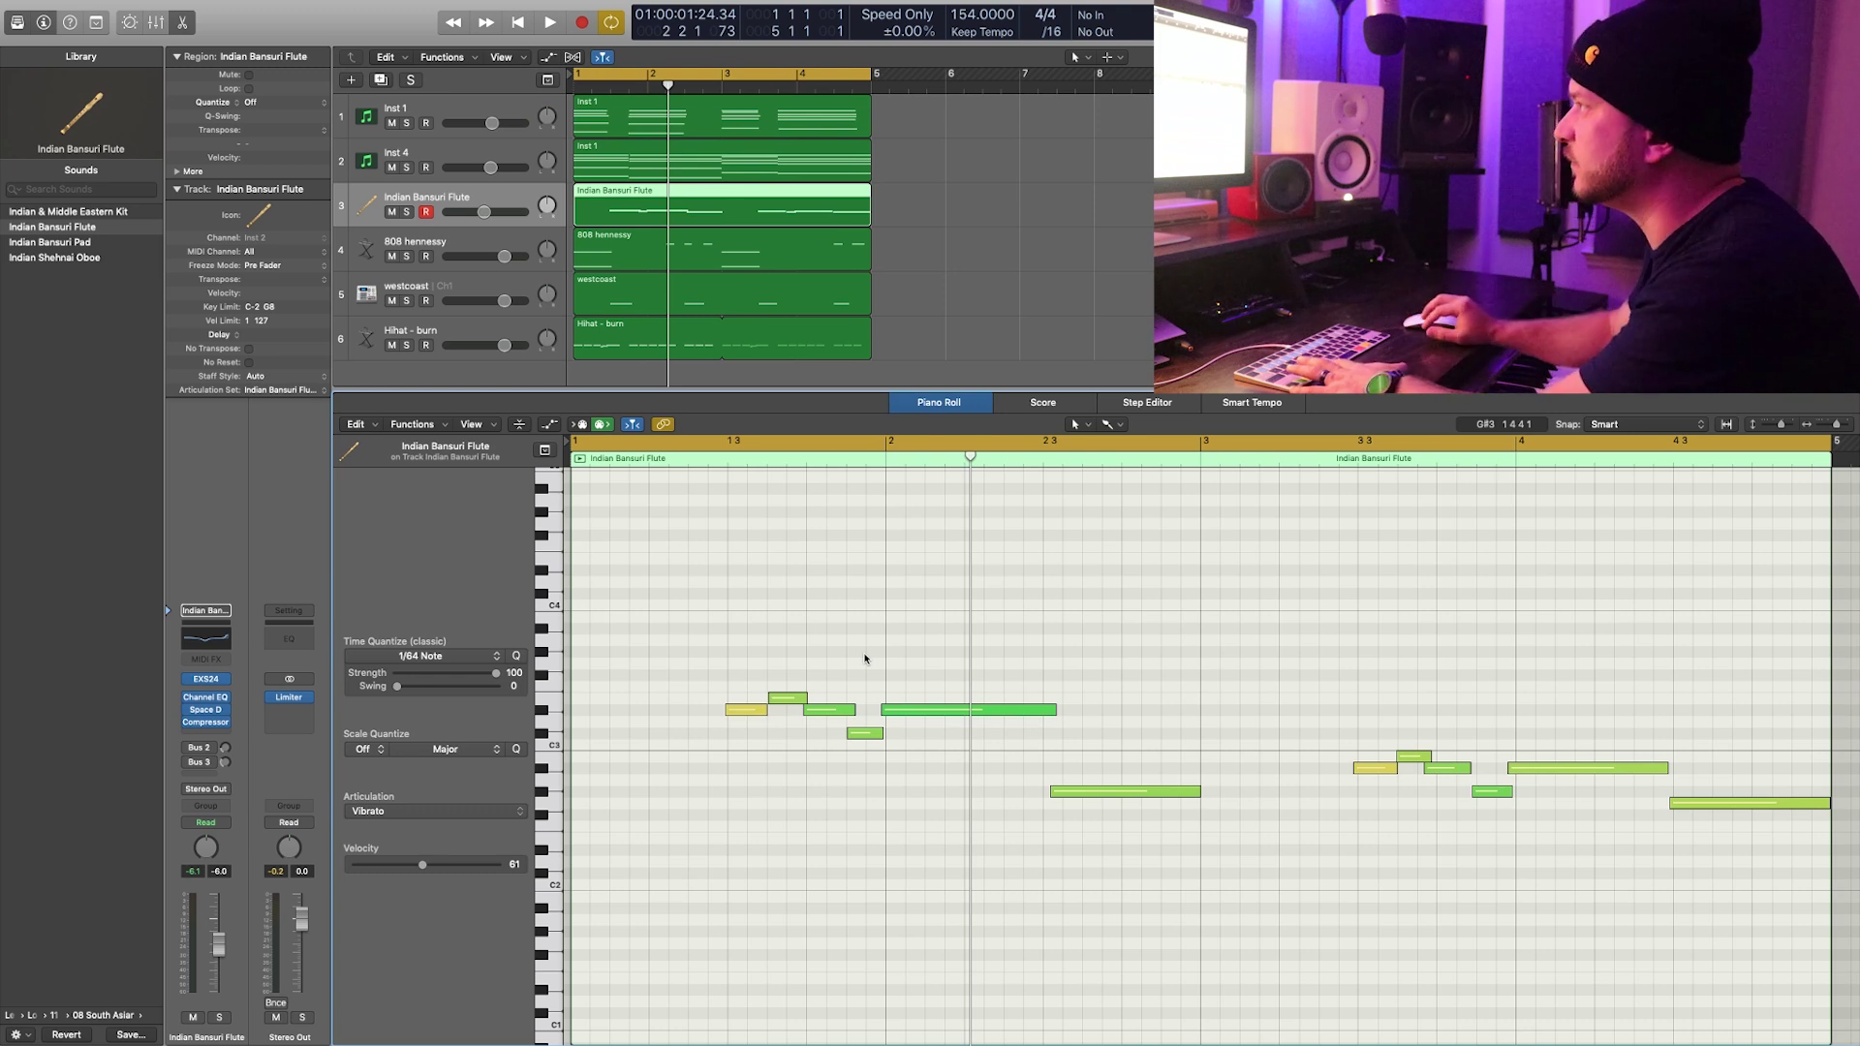
key(space)
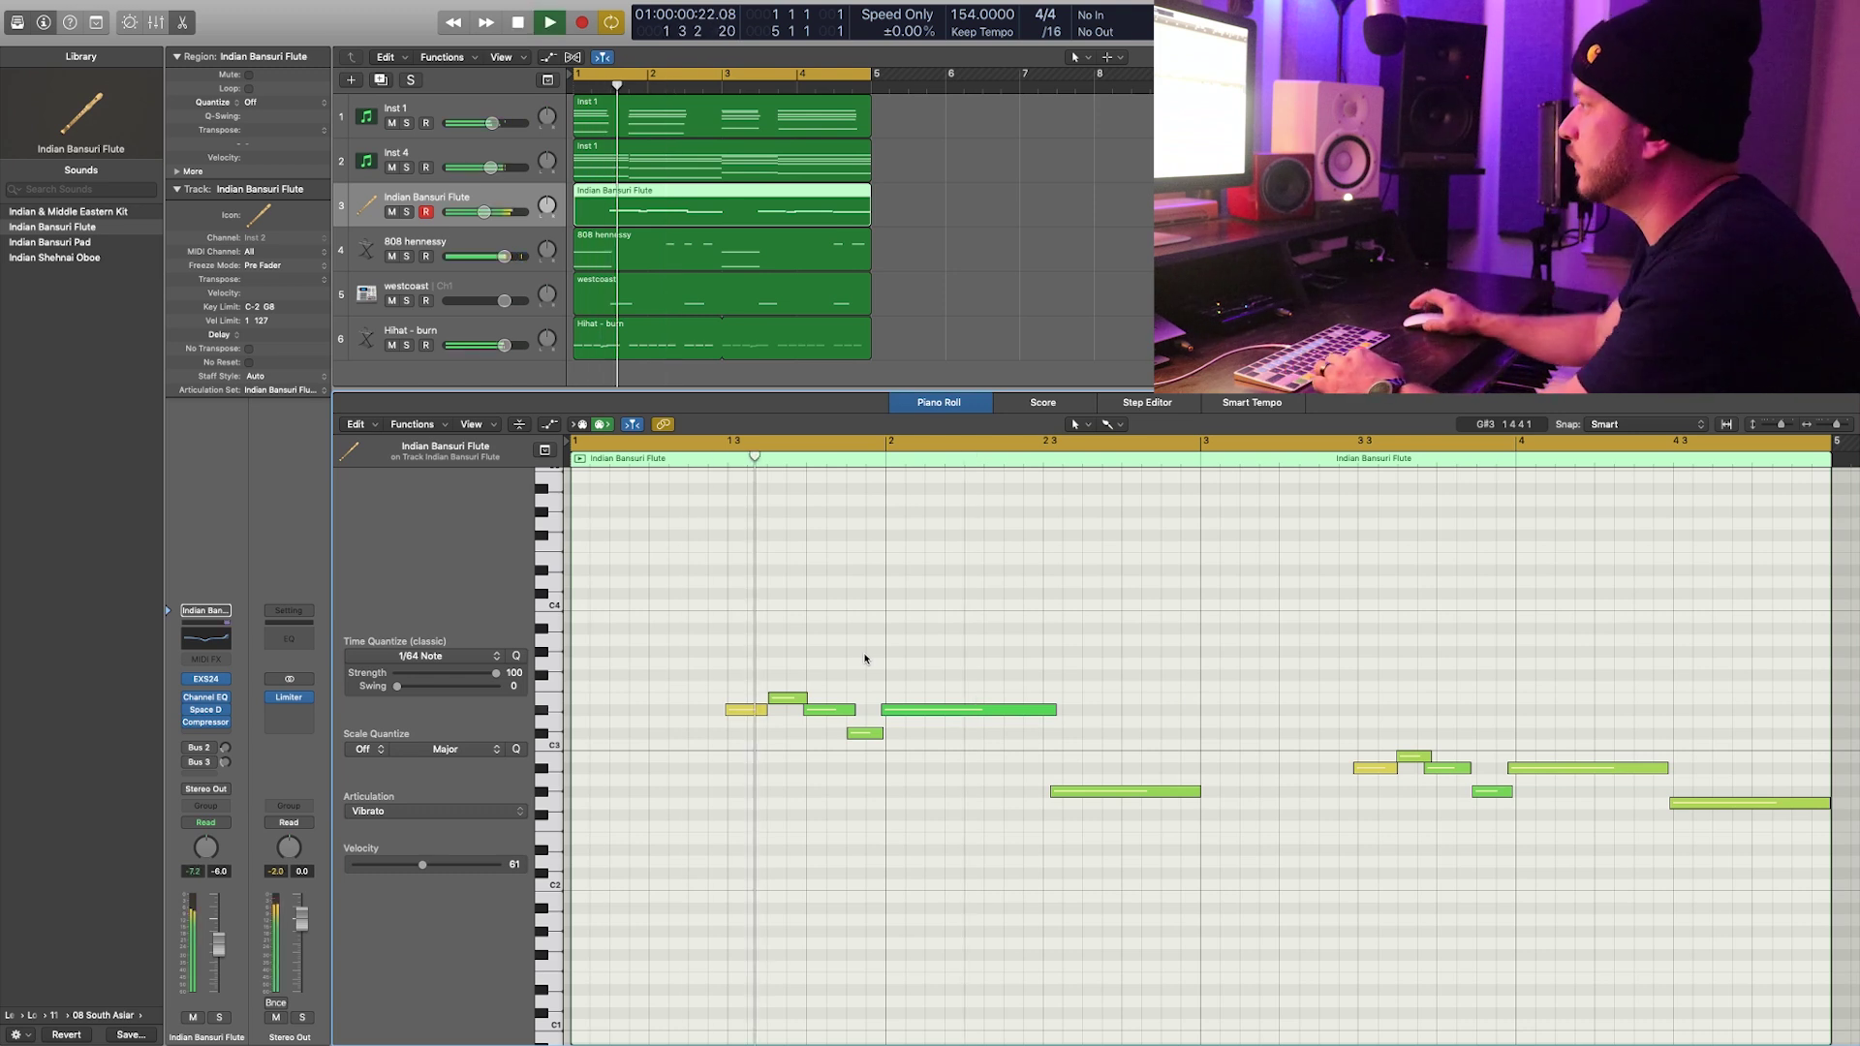
key(space)
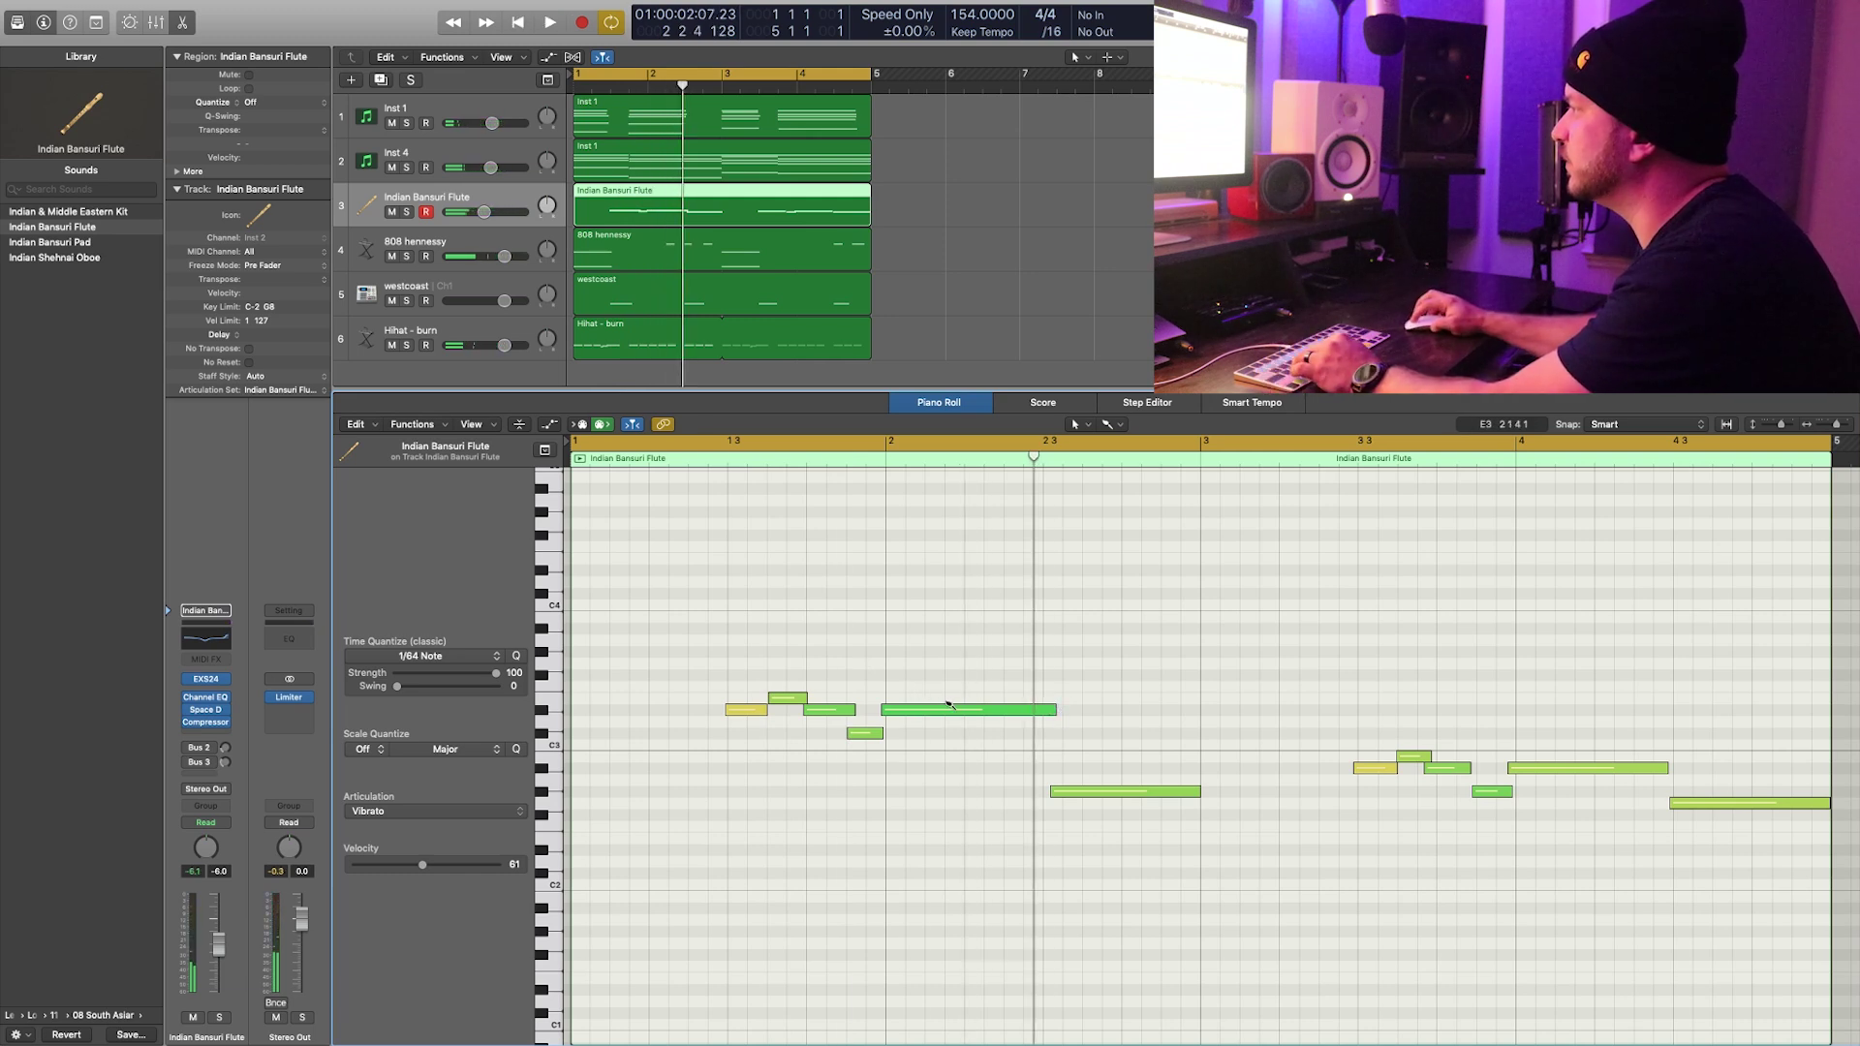
click(405, 655)
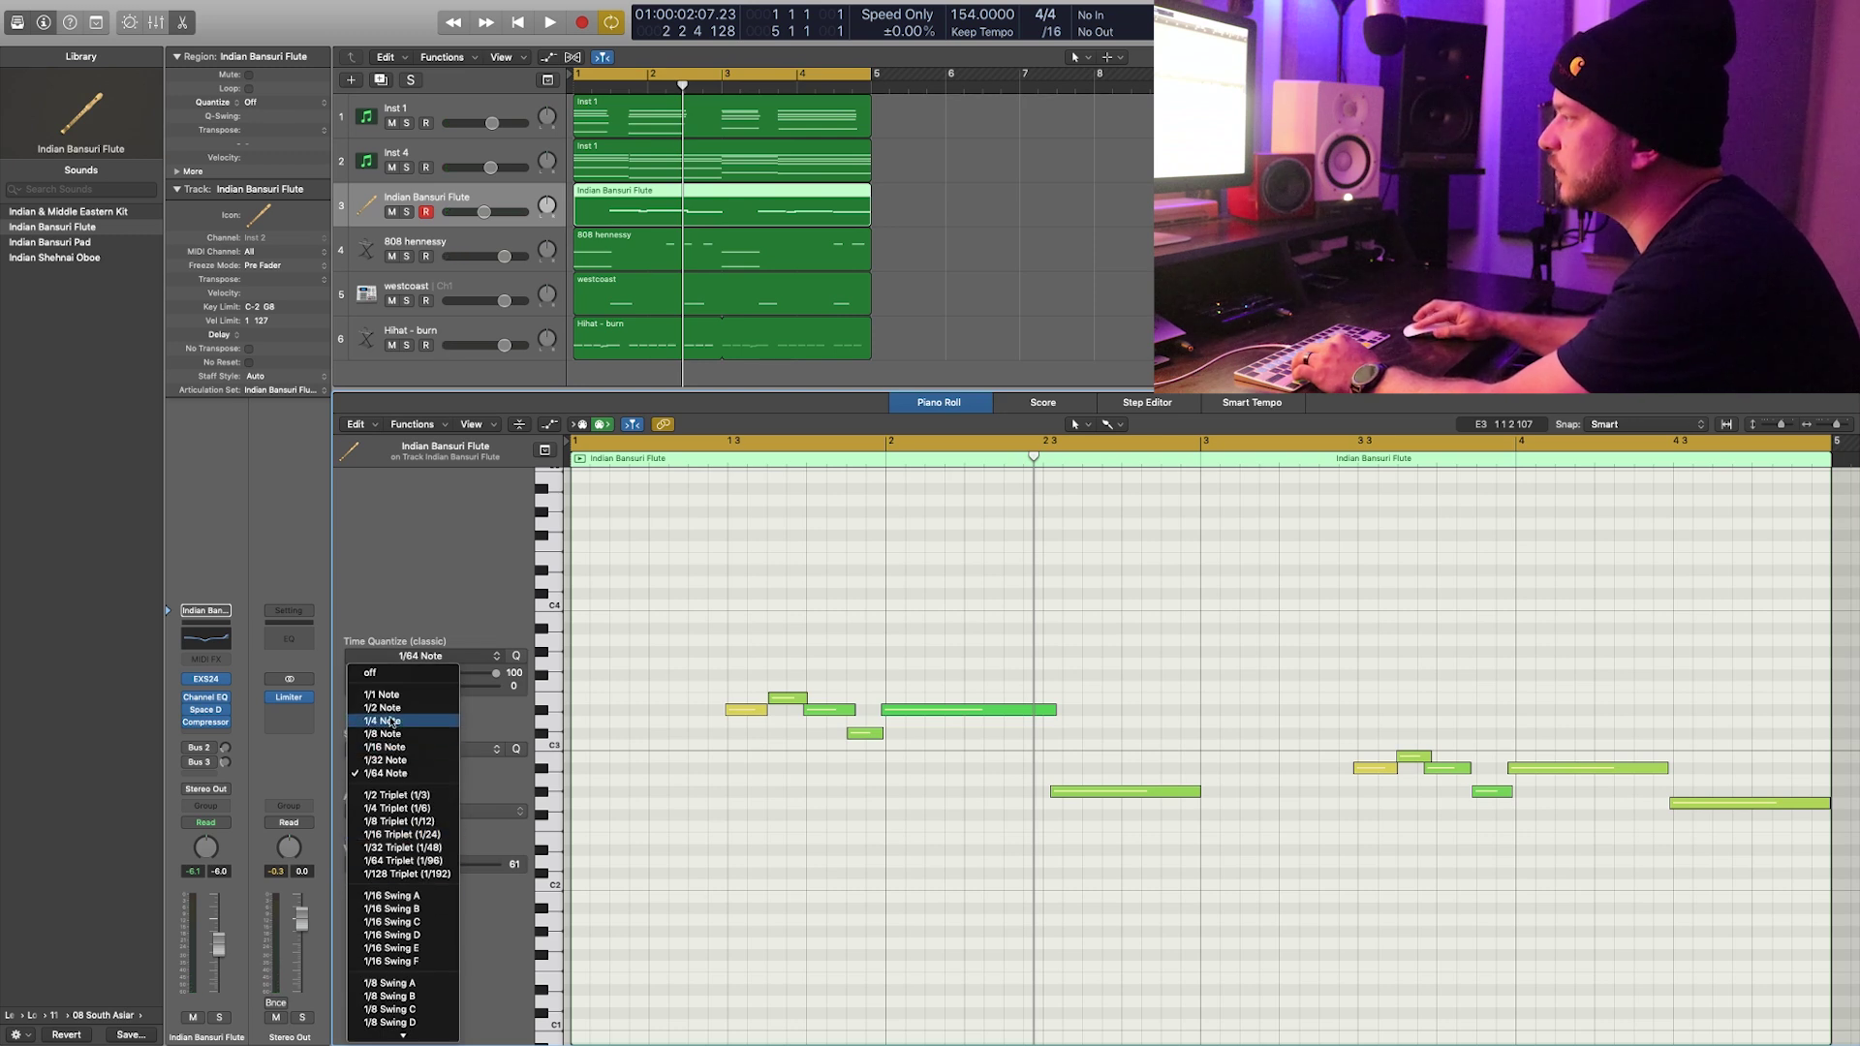
key(Return)
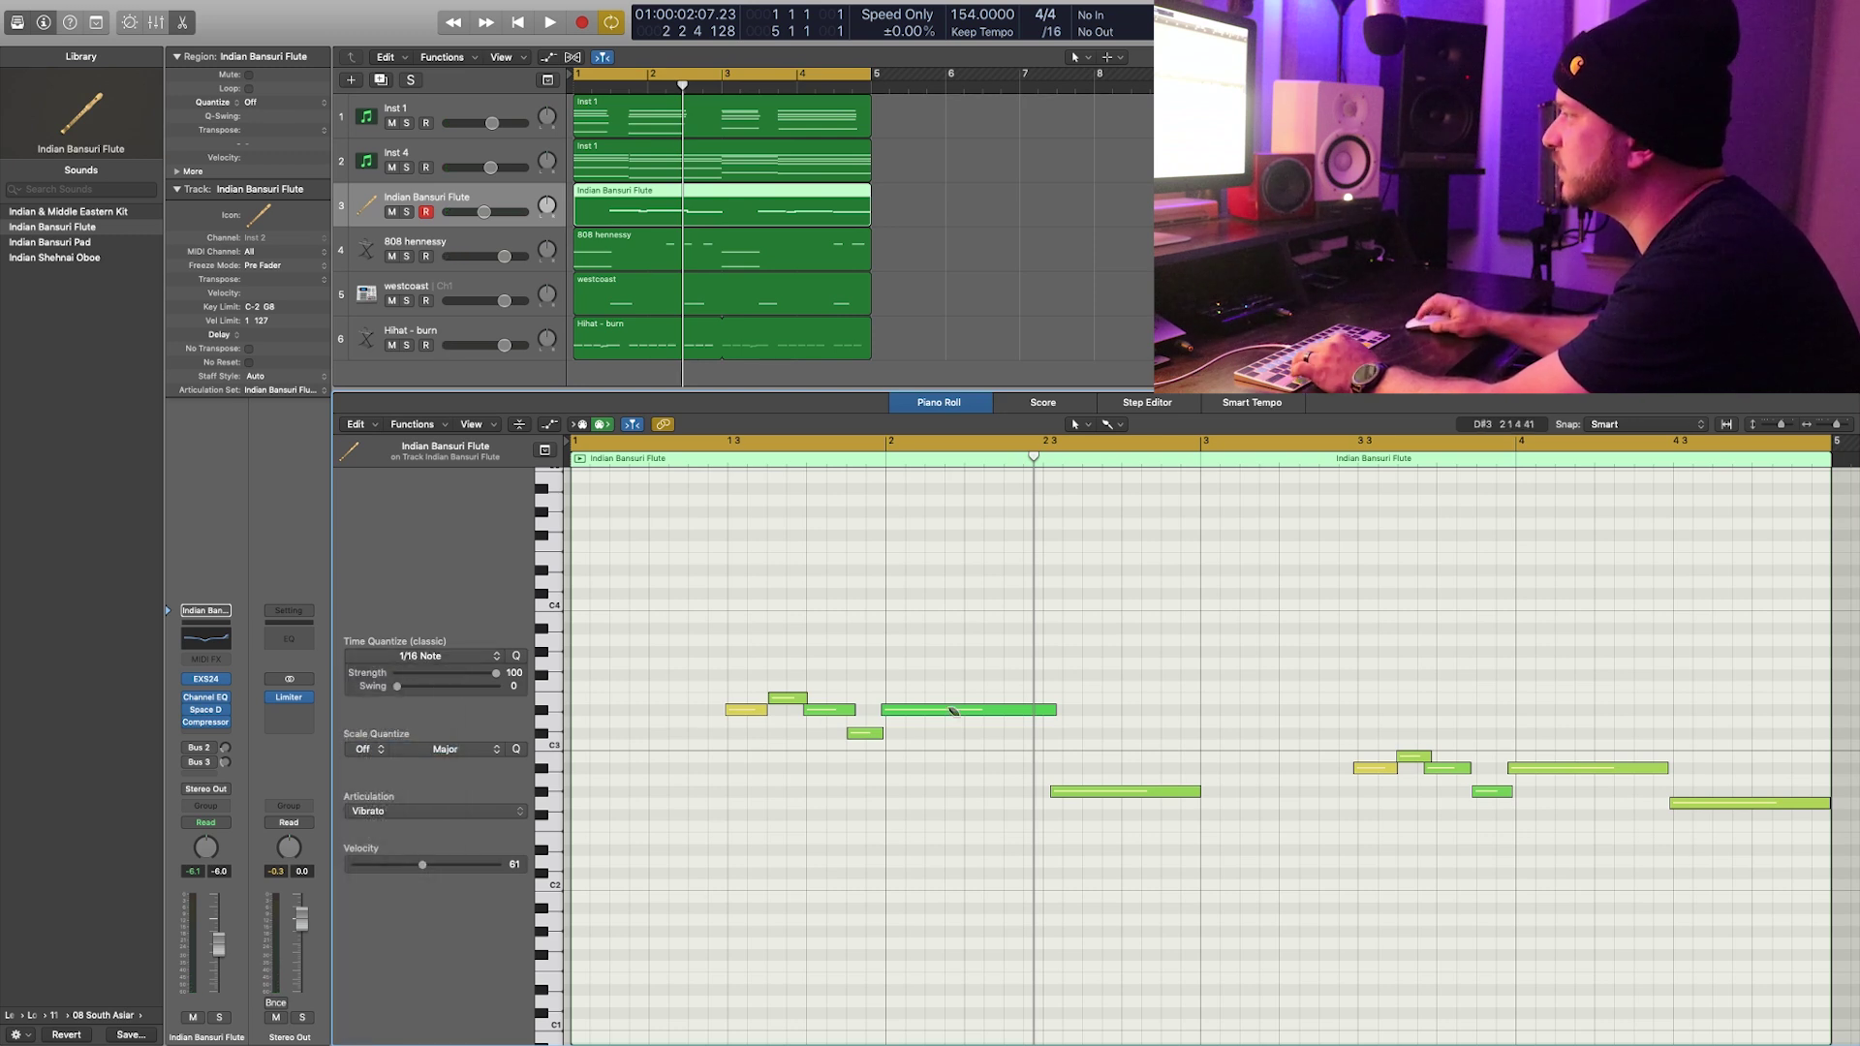
drag(1056, 712, 985, 717)
click(946, 714)
drag(988, 713, 1039, 713)
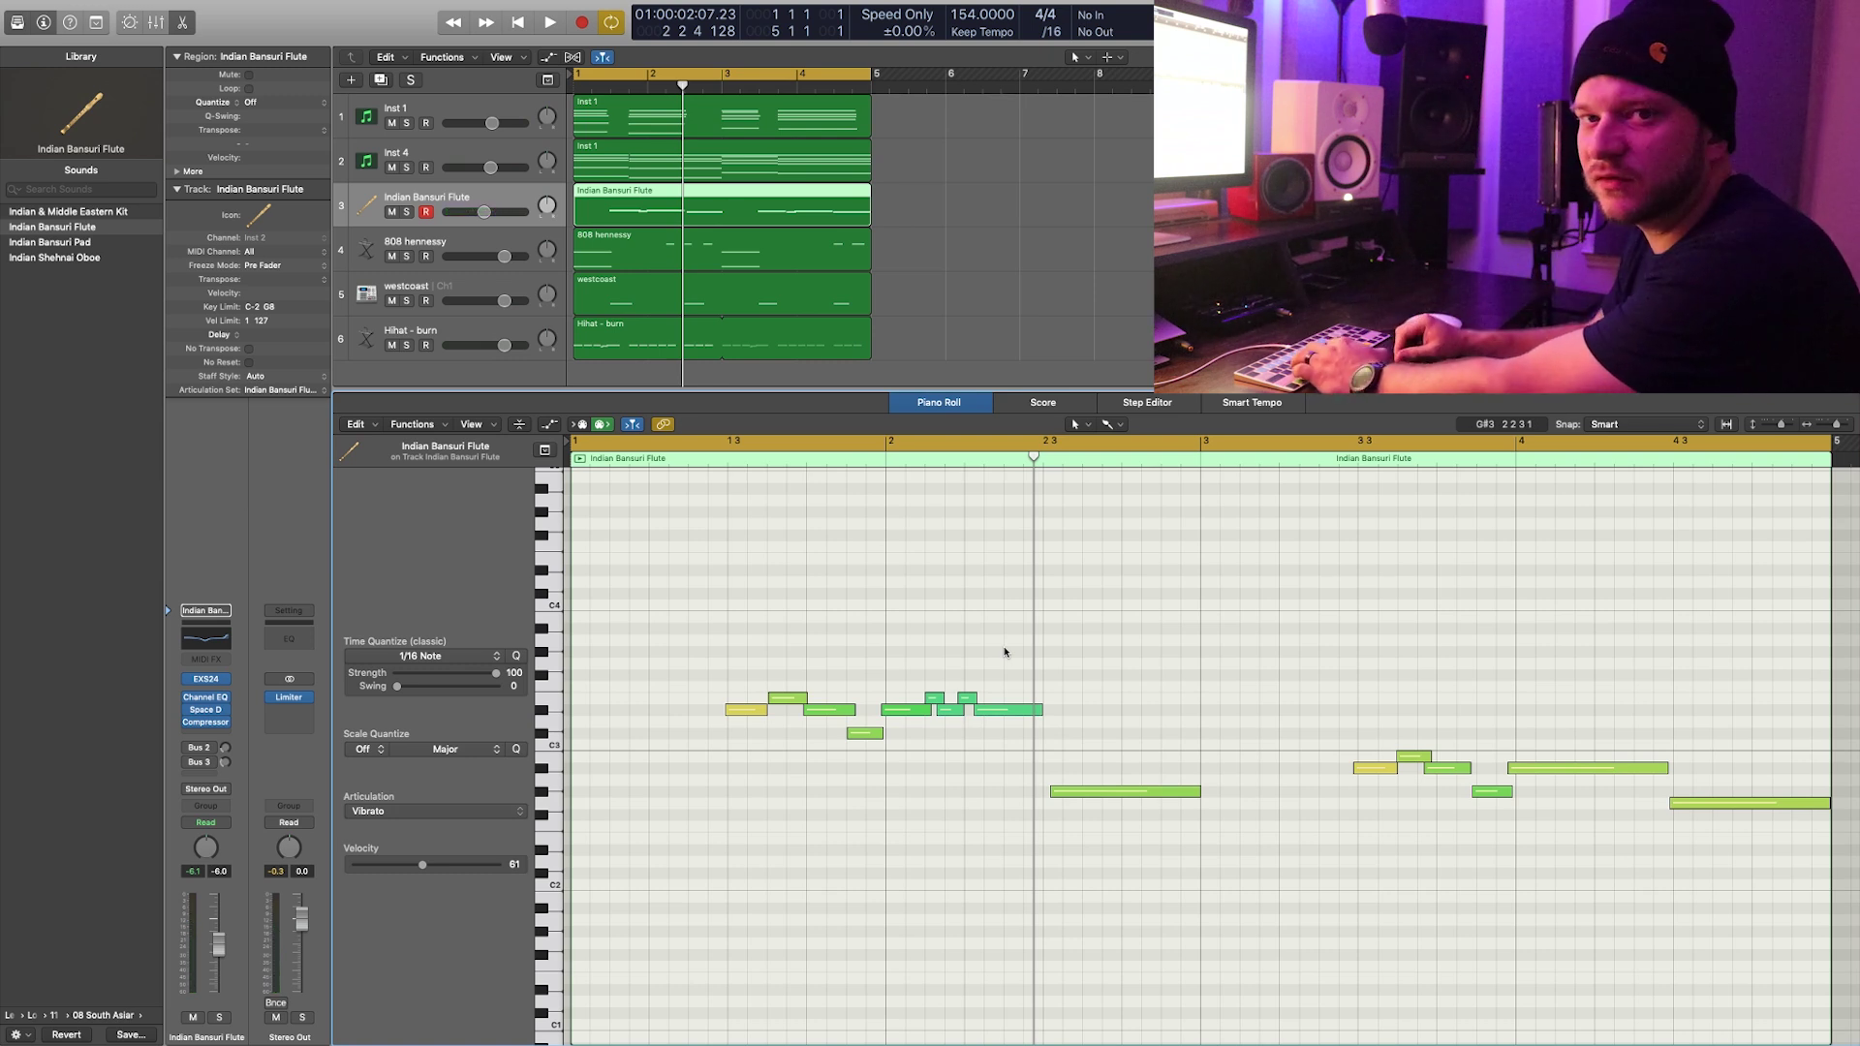
Step: Shorten the long lower note before bar 3 and stretch a short fill note after it
key(space)
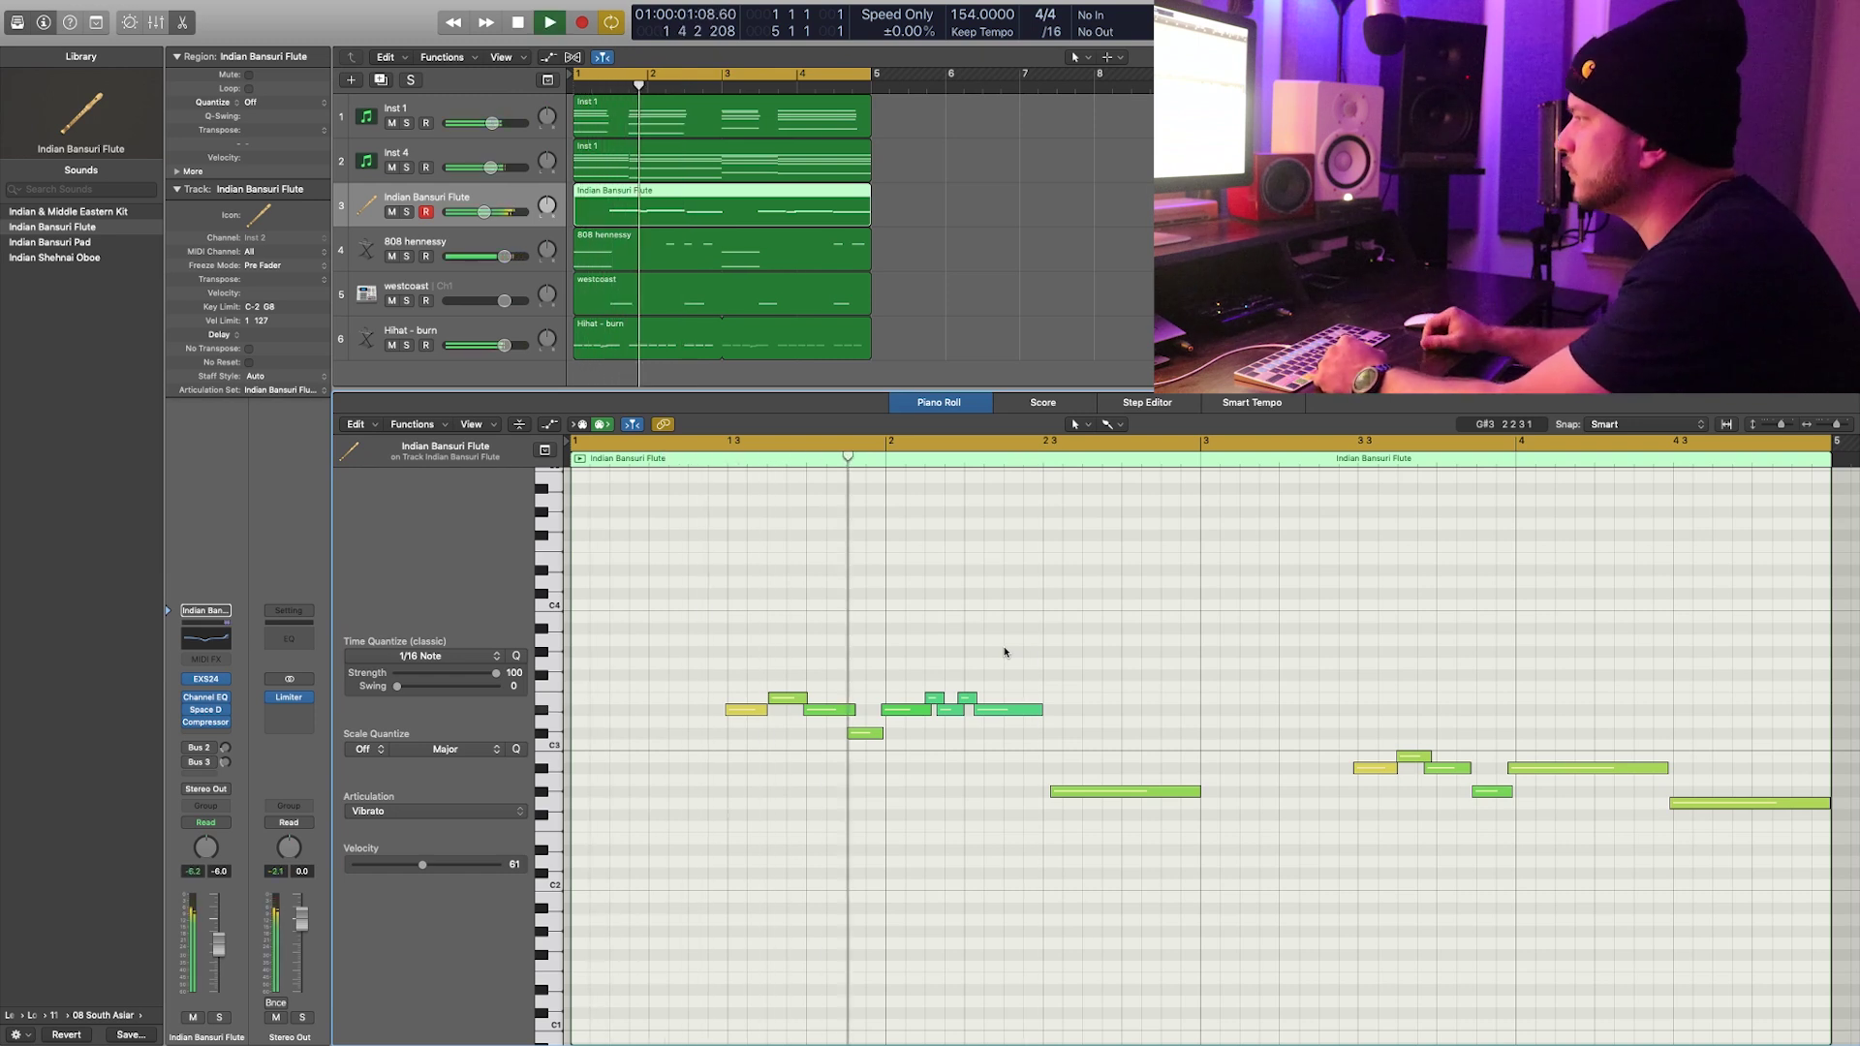
key(space)
key(space)
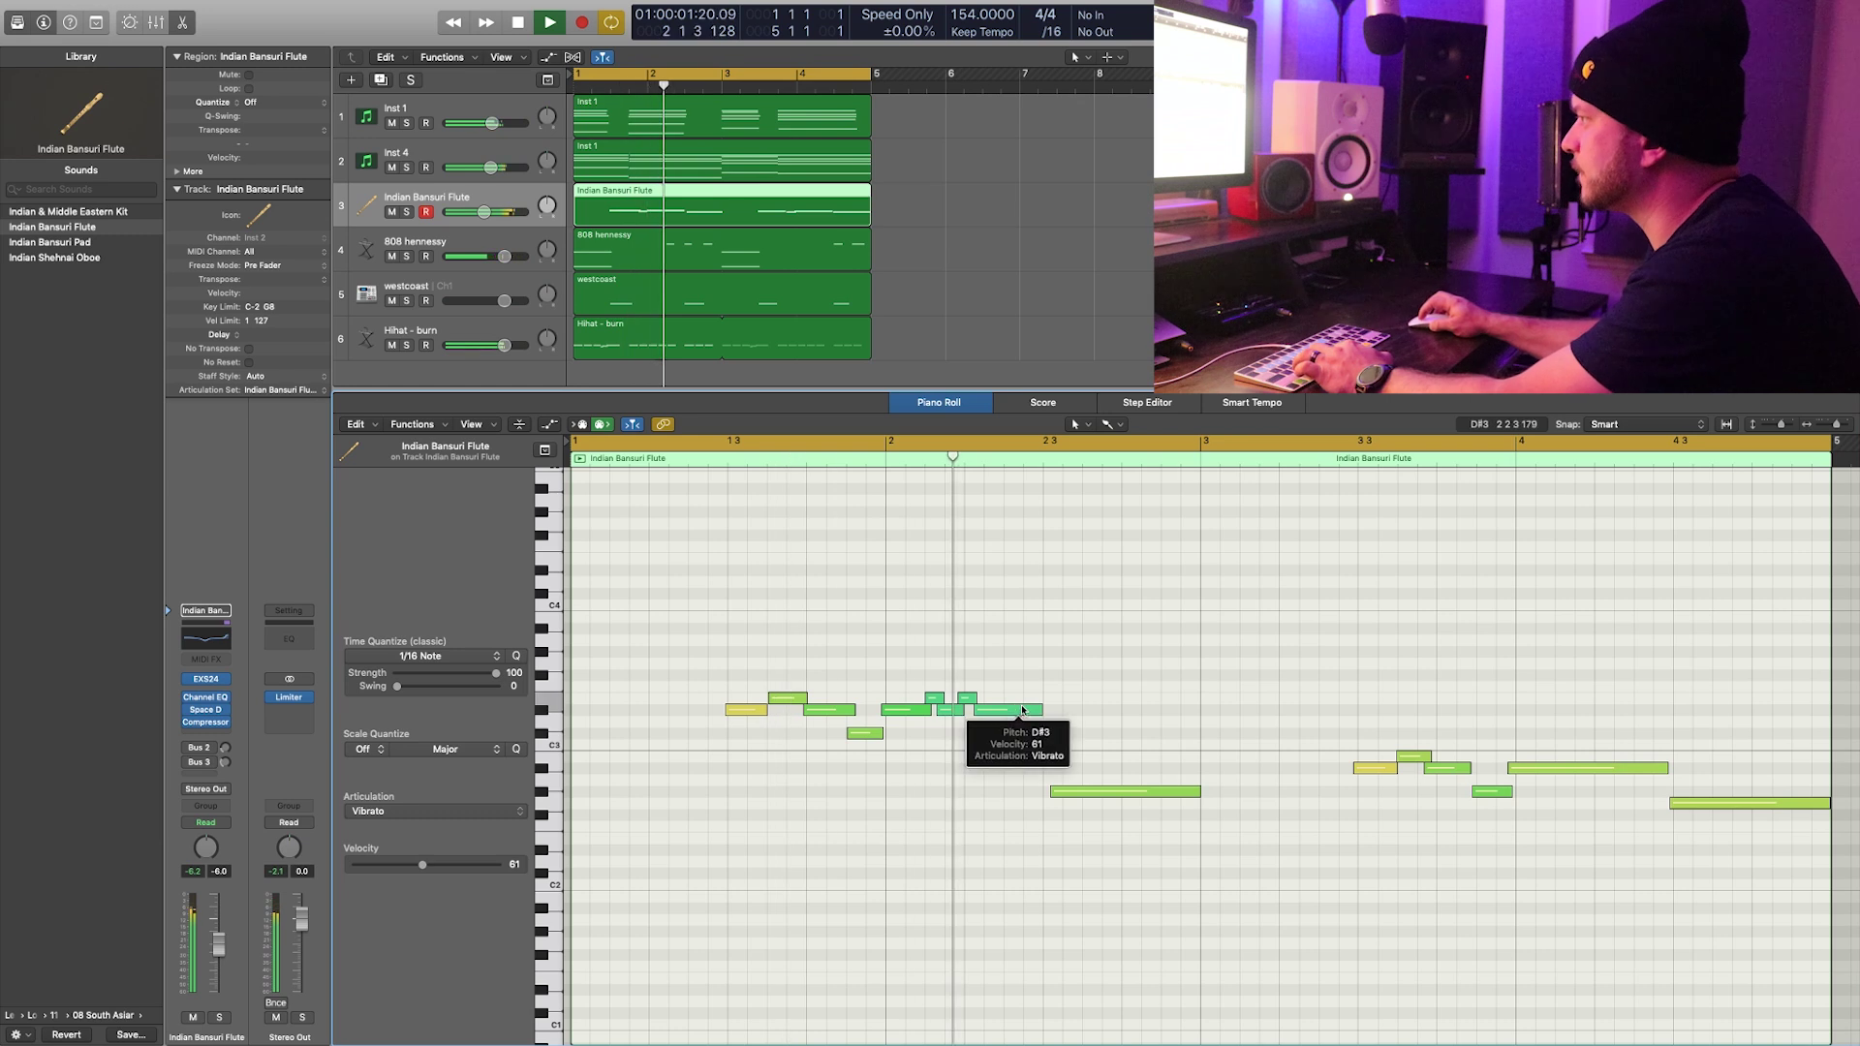
key(space)
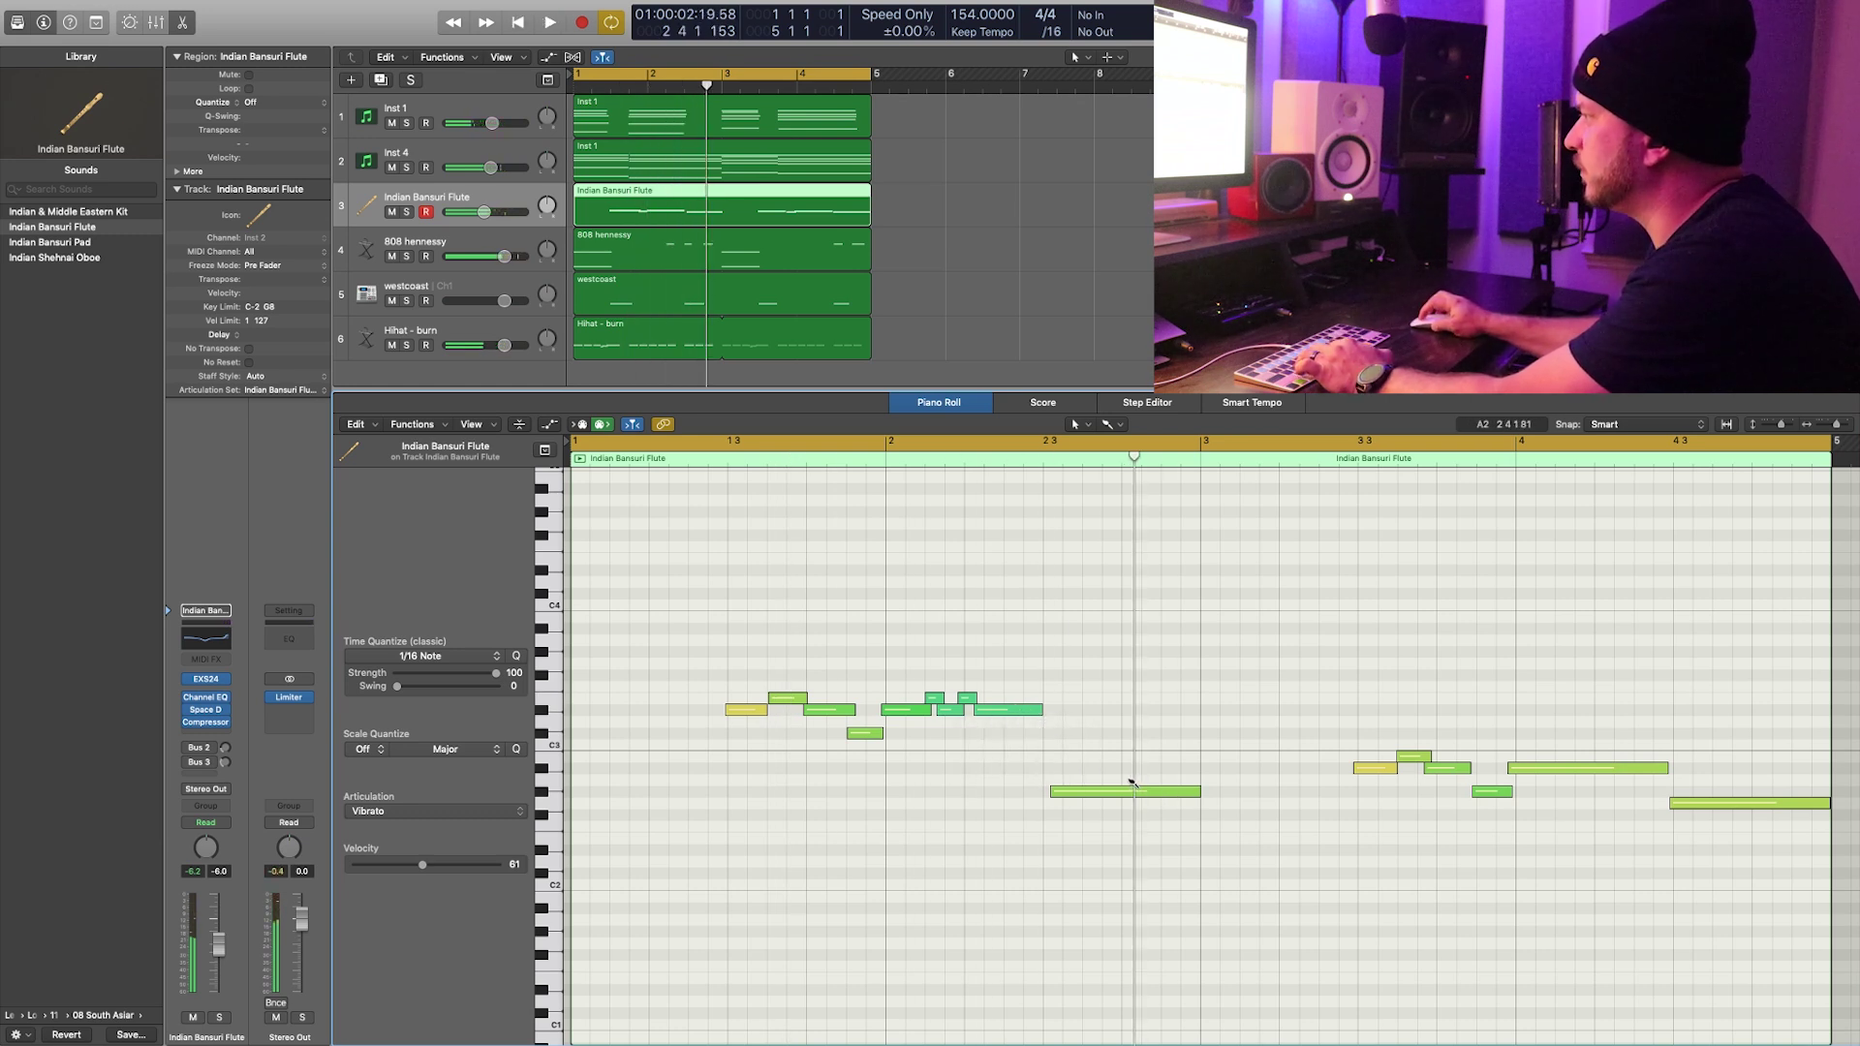
drag(1196, 794, 1139, 795)
click(1139, 795)
key(space)
click(1162, 785)
Step: Raise two short fill notes a semitone, then lower another fill note a semitone and lengthen it
click(1139, 793)
click(1172, 656)
key(space)
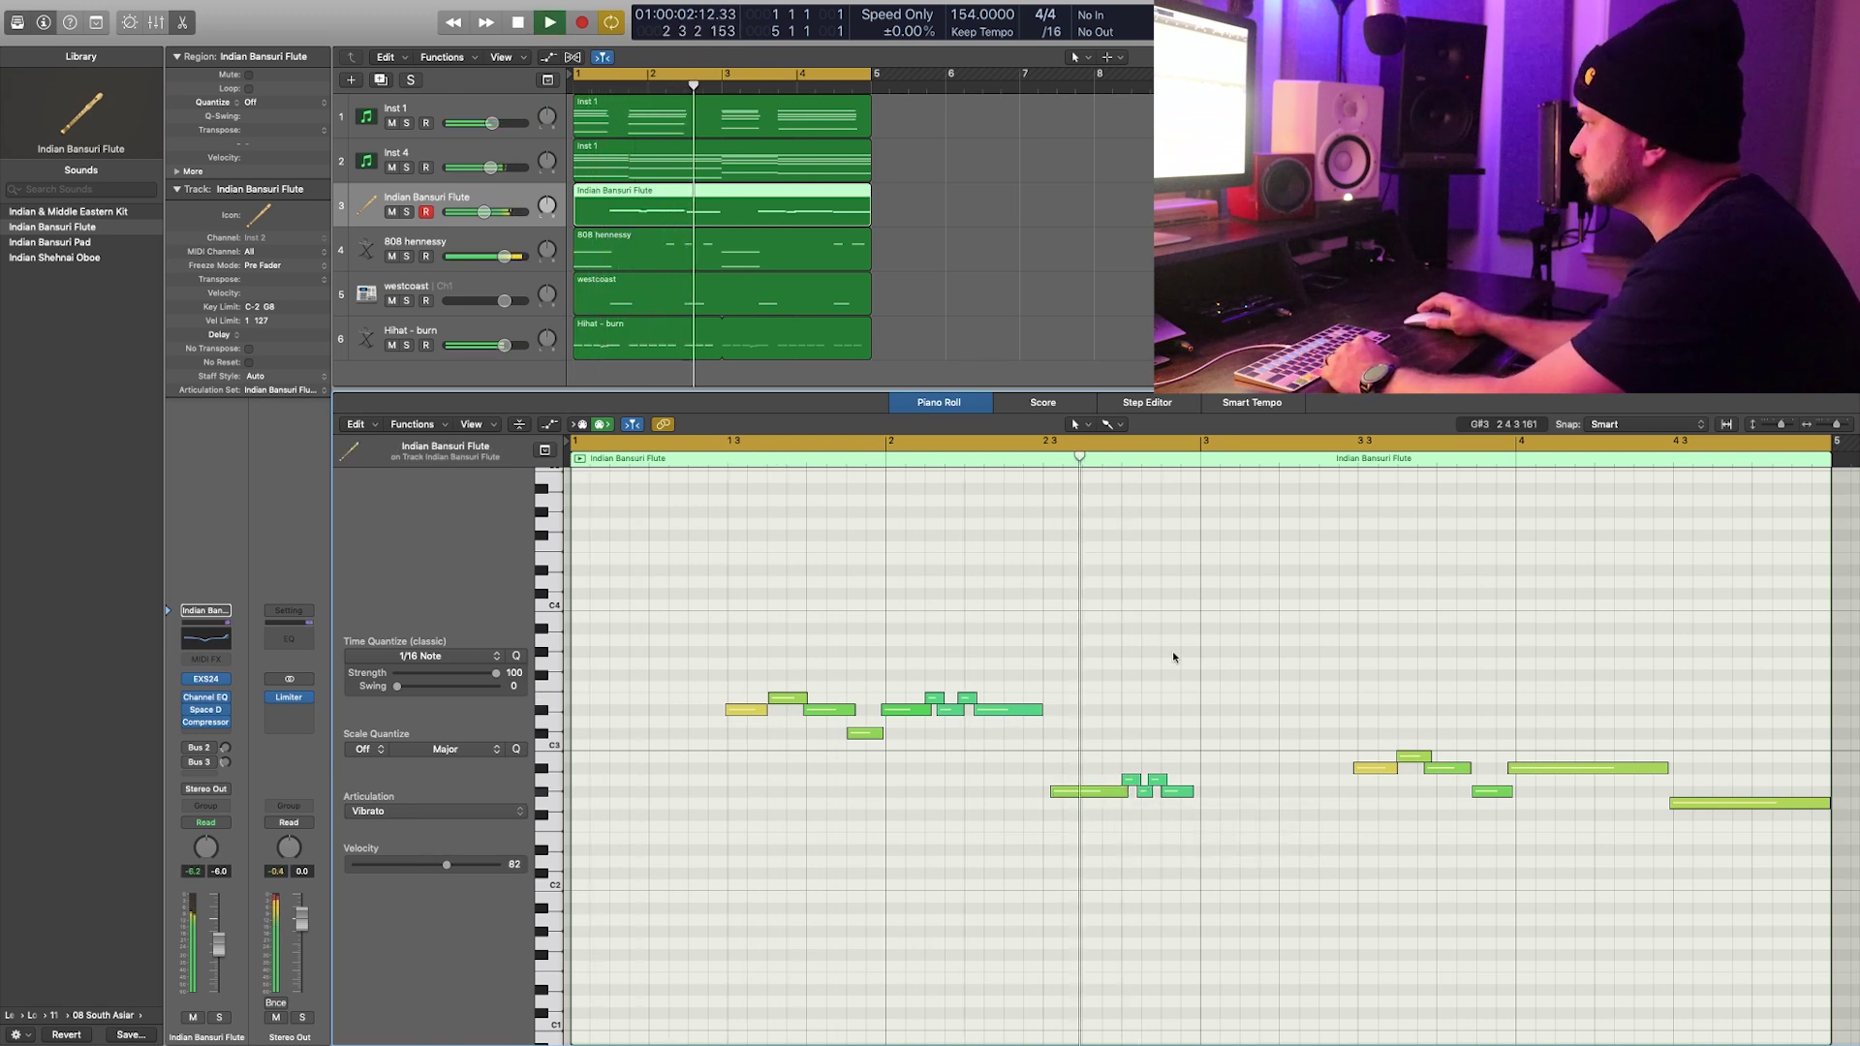
key(space)
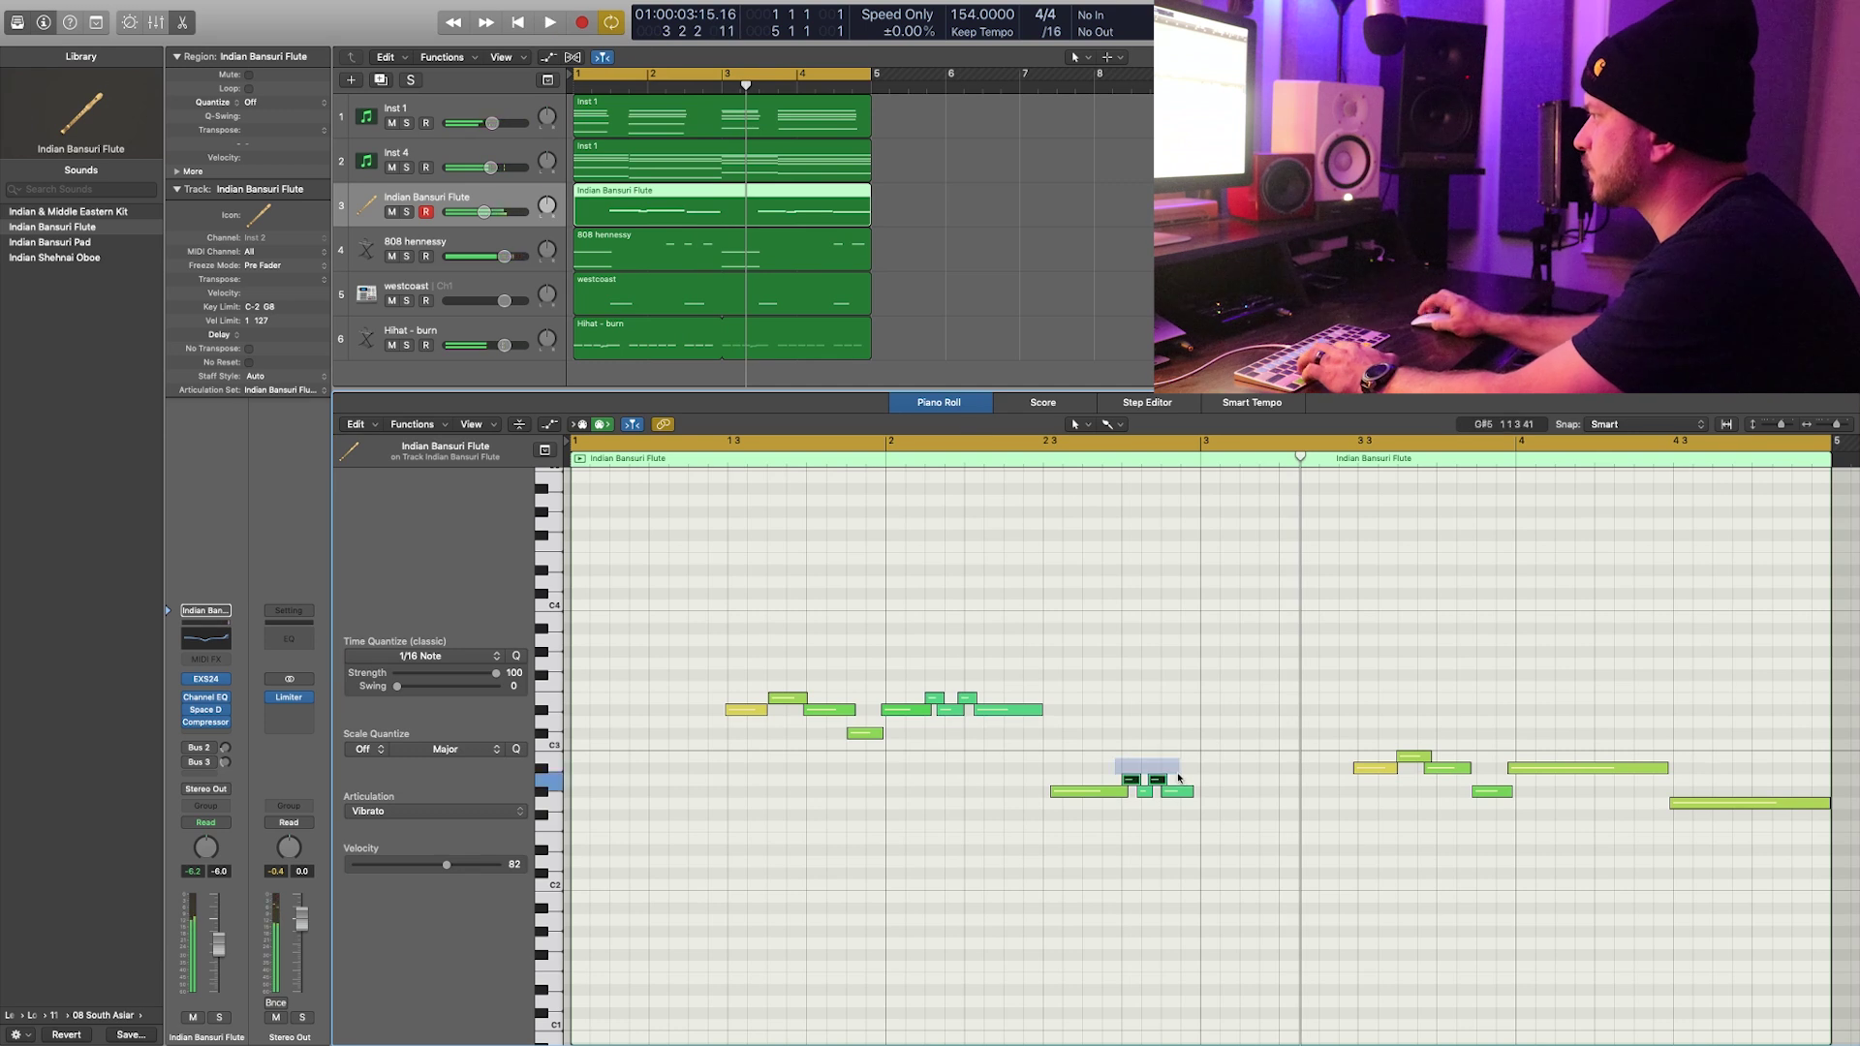
drag(1161, 781, 1163, 768)
key(space)
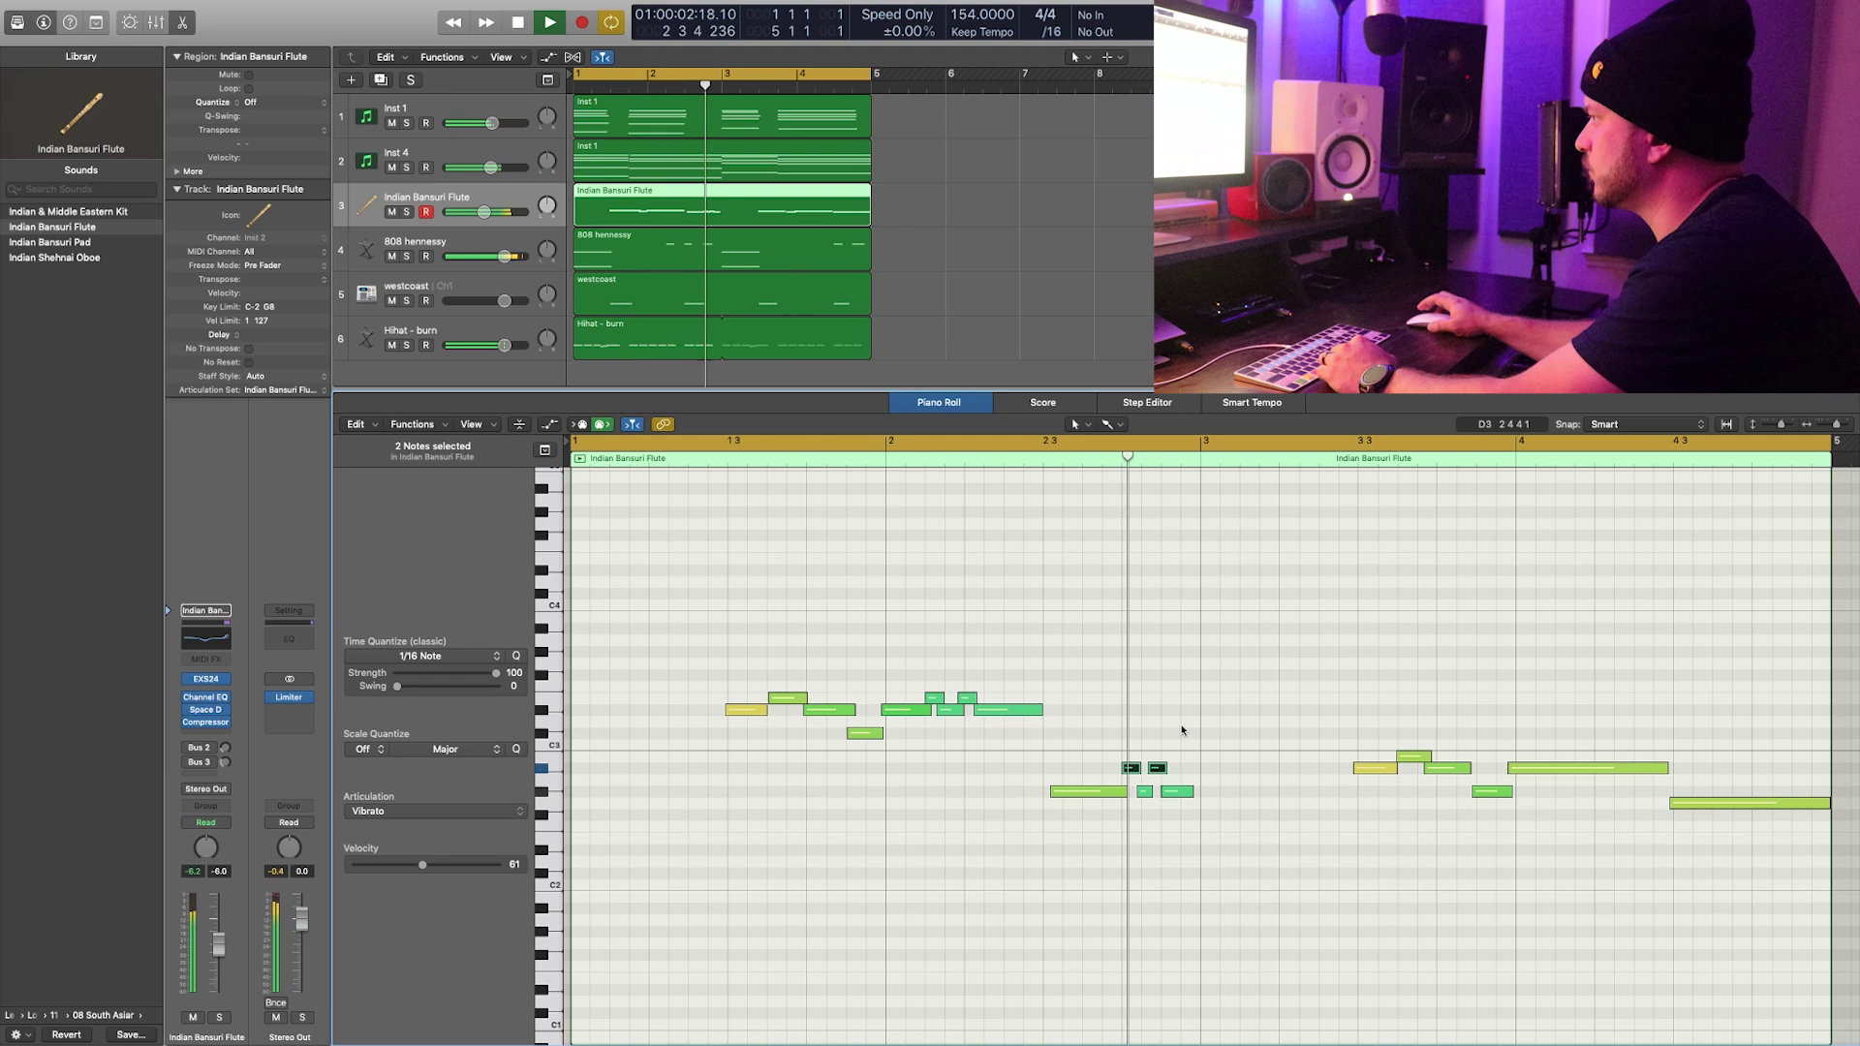
key(space)
drag(1171, 796, 1172, 808)
key(space)
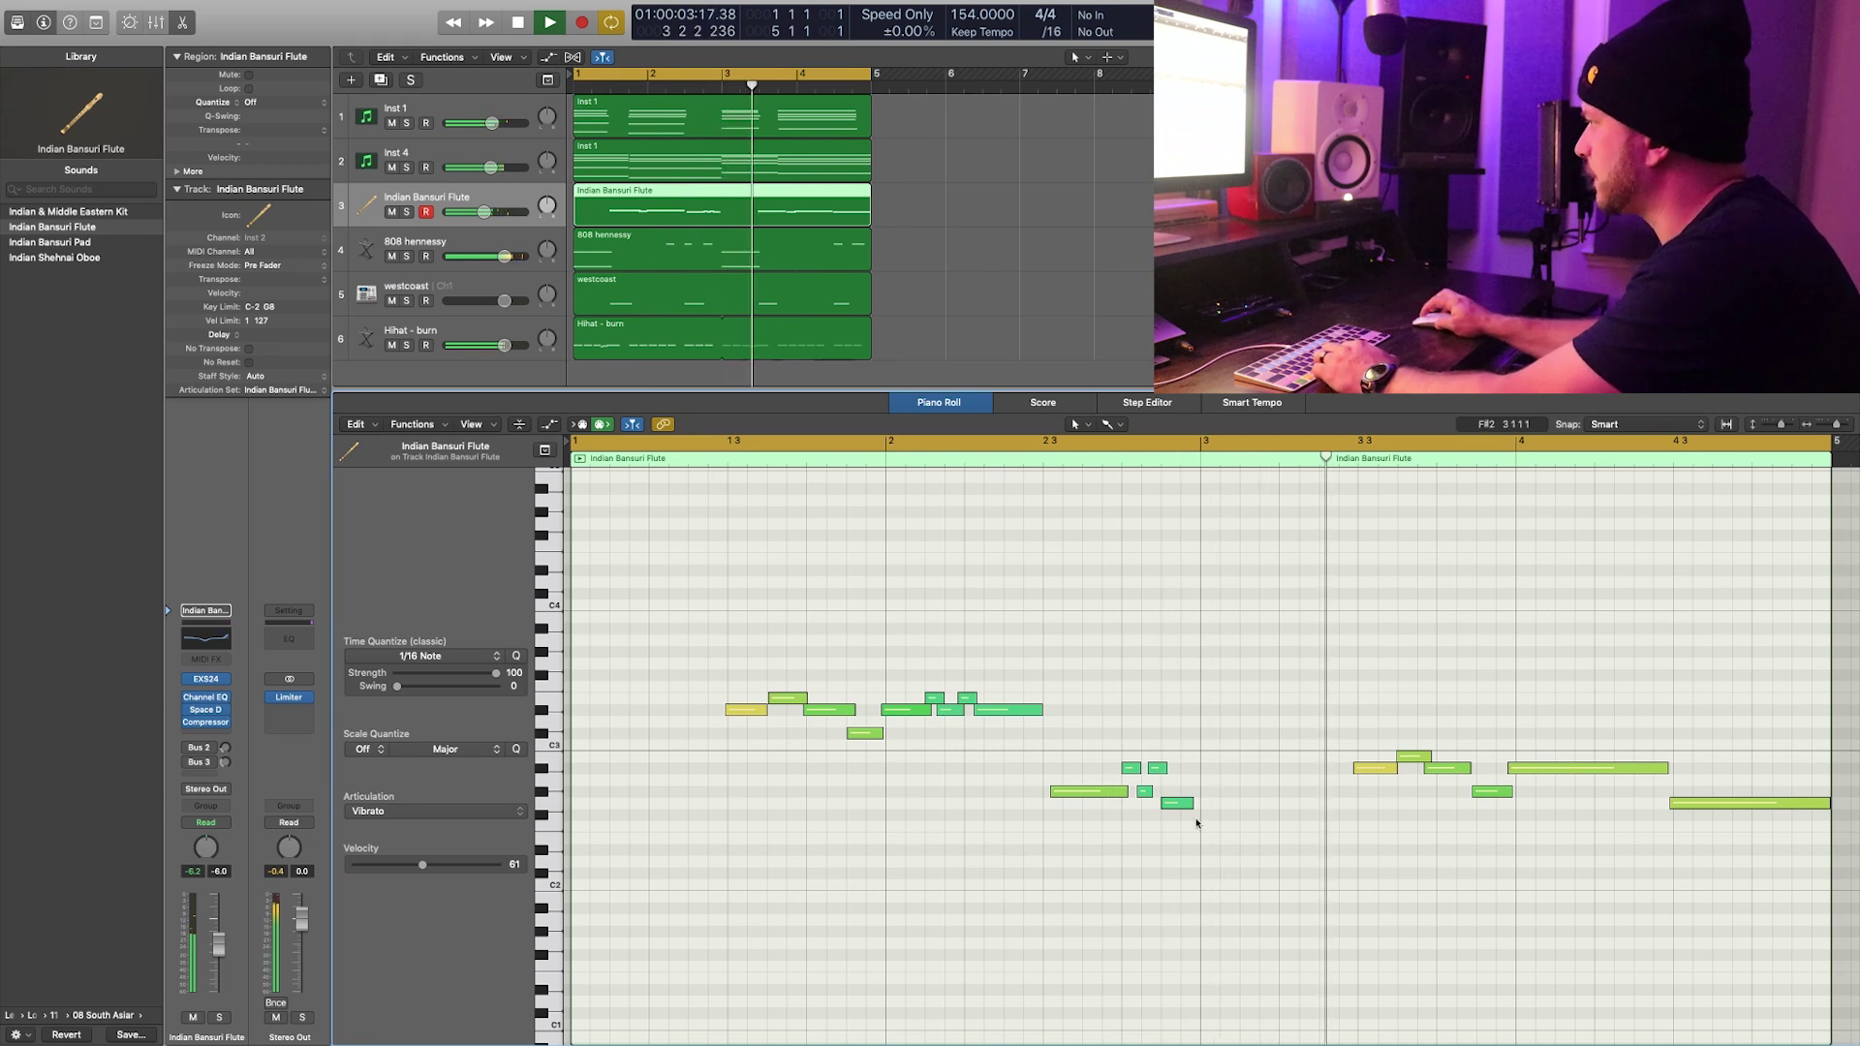
drag(1193, 803, 1214, 805)
key(space)
key(space)
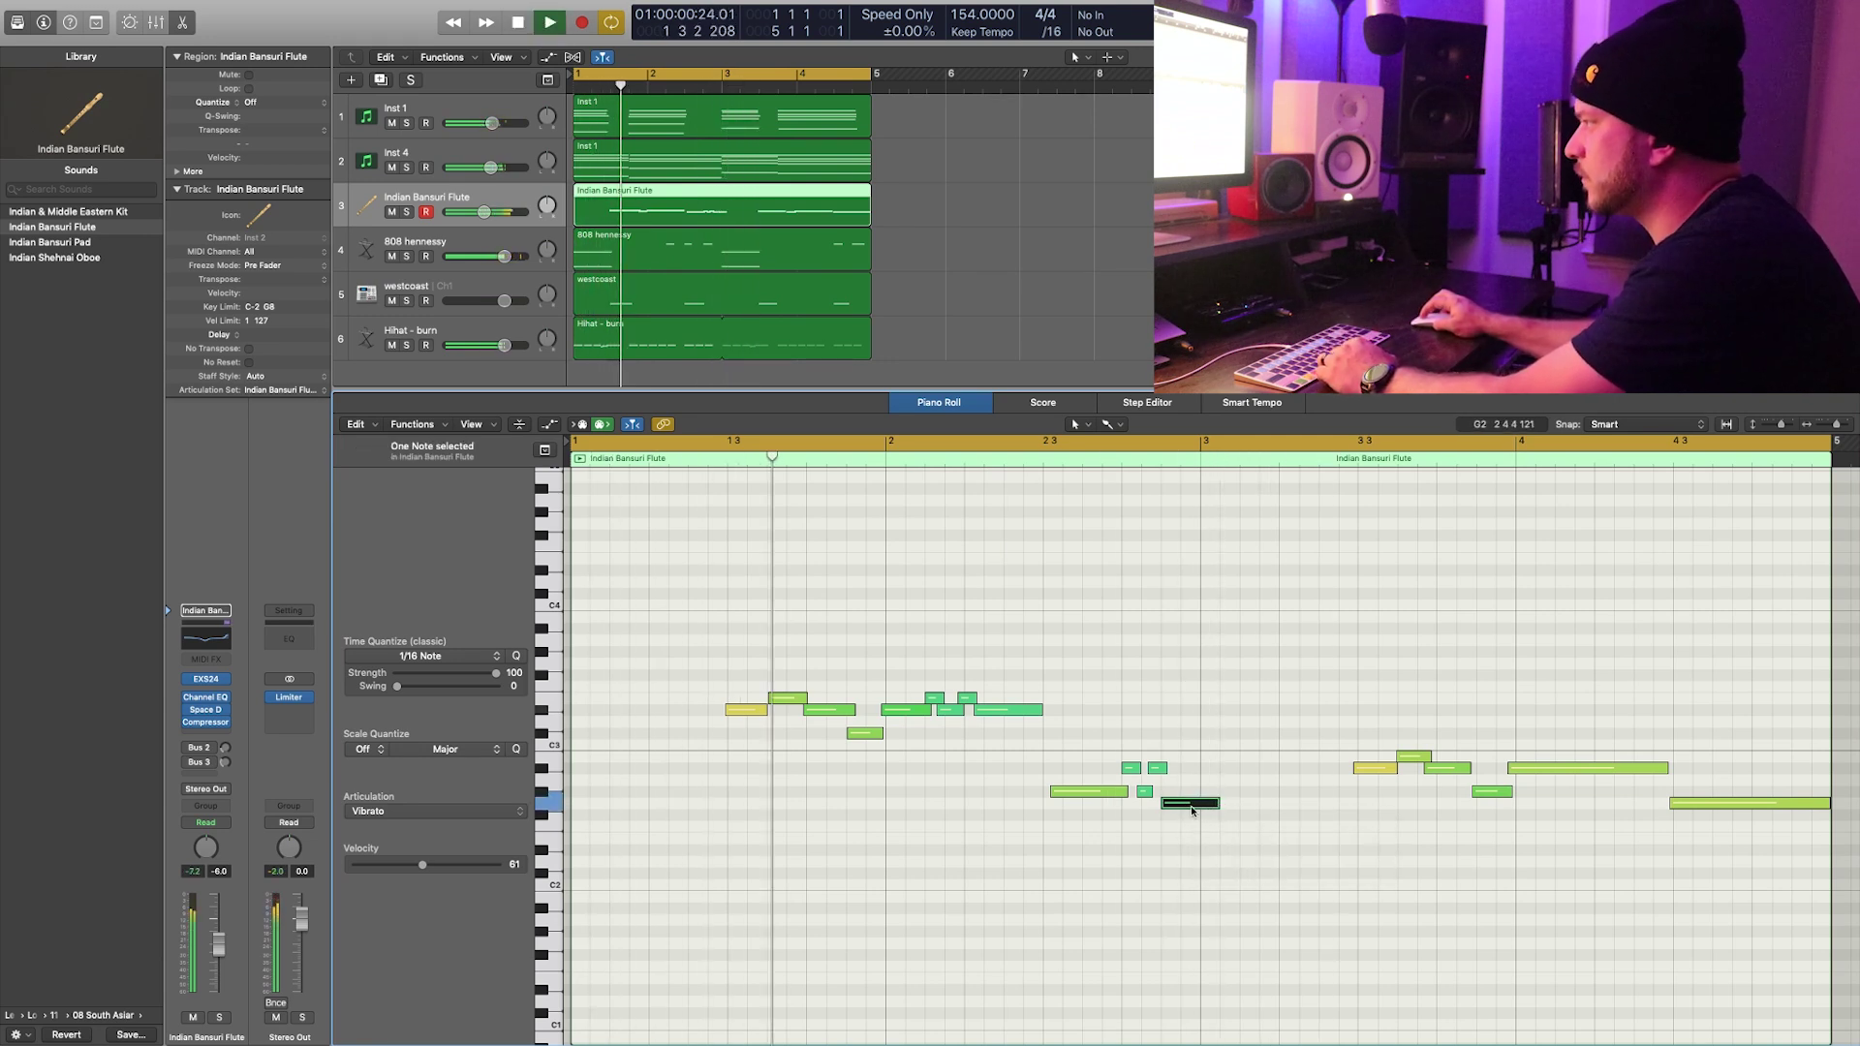
mouse_move(1184, 809)
key(space)
Step: Move the G2 fill note up, settling it on B2
click(1181, 804)
drag(1181, 804, 1182, 710)
key(space)
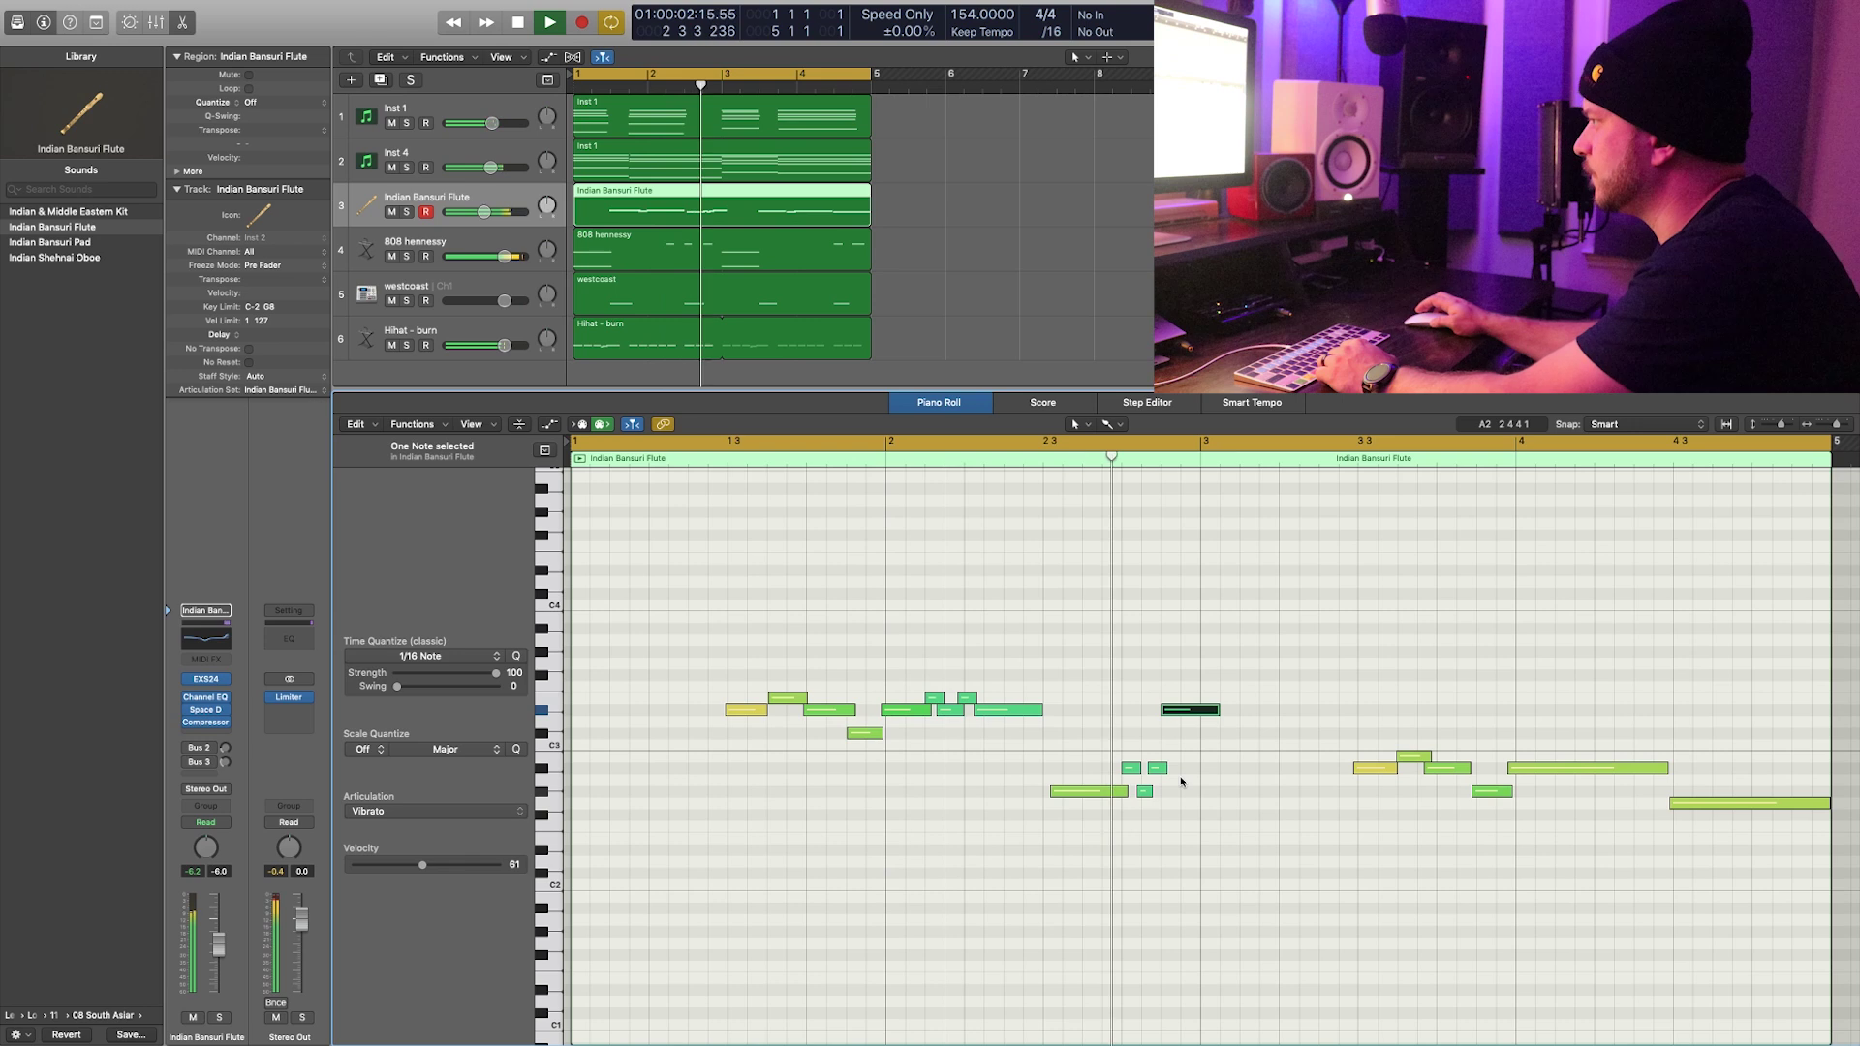
key(space)
drag(1183, 712, 1184, 758)
key(space)
click(1218, 775)
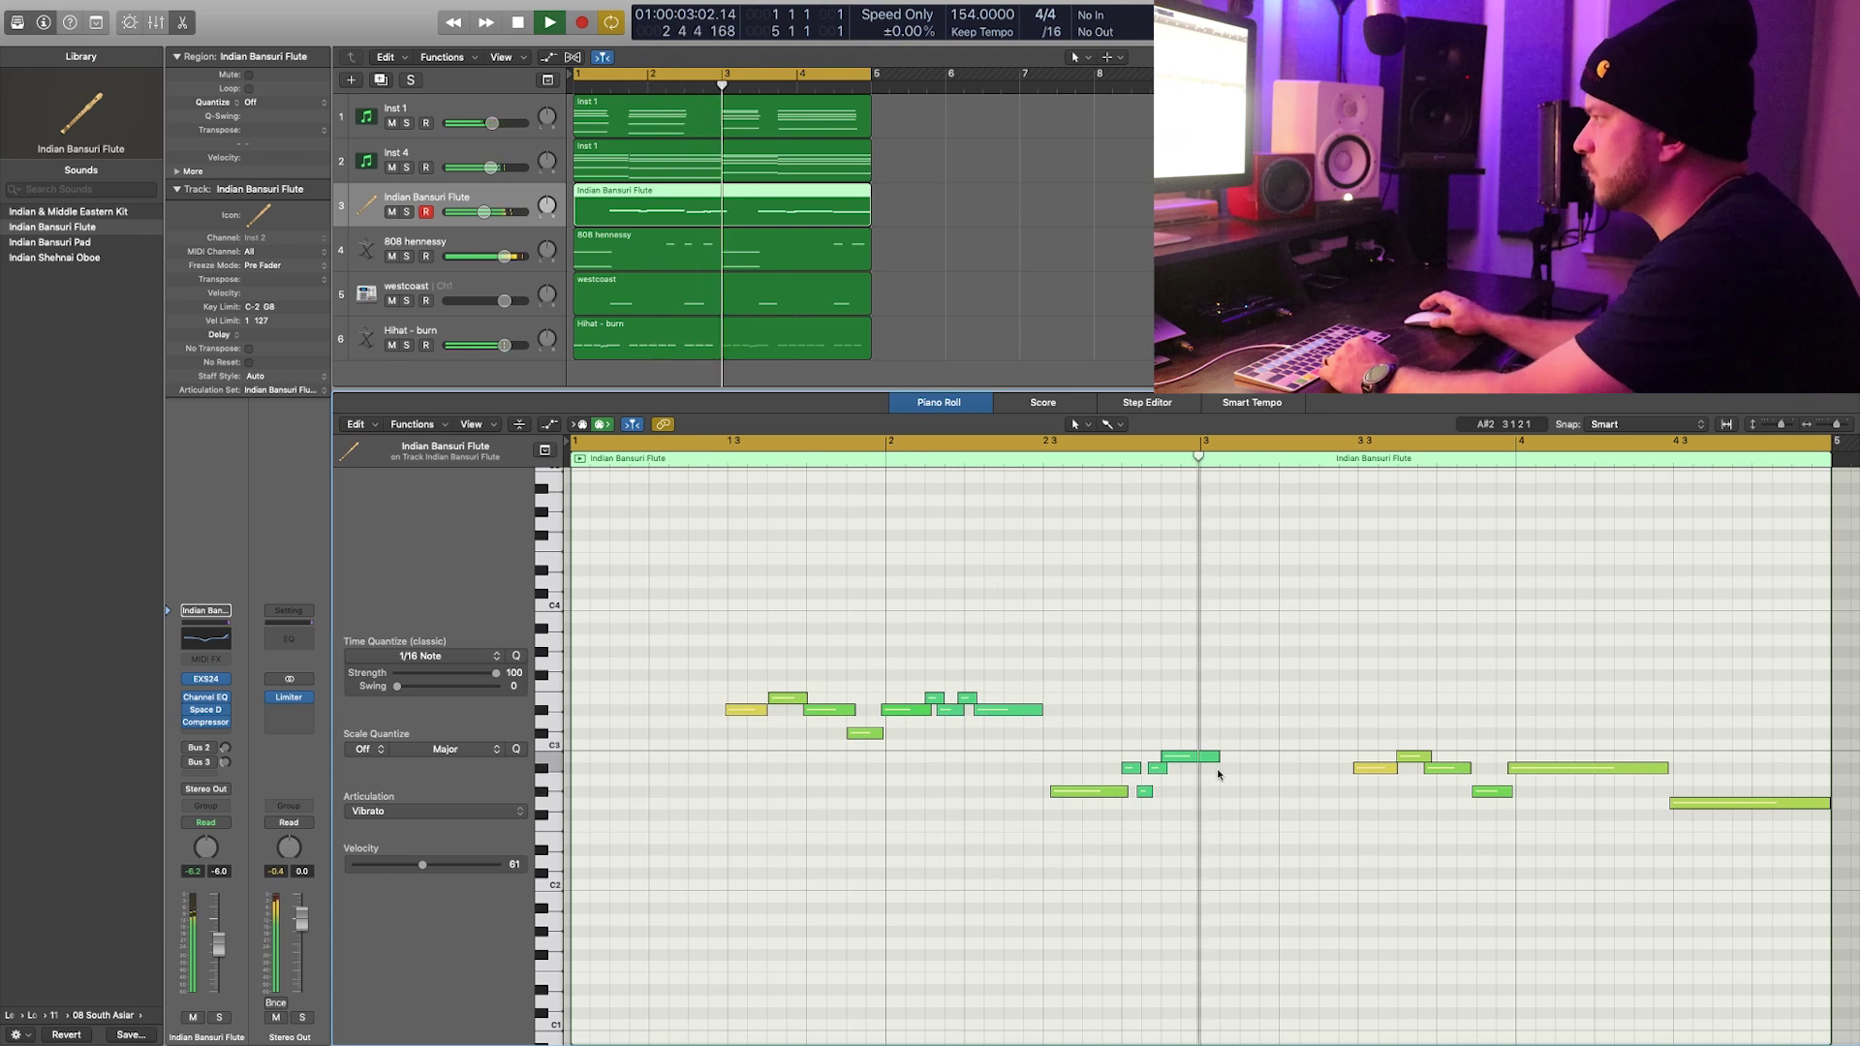
key(space)
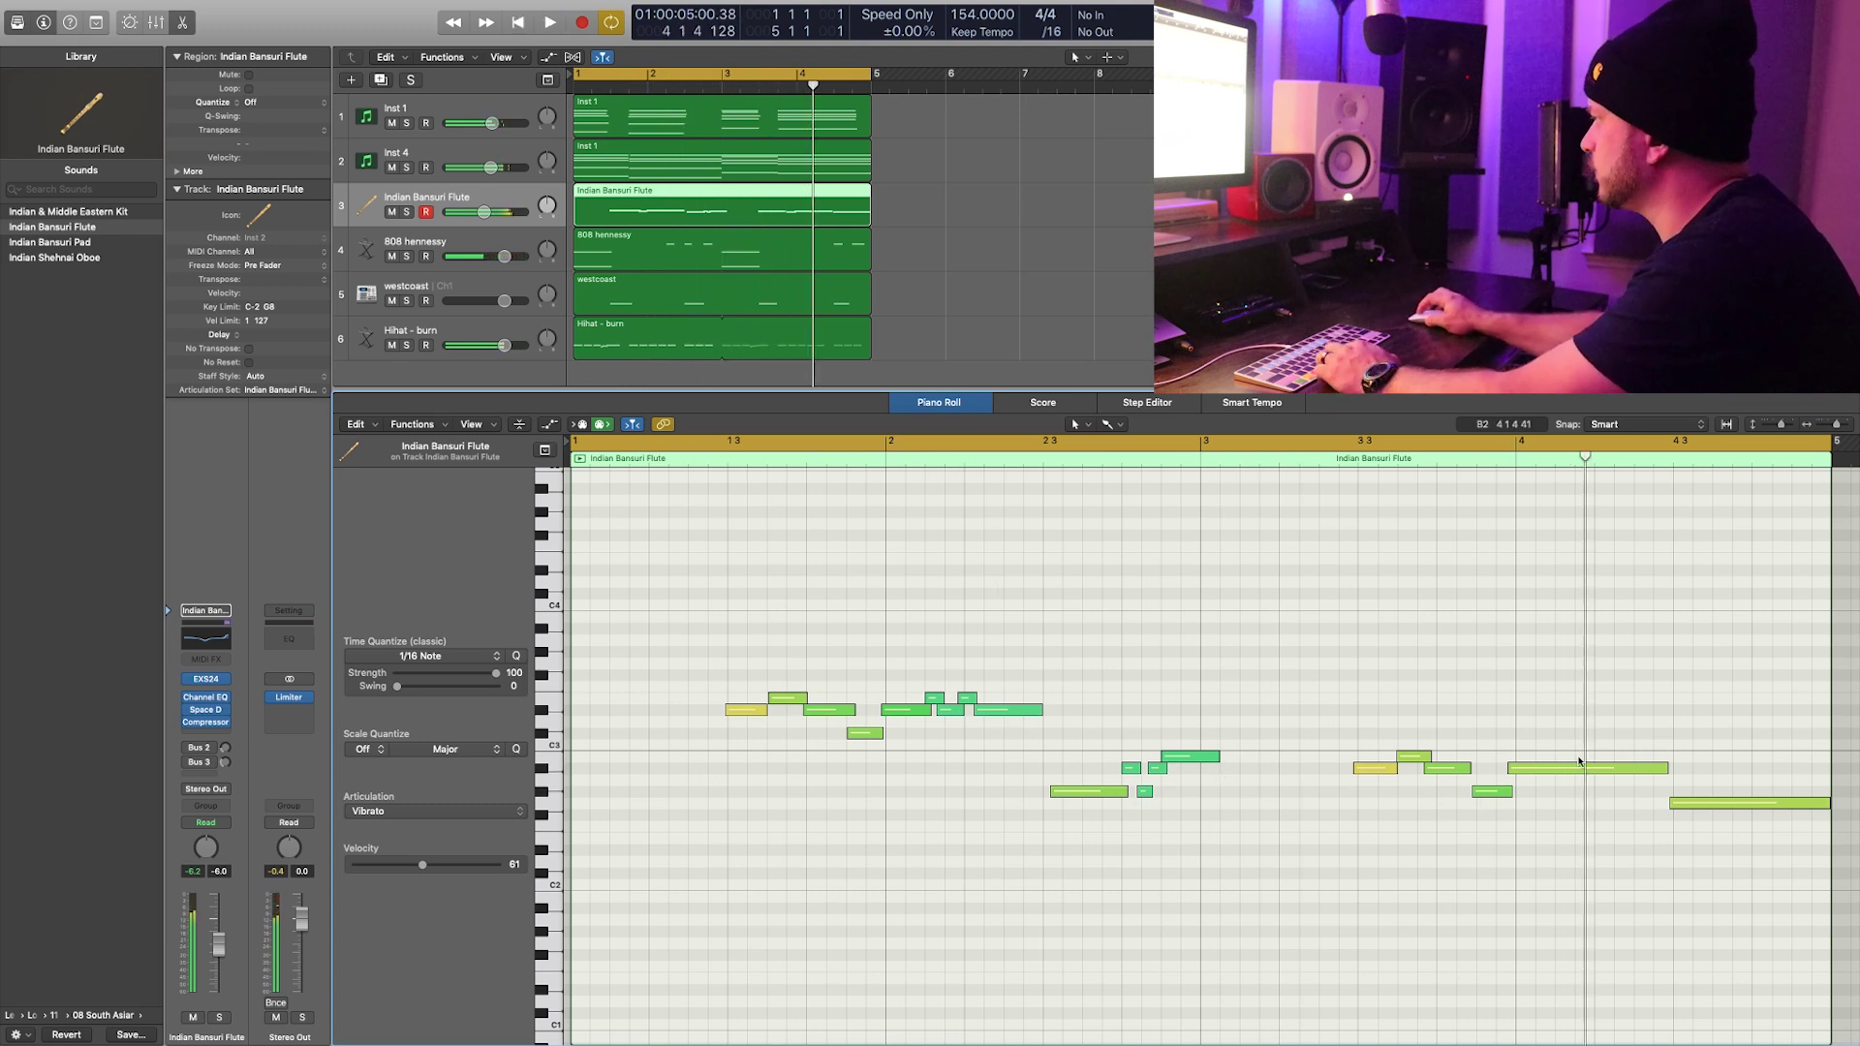
Step: Shorten the long B2 note and add two short fill notes after it
super+click(1586, 757)
mouse_move(1666, 770)
mouse_down()
mouse_move(1574, 774)
mouse_move(1664, 769)
mouse_up()
super+click(1617, 768)
key(space)
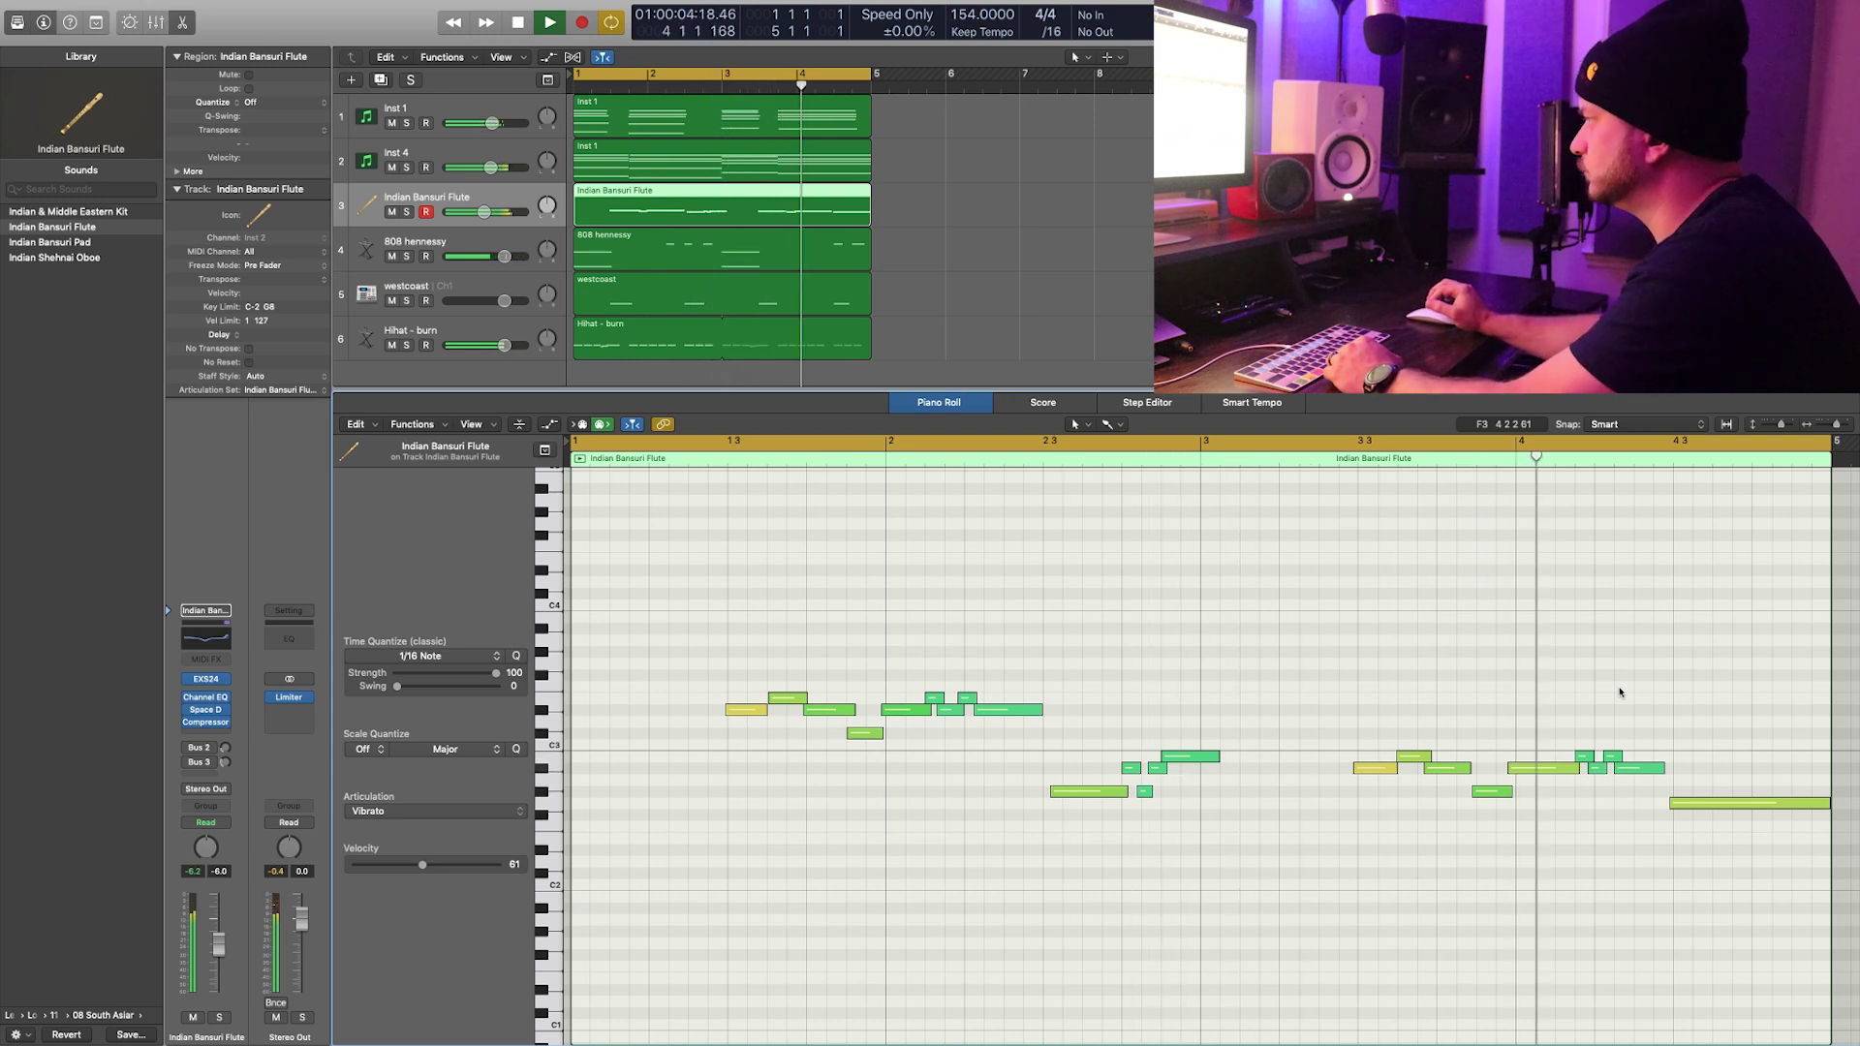
key(space)
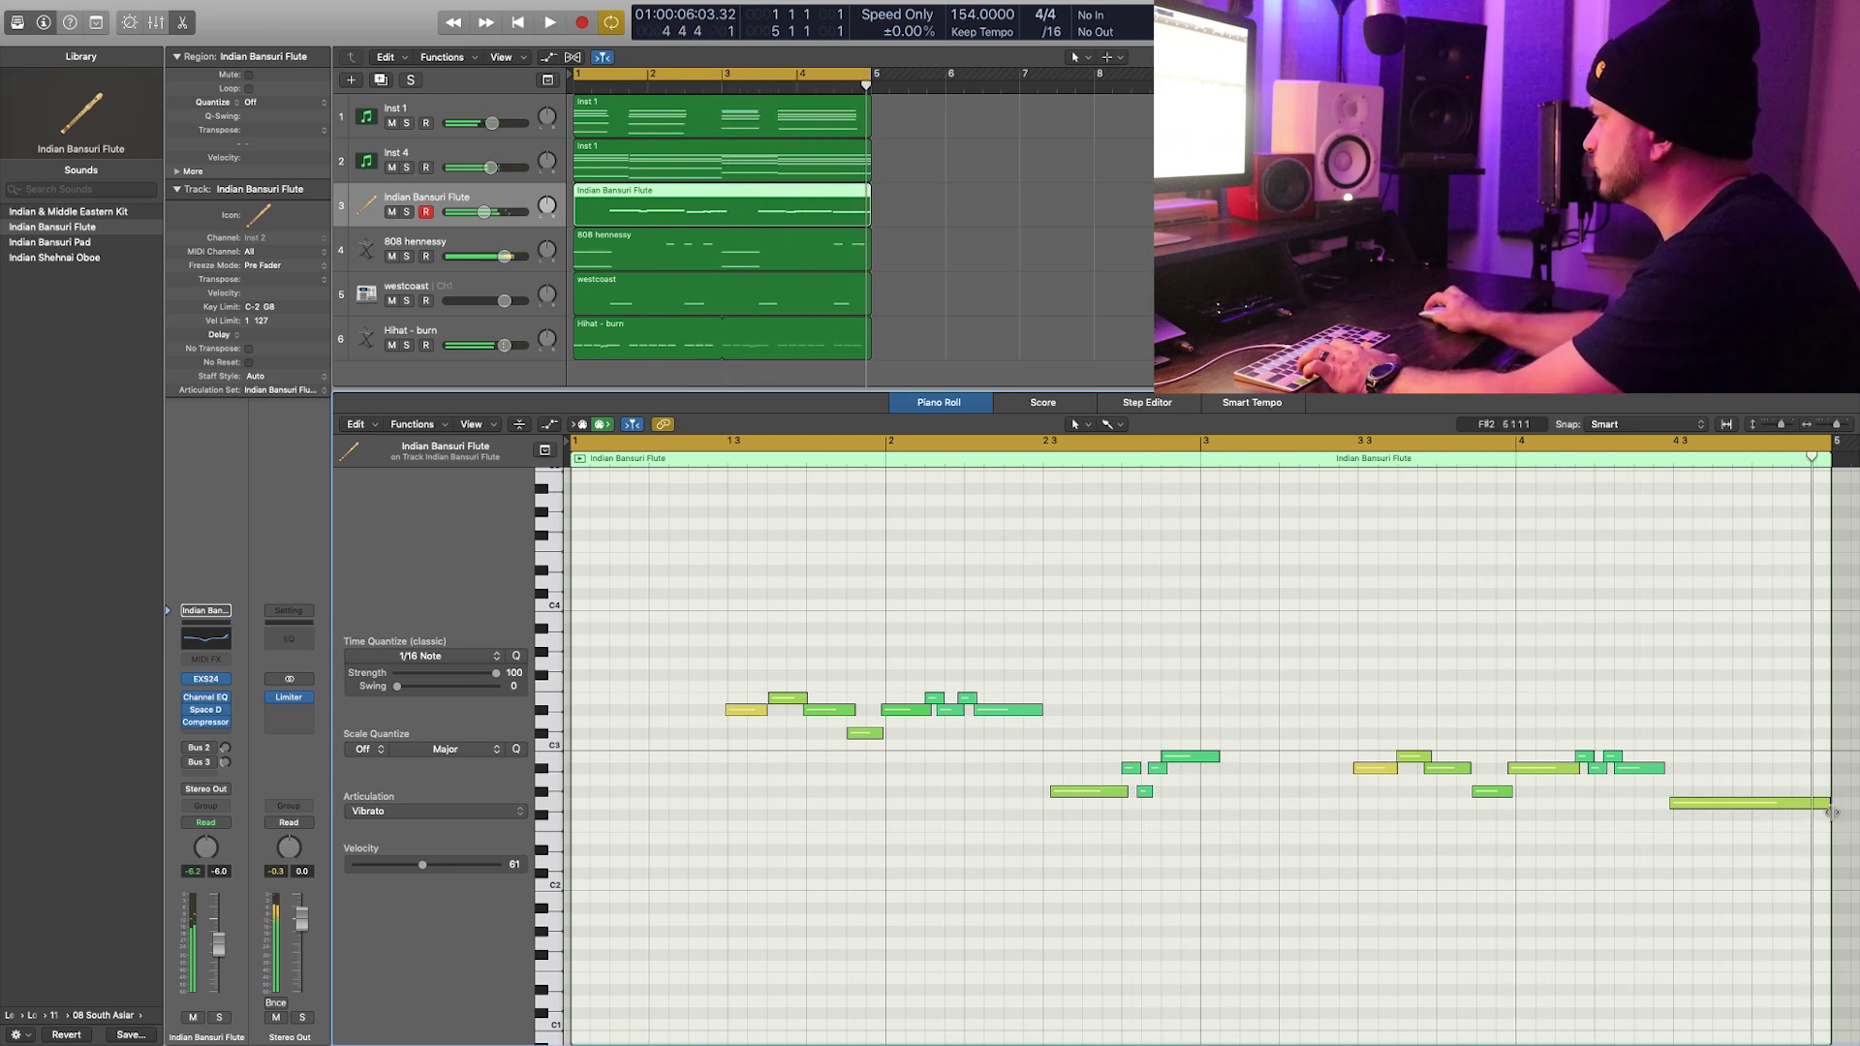
Step: Shorten the final long G2 note, add short fill notes after it, and select all 28 notes
super+click(1743, 792)
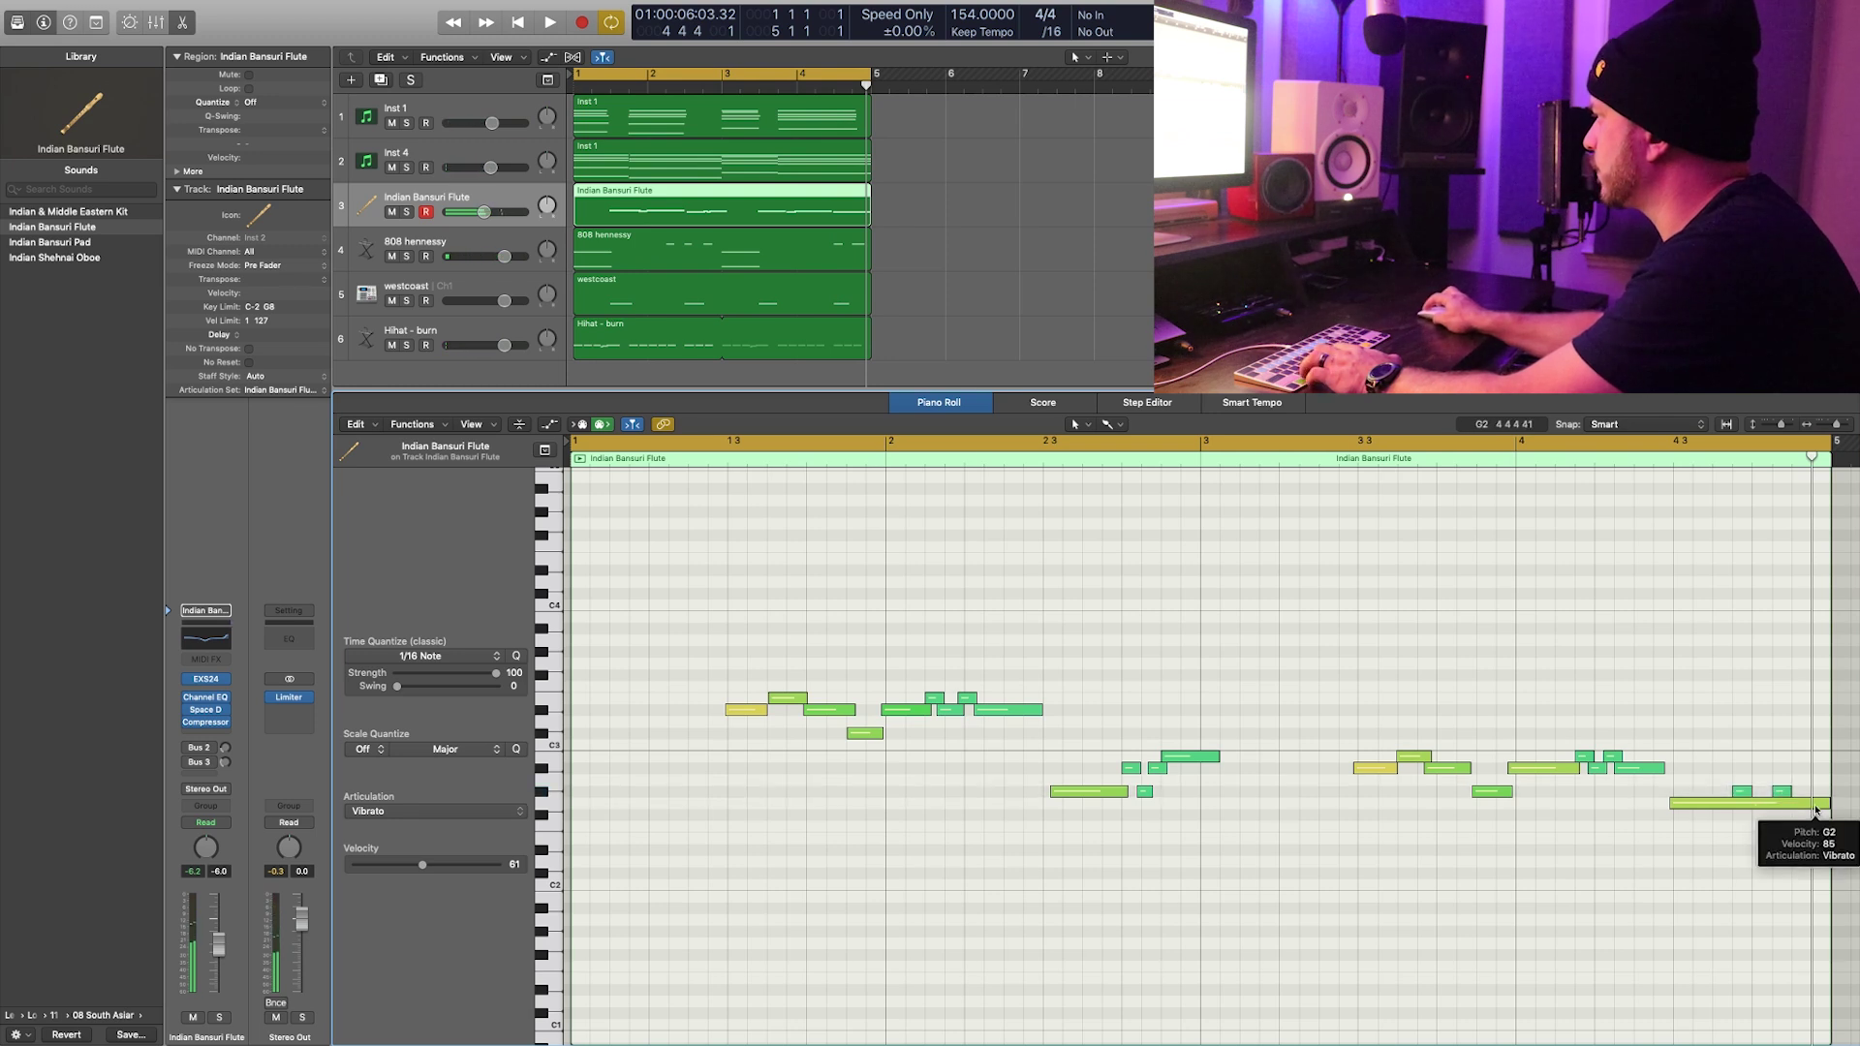
mouse_move(1823, 809)
mouse_down()
mouse_move(1749, 809)
mouse_move(1819, 804)
mouse_up()
super+click(1761, 805)
key(super+a)
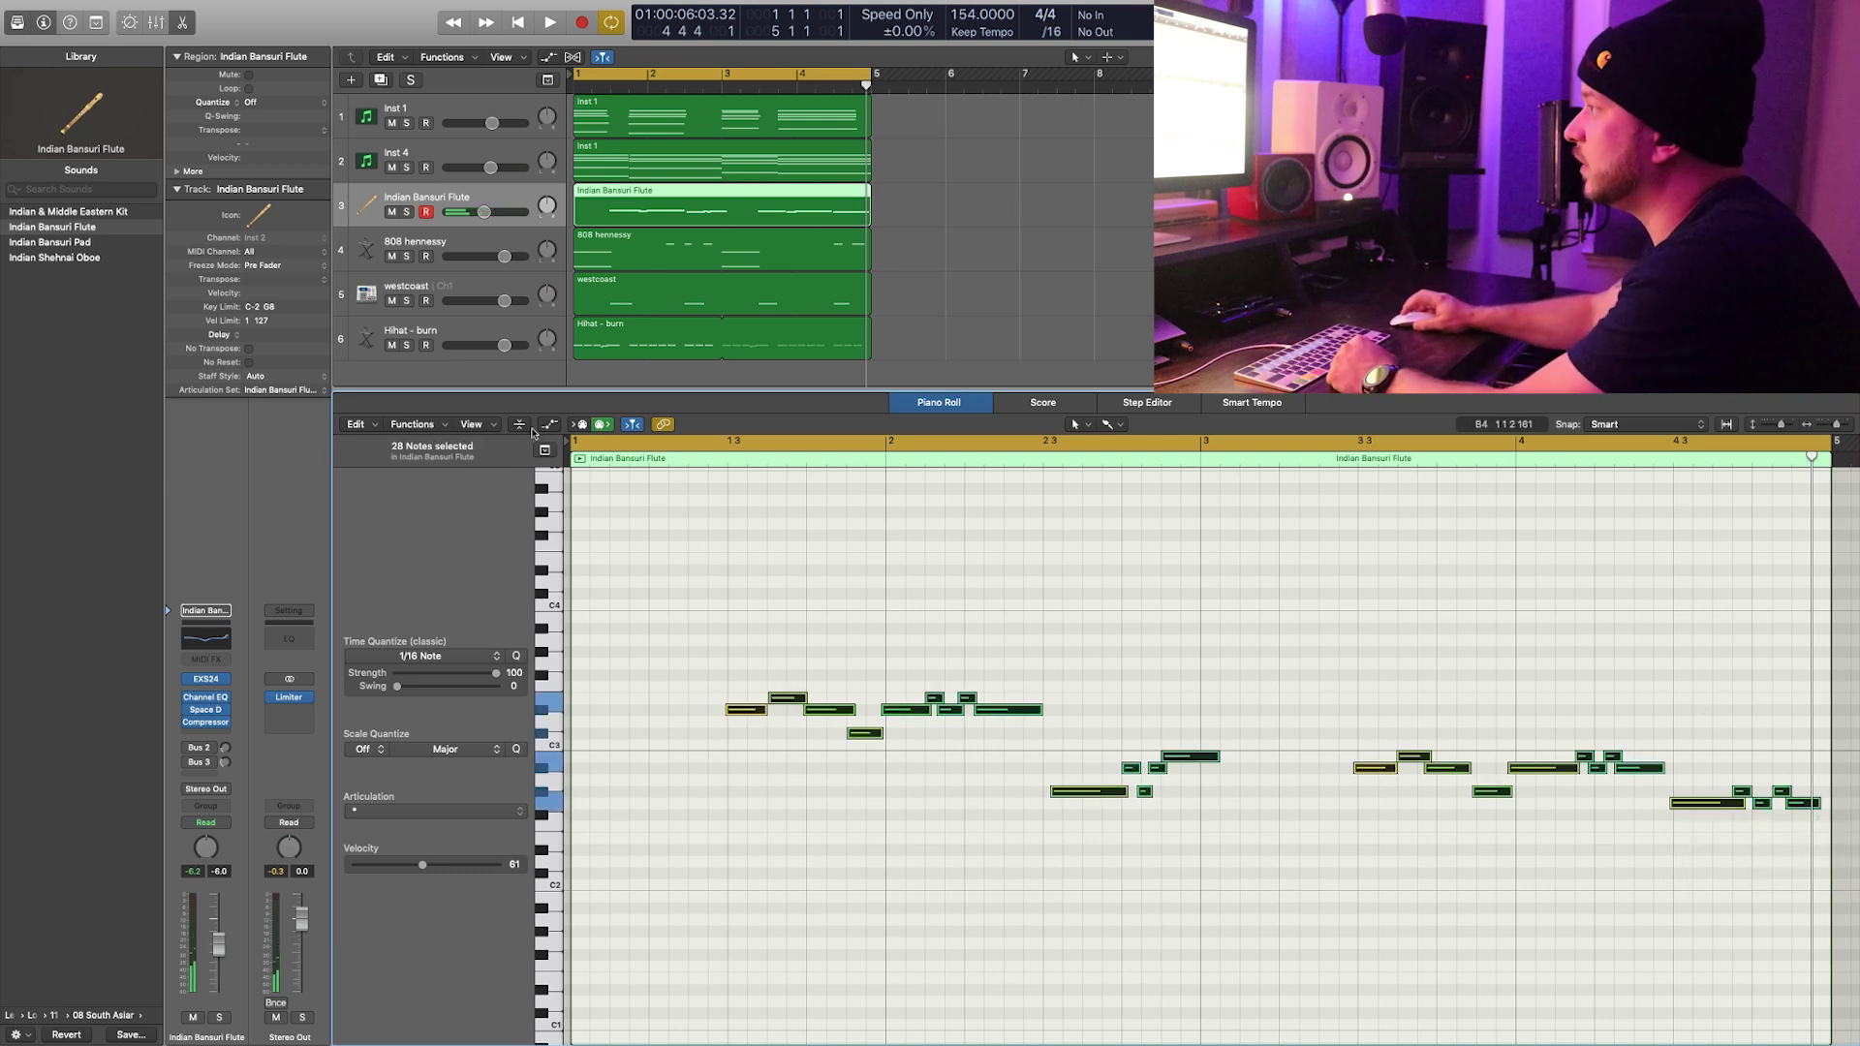
Step: Humanize all 28 flute notes via MIDI Transform, then select three notes for velocity 94
click(424, 423)
mouse_move(463, 567)
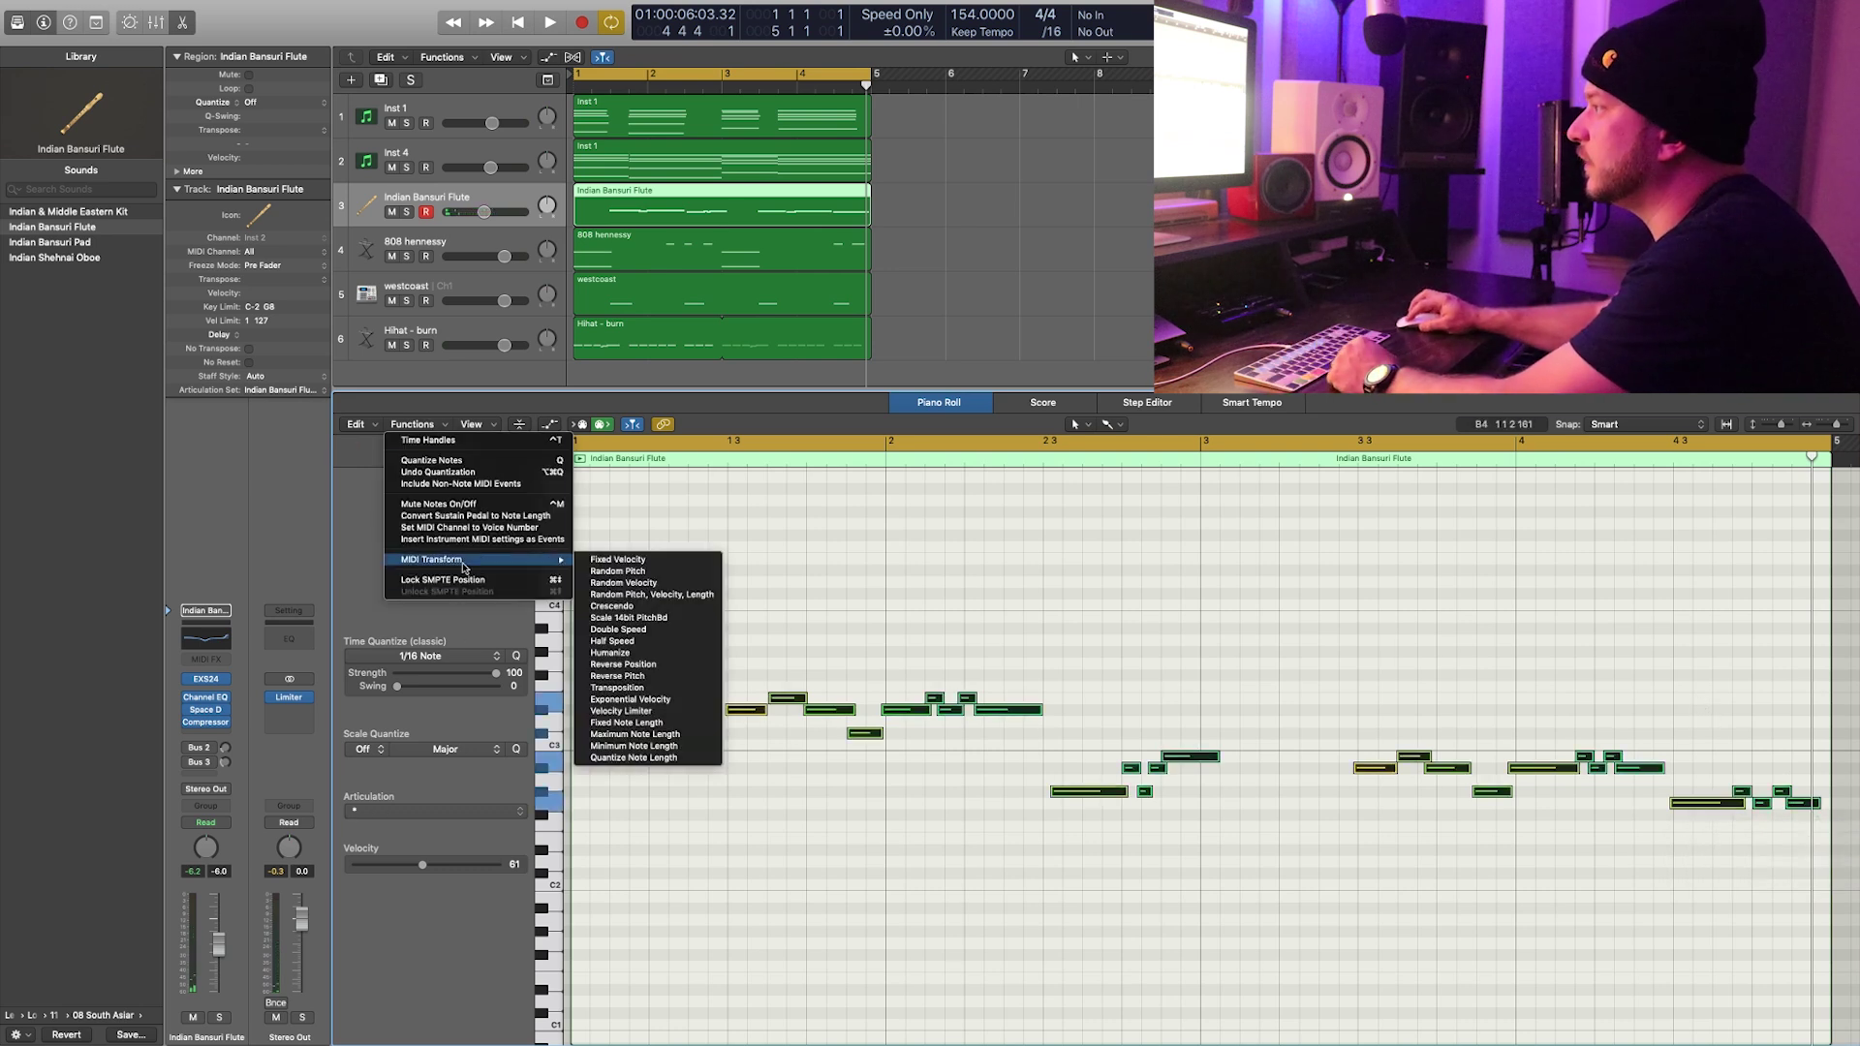
click(679, 658)
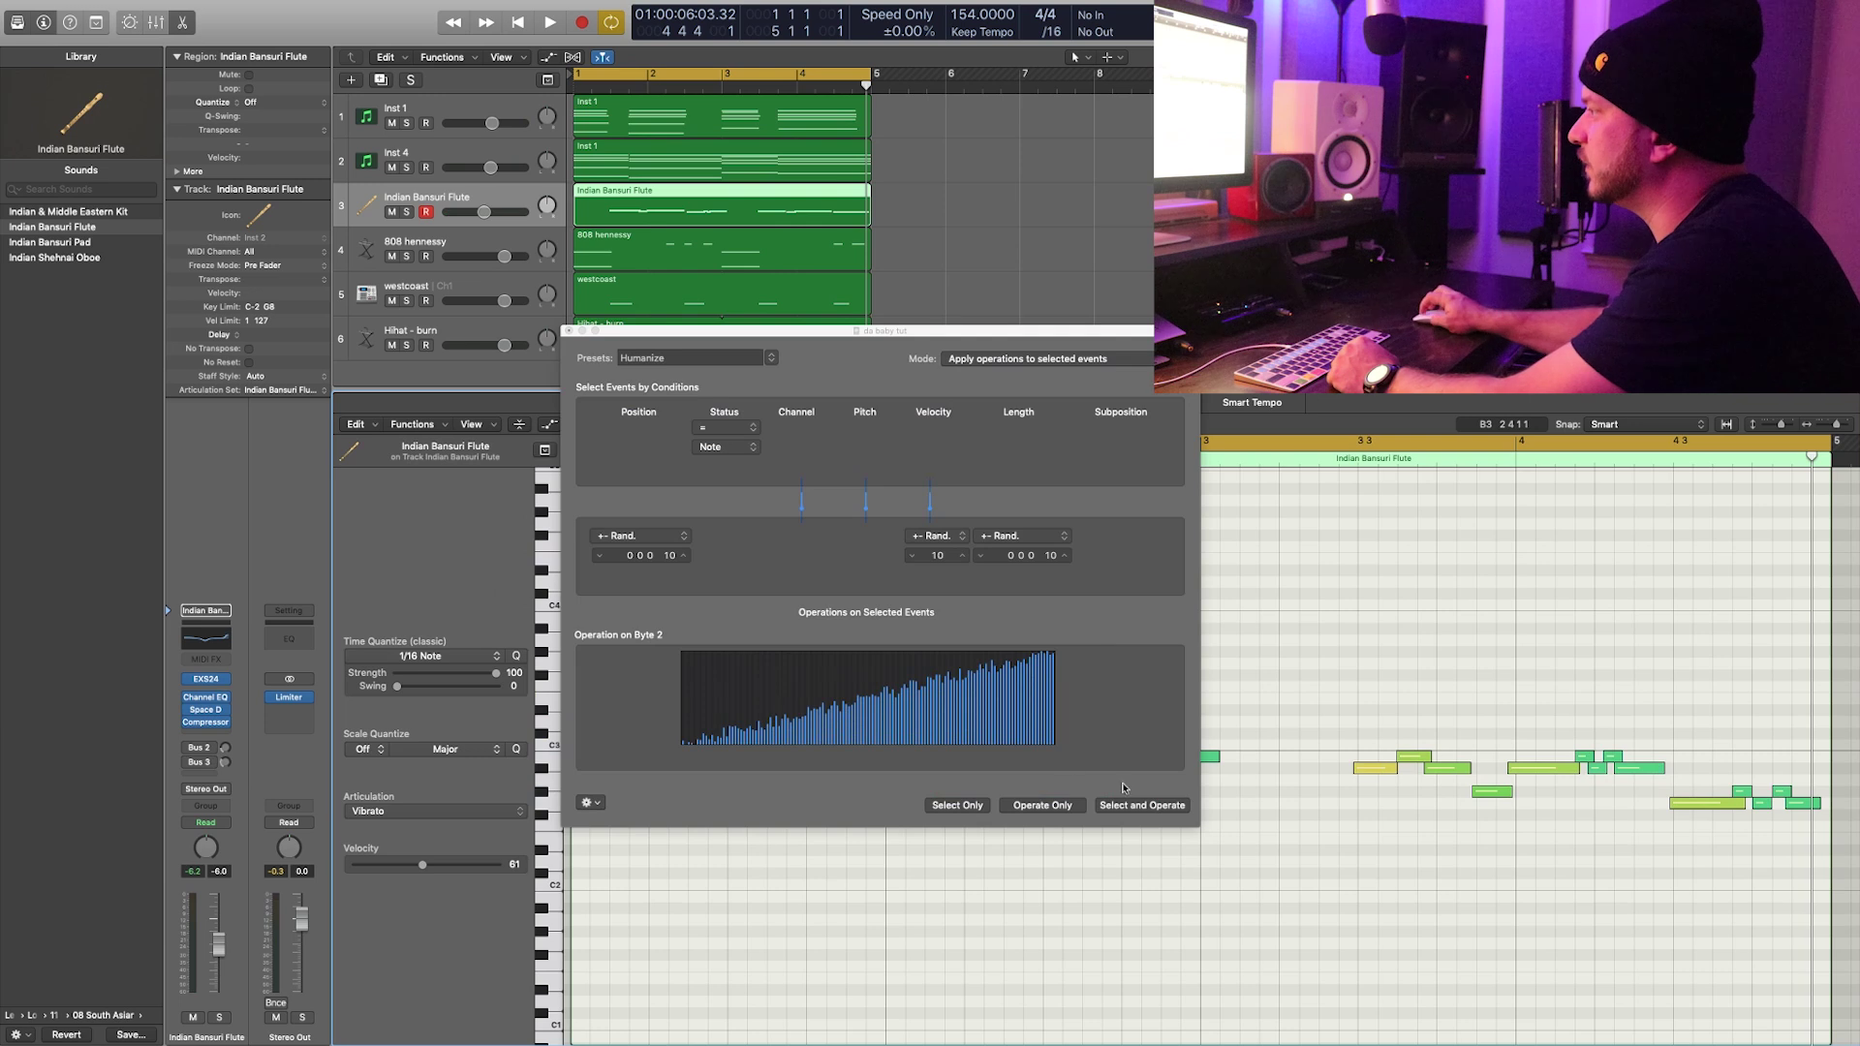
click(1132, 804)
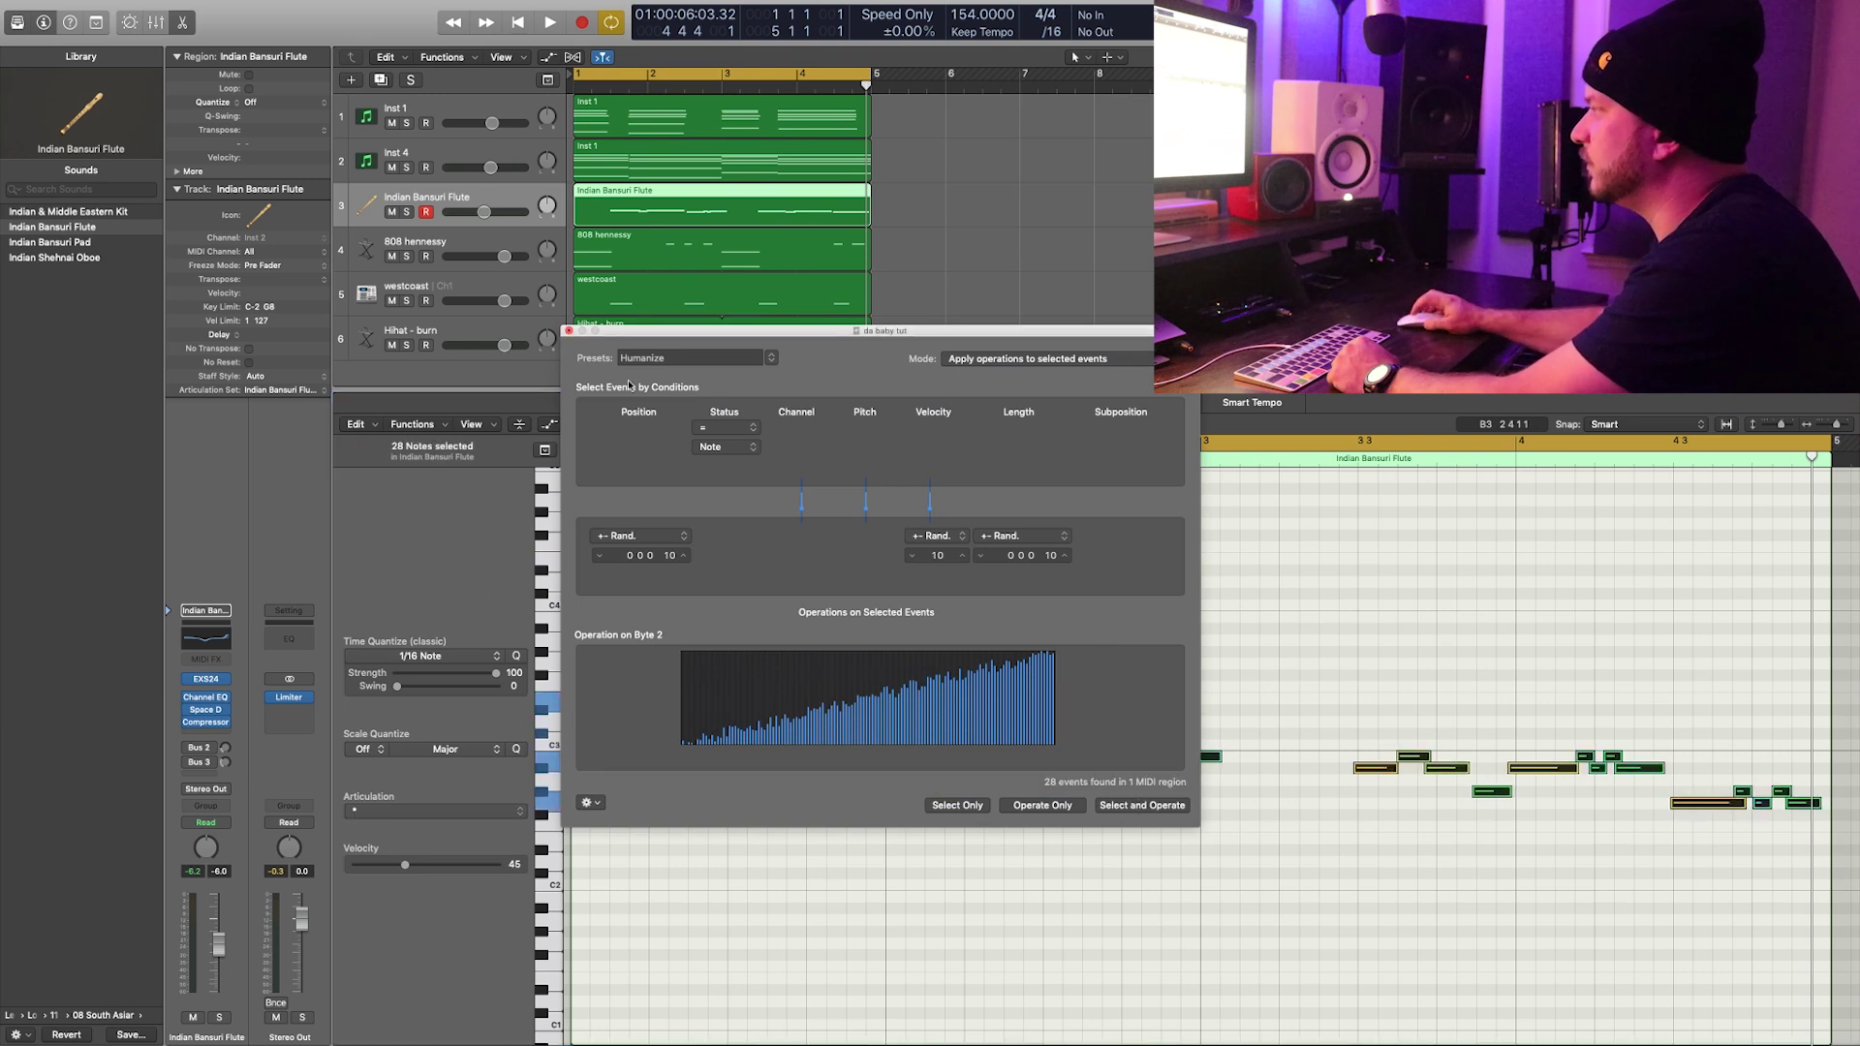
click(566, 331)
click(1124, 654)
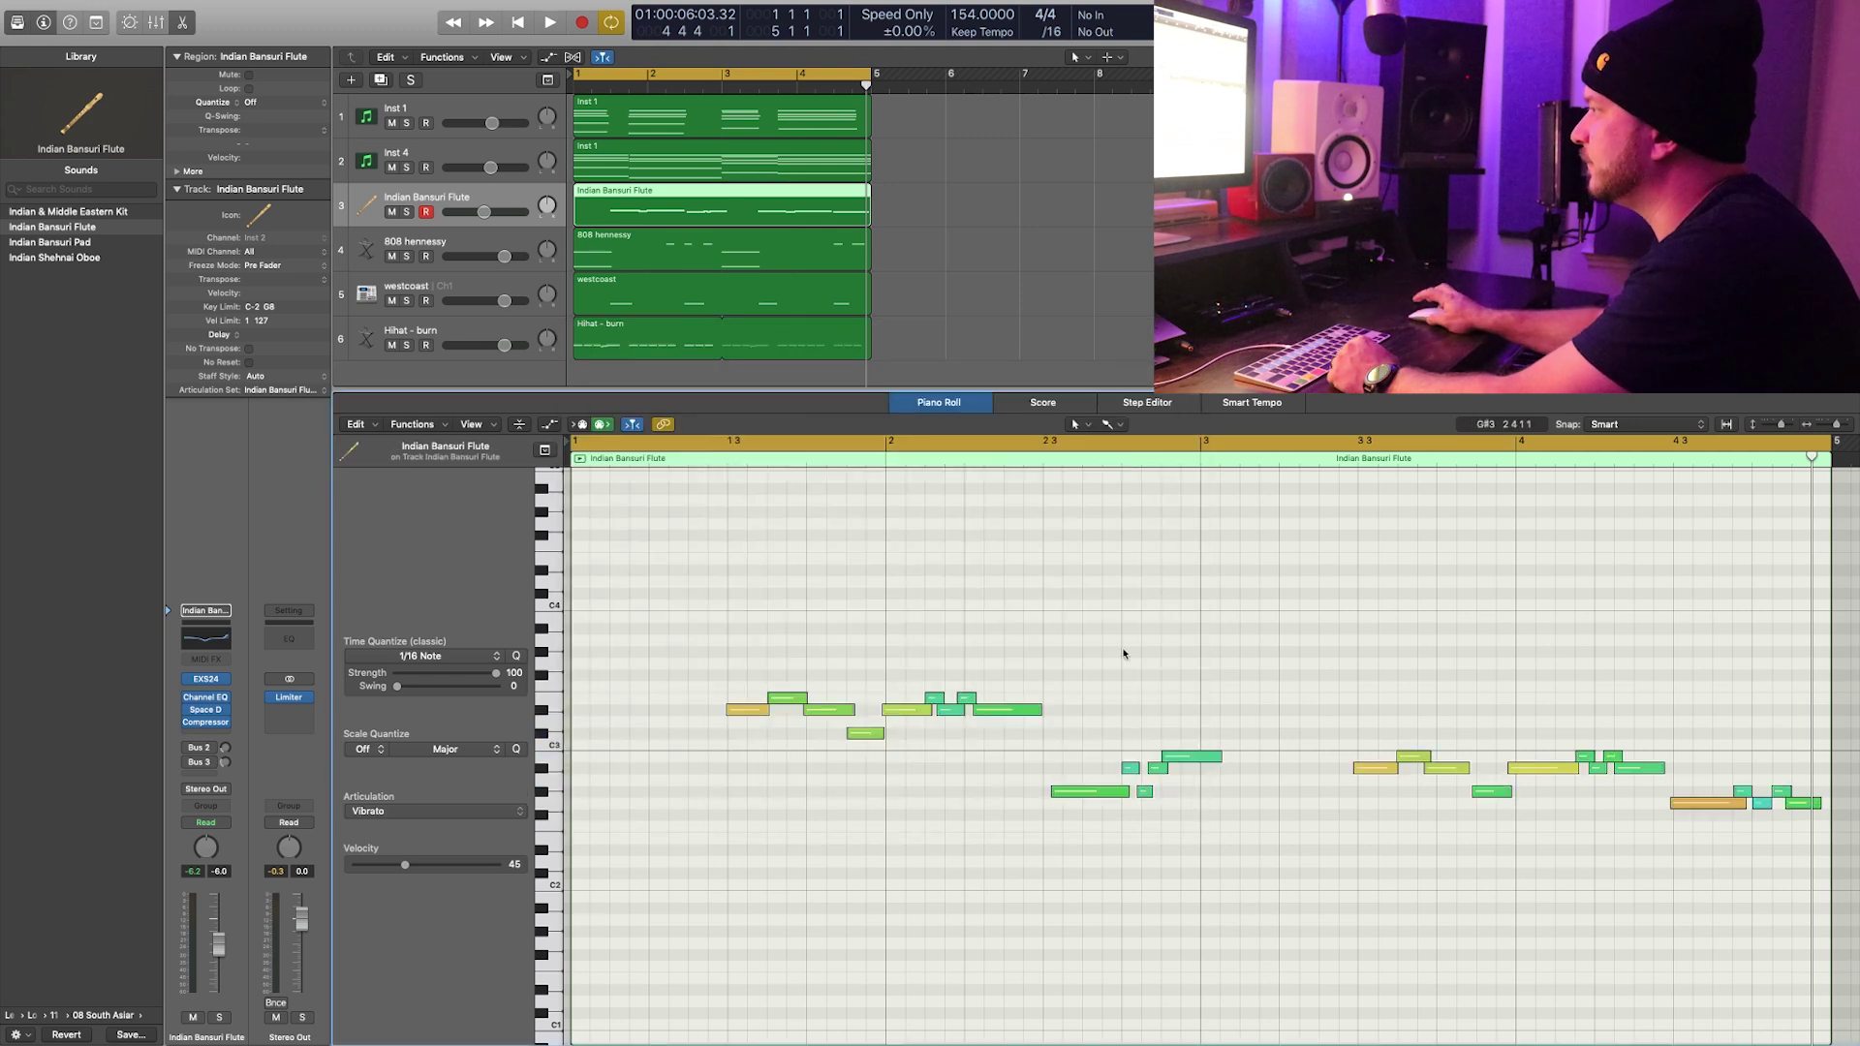
shift+click(1381, 768)
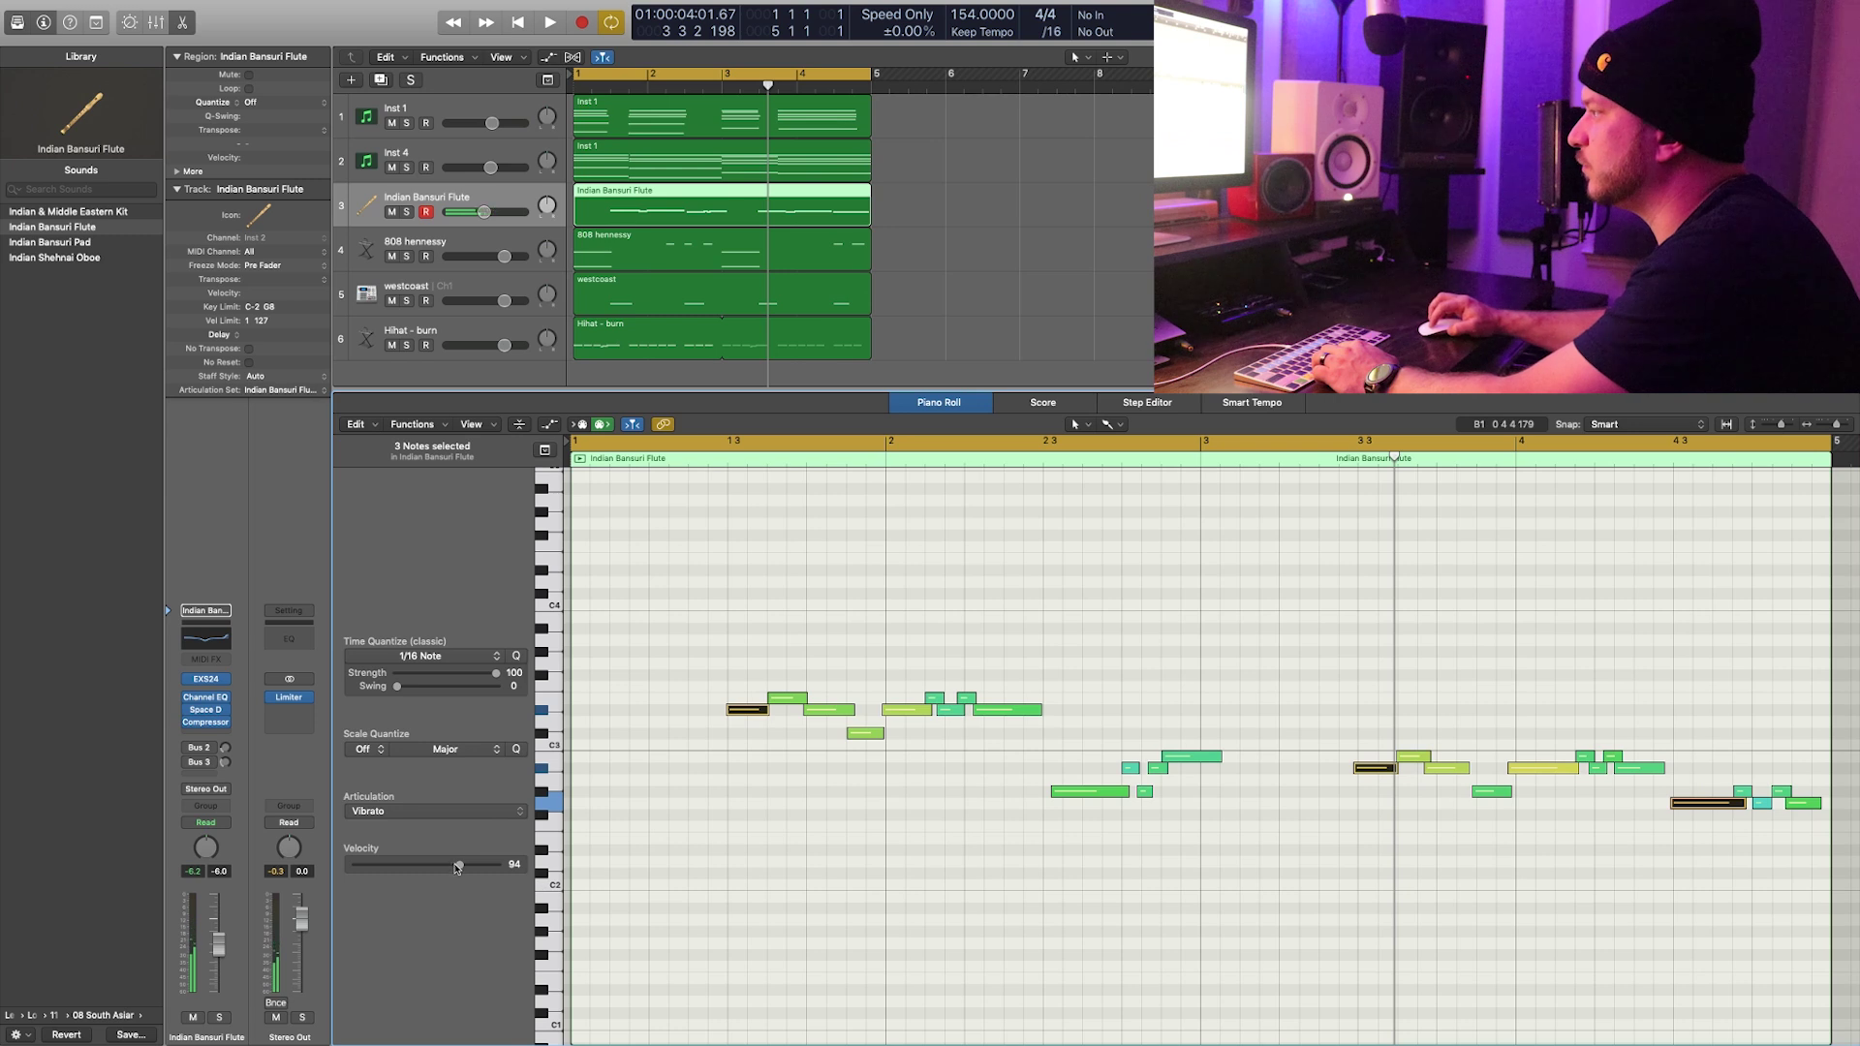
click(1234, 578)
key(space)
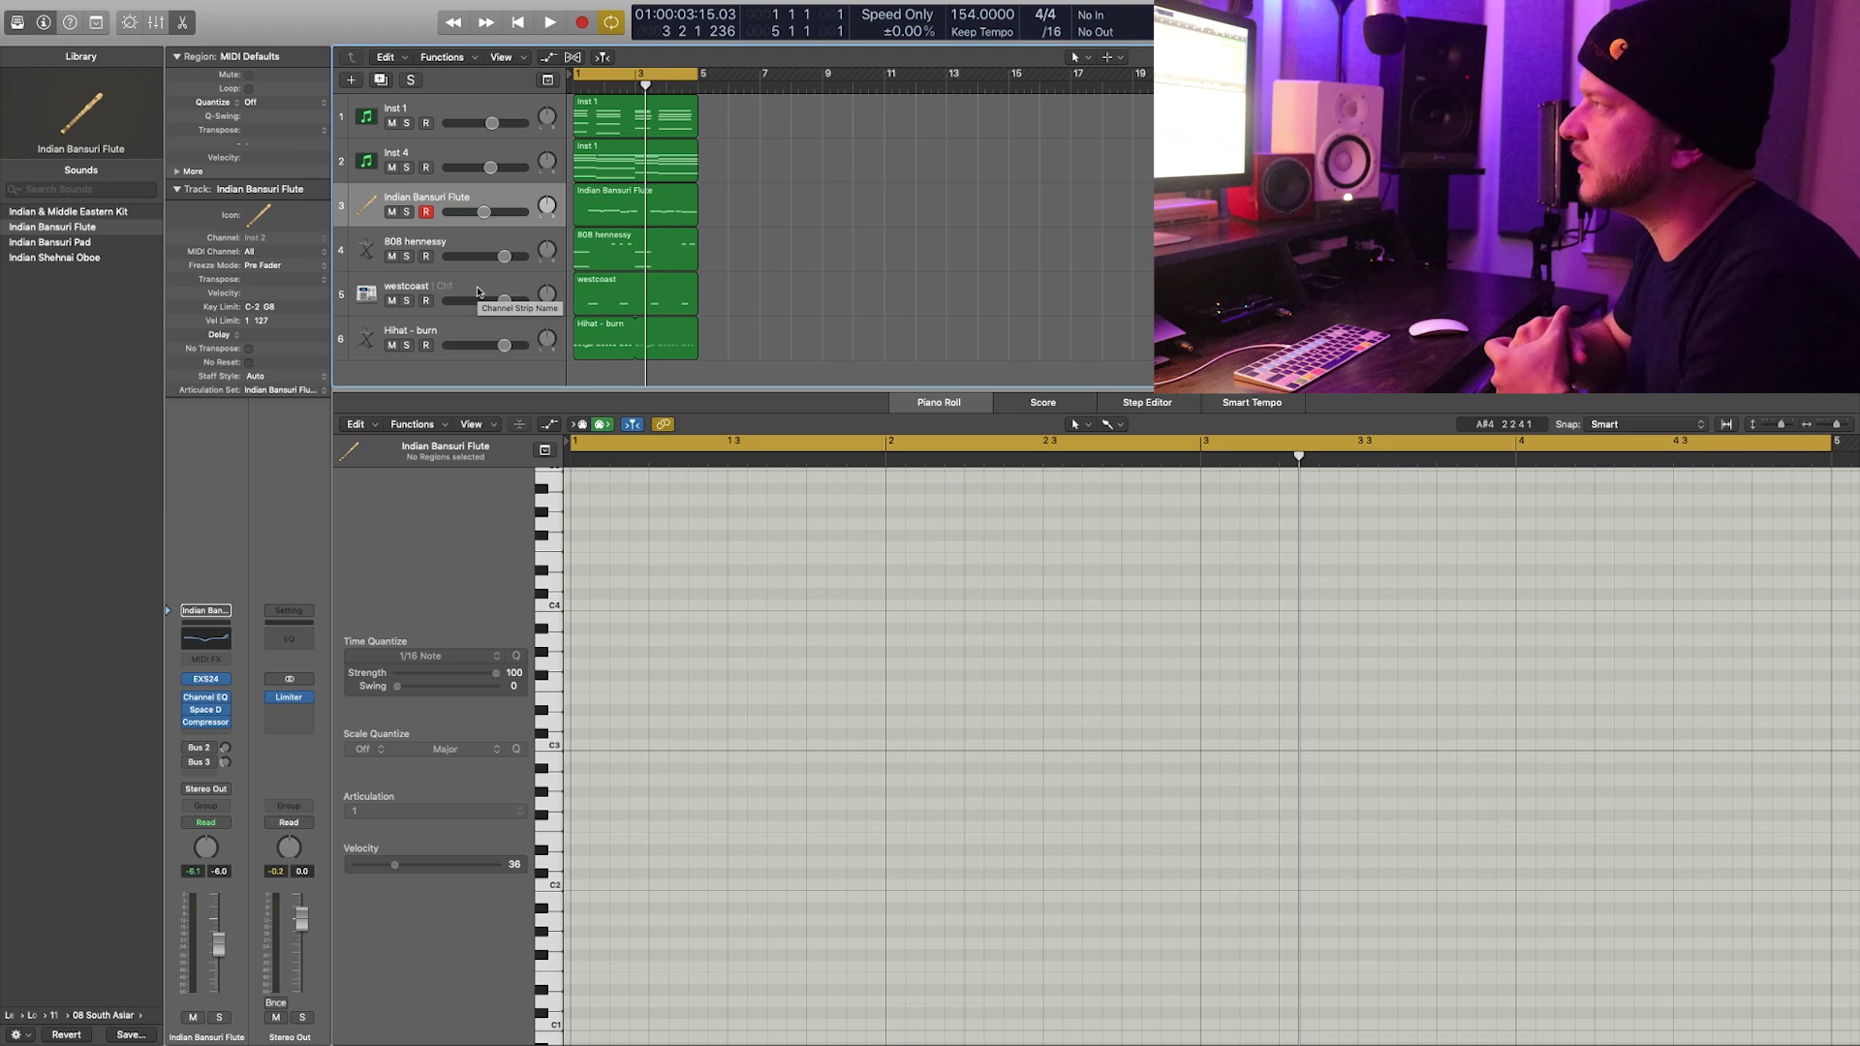
Step: Repeat the westcoast drum region right after itself with Cmd+R
click(615, 305)
key(super+r)
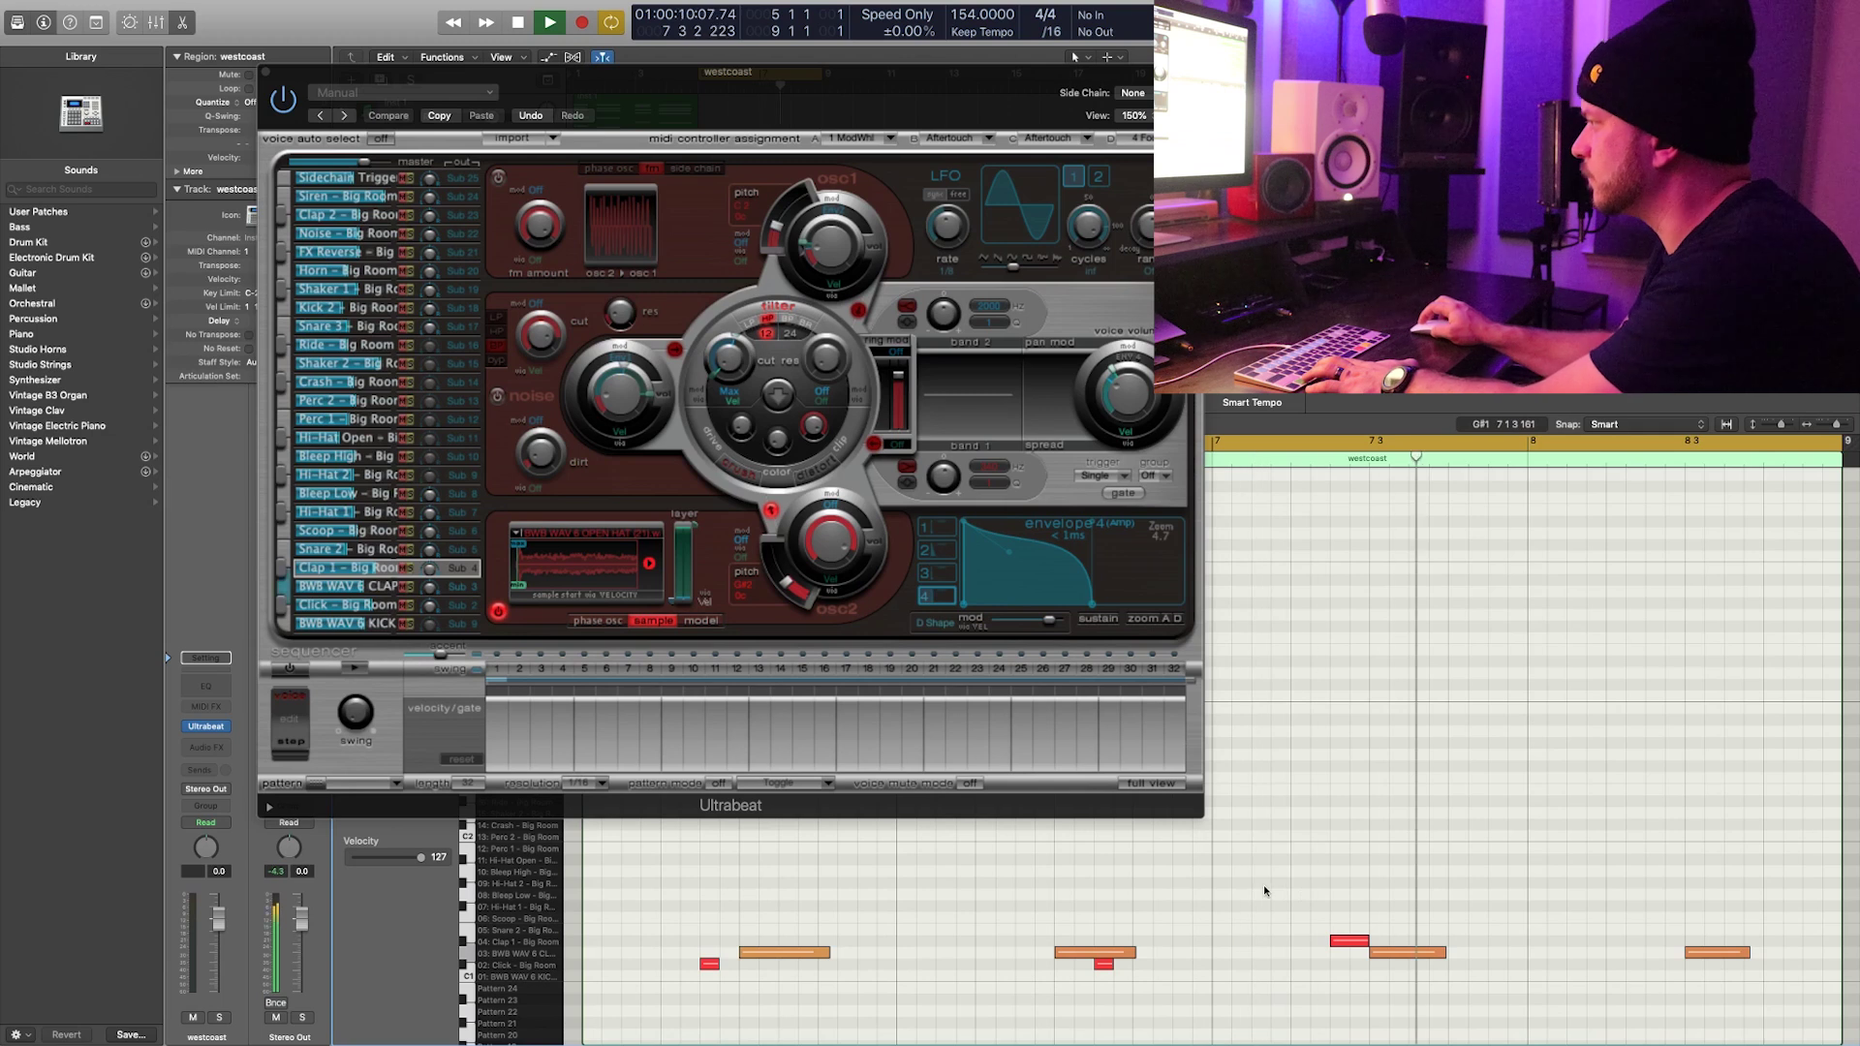
key(space)
Step: Audition the westcoast drums in Ultrabeat during playback, then close the instrument window
click(388, 570)
key(space)
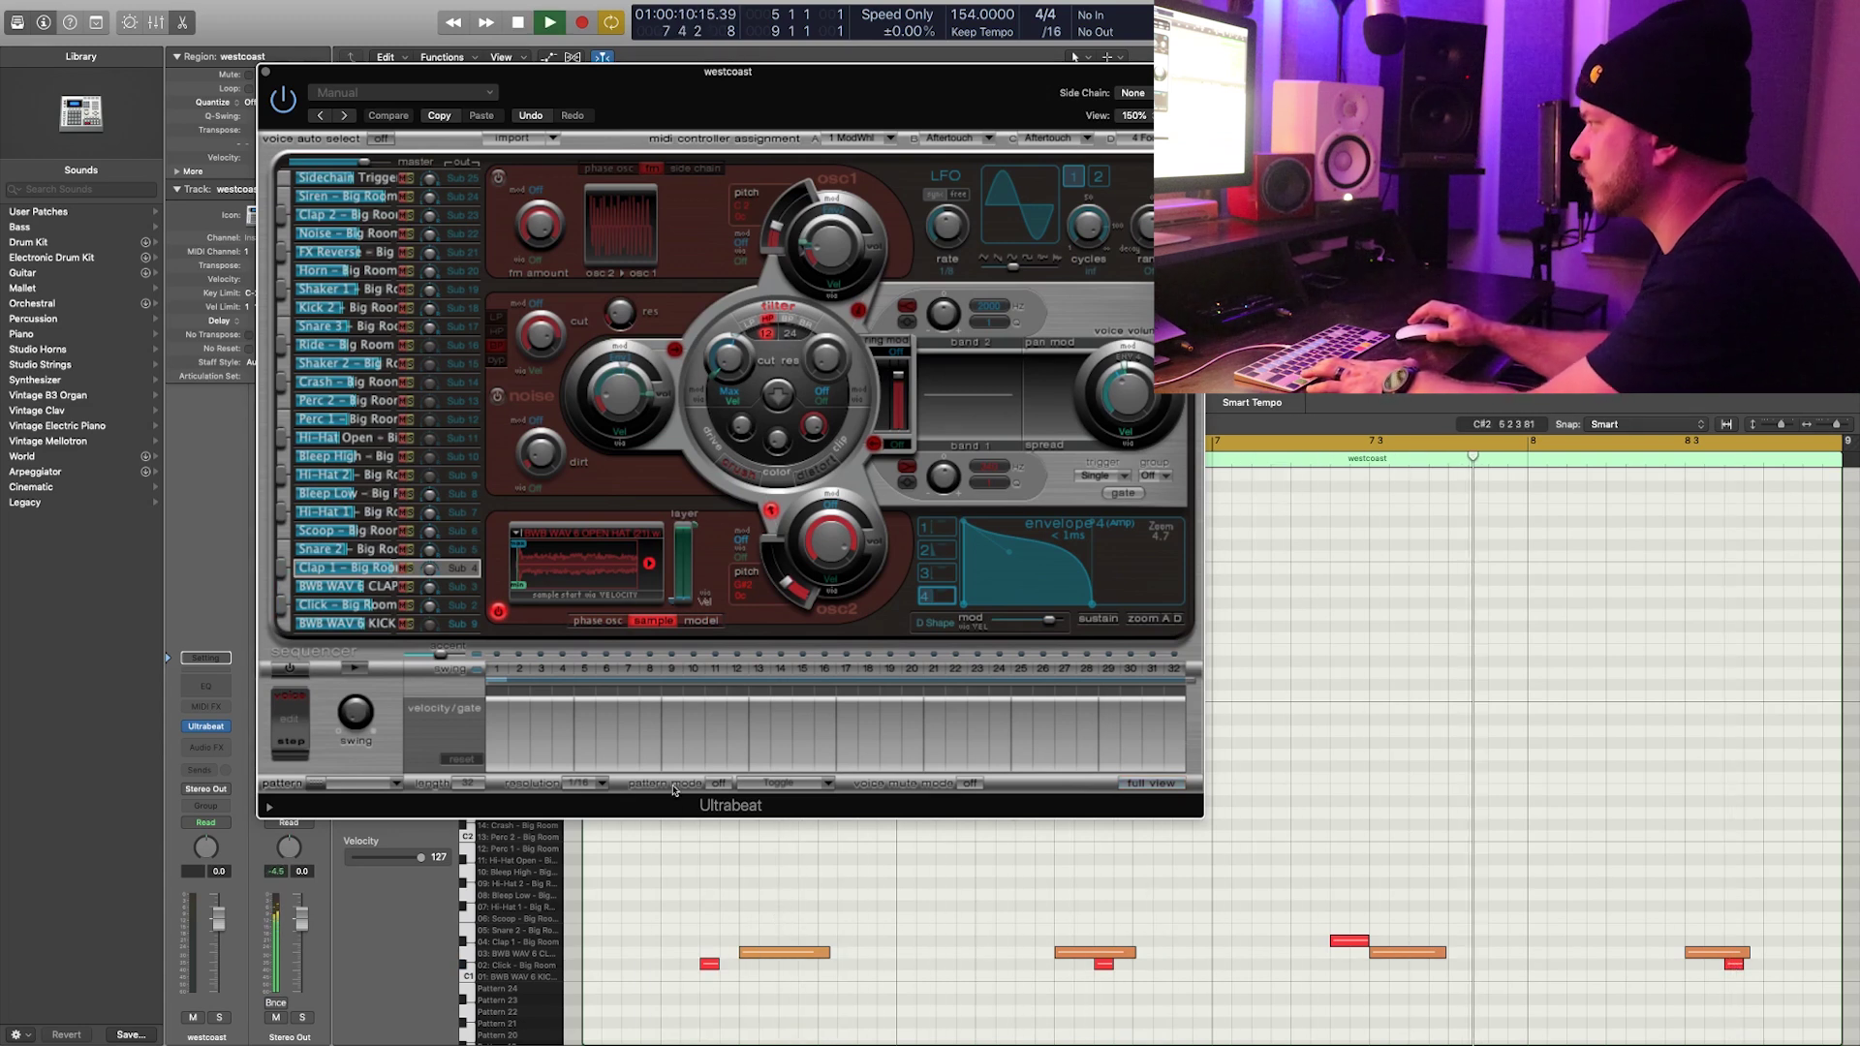
key(super+w)
click(1005, 330)
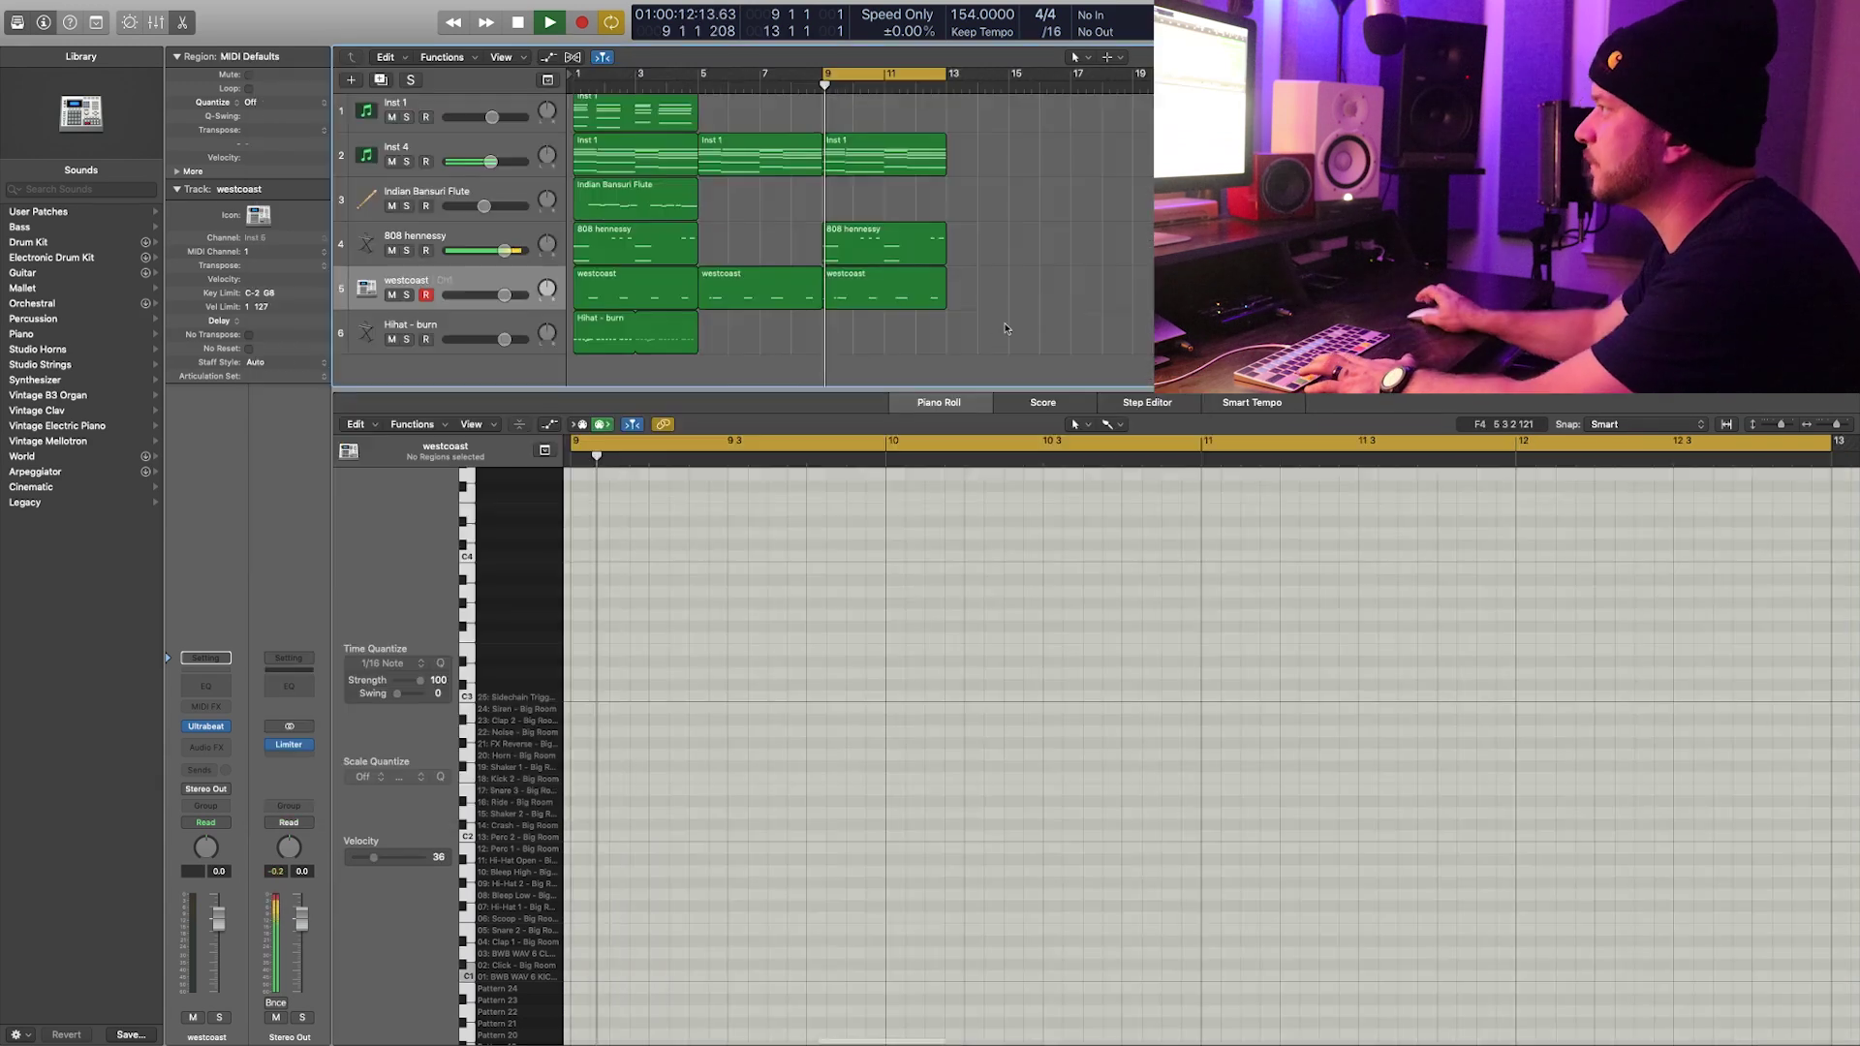
Step: Pencil extra C1 hits into the bar 9 westcoast region at bars 10 and 11
click(849, 278)
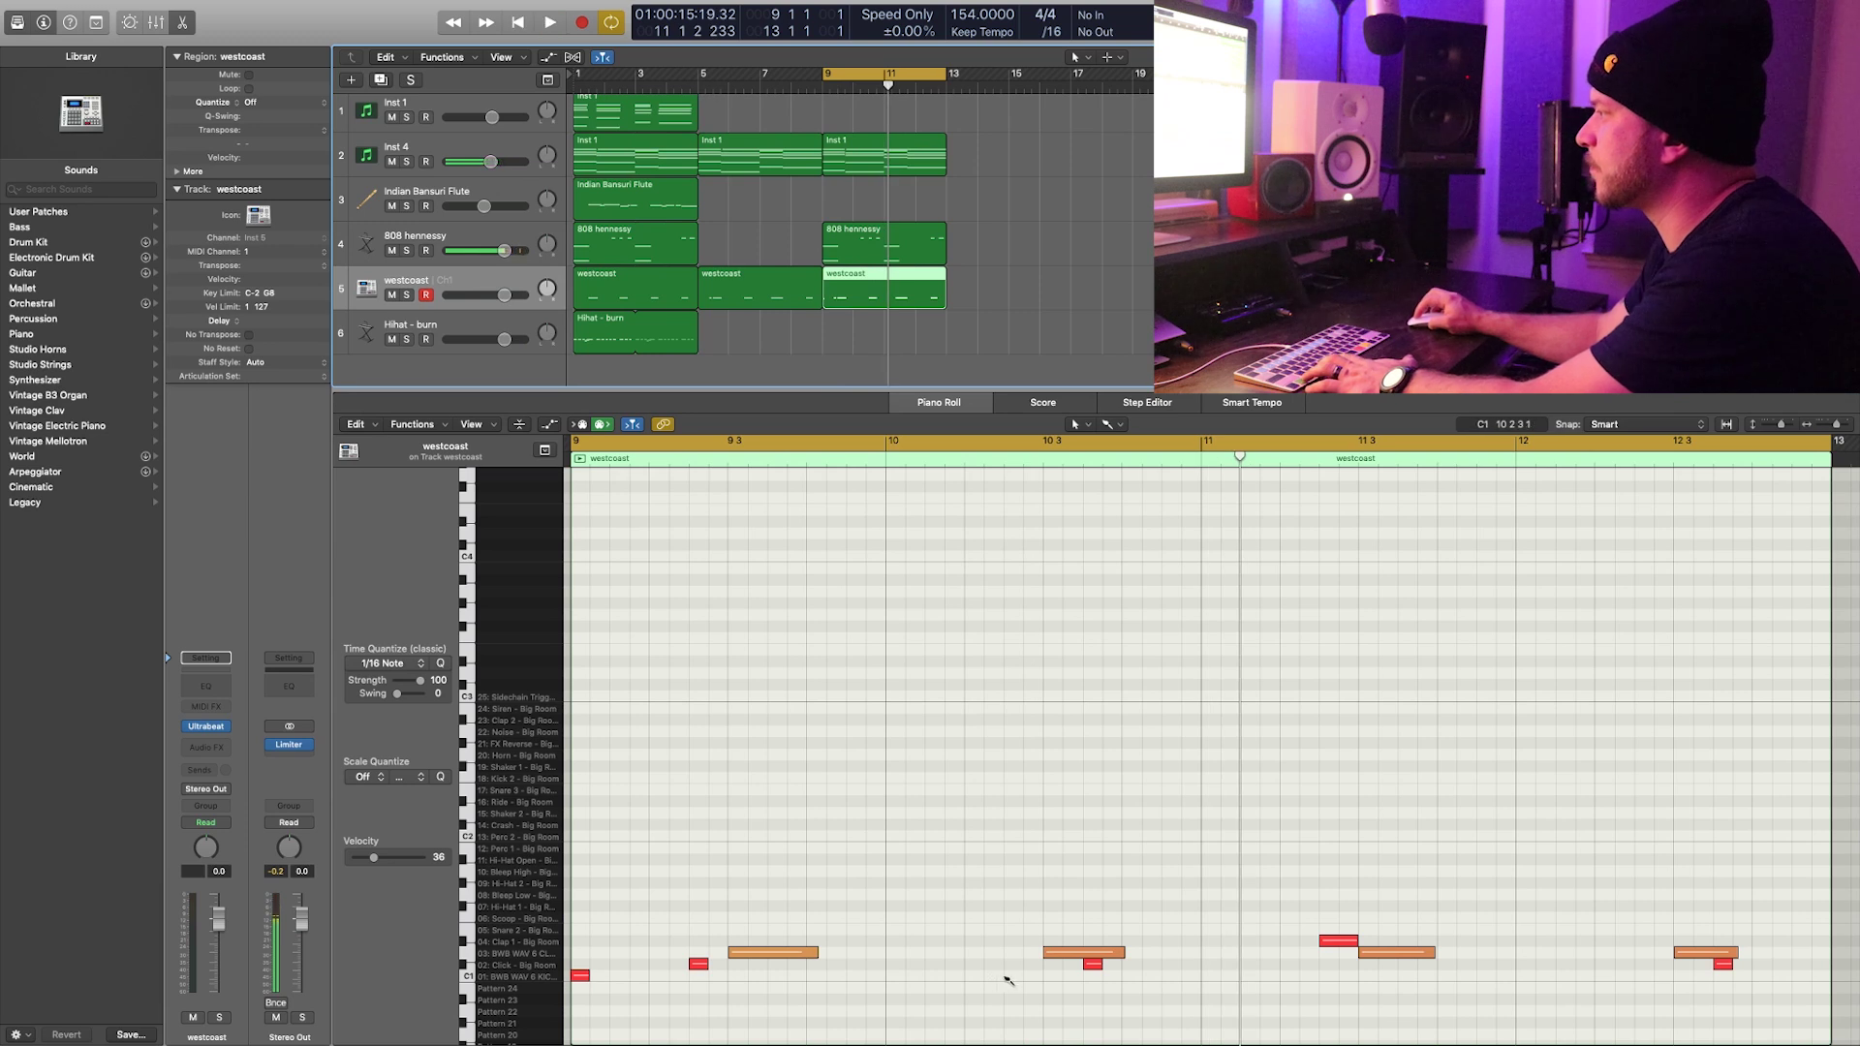
click(974, 977)
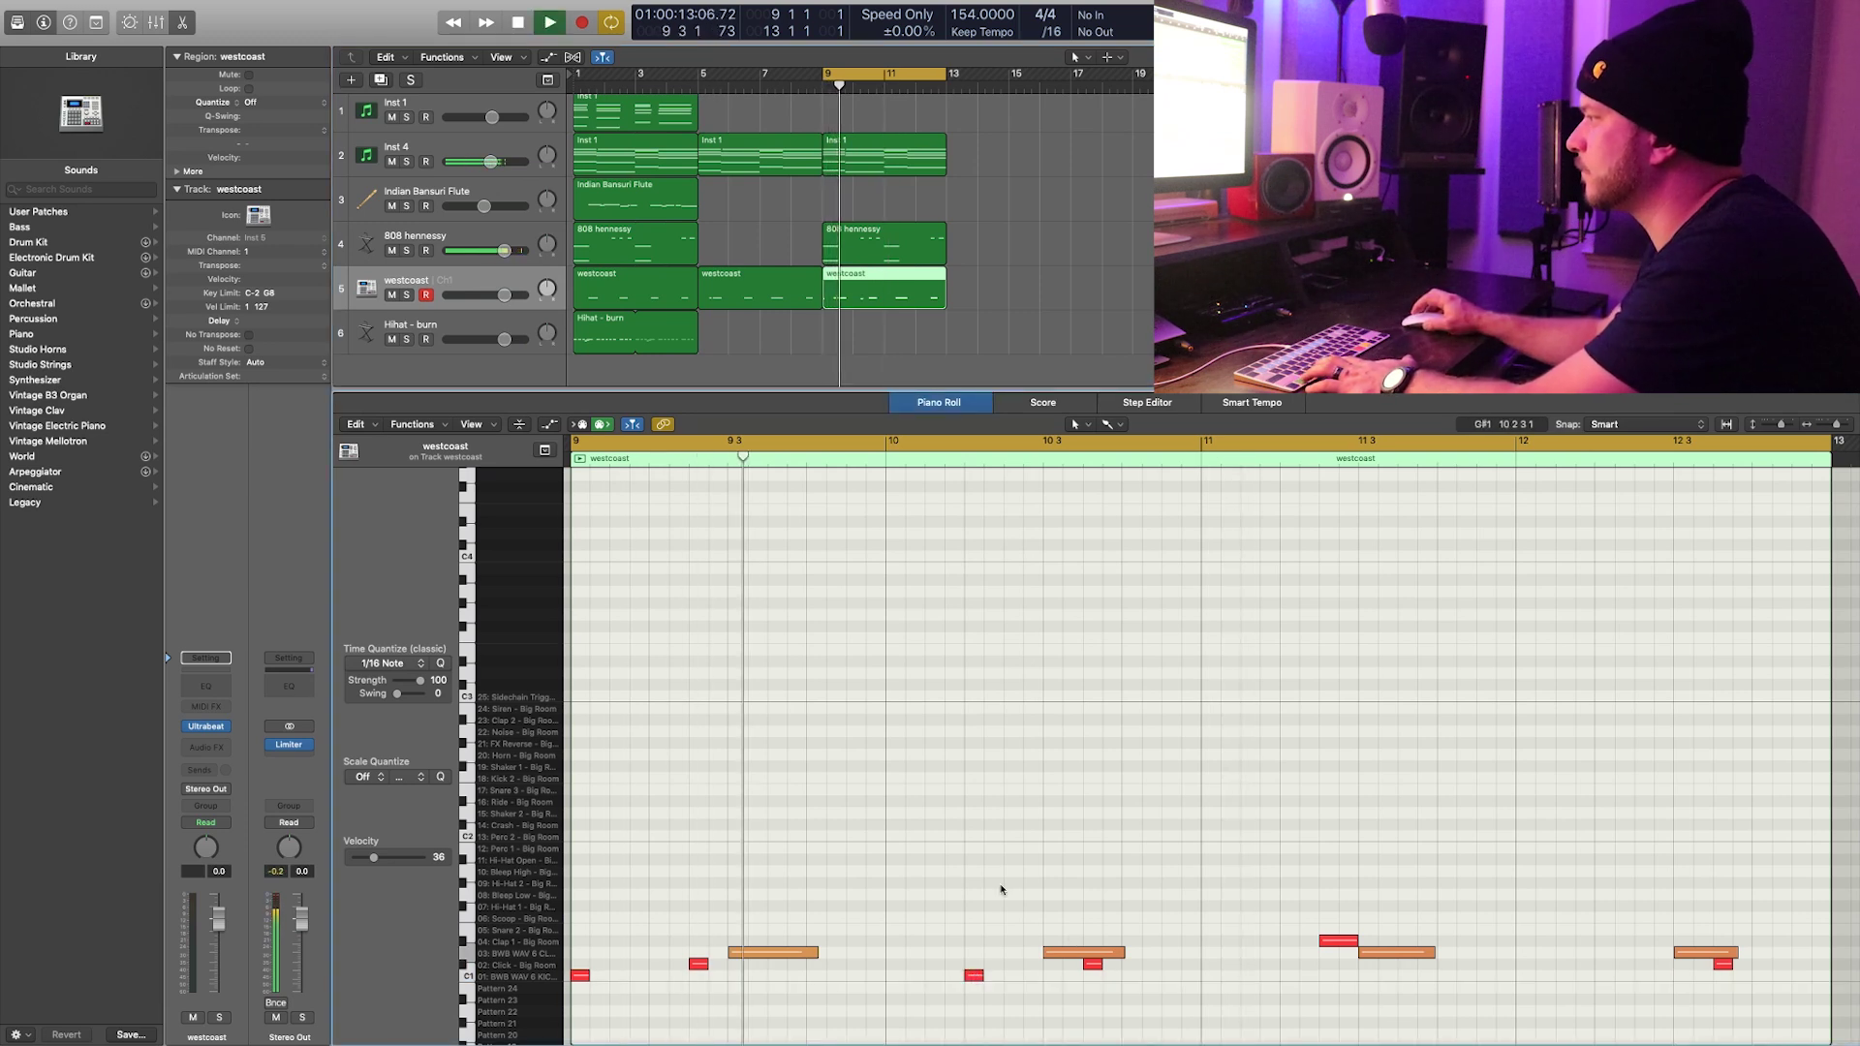
double_click(974, 976)
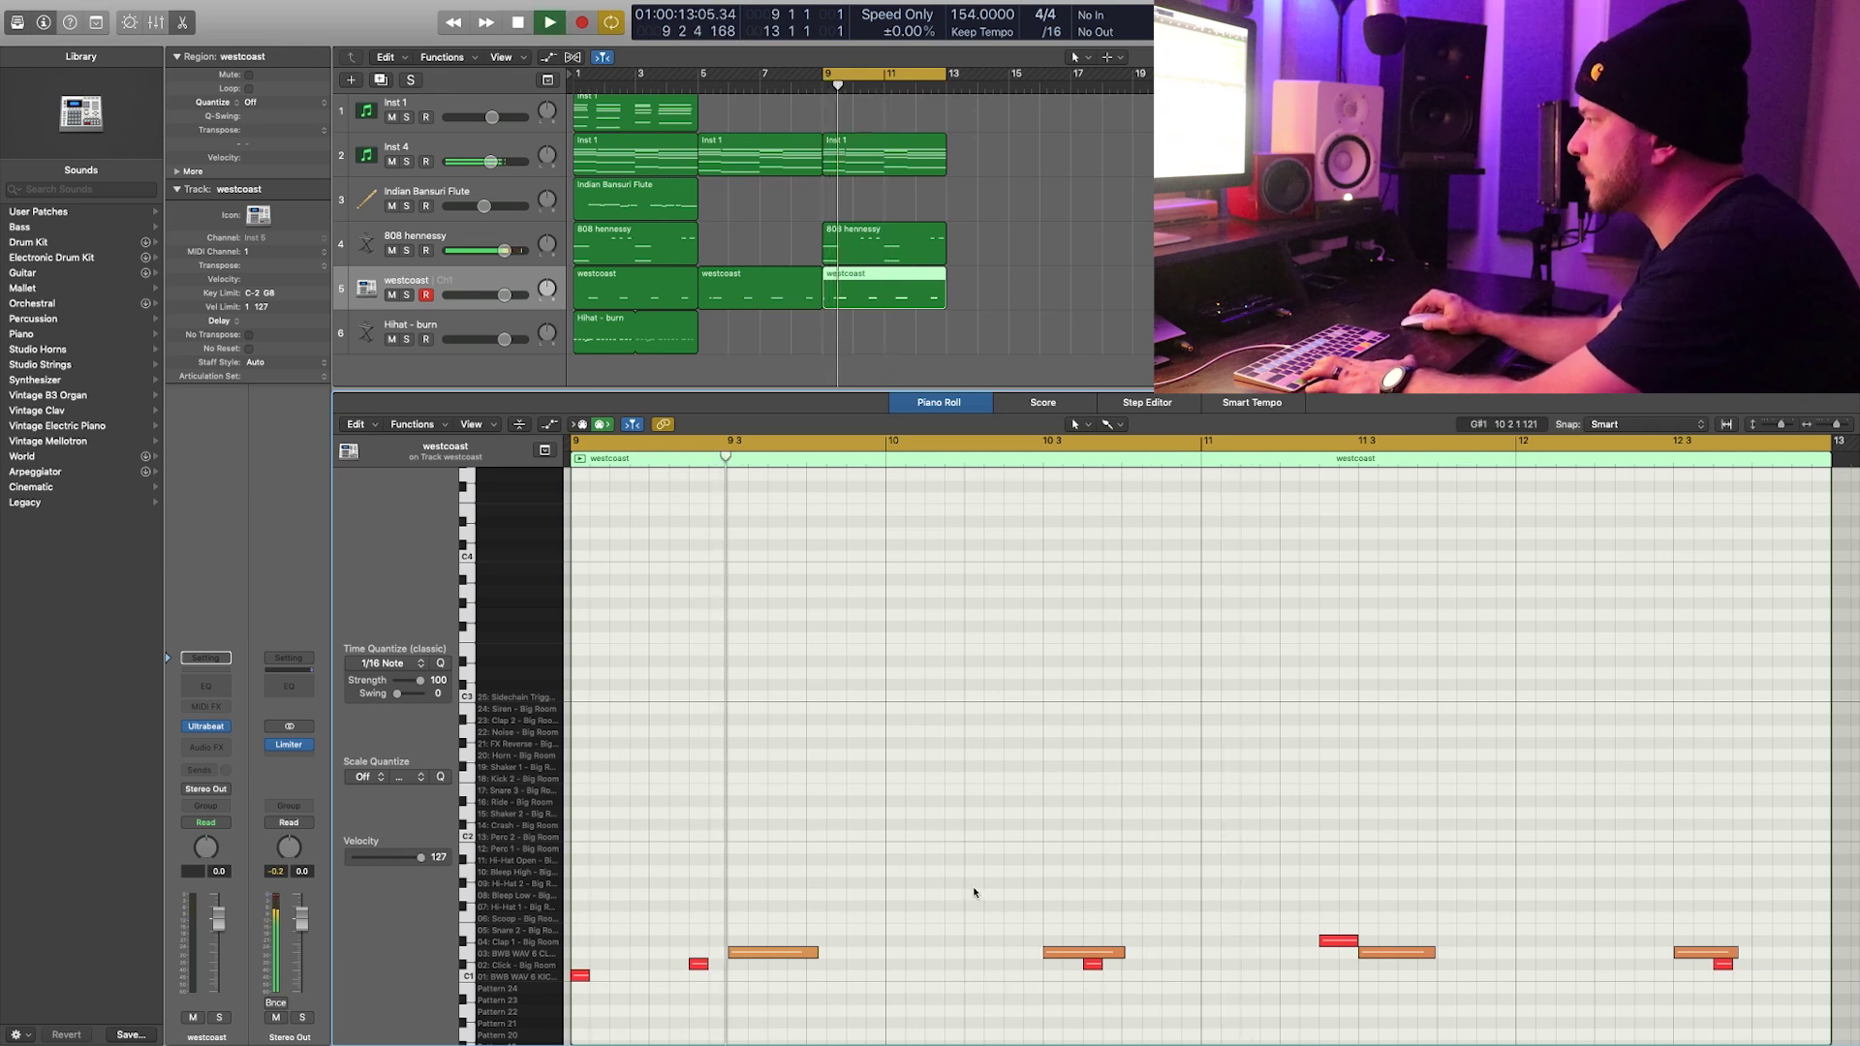
click(1526, 976)
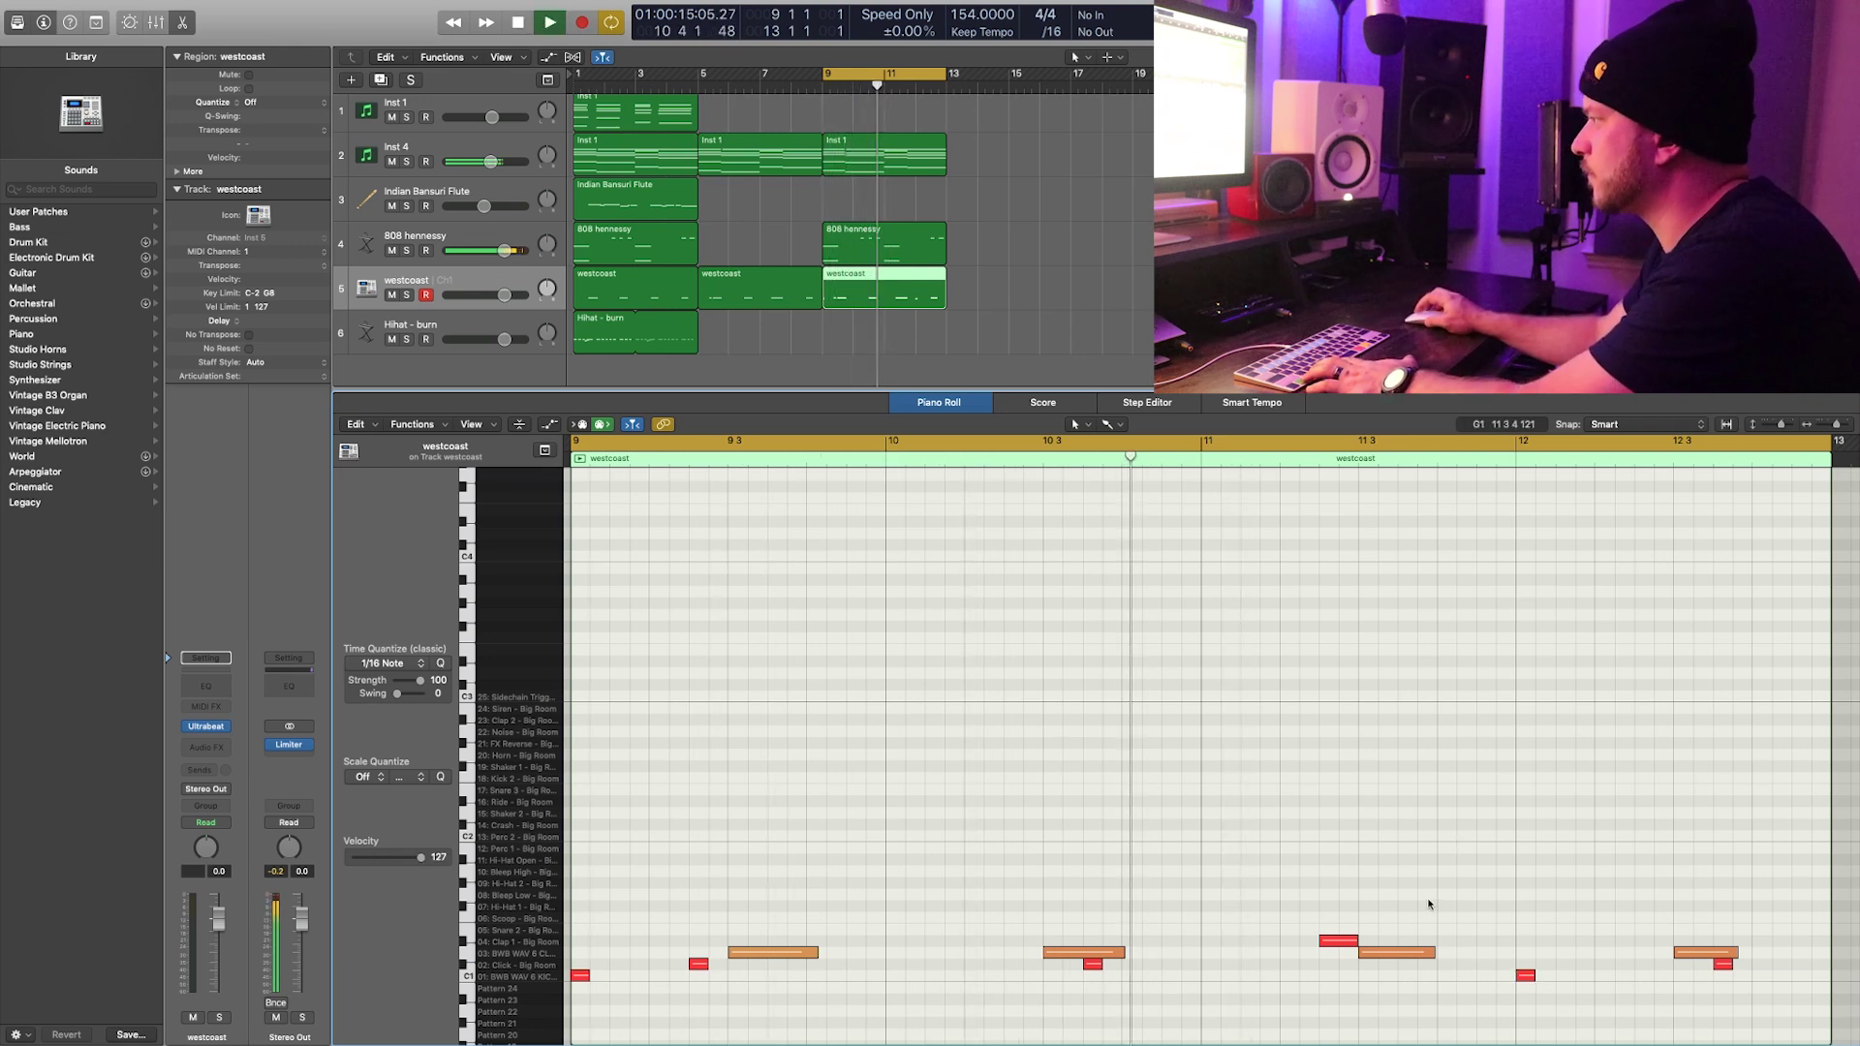
click(1210, 976)
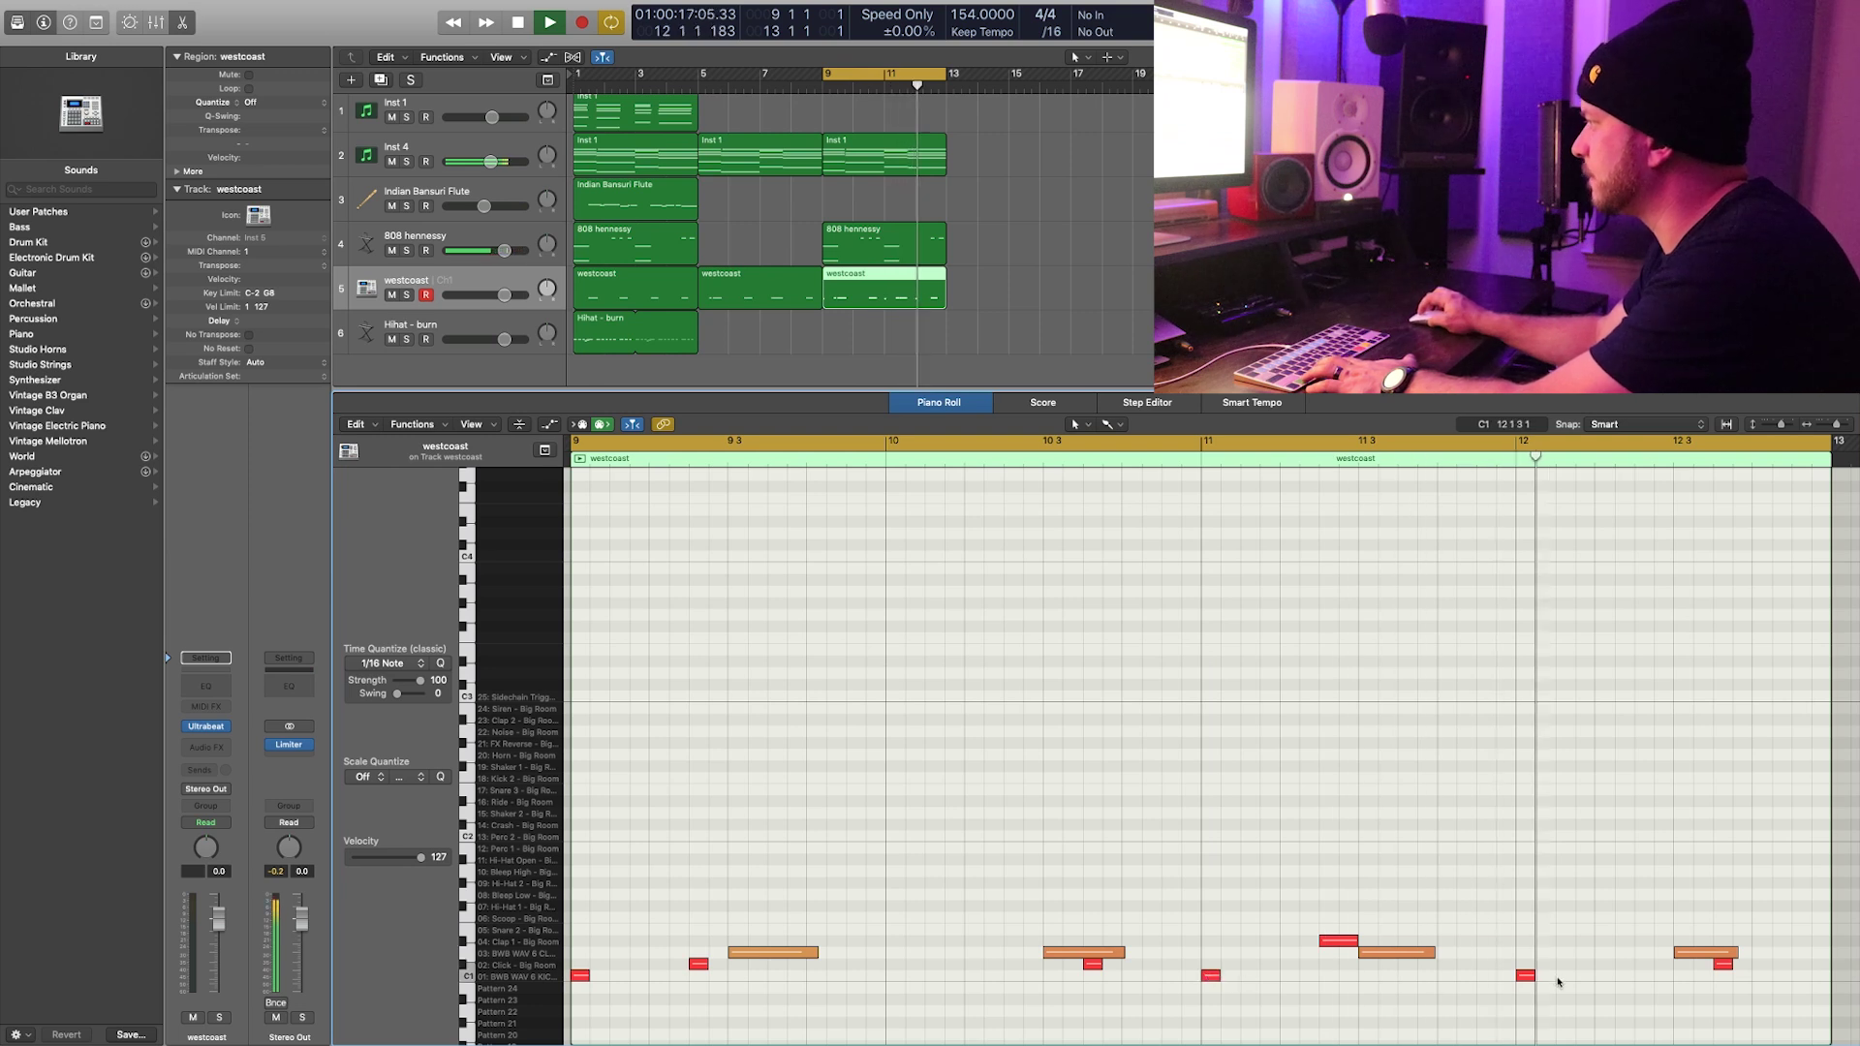
click(1525, 975)
click(1172, 978)
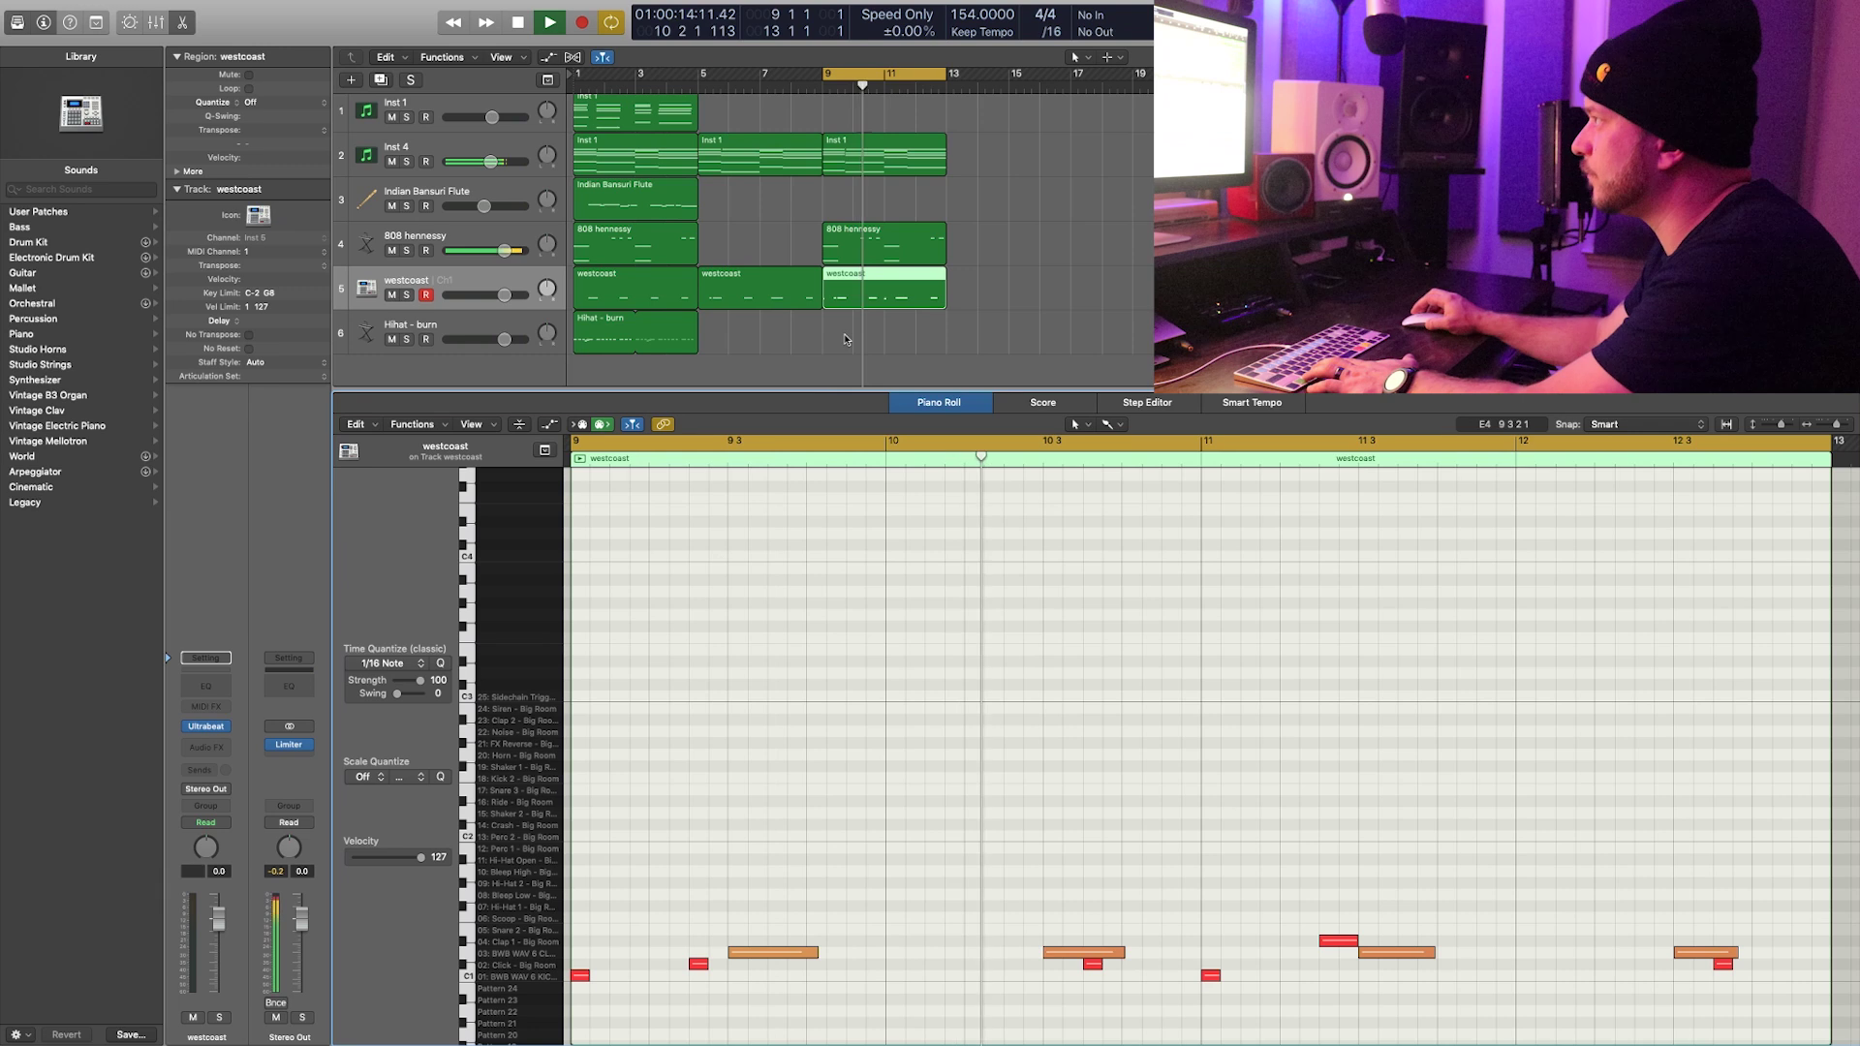
Step: Option-drag a copy of the Hihat - burn region to bar 9
right_click(602, 339)
click(692, 332)
drag(645, 329, 849, 331)
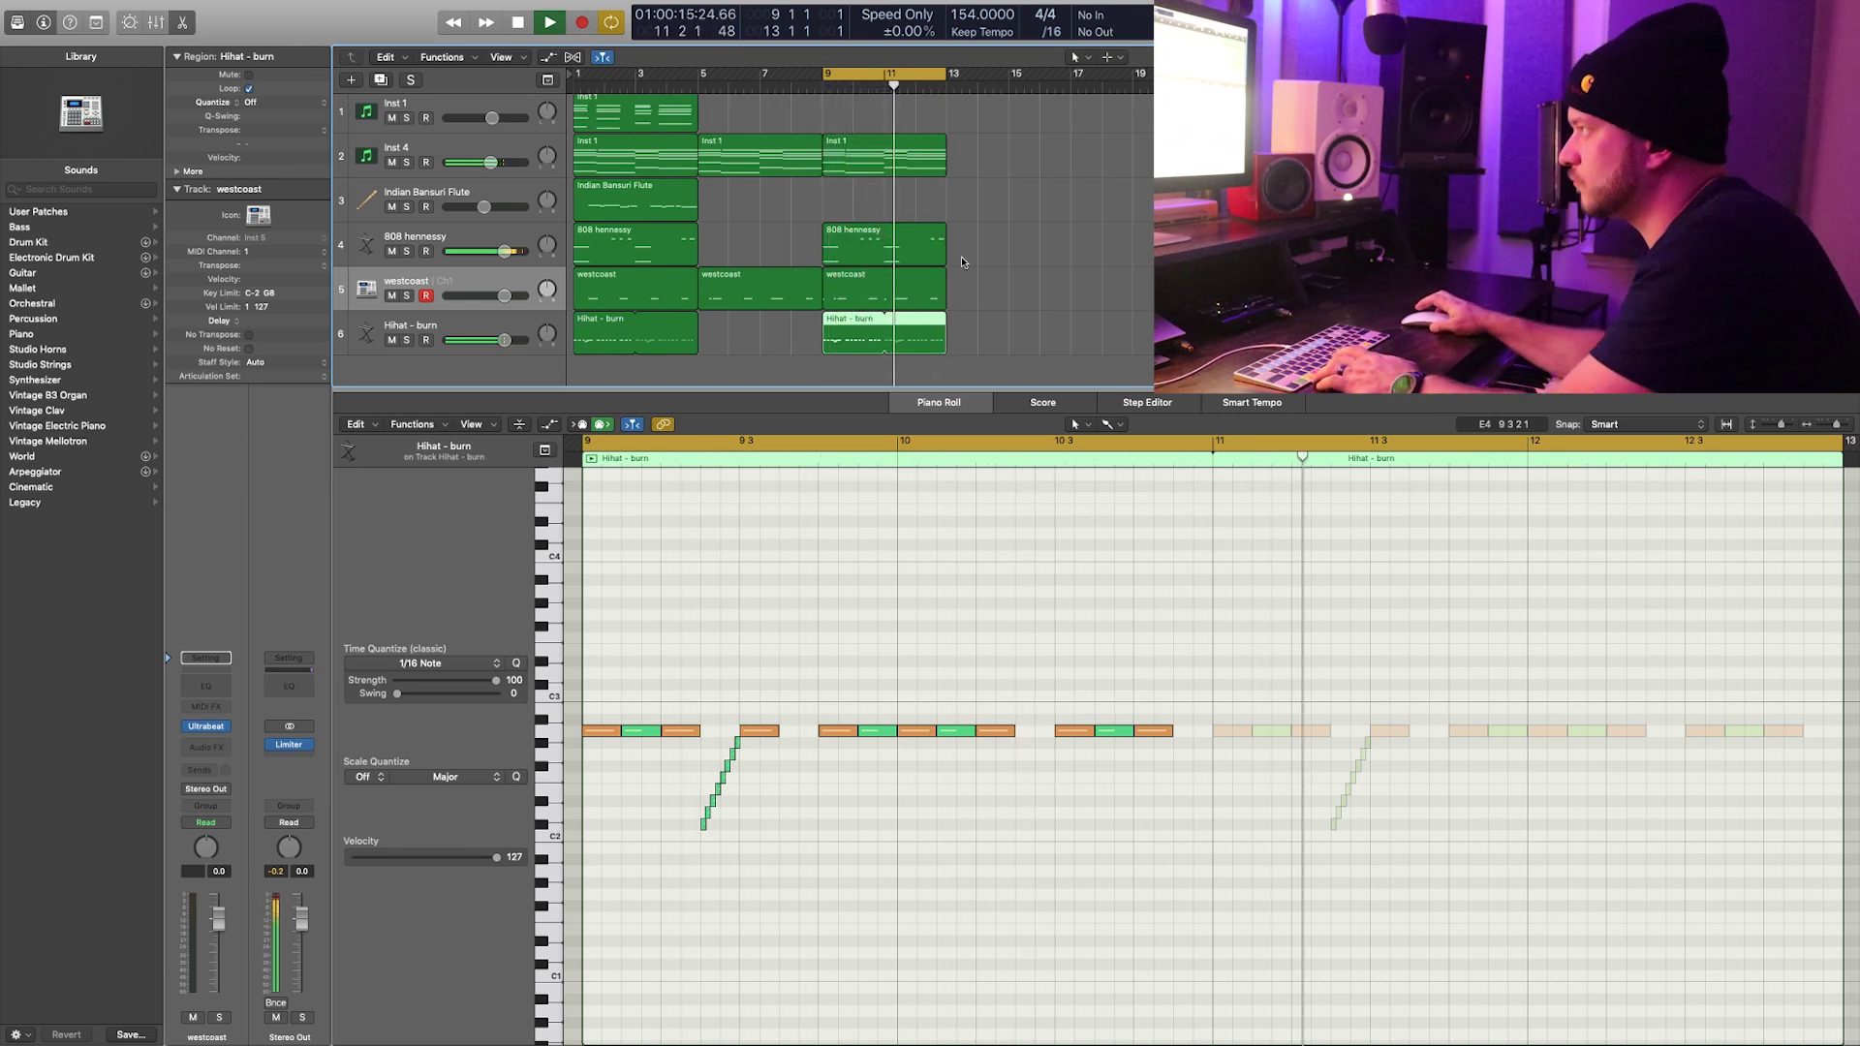
Step: Copy the Inst 1 region to bar 9 and delete the Inst 4 region there
click(975, 230)
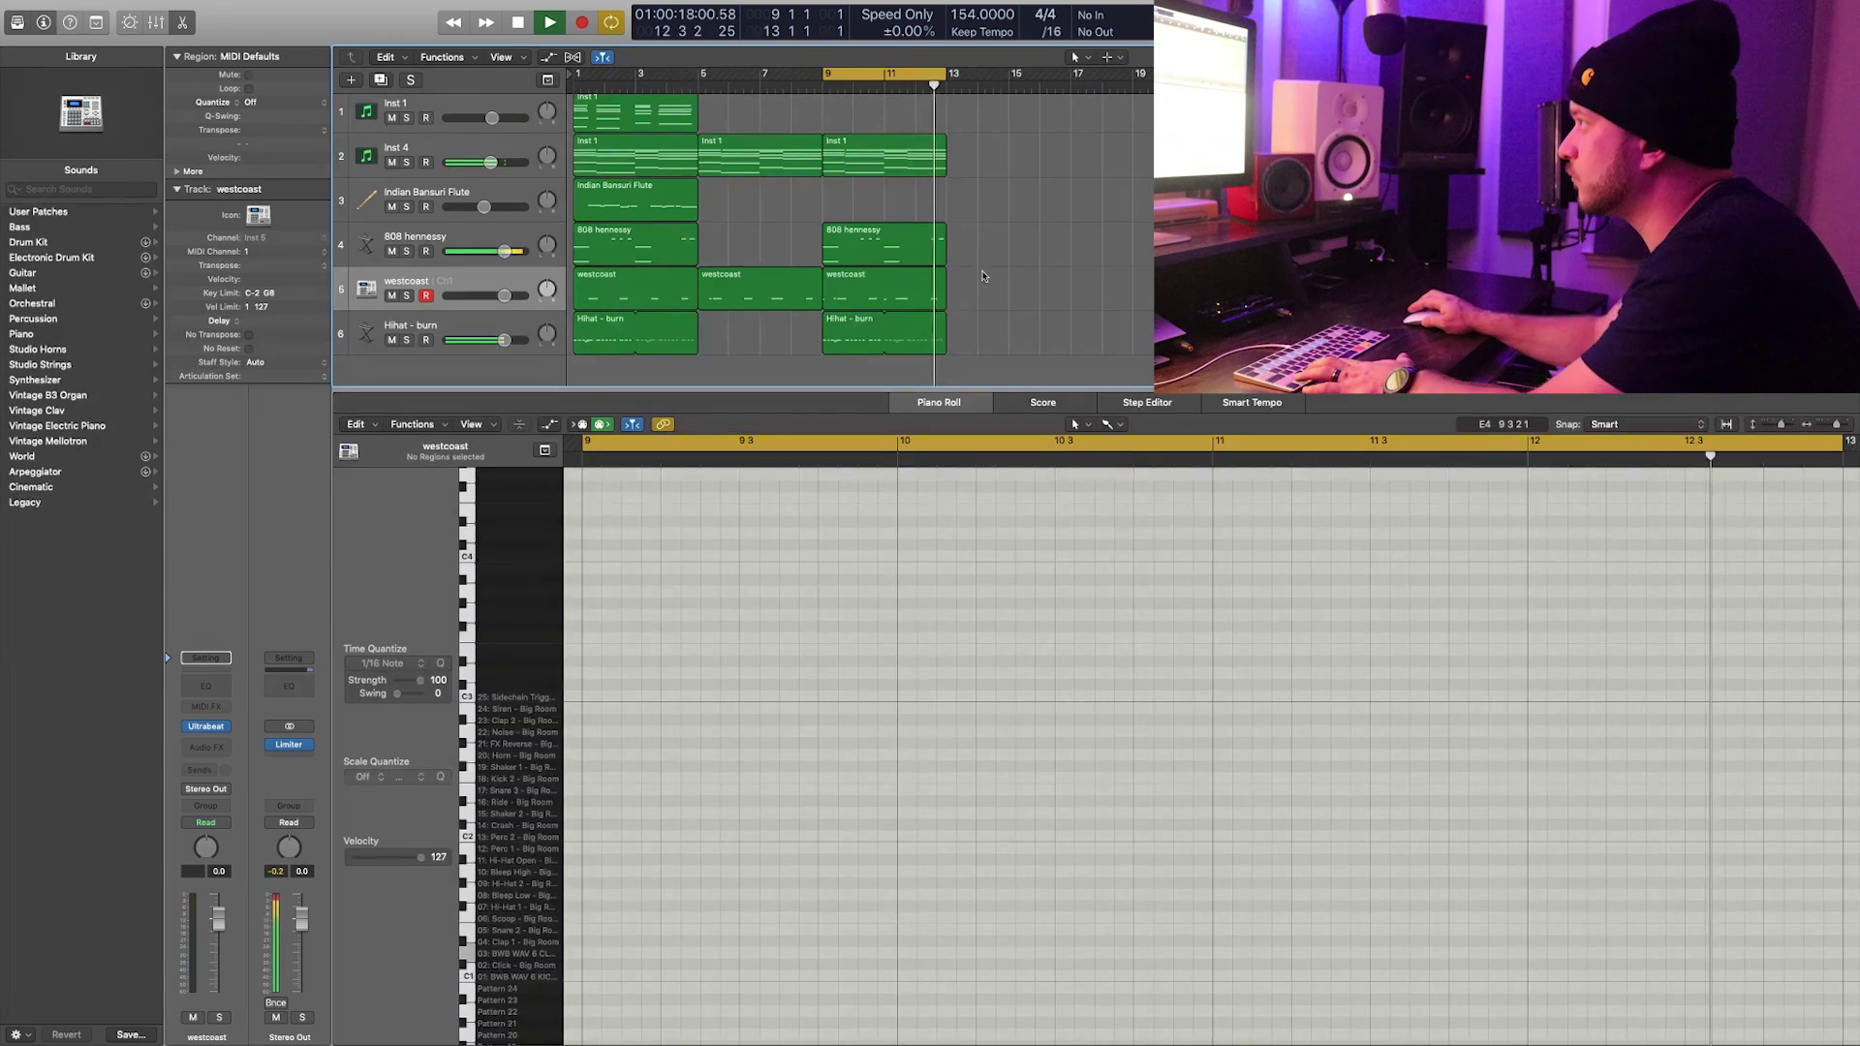
drag(608, 116, 856, 116)
click(909, 164)
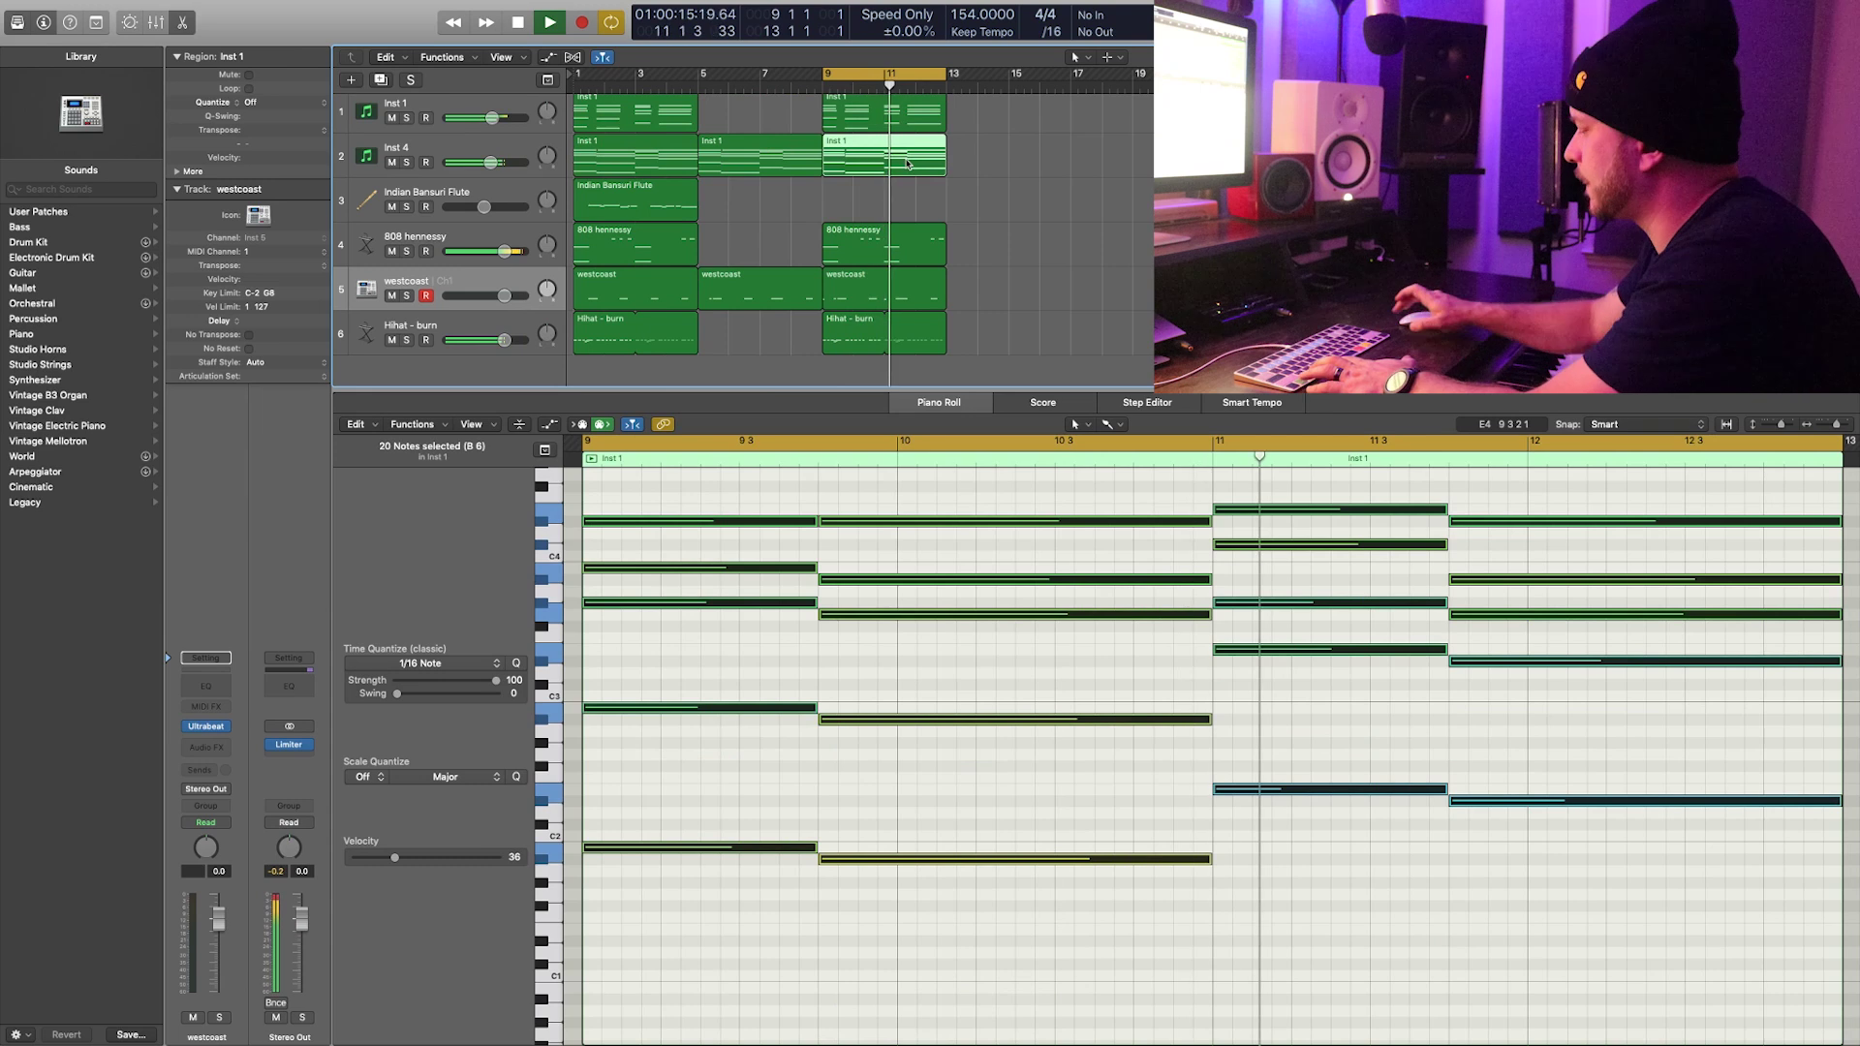
key(Delete)
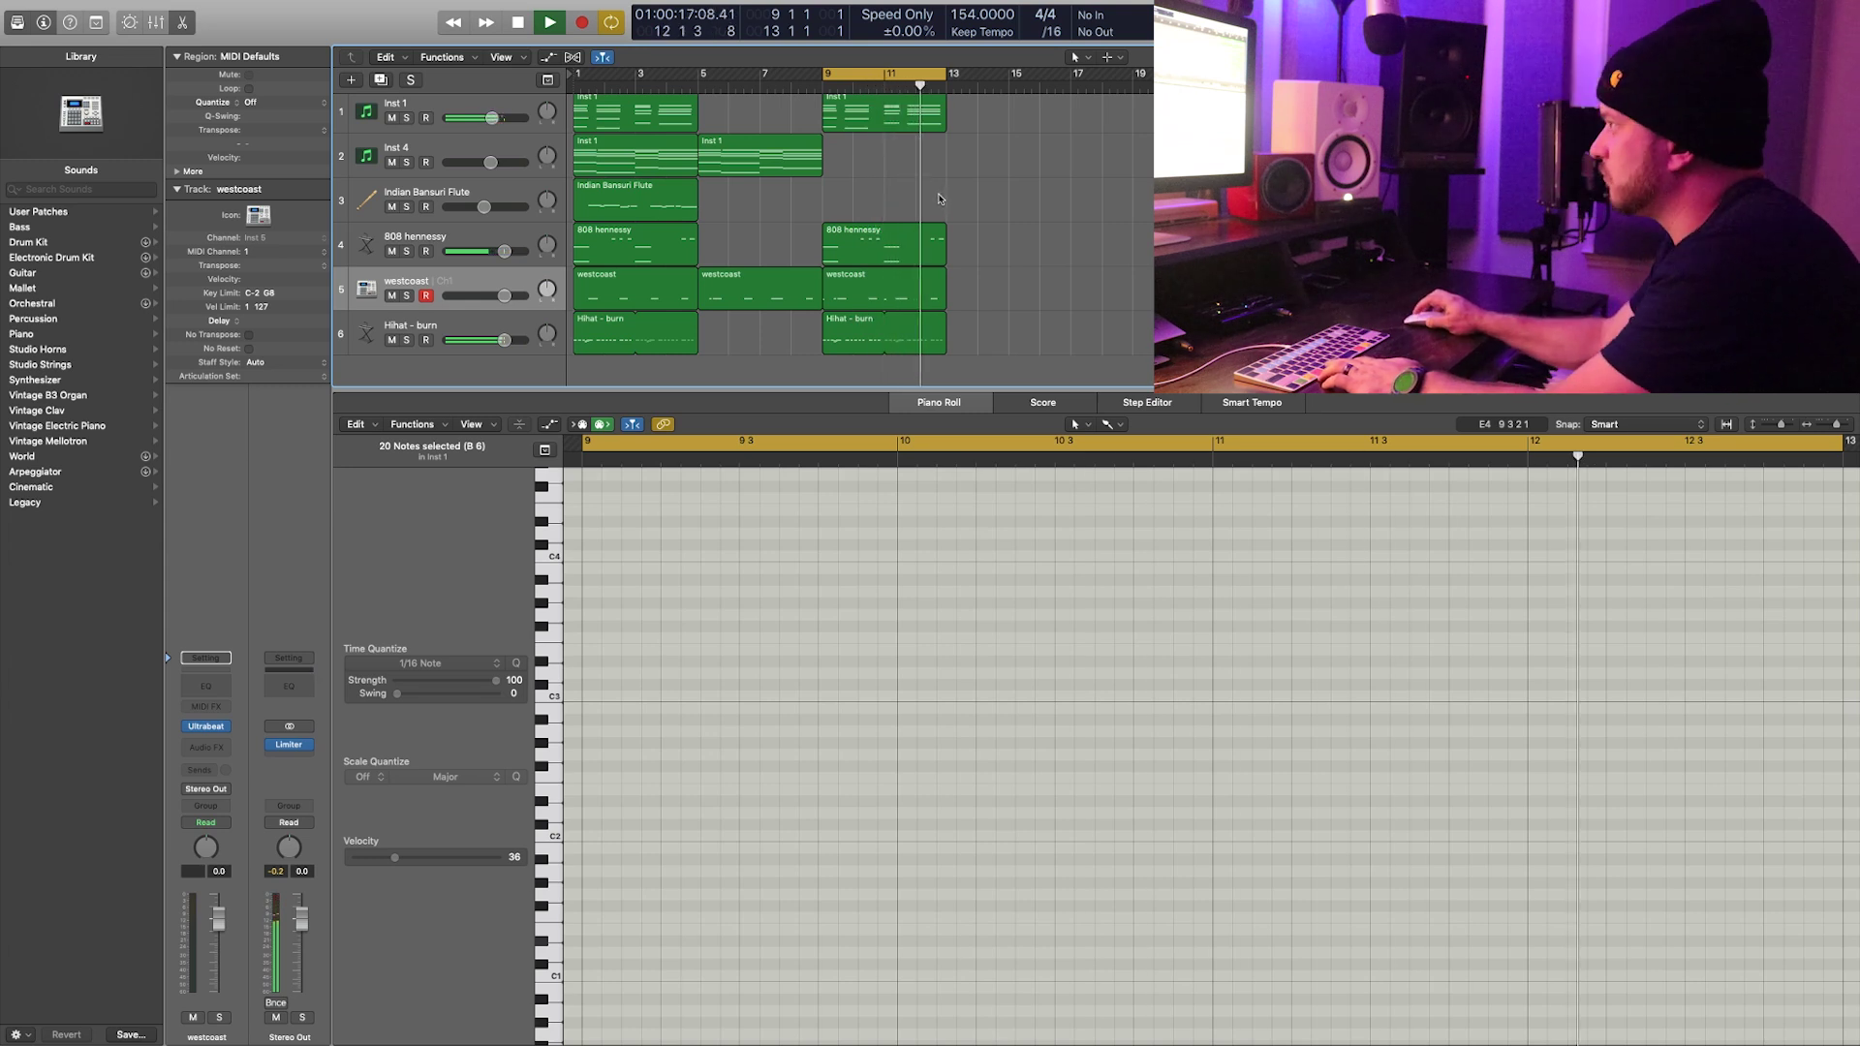
Step: Stop playback and open the bar 9 westcoast region's Ultrabeat instrument
key(space)
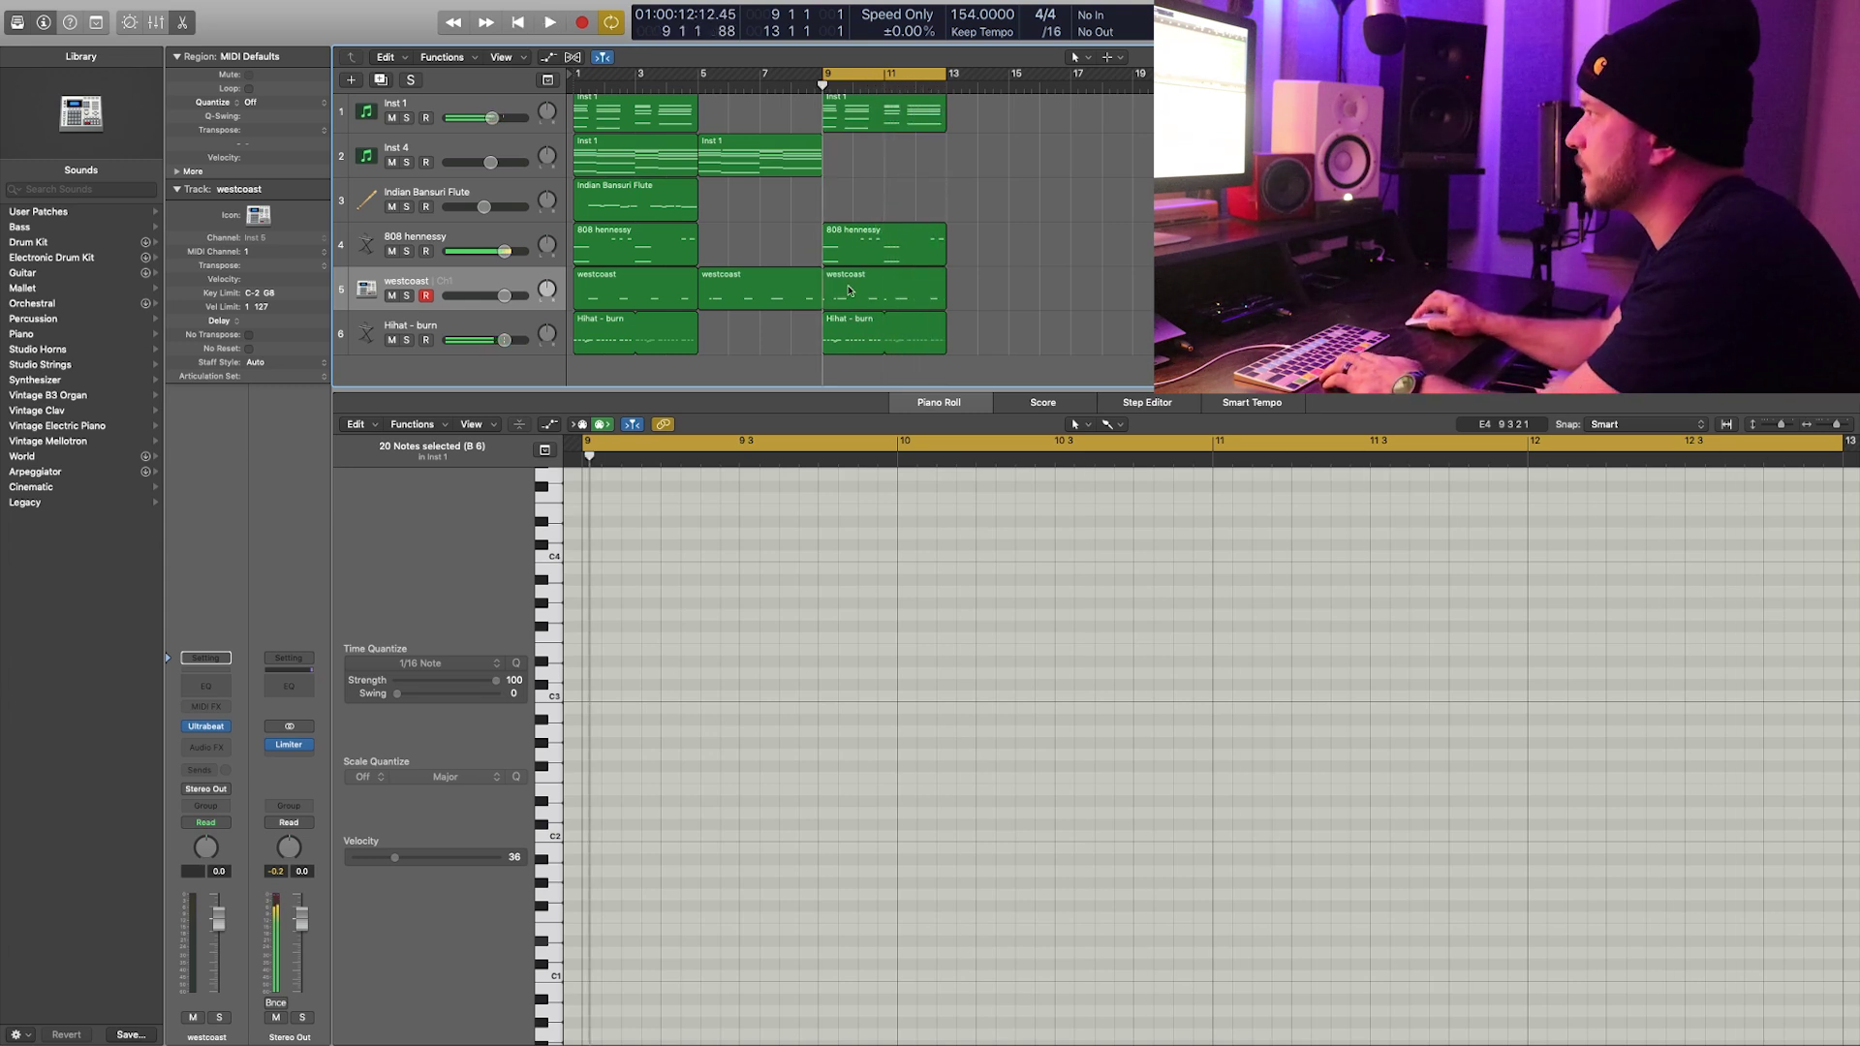
click(848, 290)
key(v)
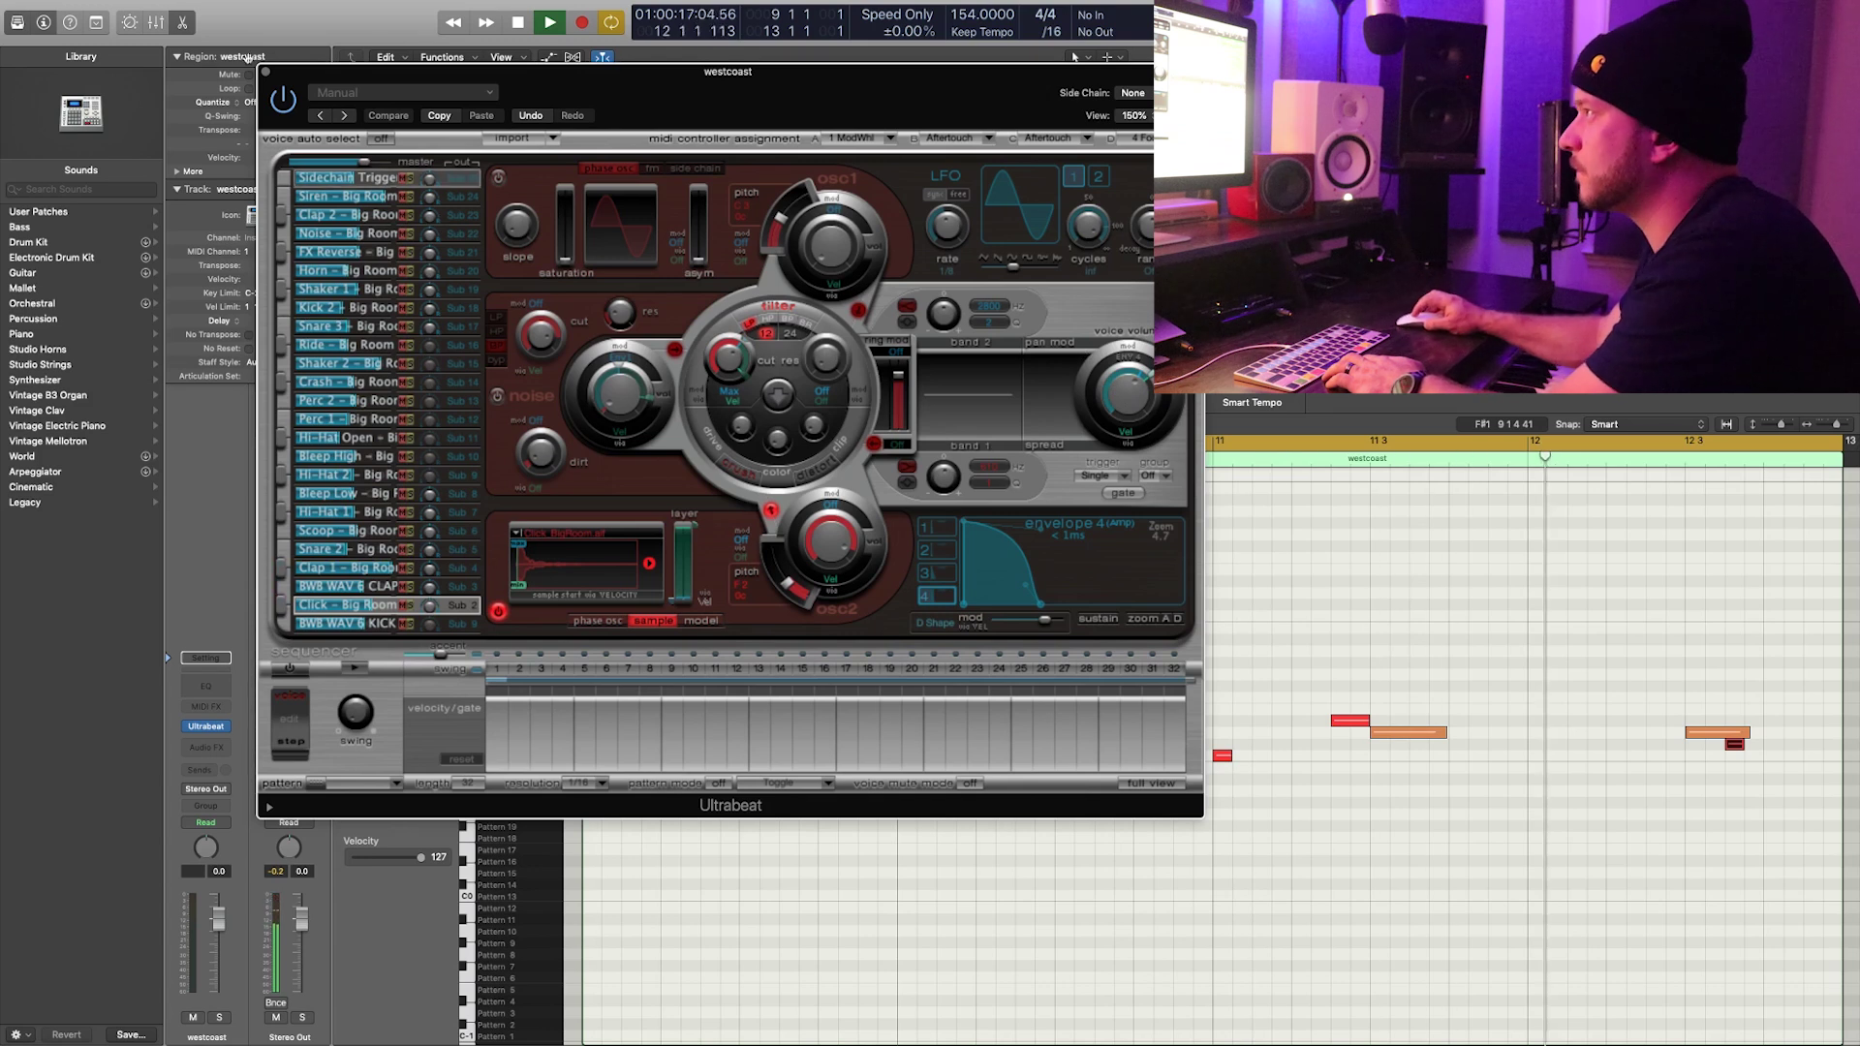
Step: Close the Ultrabeat window and clear the region selection
click(267, 73)
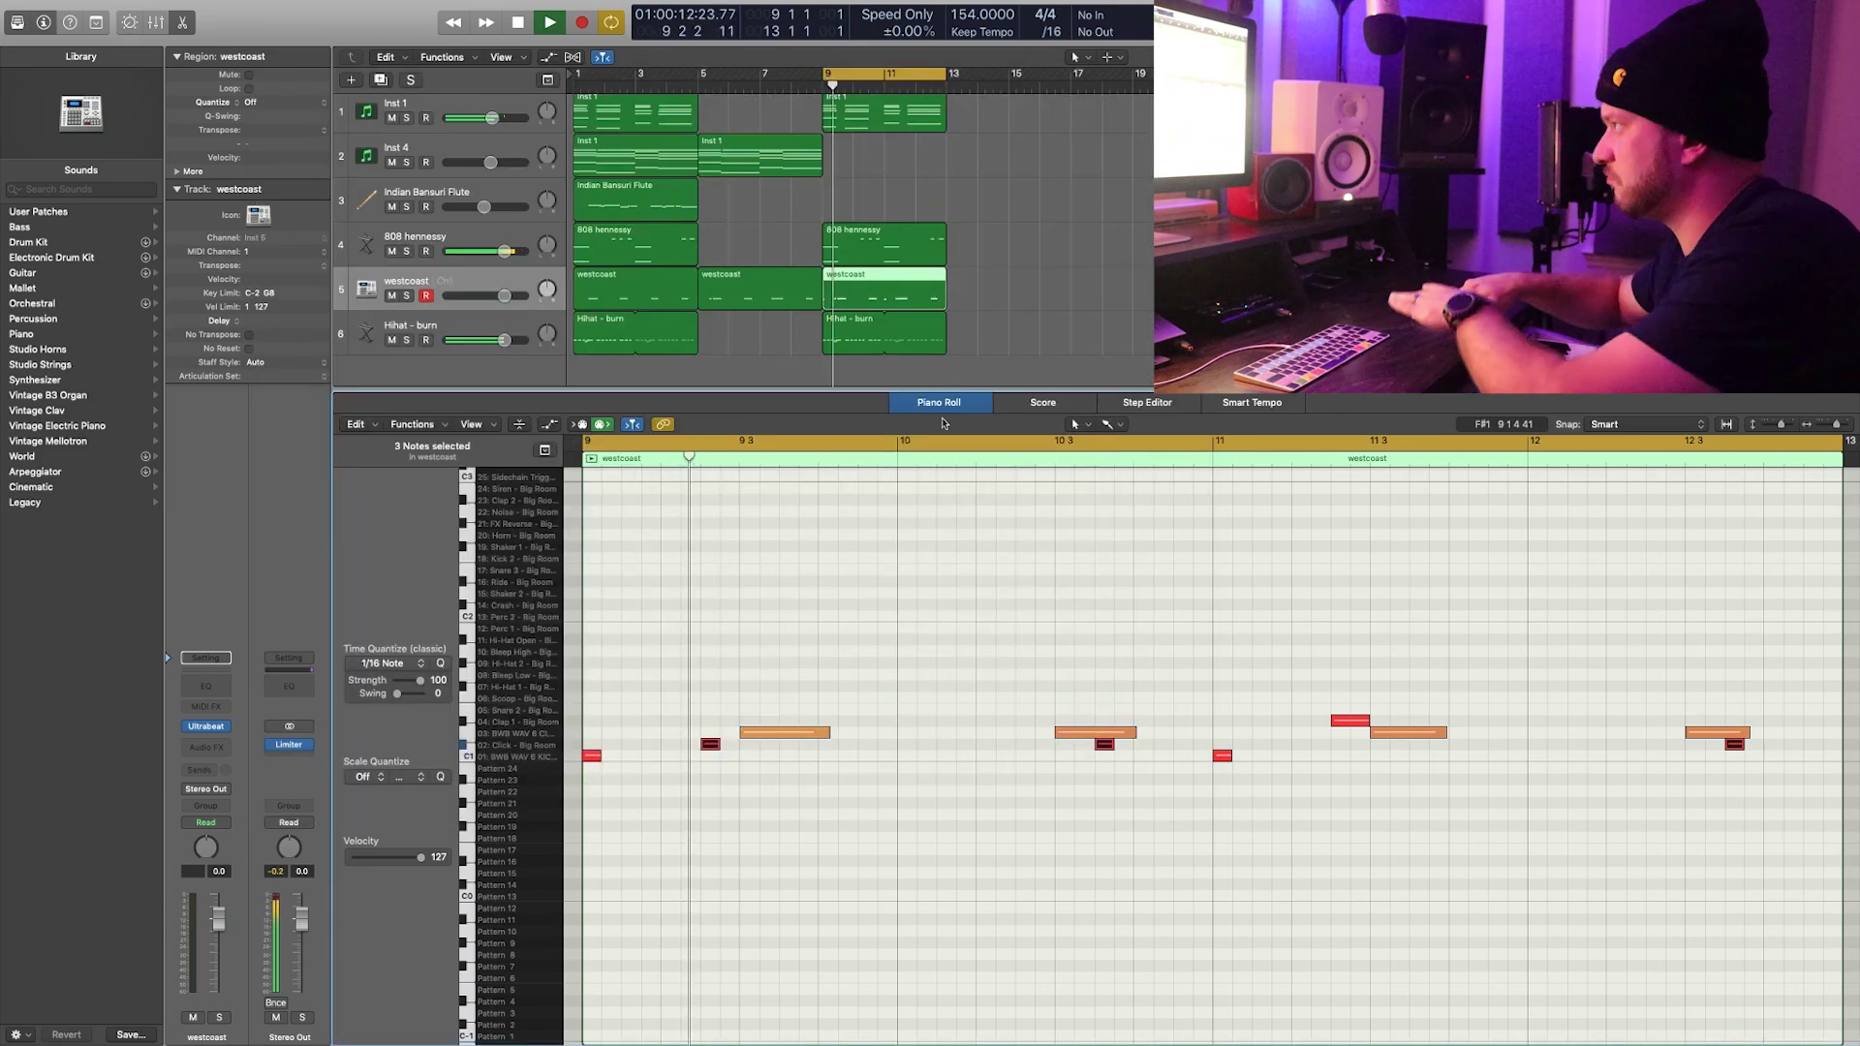
click(918, 157)
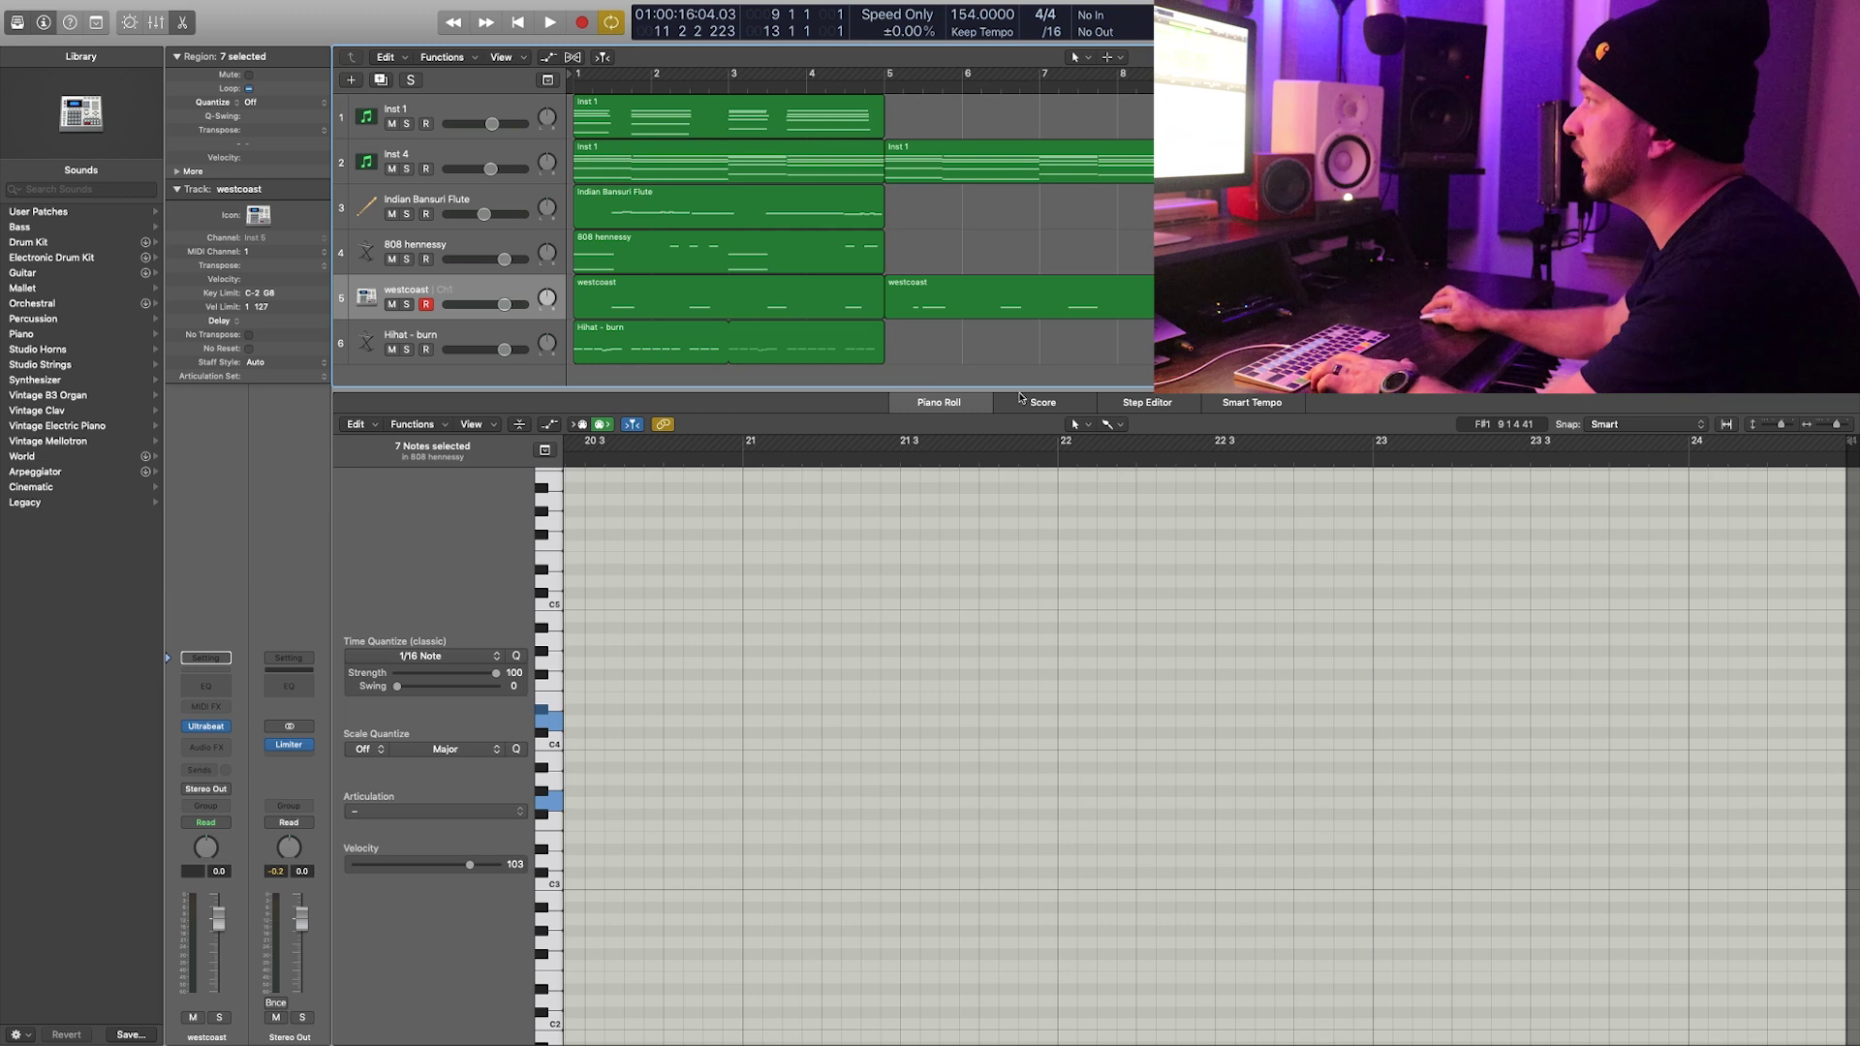
click(1093, 344)
Step: Shift all regions four bars later to bar 5, then select the Inst 1 track
key(super+a)
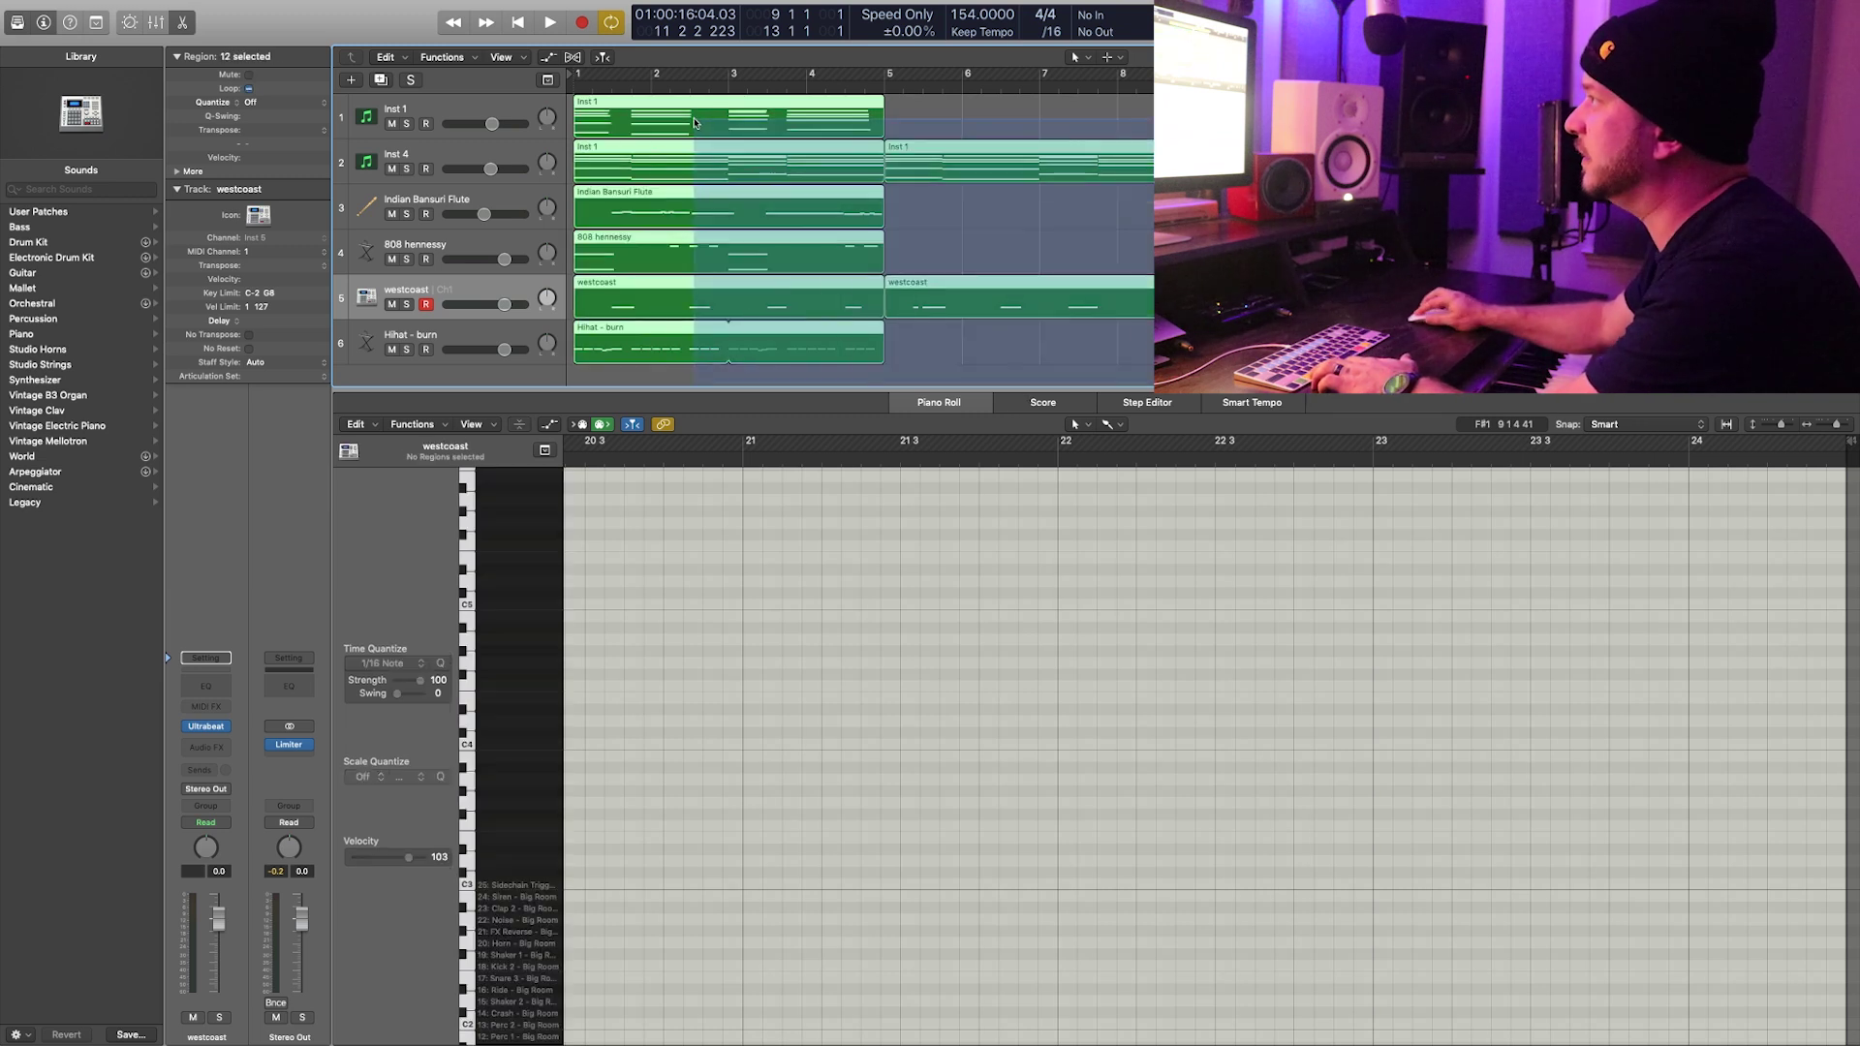
drag(620, 107, 574, 119)
key(shift+super+a)
key(shift+super+a)
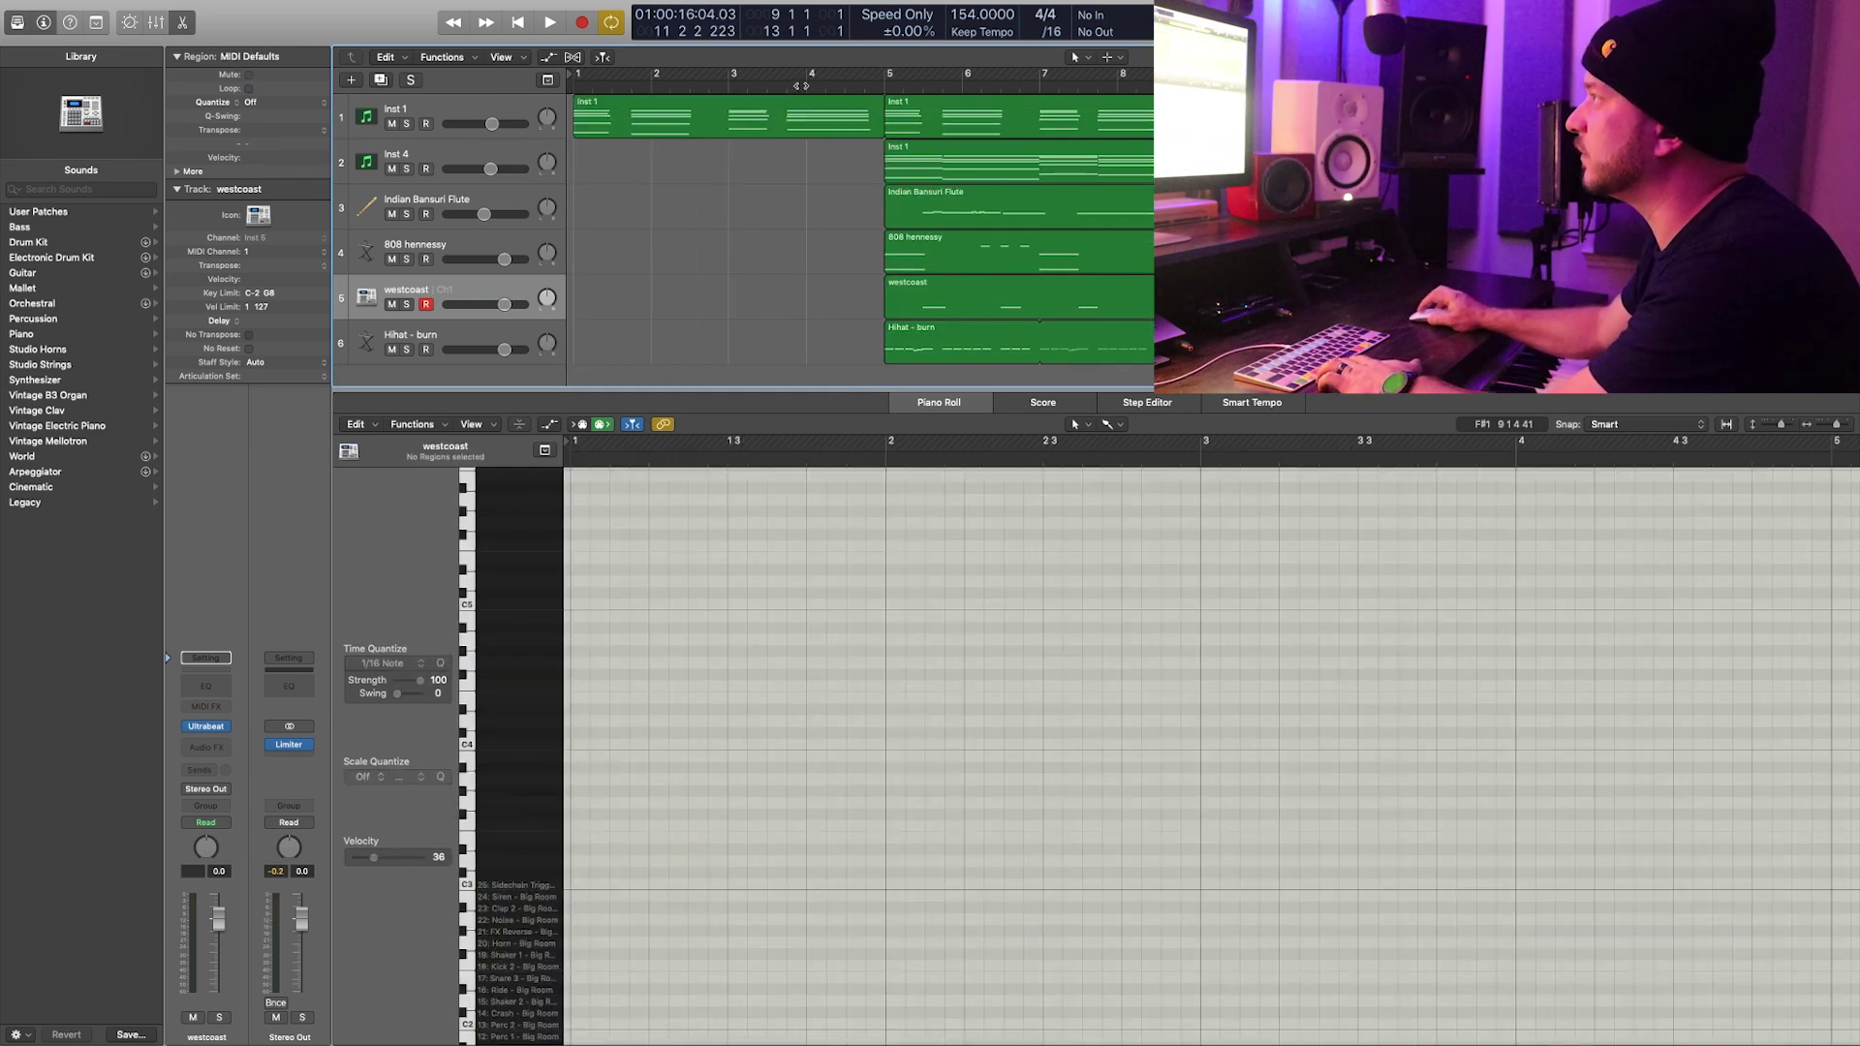
click(447, 110)
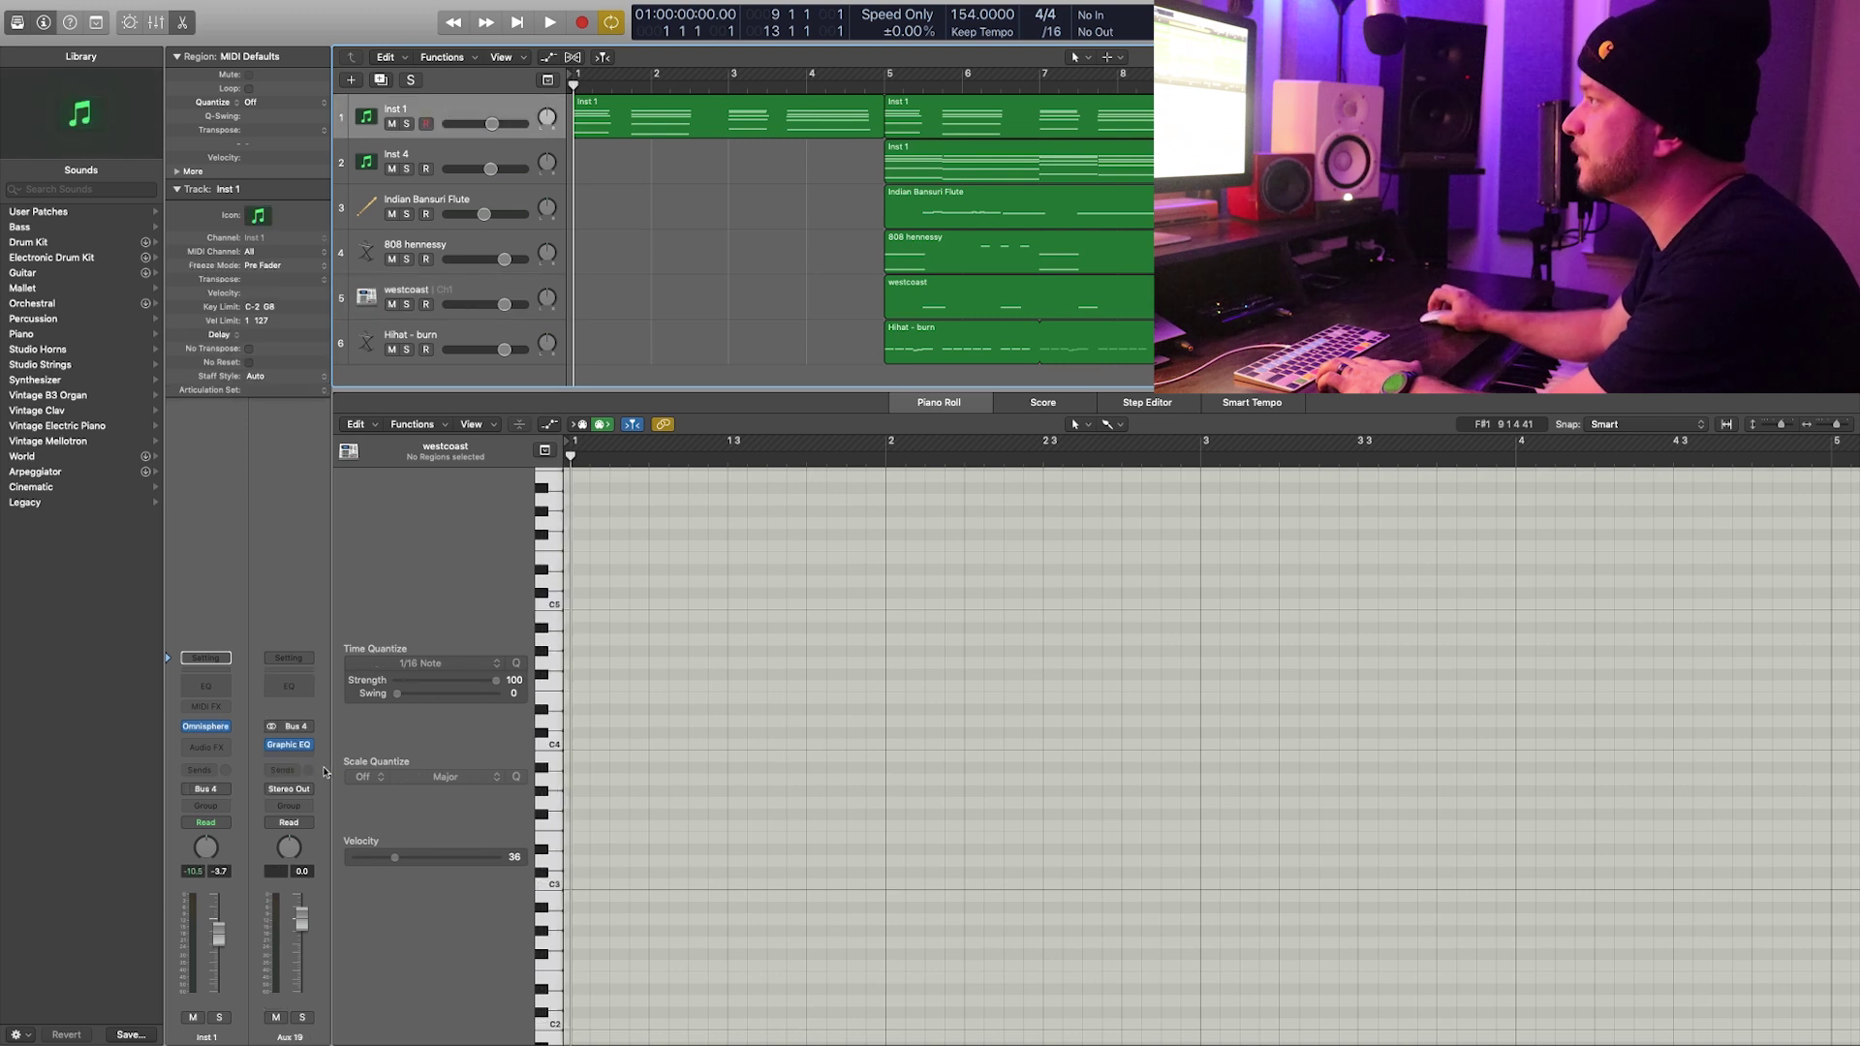
Step: Insert the Cableguys HalfTime stereo effect on the Inst 1 channel
click(215, 748)
mouse_move(241, 1025)
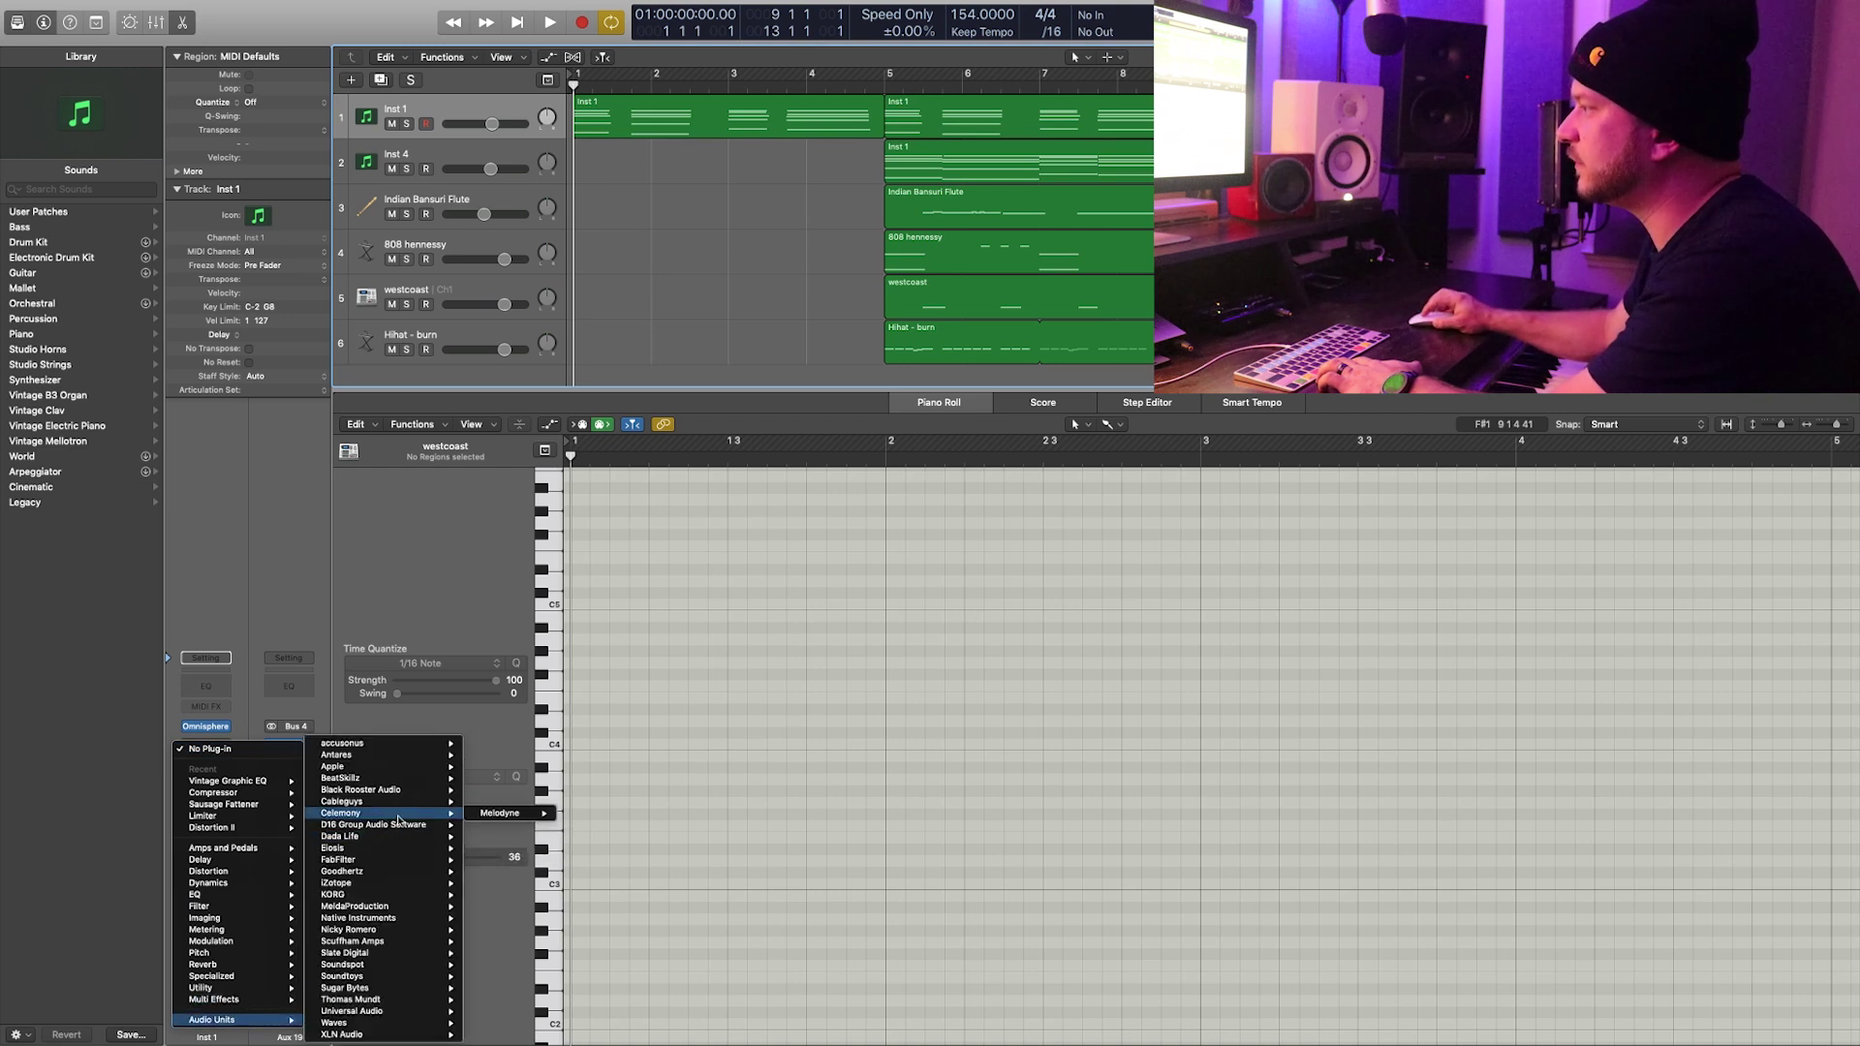
mouse_move(378, 804)
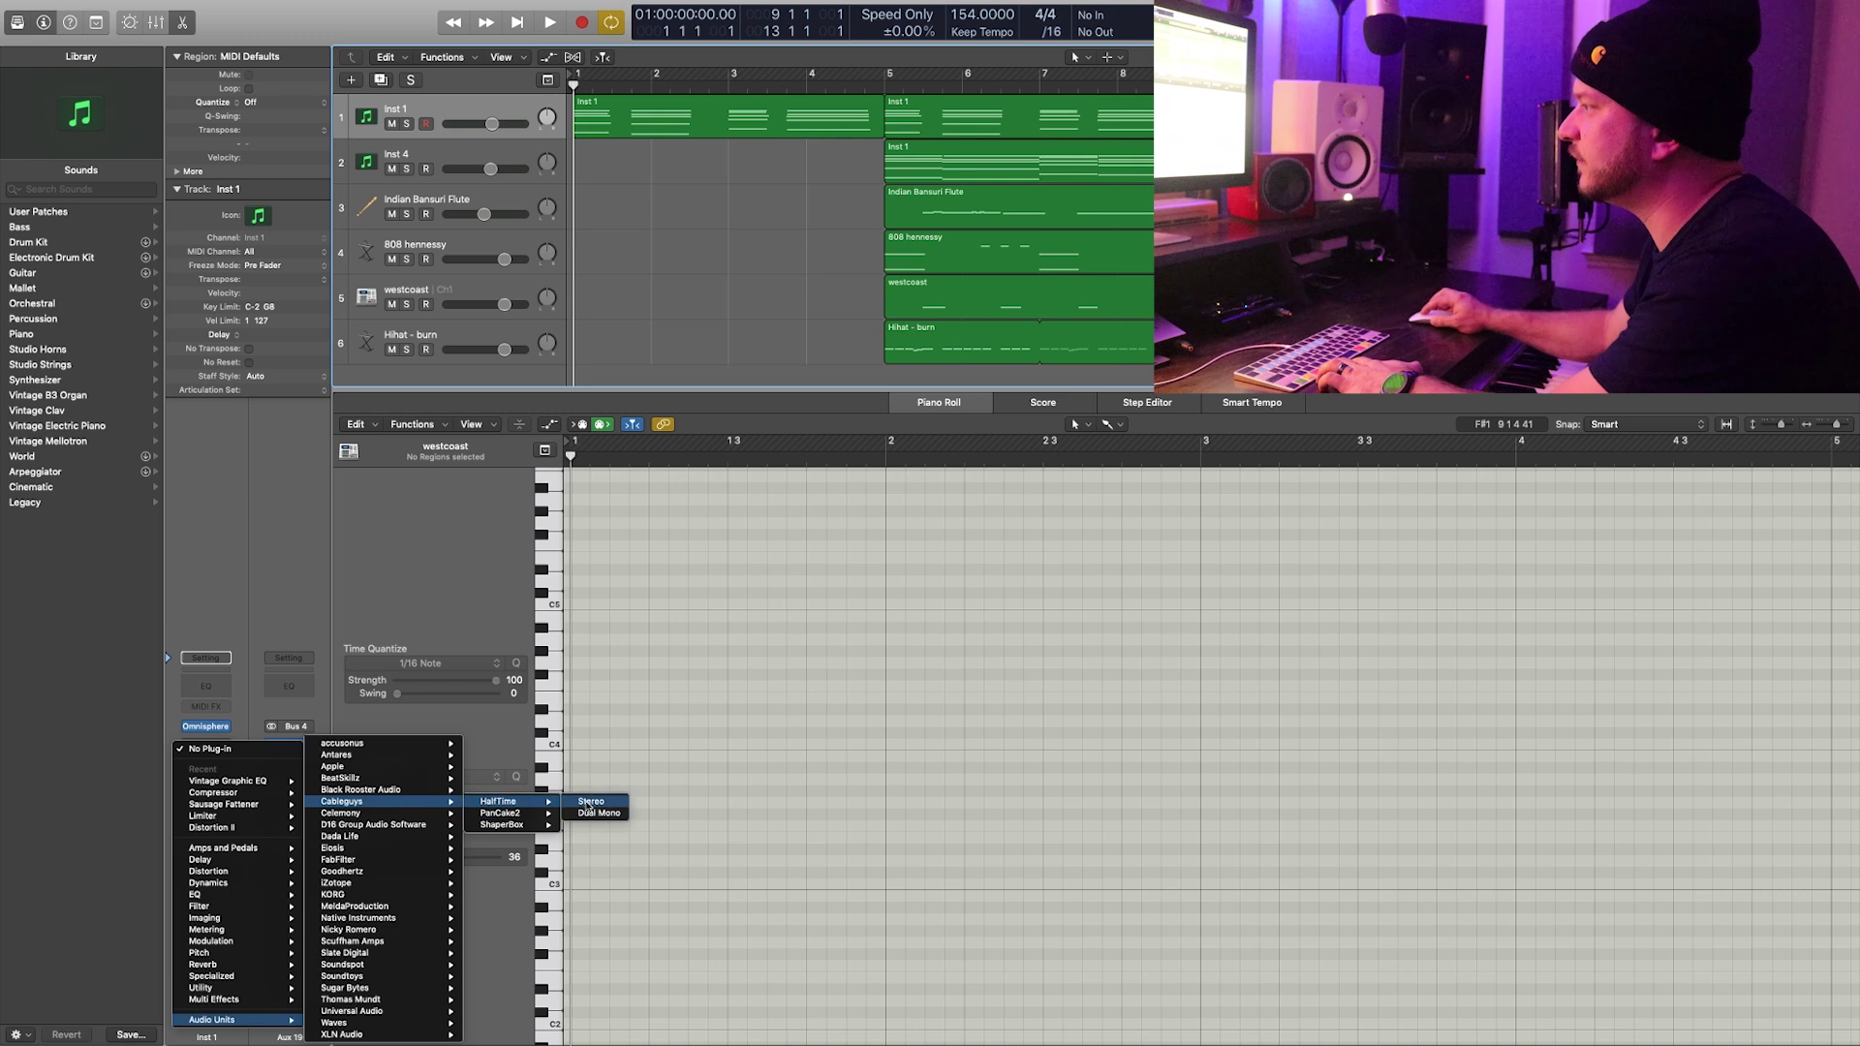
click(588, 807)
Step: Preview HalfTime at a 1/4 loop length, then show Inst 1's automation lanes
key(space)
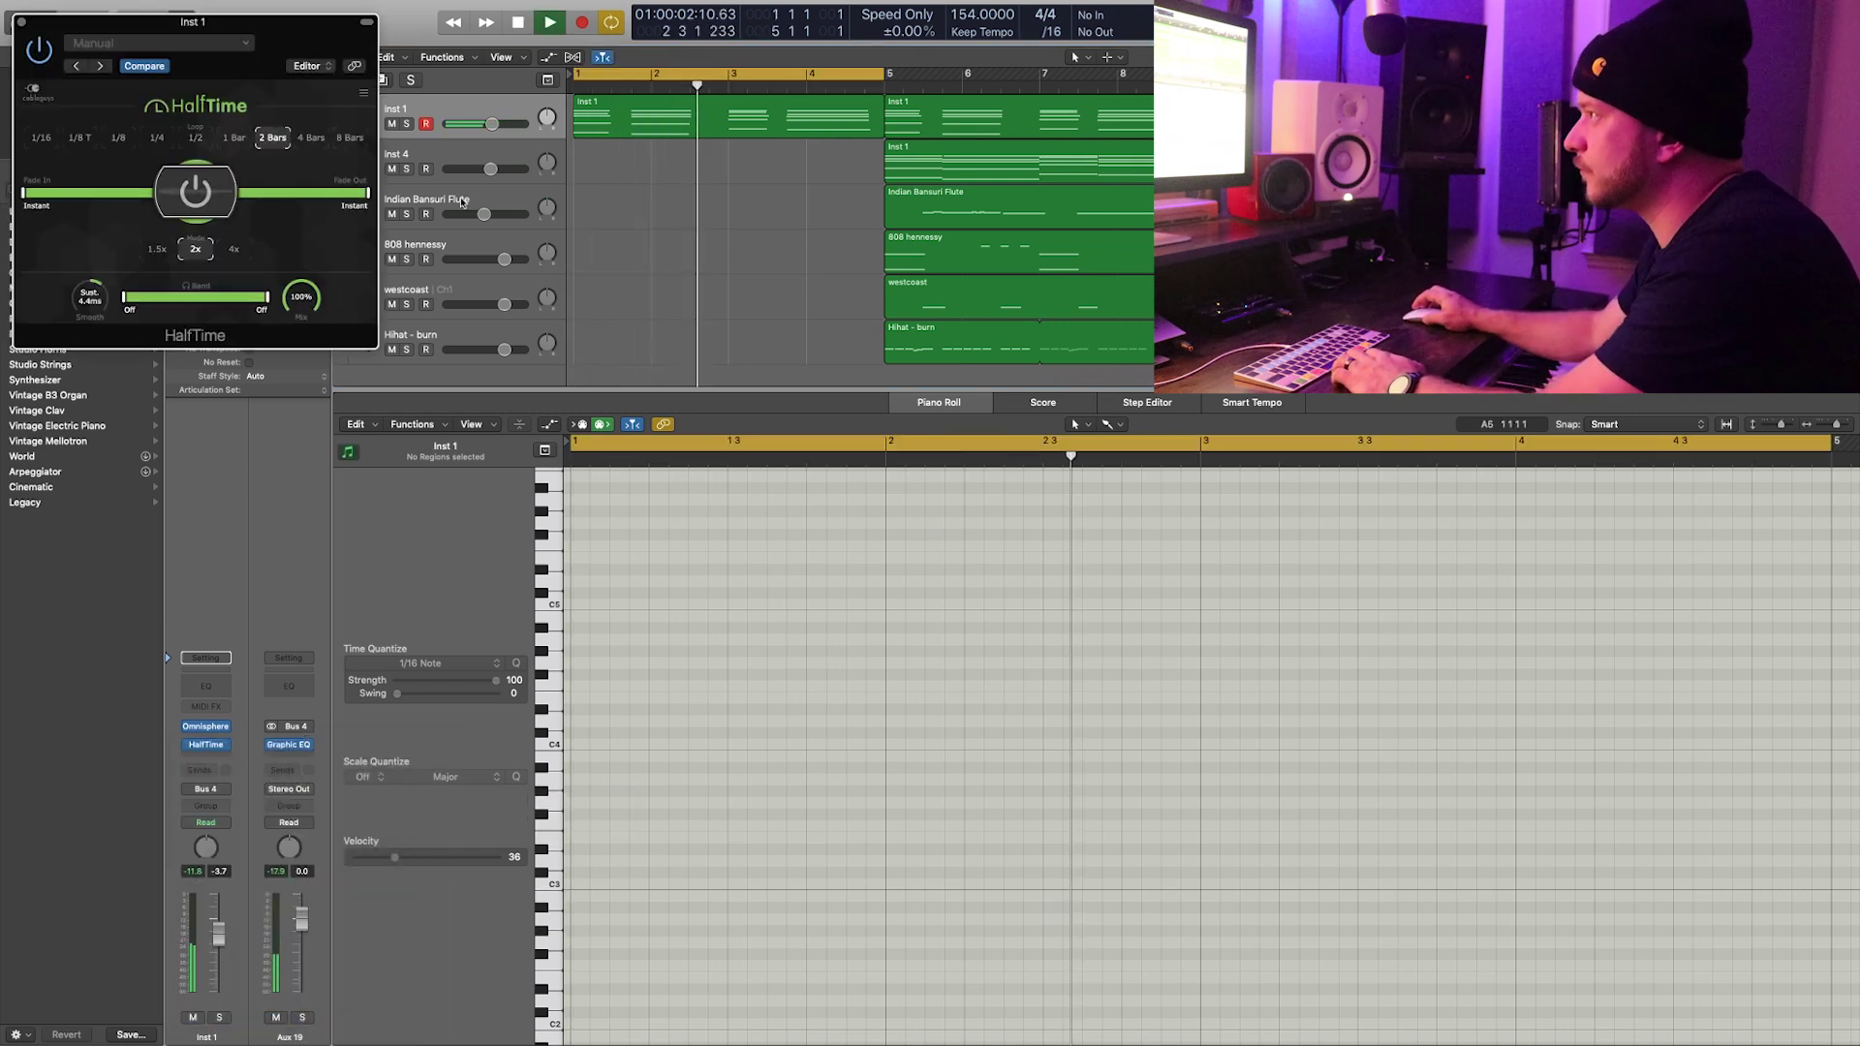
click(155, 138)
click(124, 138)
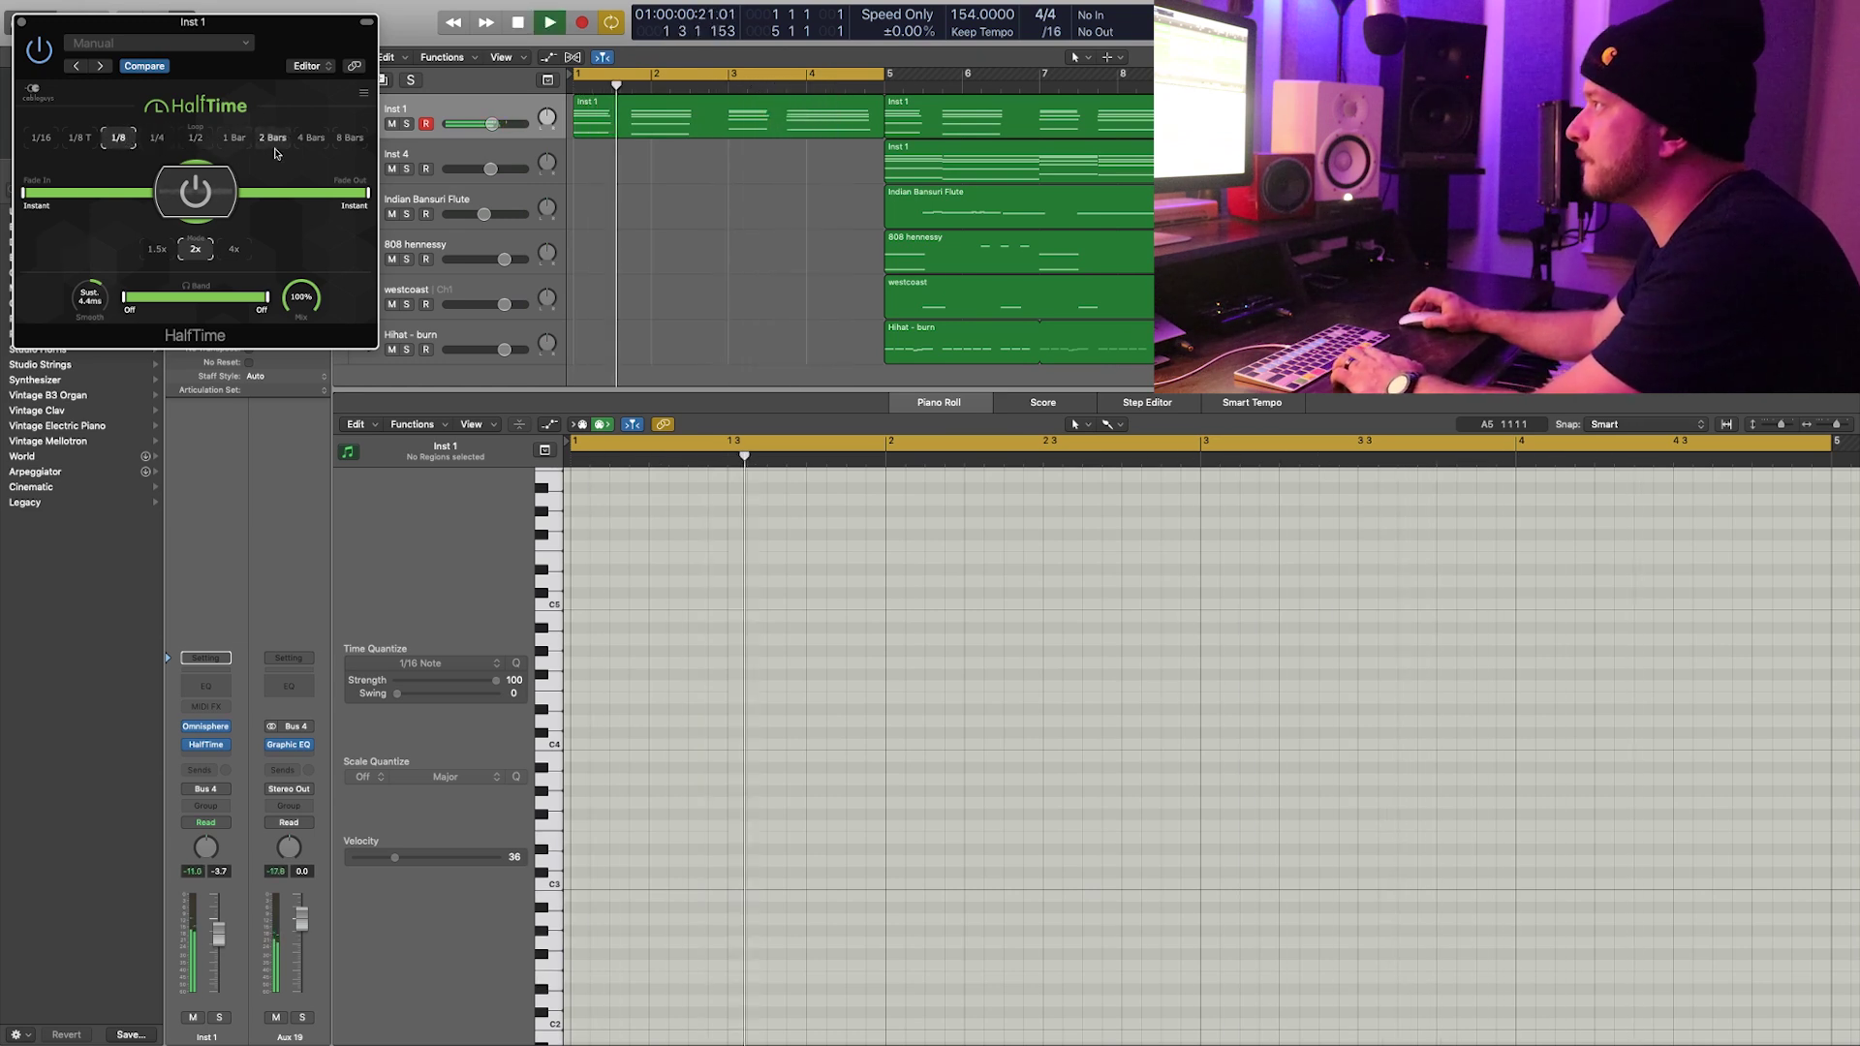
key(space)
key(space)
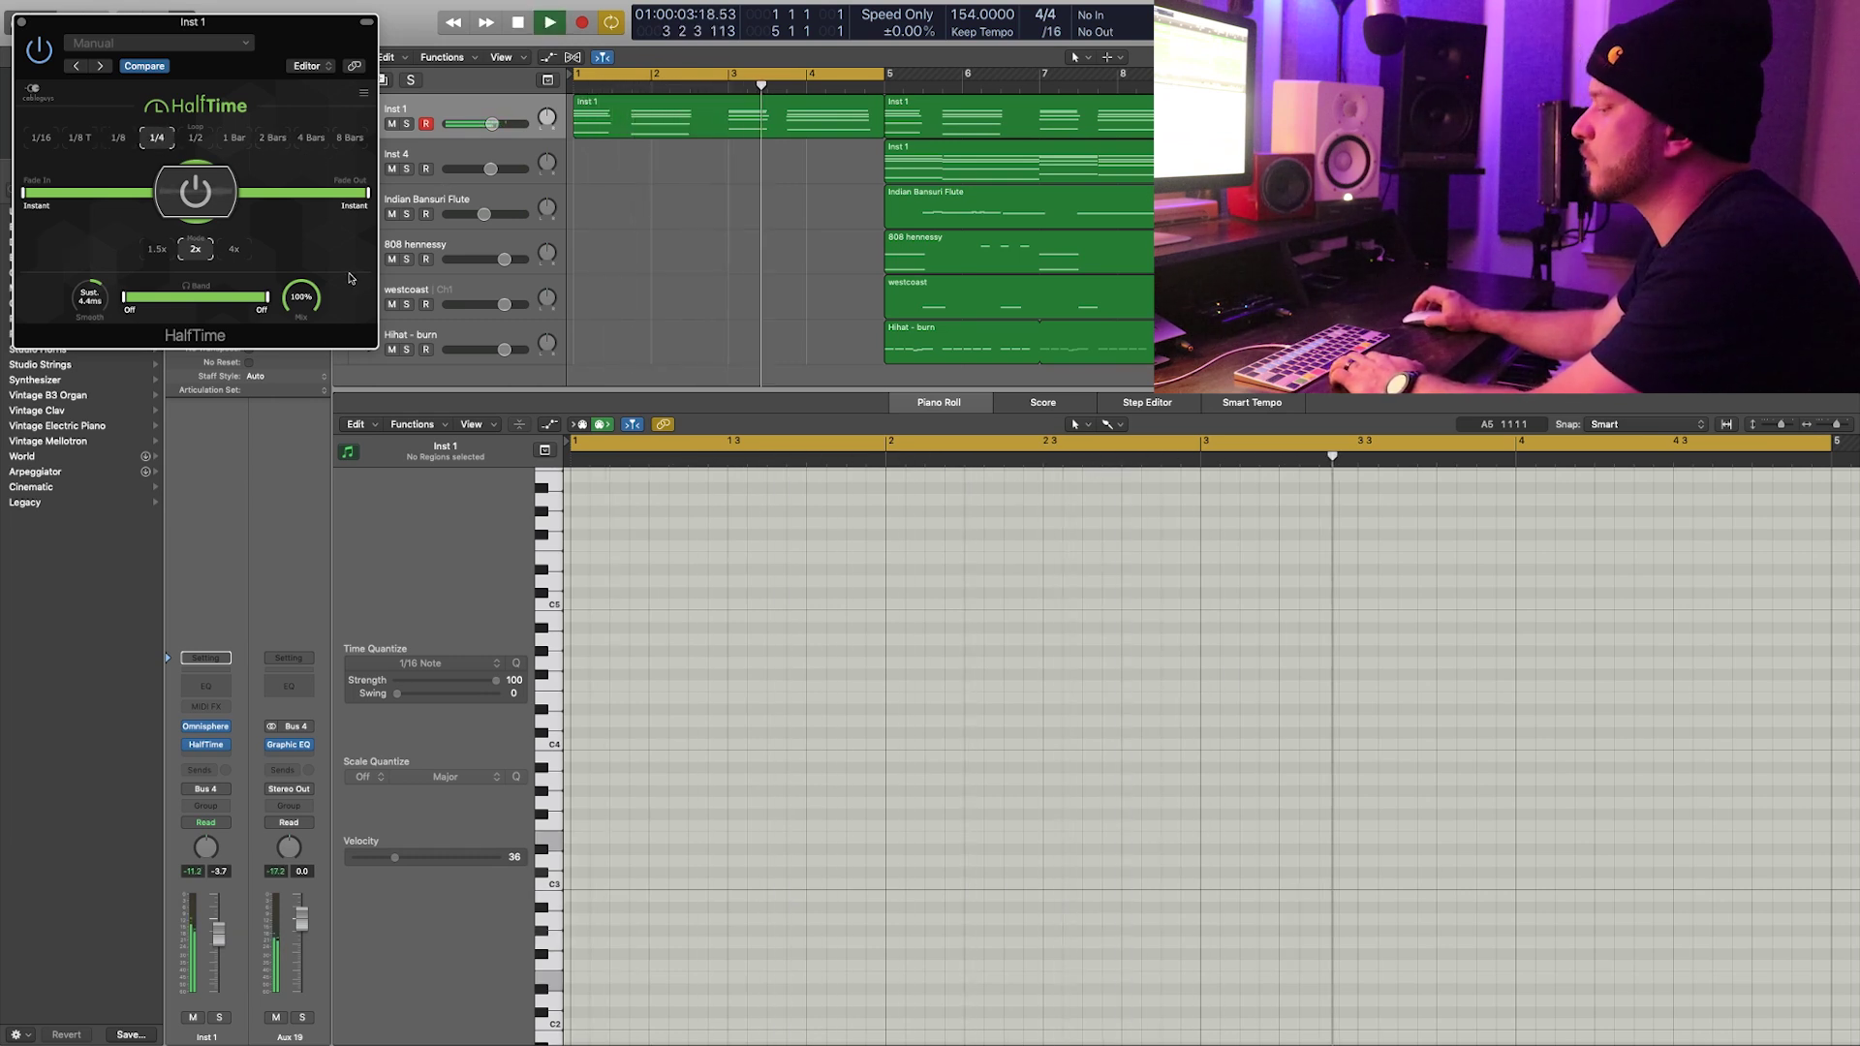
key(space)
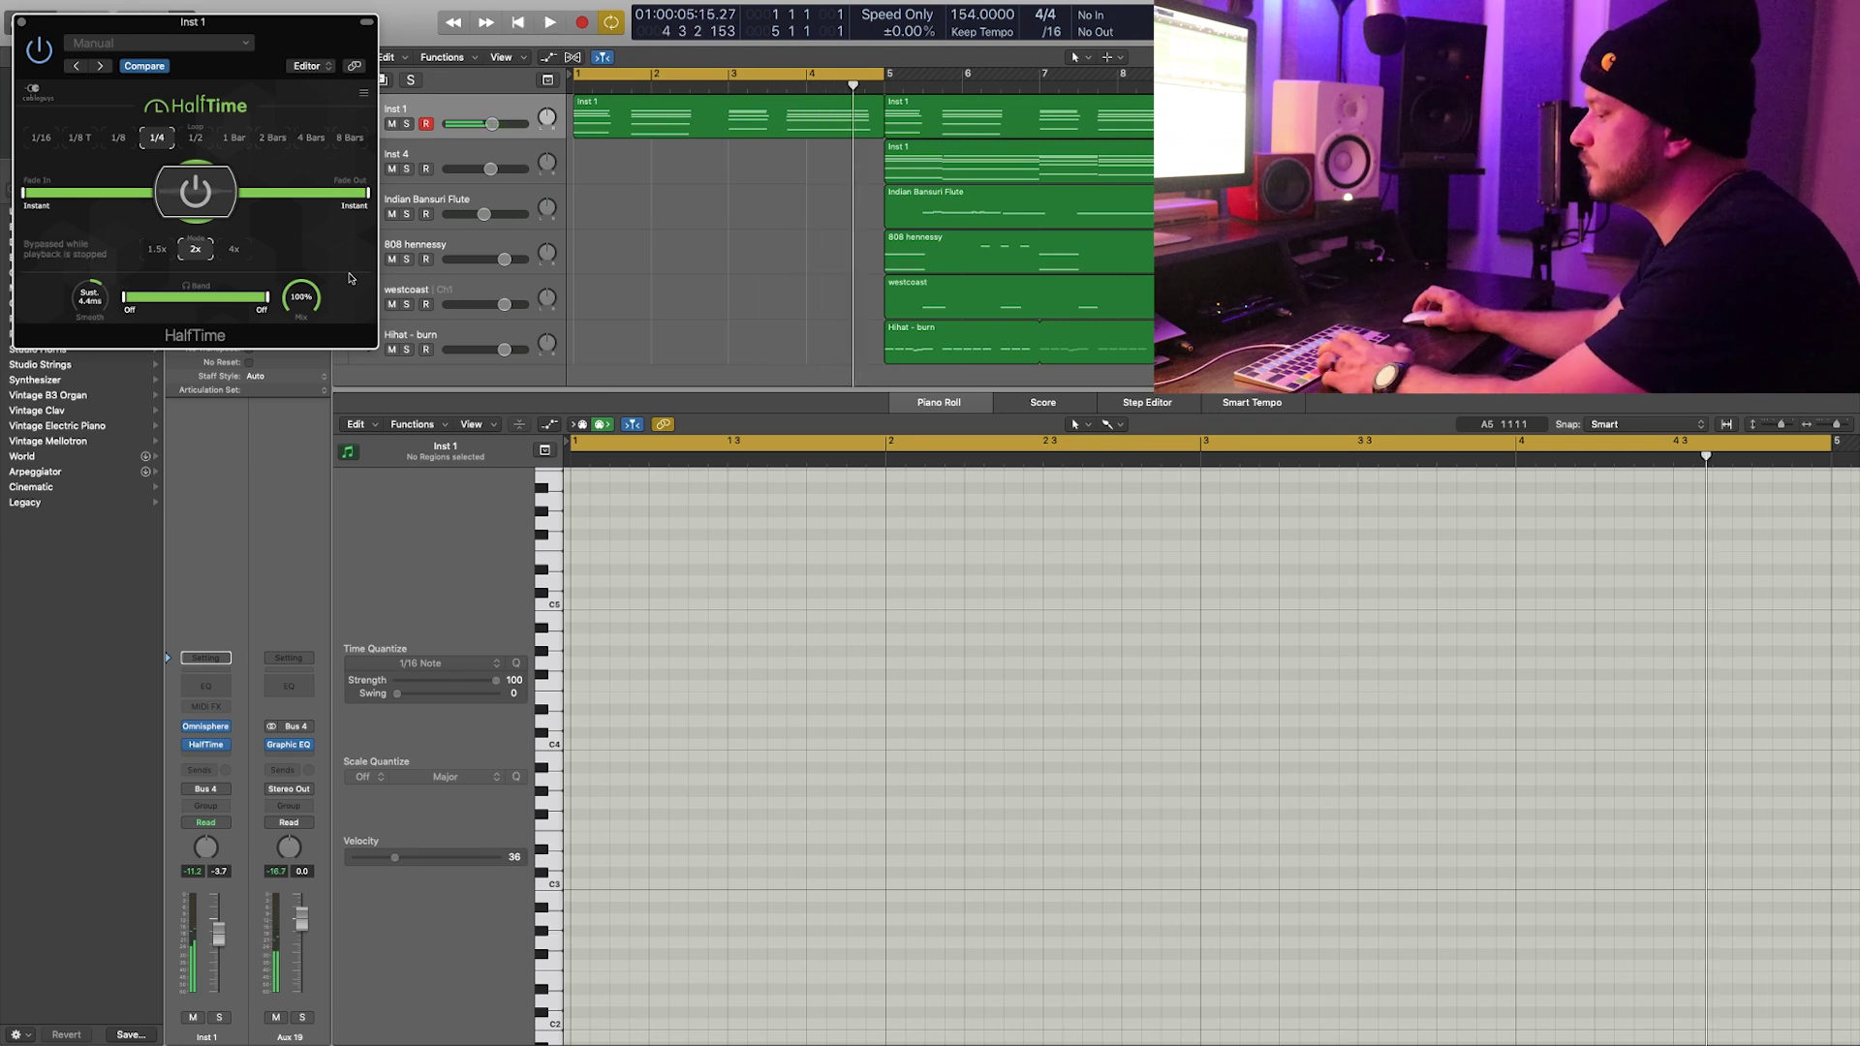
key(a)
click(475, 144)
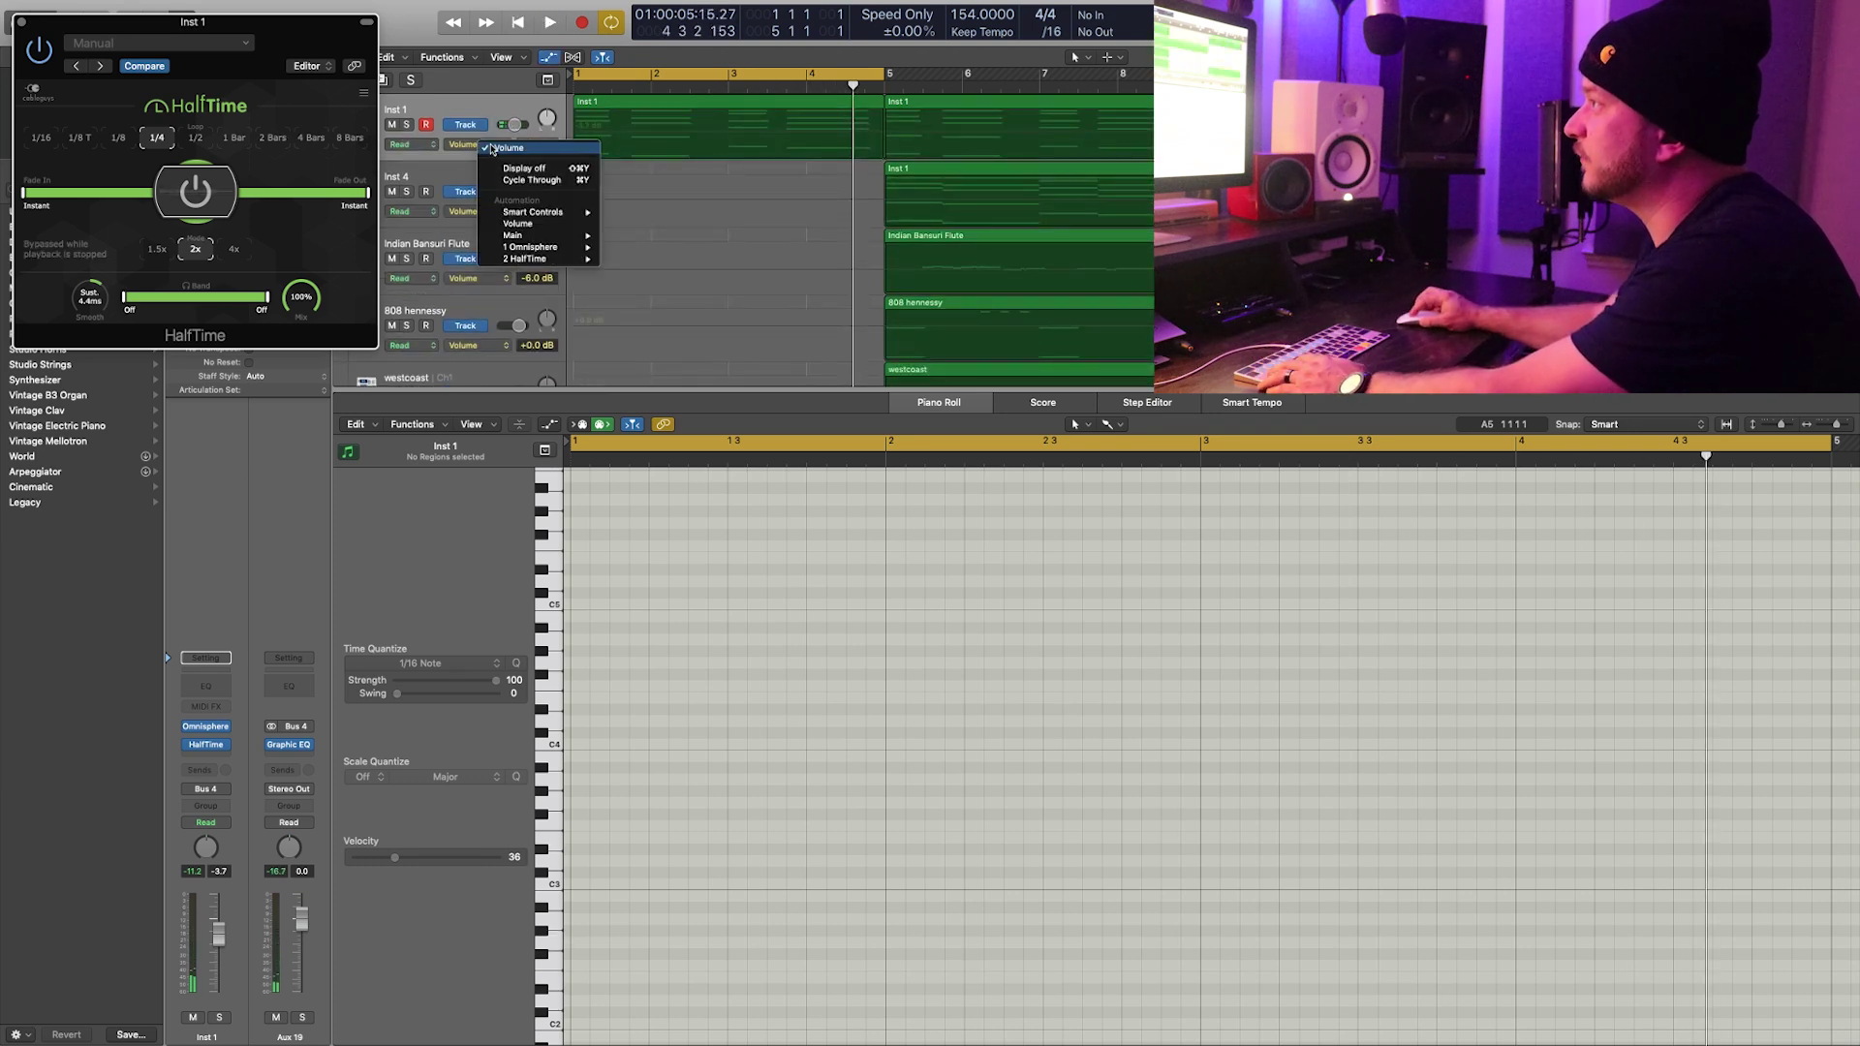
Step: Automate HalfTime Mix on Inst 1, dropping it to 0 after bar 5
mouse_move(542, 260)
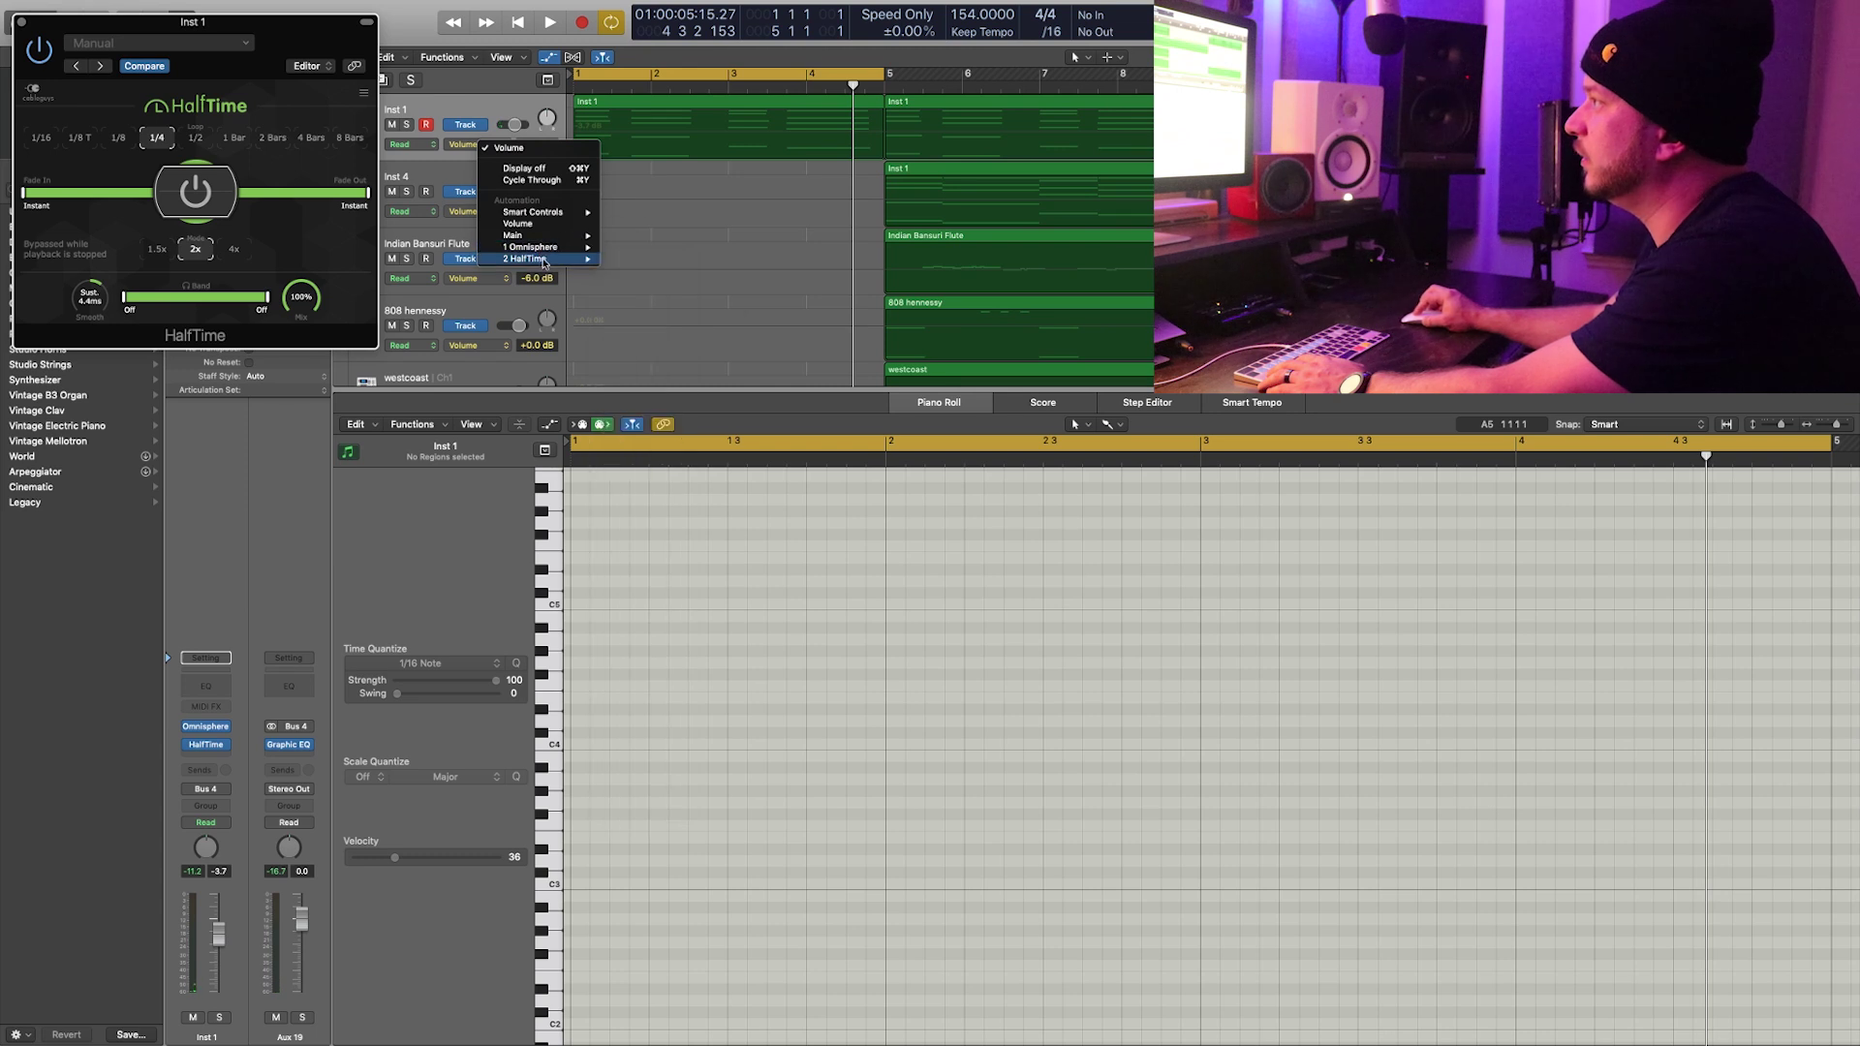
click(654, 295)
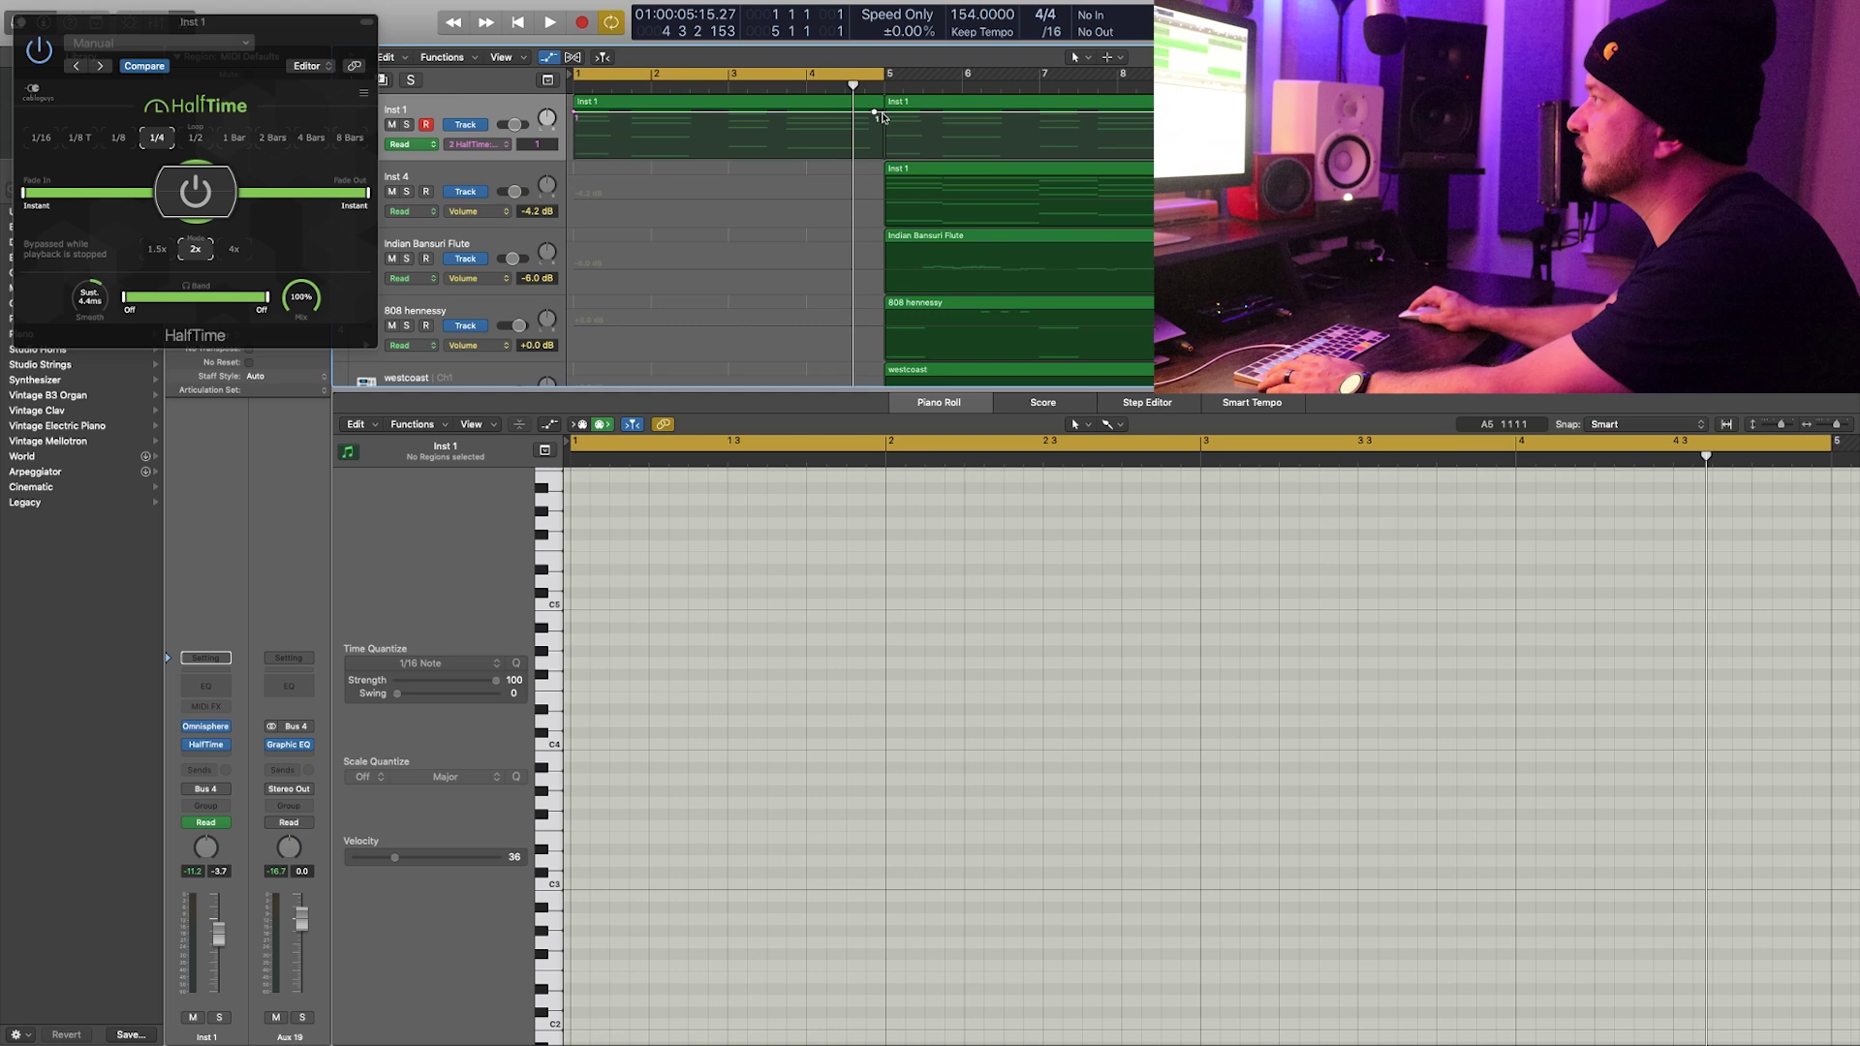
drag(884, 115, 888, 153)
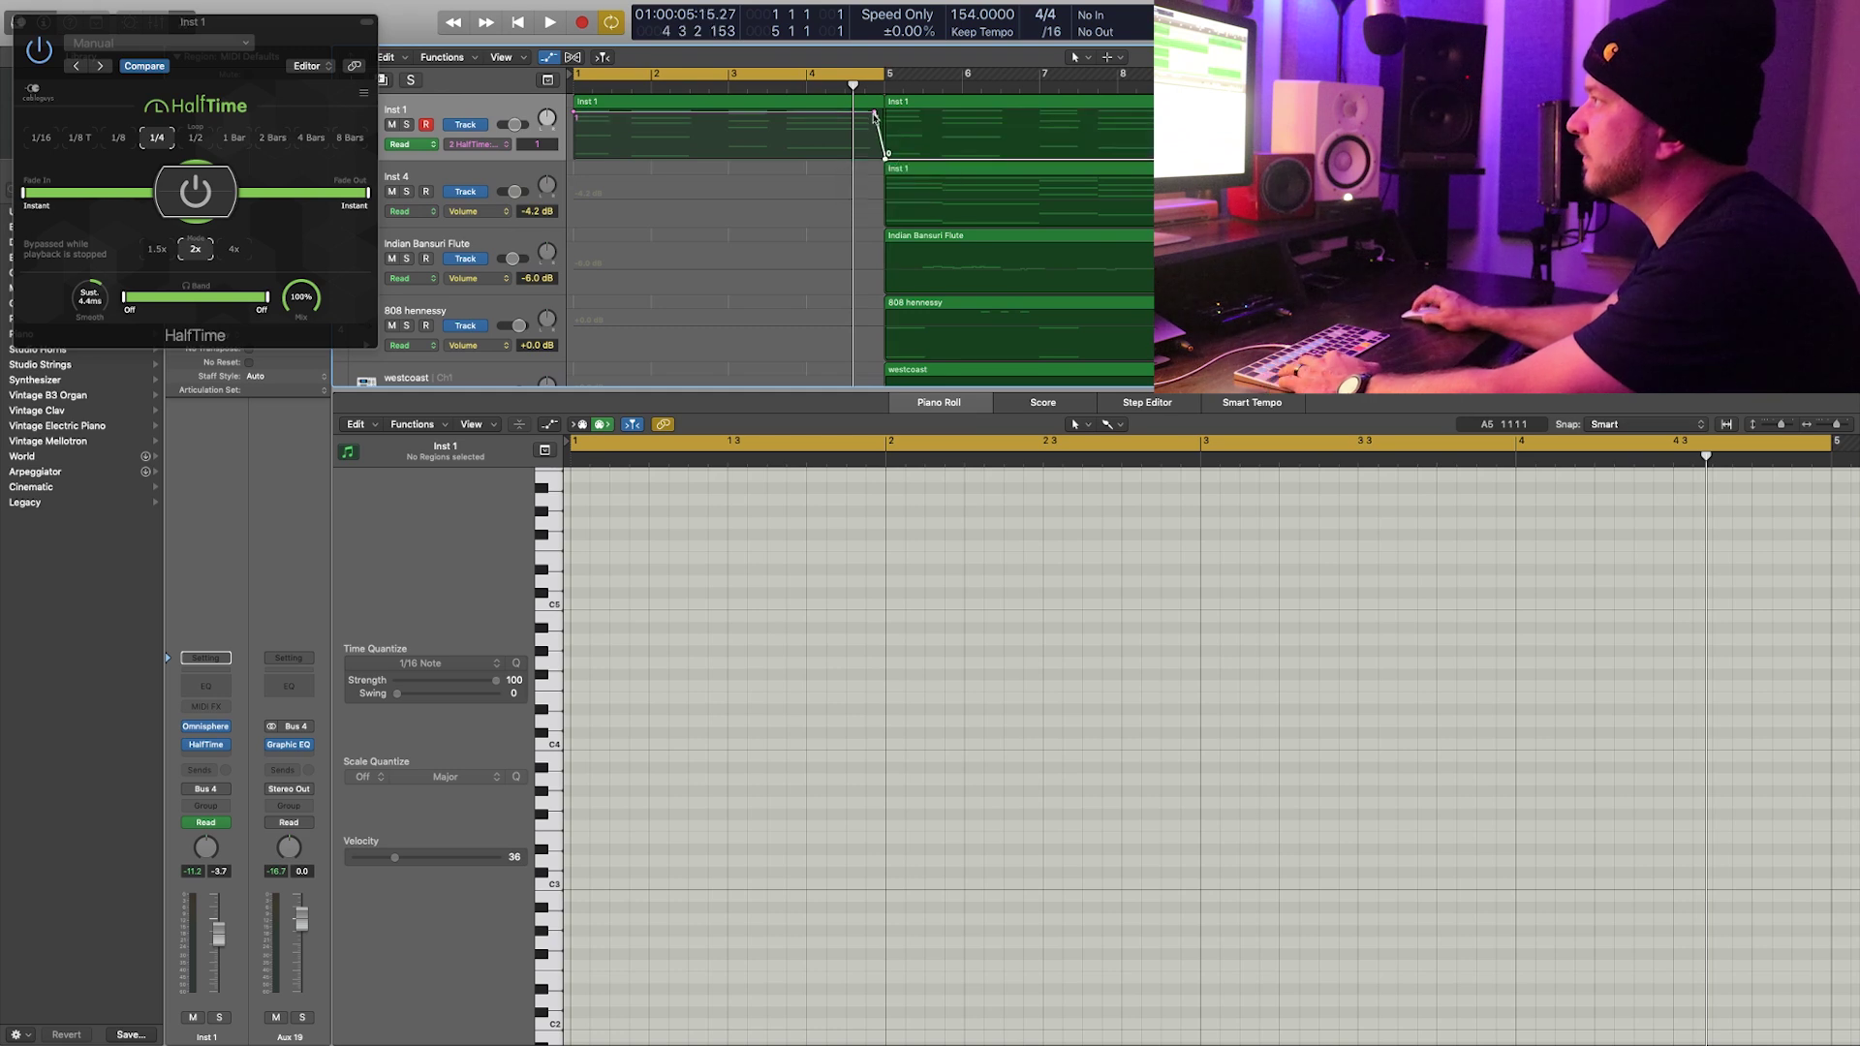
Step: Return to the start, turn off Cycle, hide automation and zoom out to bars 1–19
key(Return)
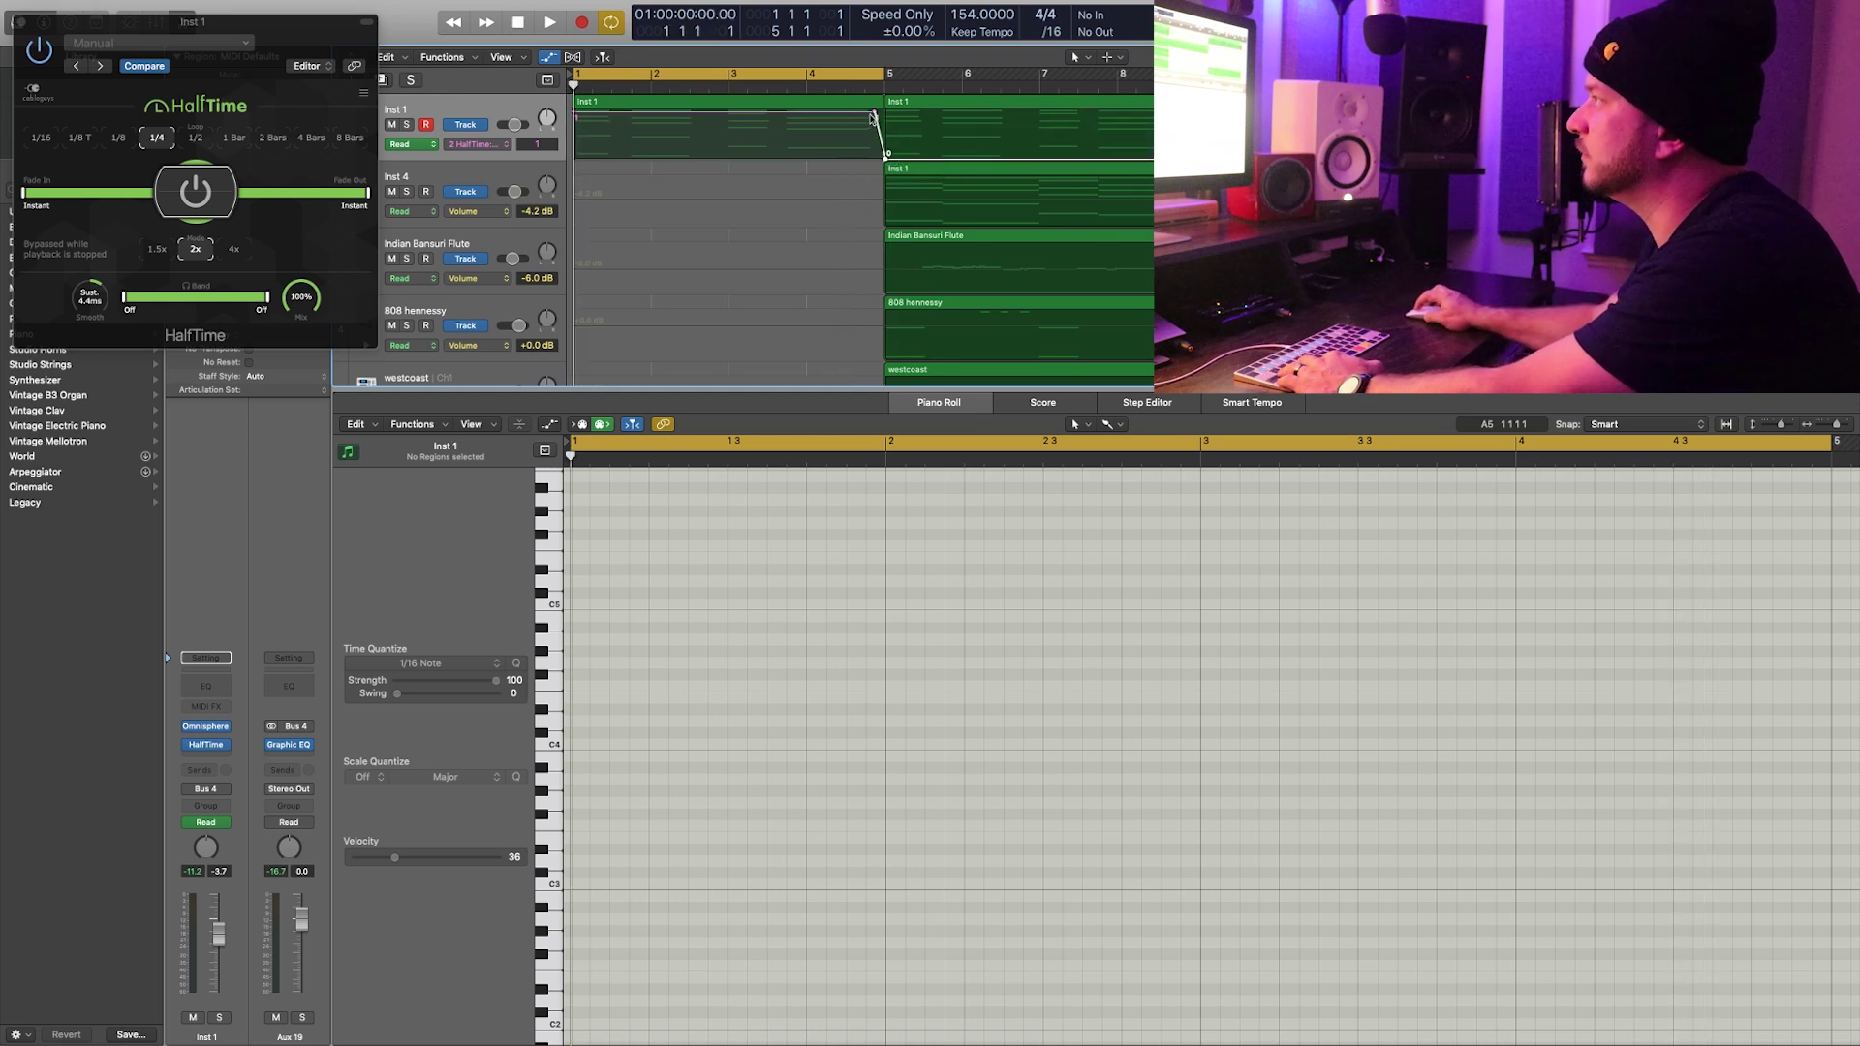
click(844, 74)
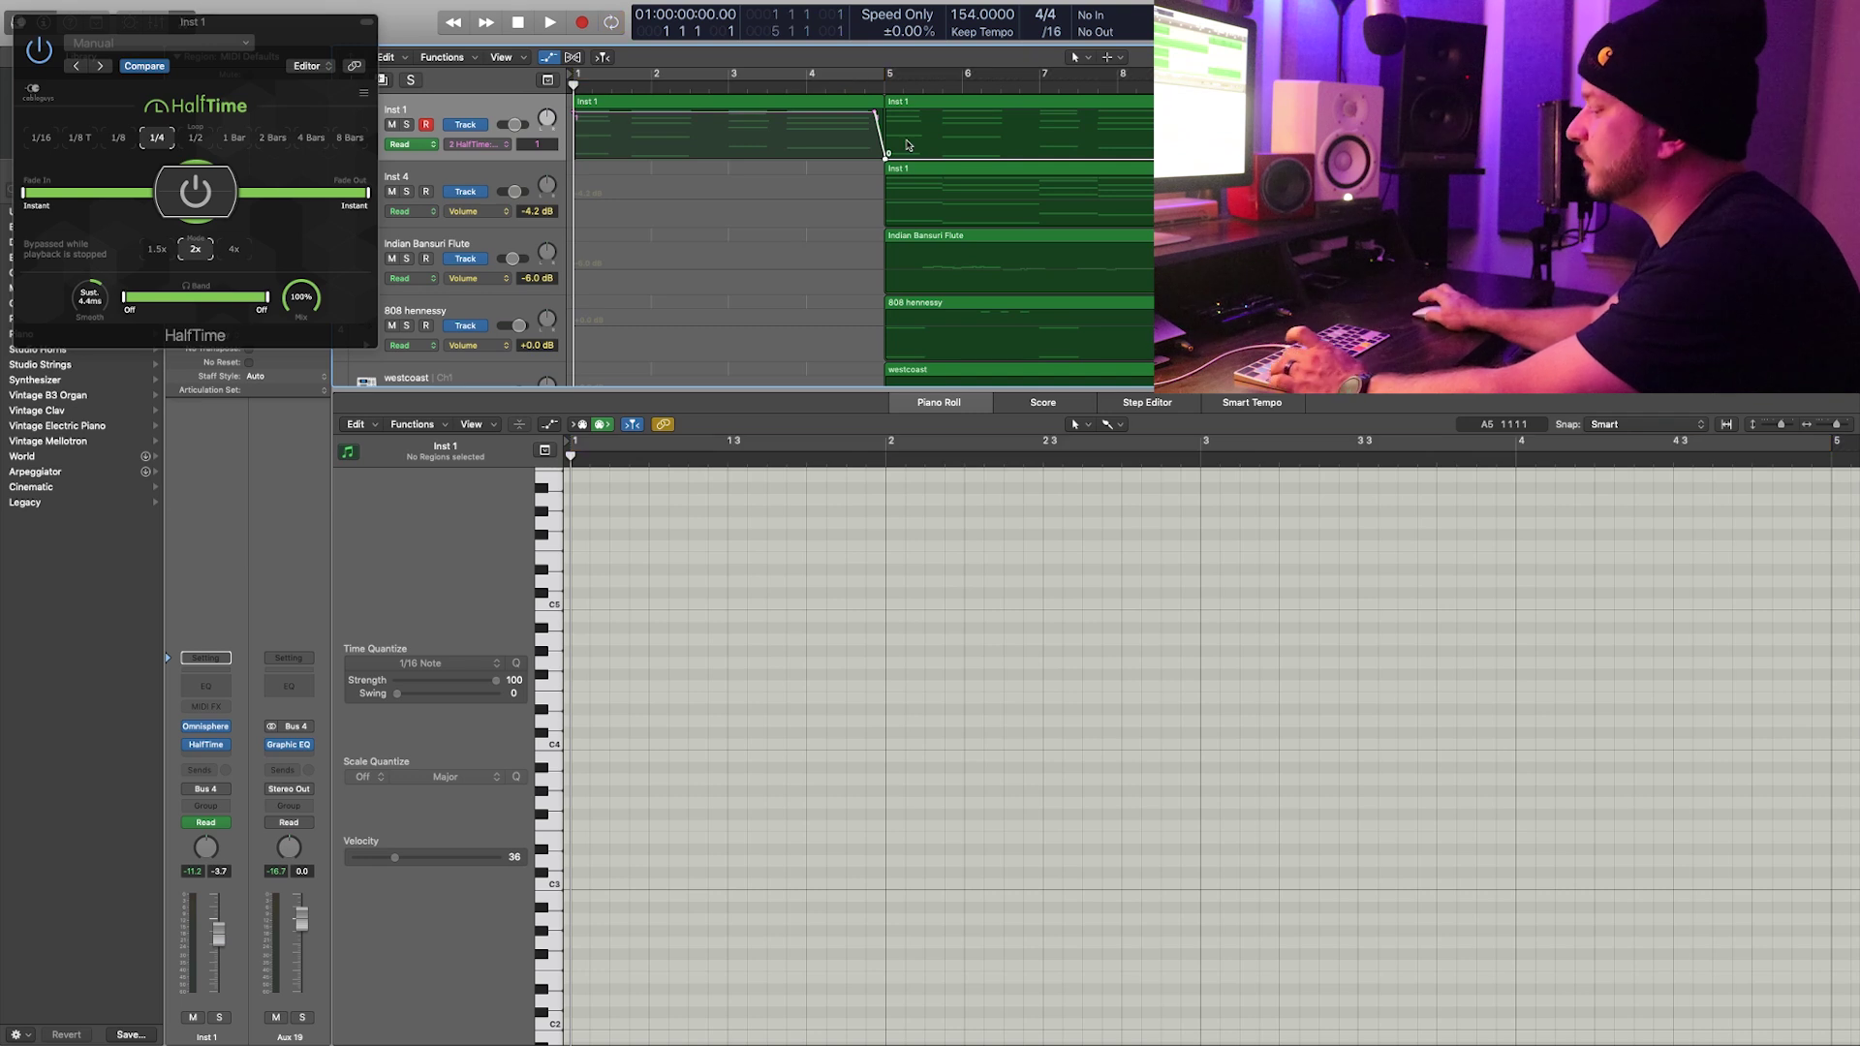
key(a)
key(super+Left)
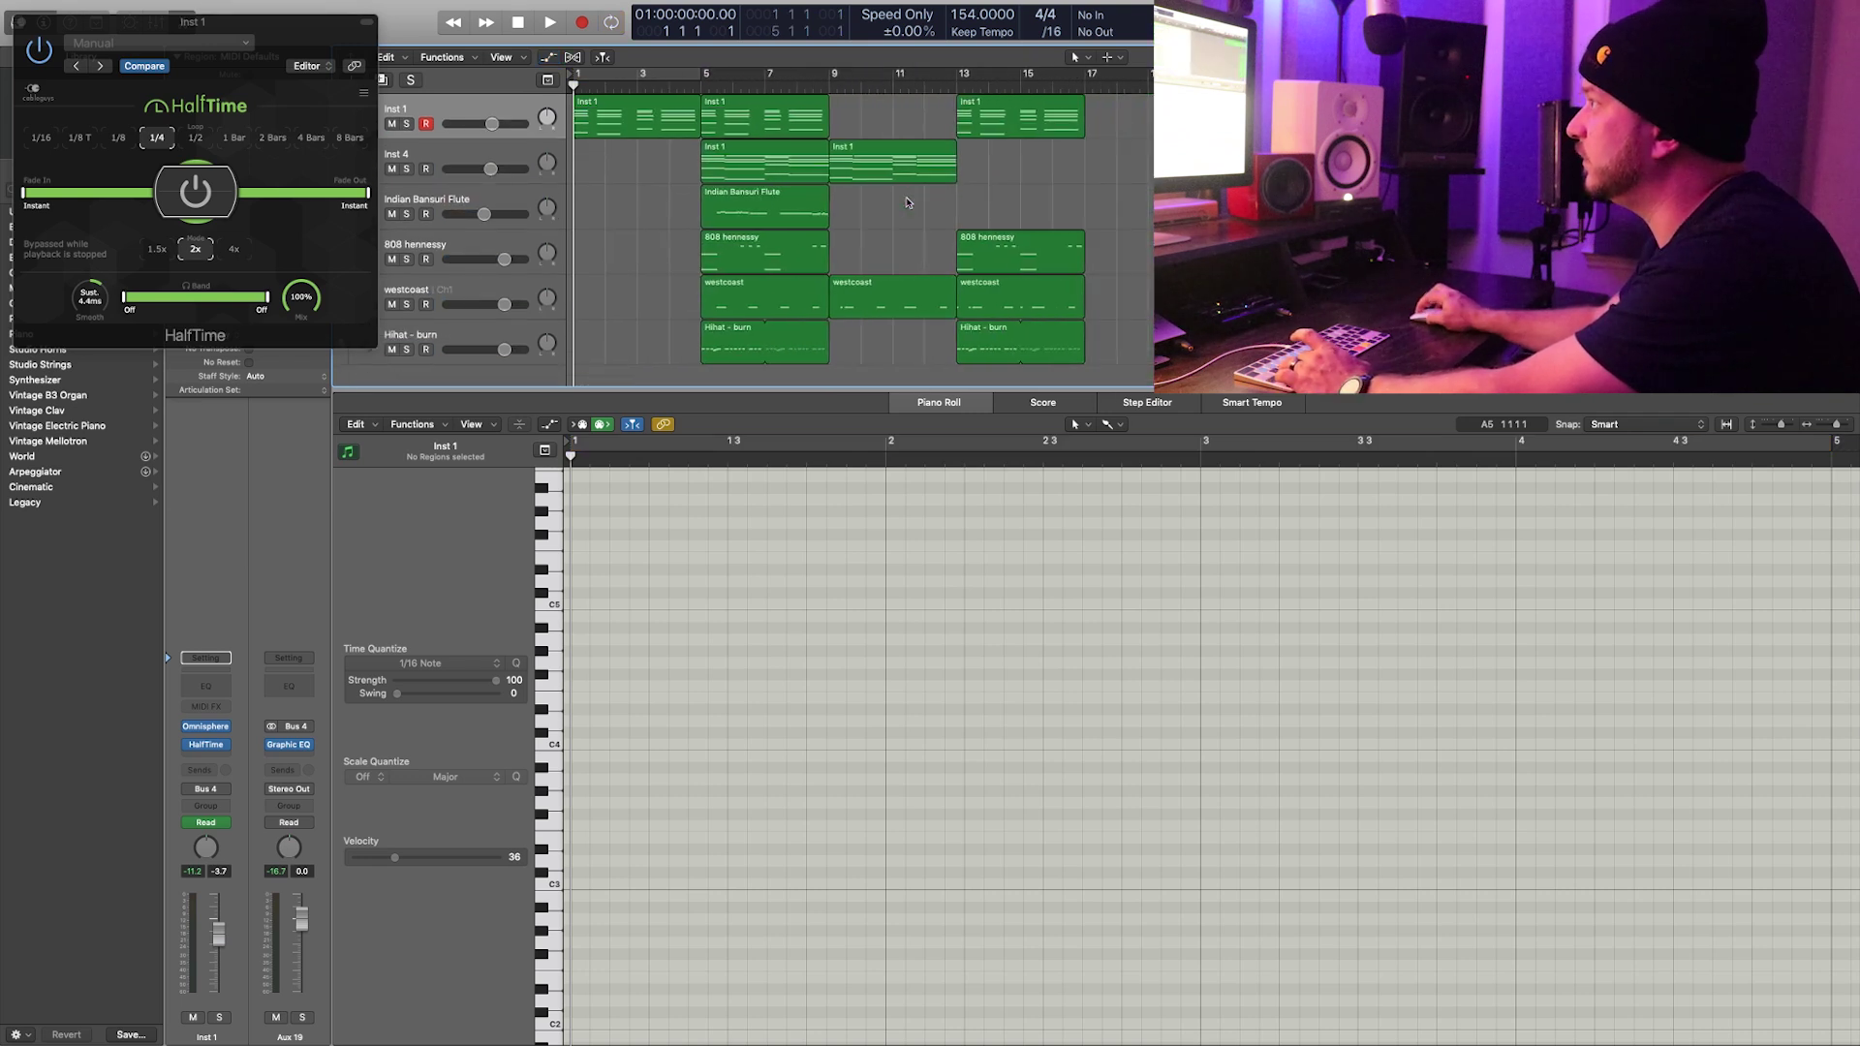
Step: Move the two Inst 4 chord regions and the Bansuri Flute region to bar 13
click(904, 175)
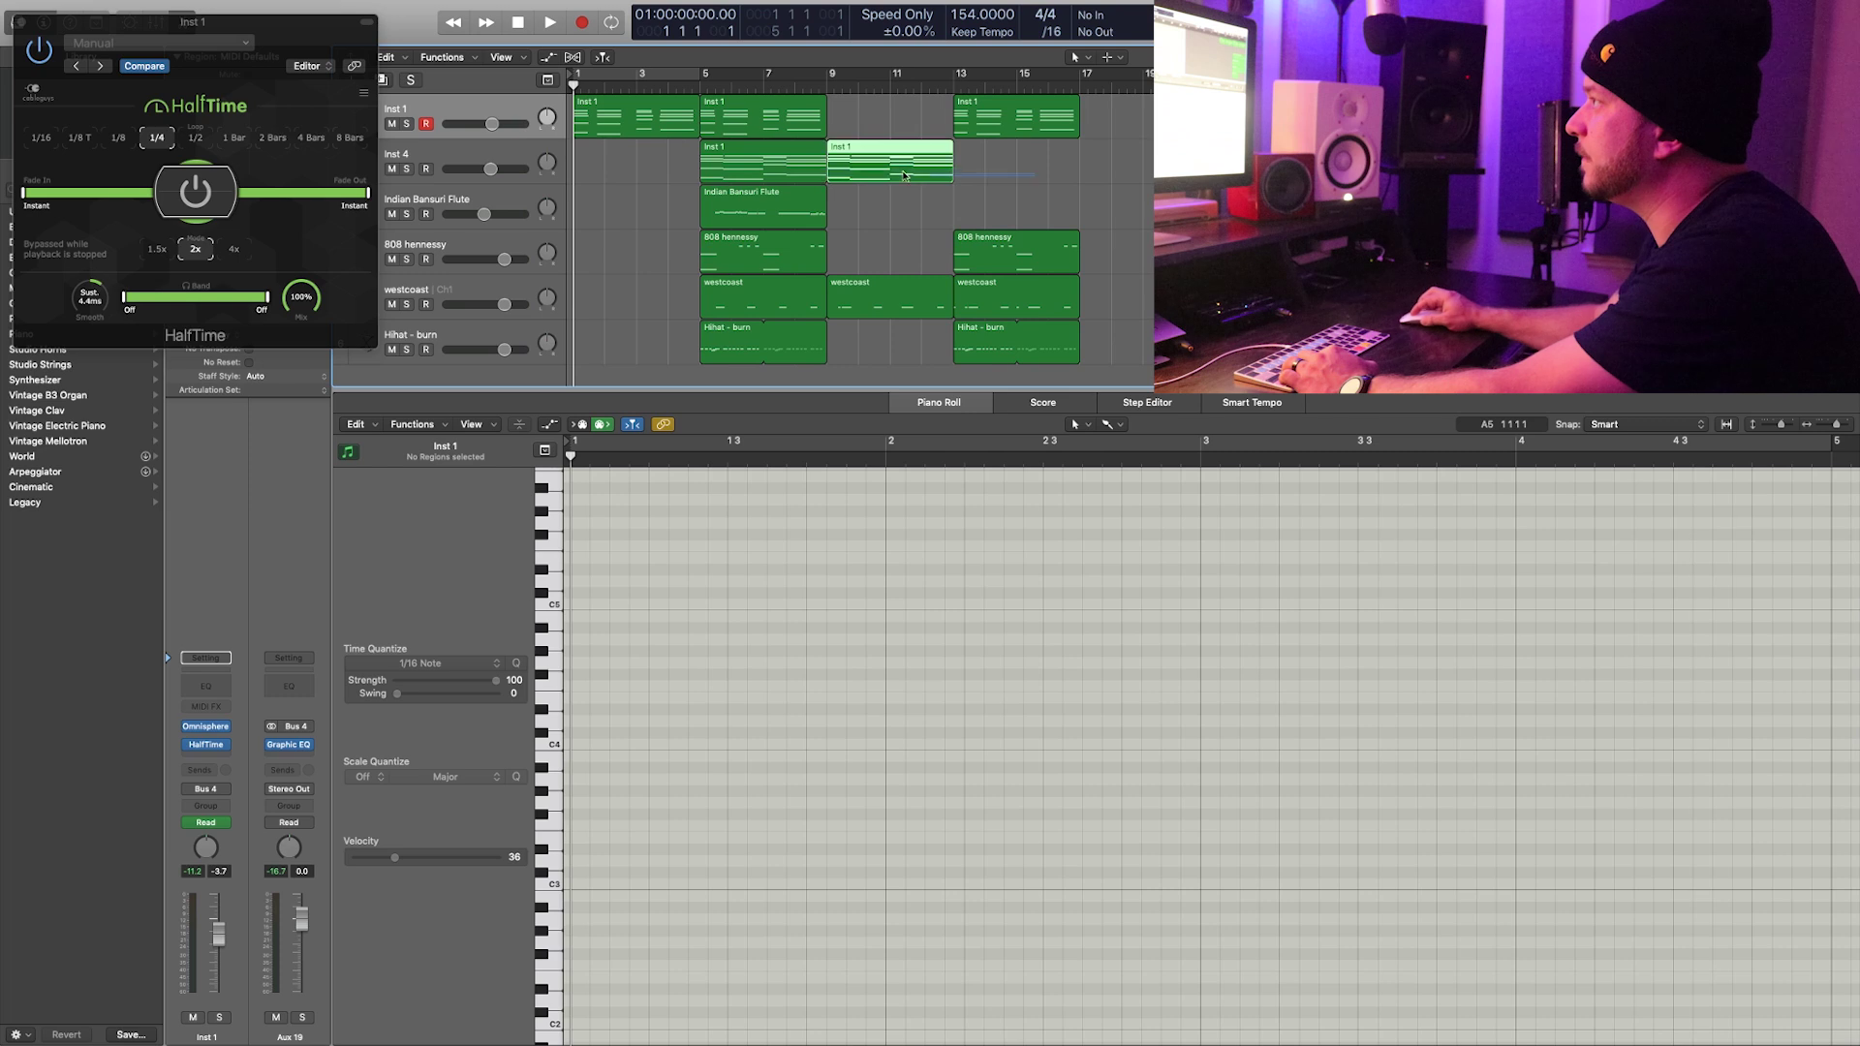
drag(704, 172, 990, 160)
click(865, 221)
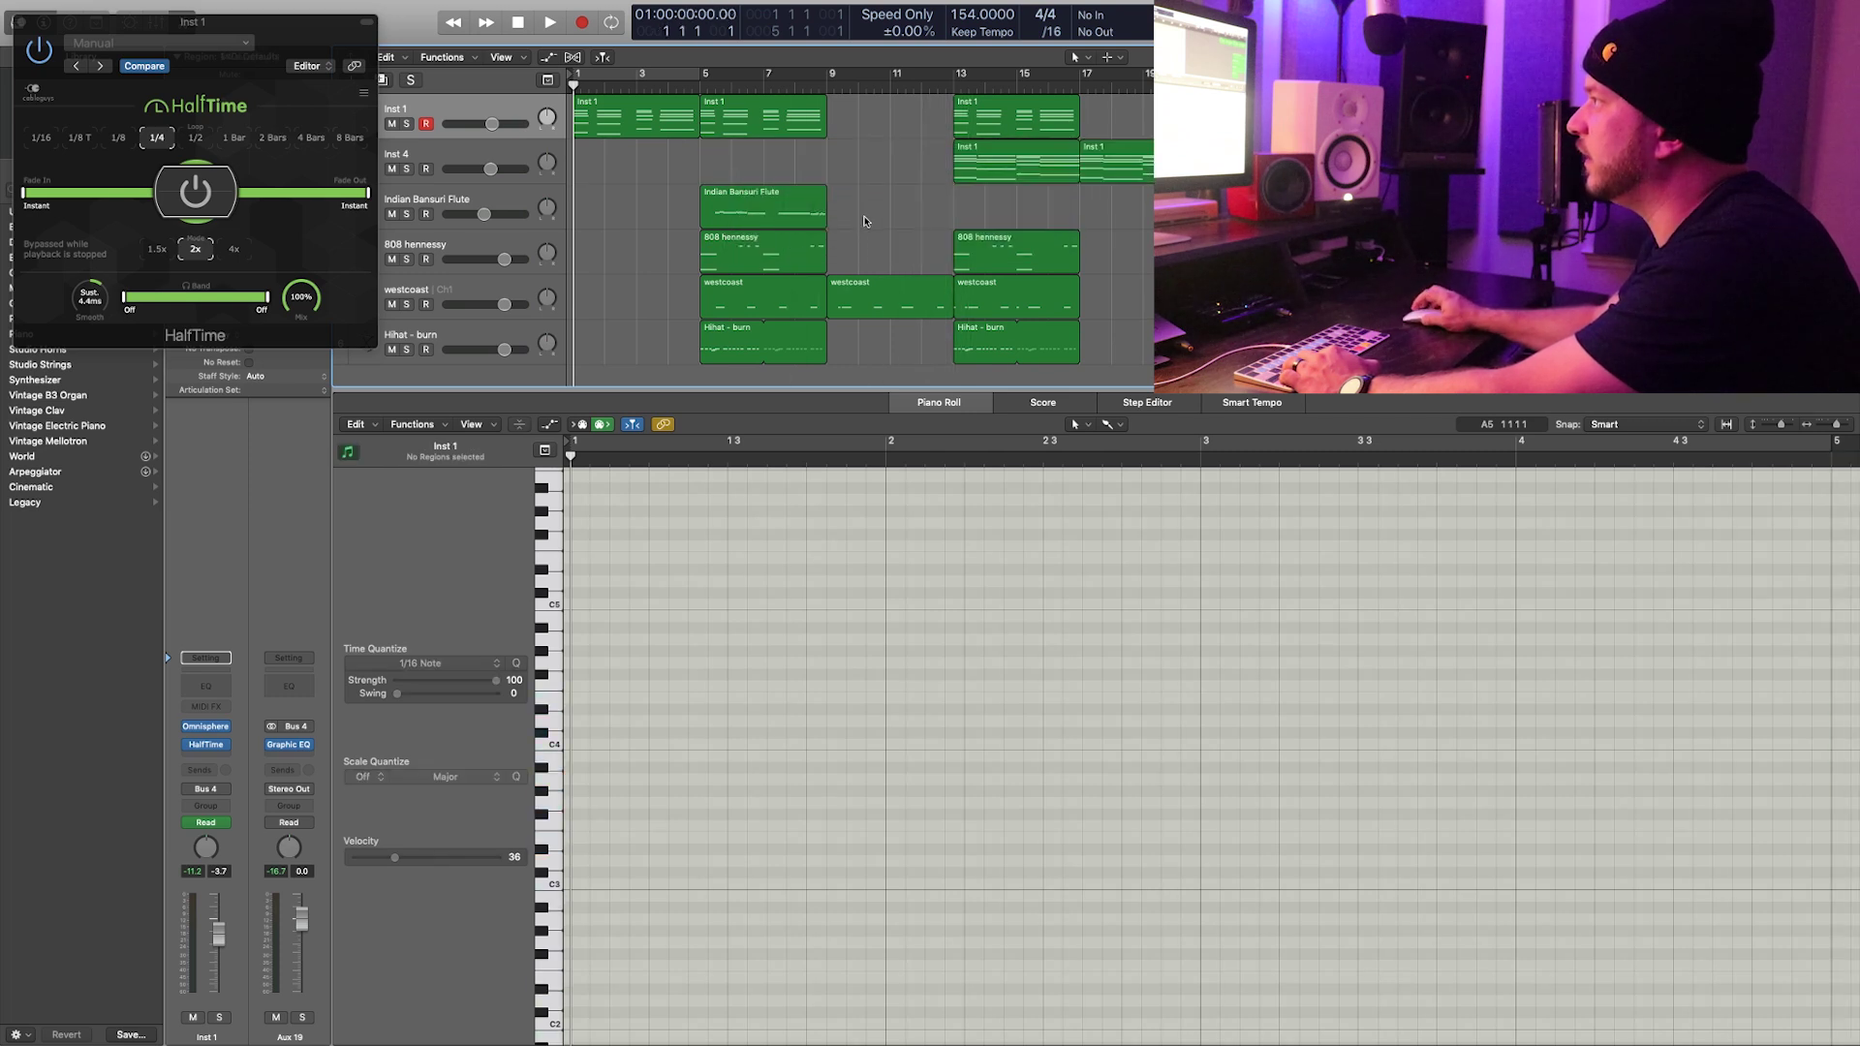
drag(814, 205, 1069, 205)
click(856, 236)
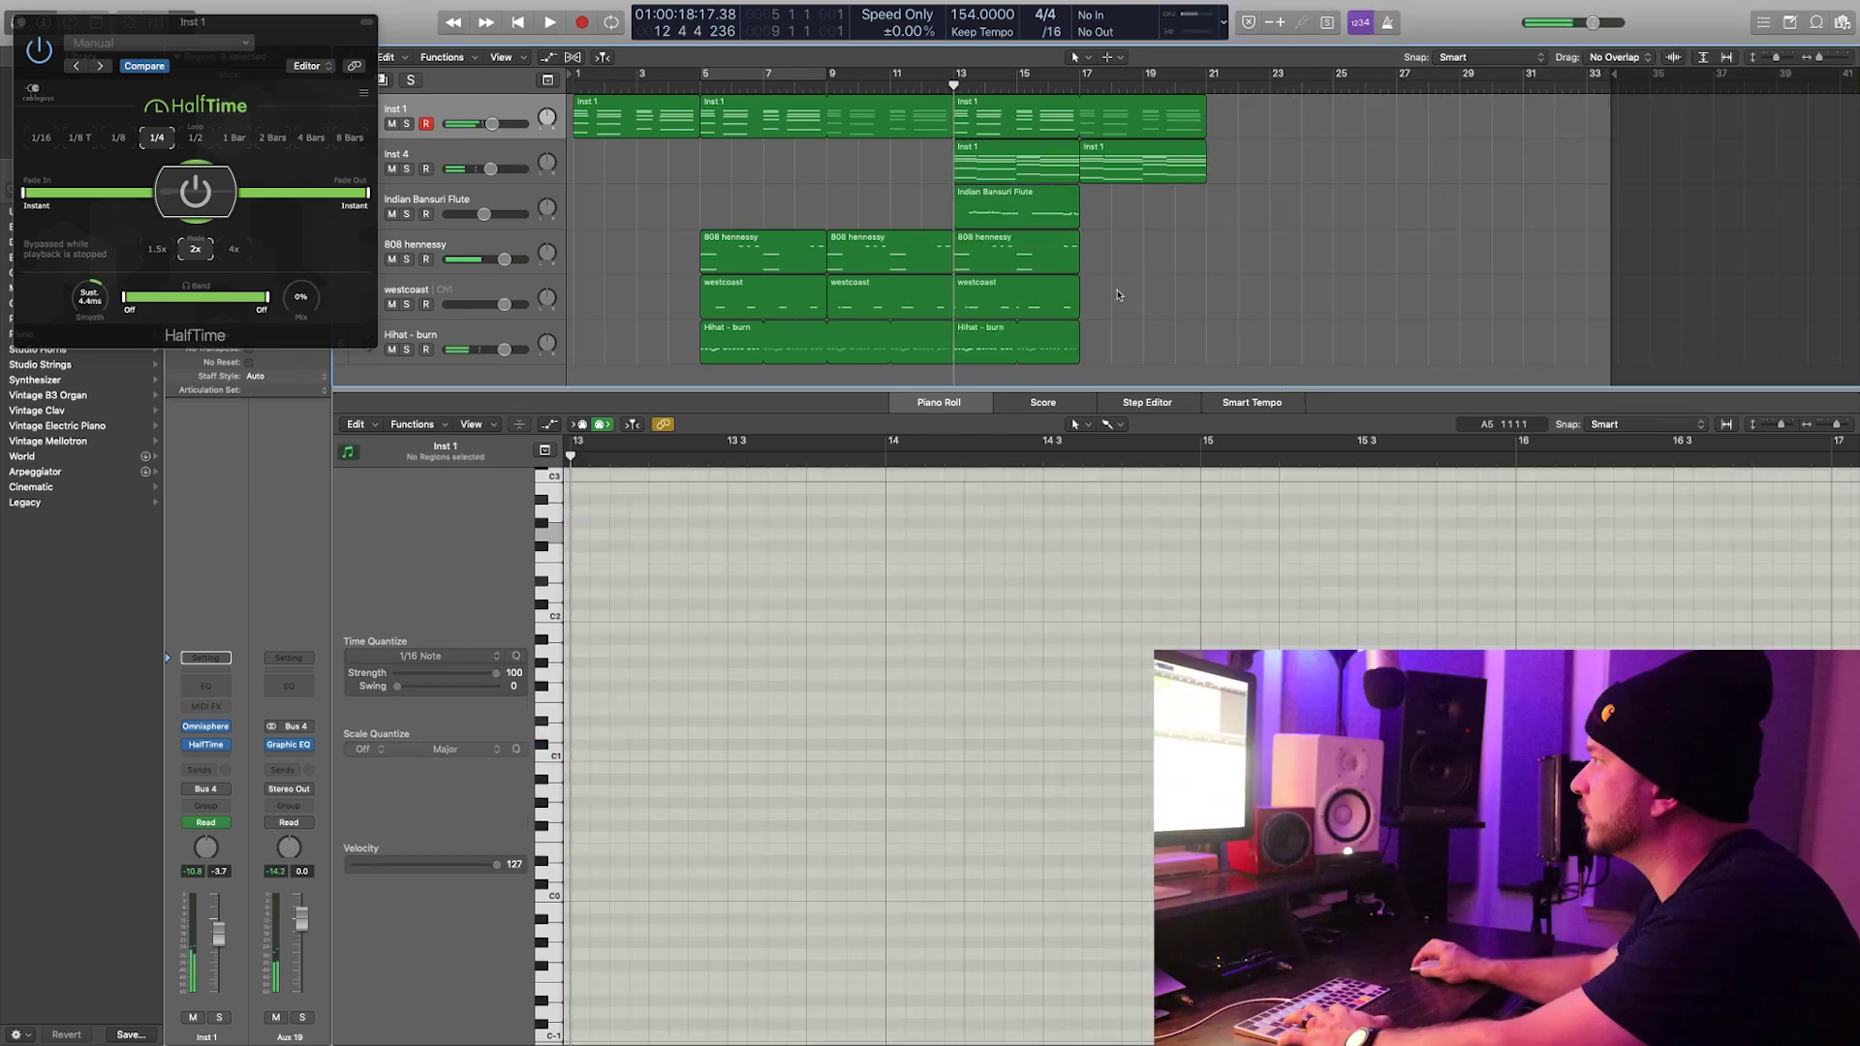
Step: Copy the 808 regions to bar 13 and loop hi-hat, westcoast and flute out to bar 21
key(Delete)
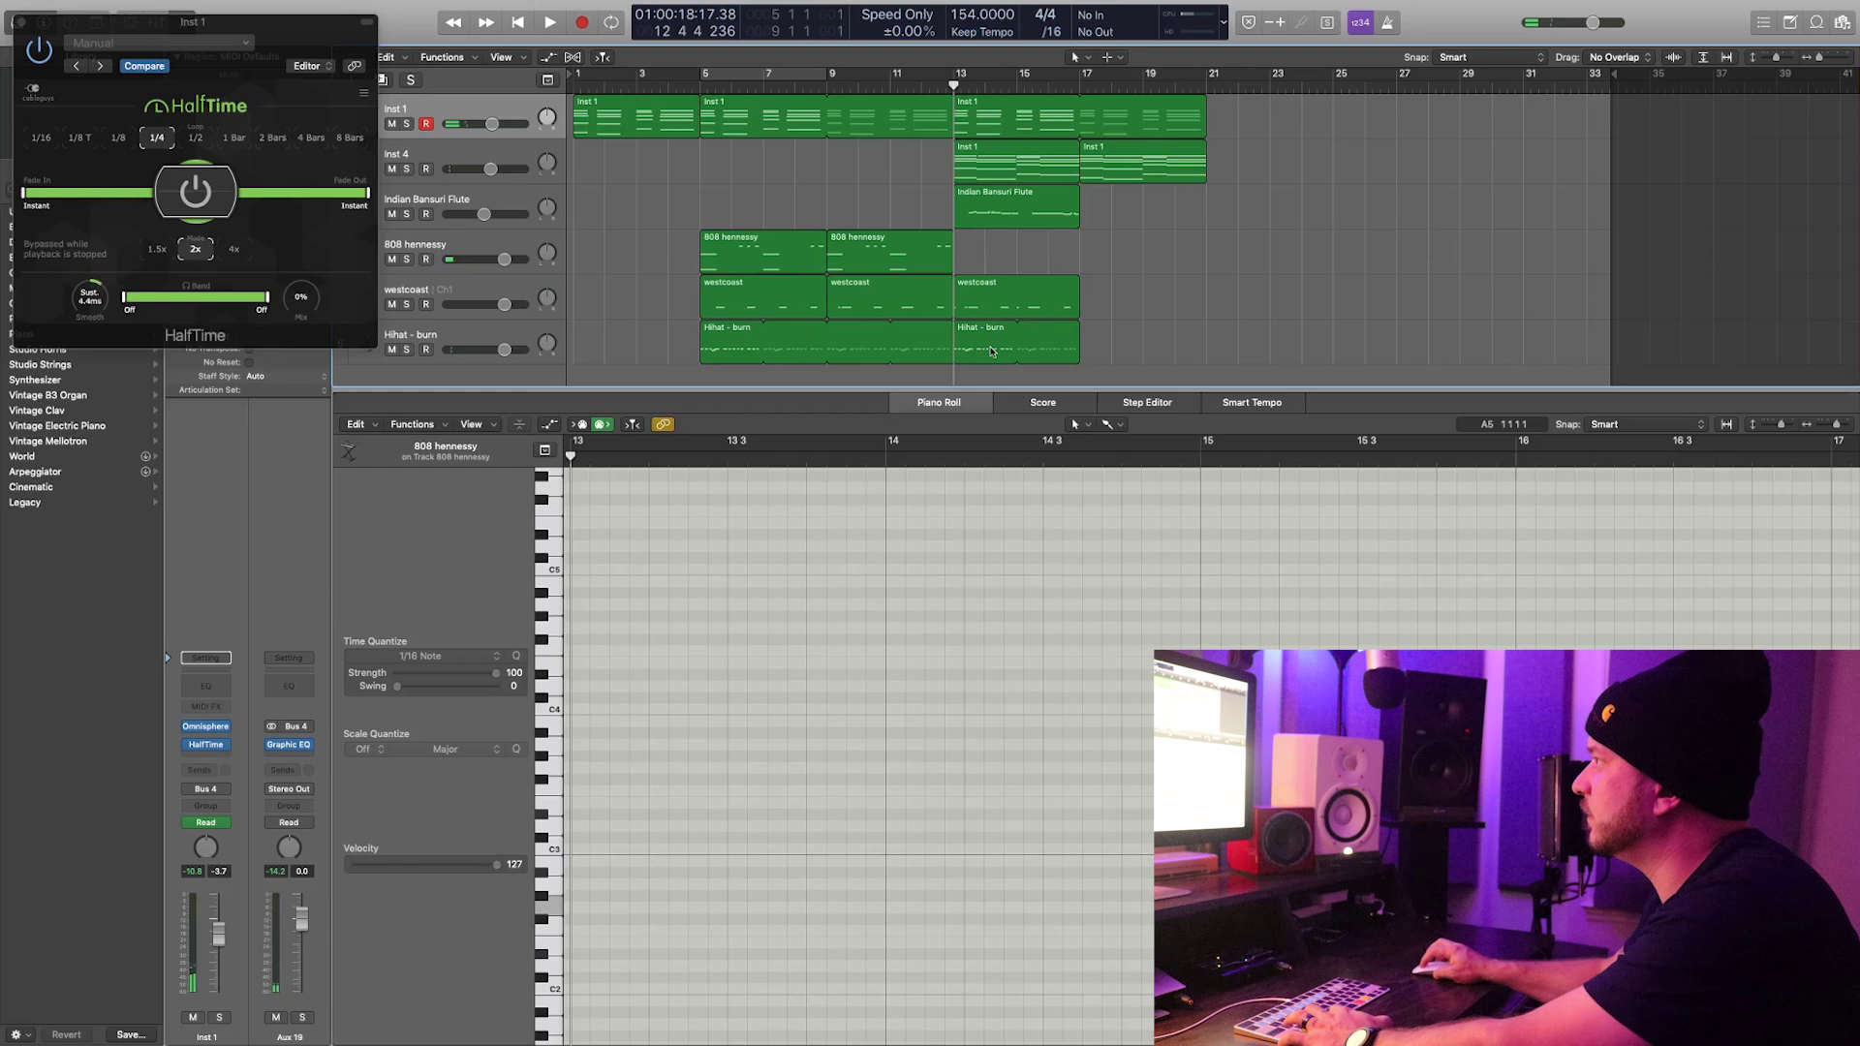
mouse_move(981, 264)
mouse_down()
mouse_move(717, 254)
mouse_move(978, 254)
mouse_up()
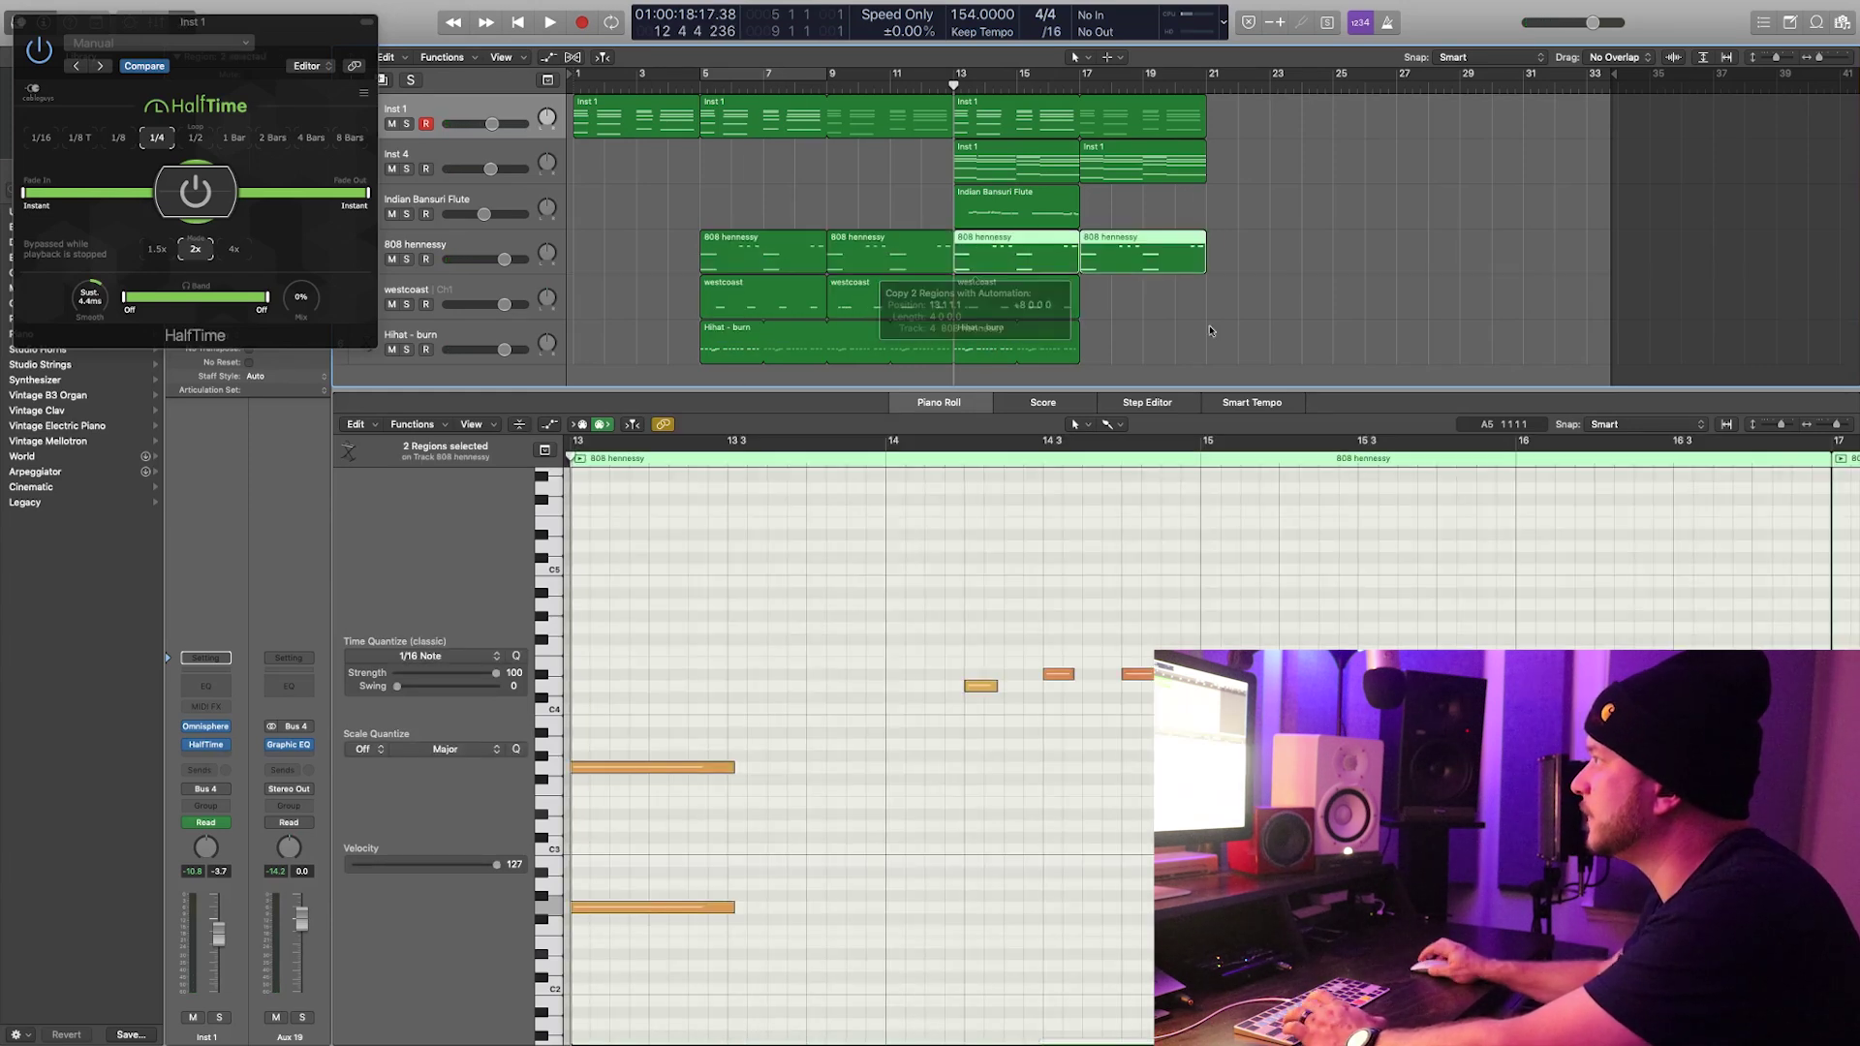
drag(1077, 330, 1208, 330)
drag(1072, 284, 1218, 293)
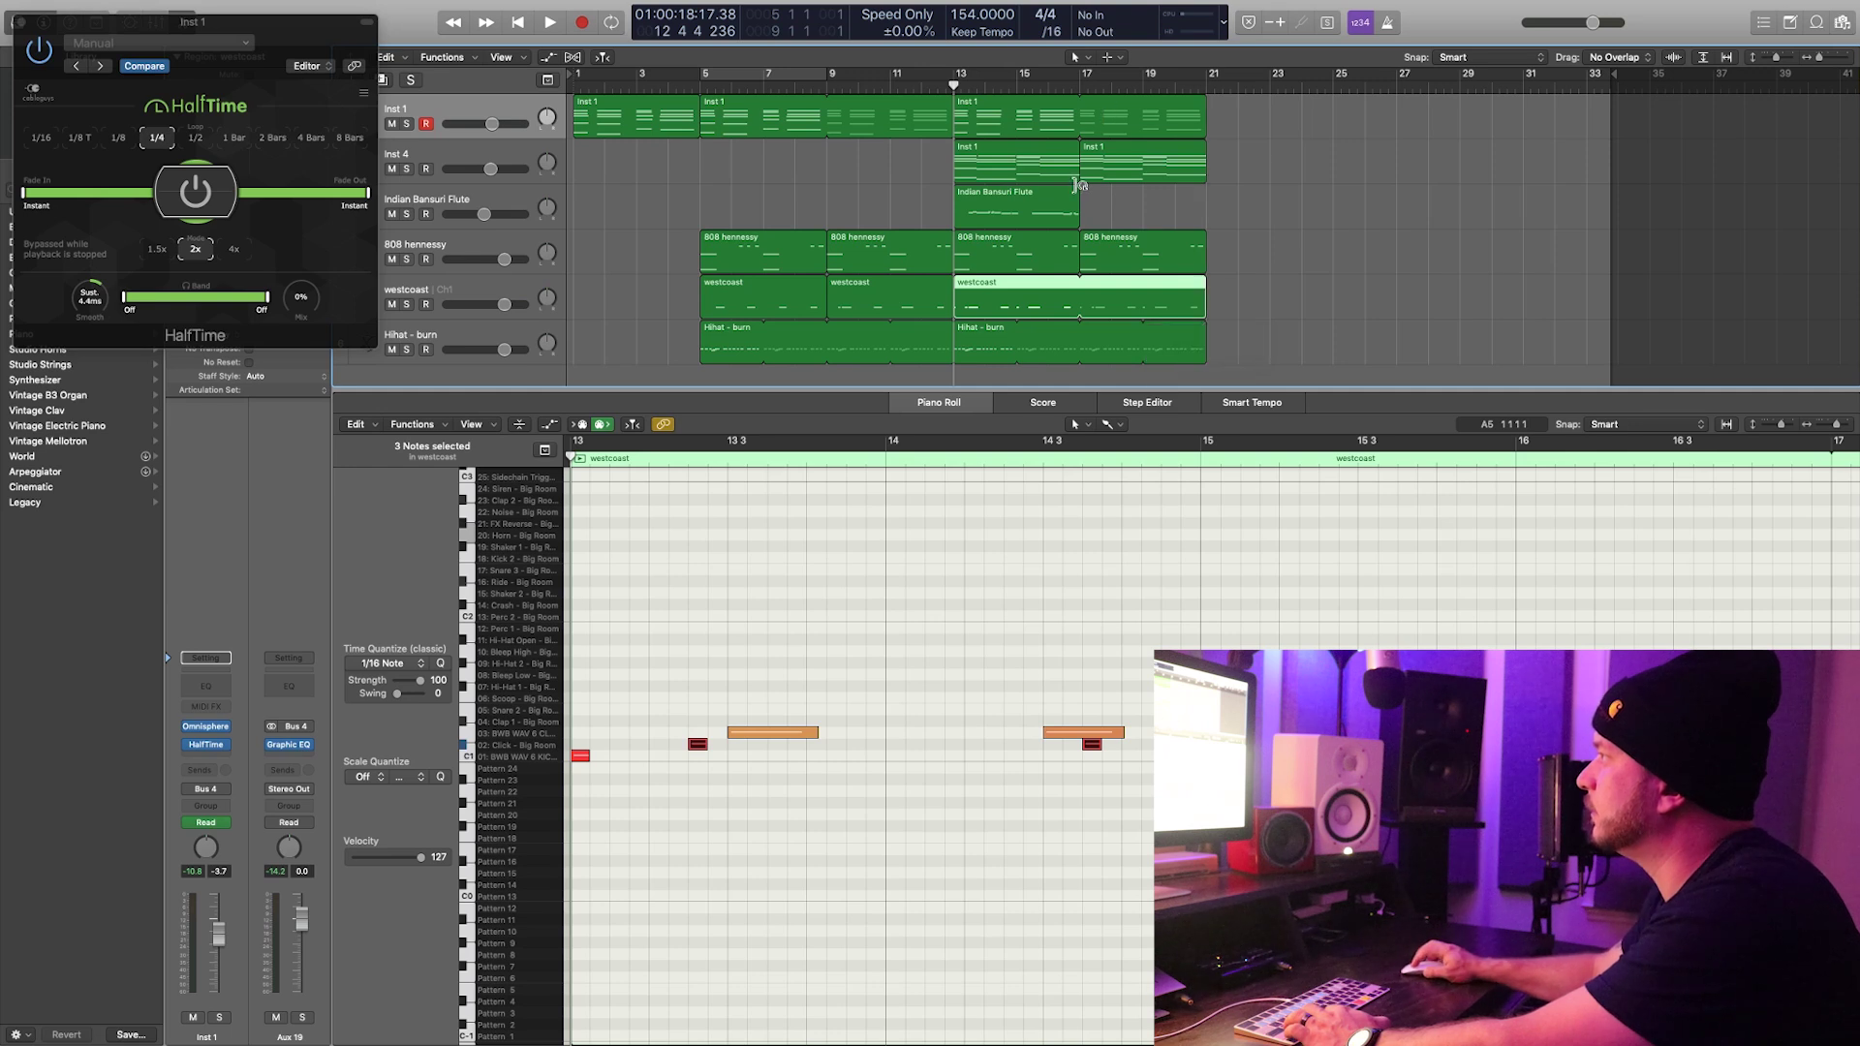
drag(1077, 184, 1208, 188)
click(1298, 213)
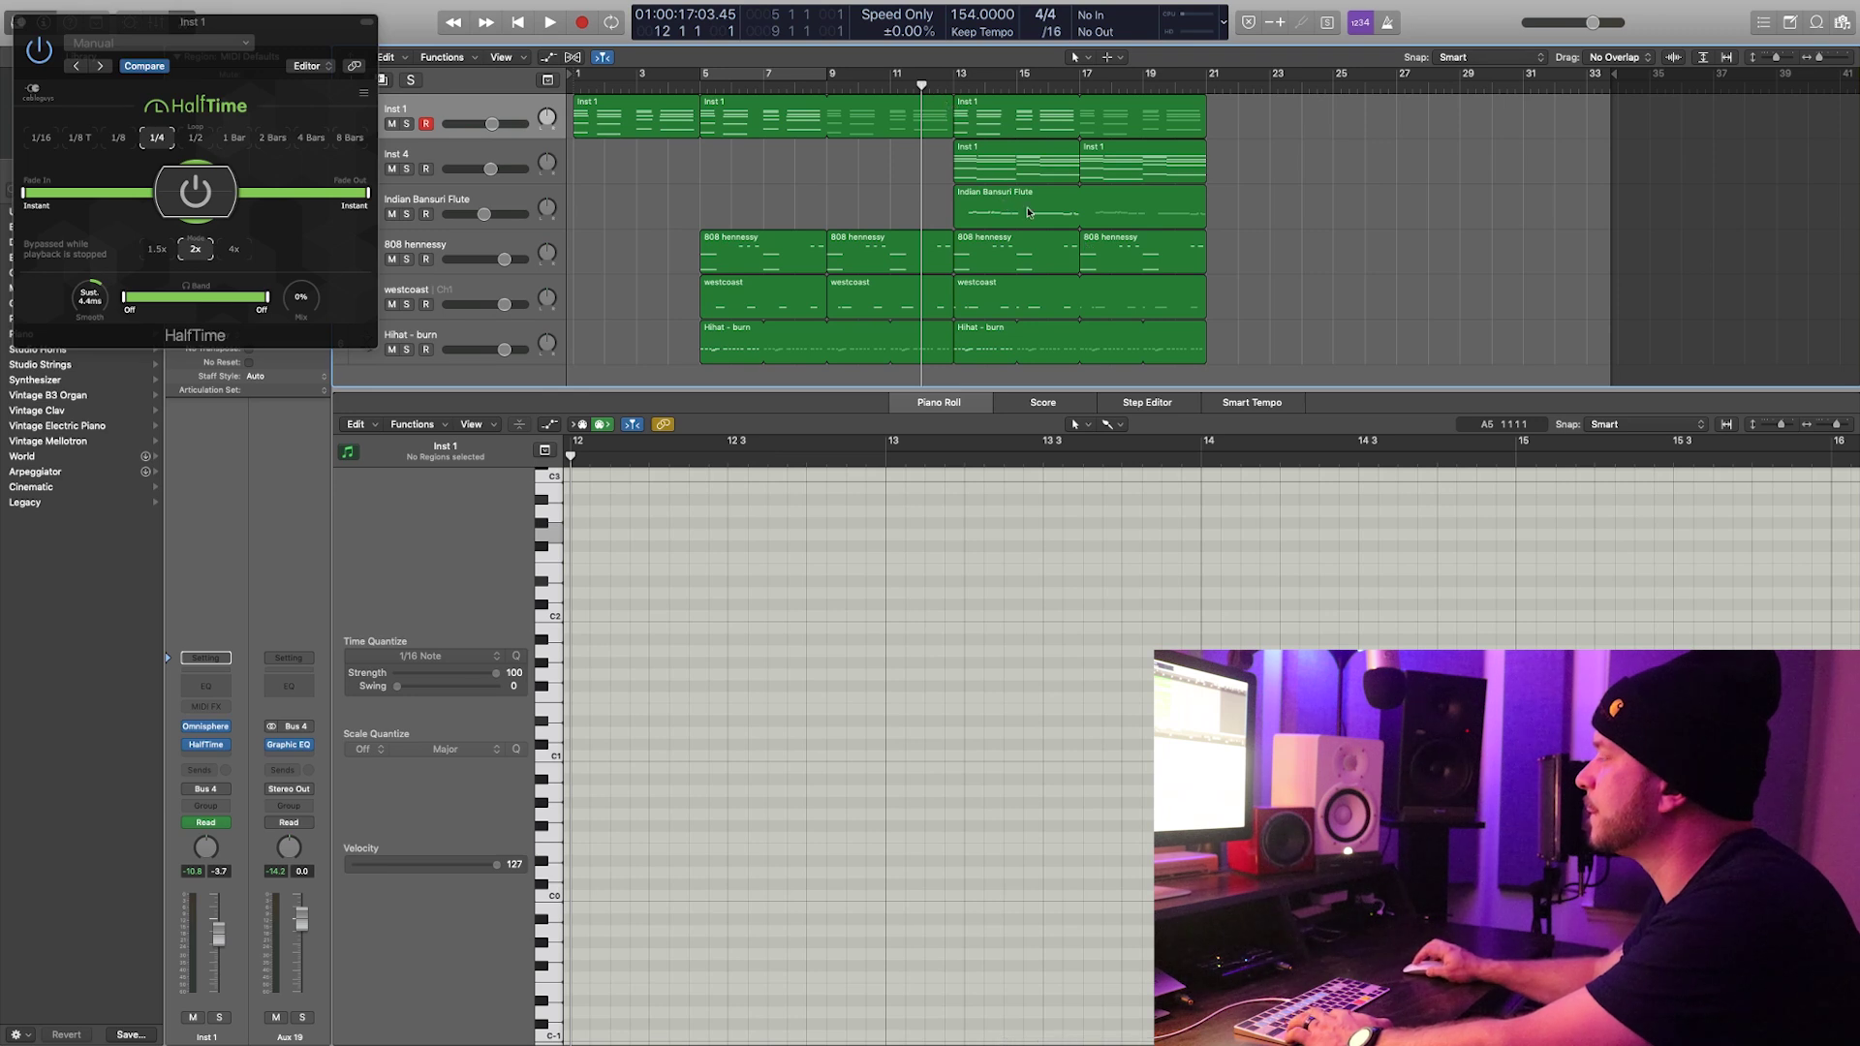
key(space)
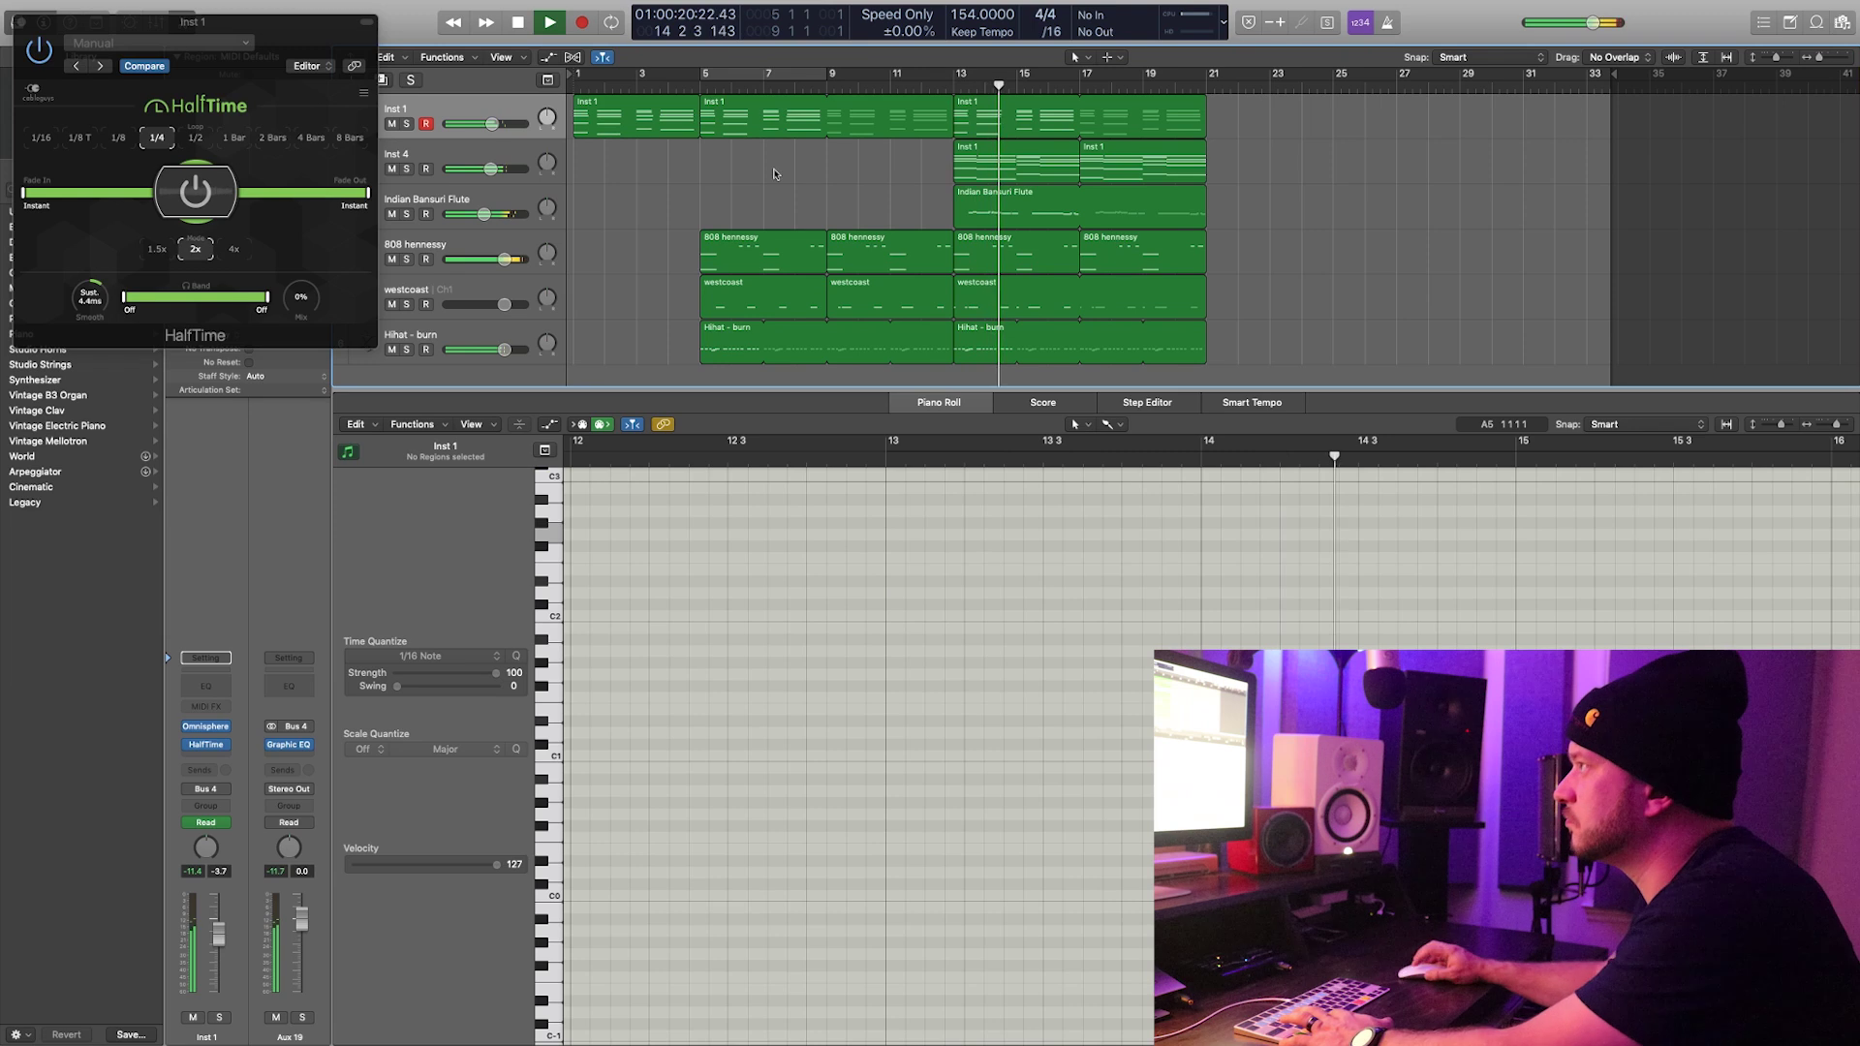
Step: Return Inst 4 to bar 5, copy Inst 1 to bar 21, loop westcoast to bar 29, cycle bars 5–23
drag(1263, 178, 740, 159)
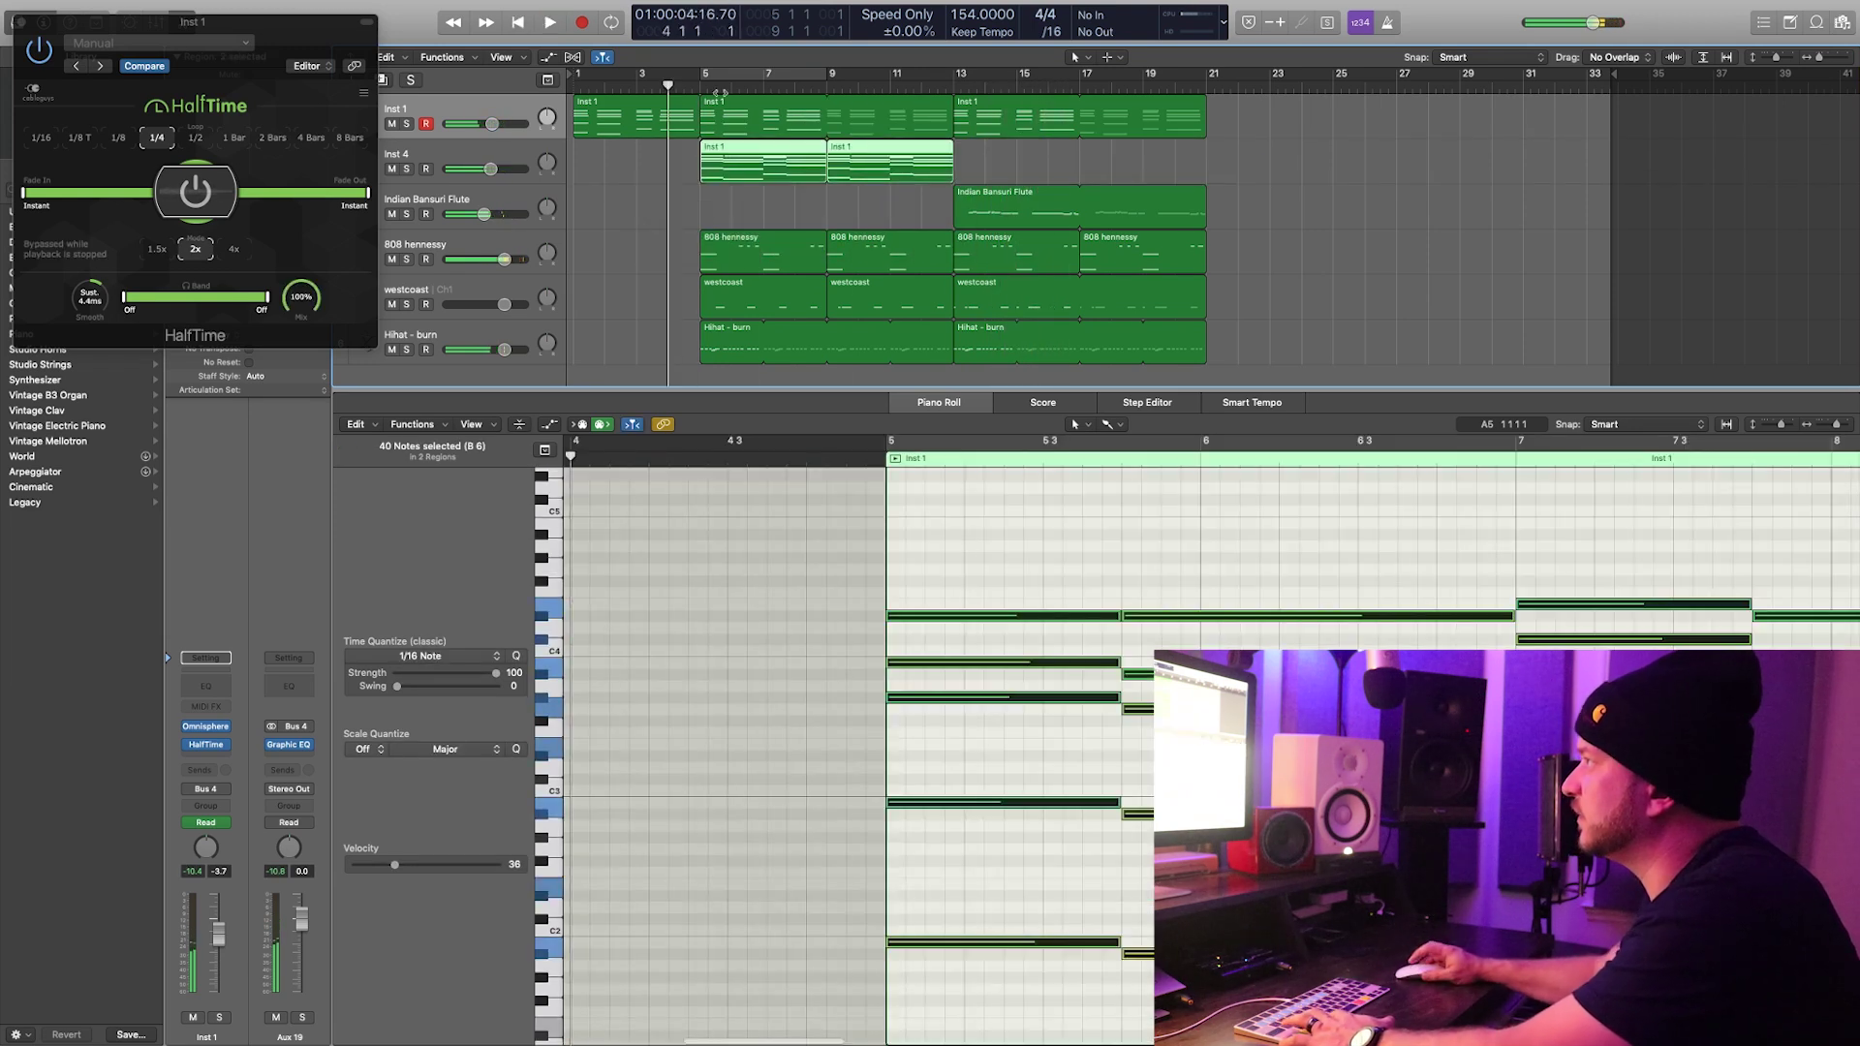
click(711, 85)
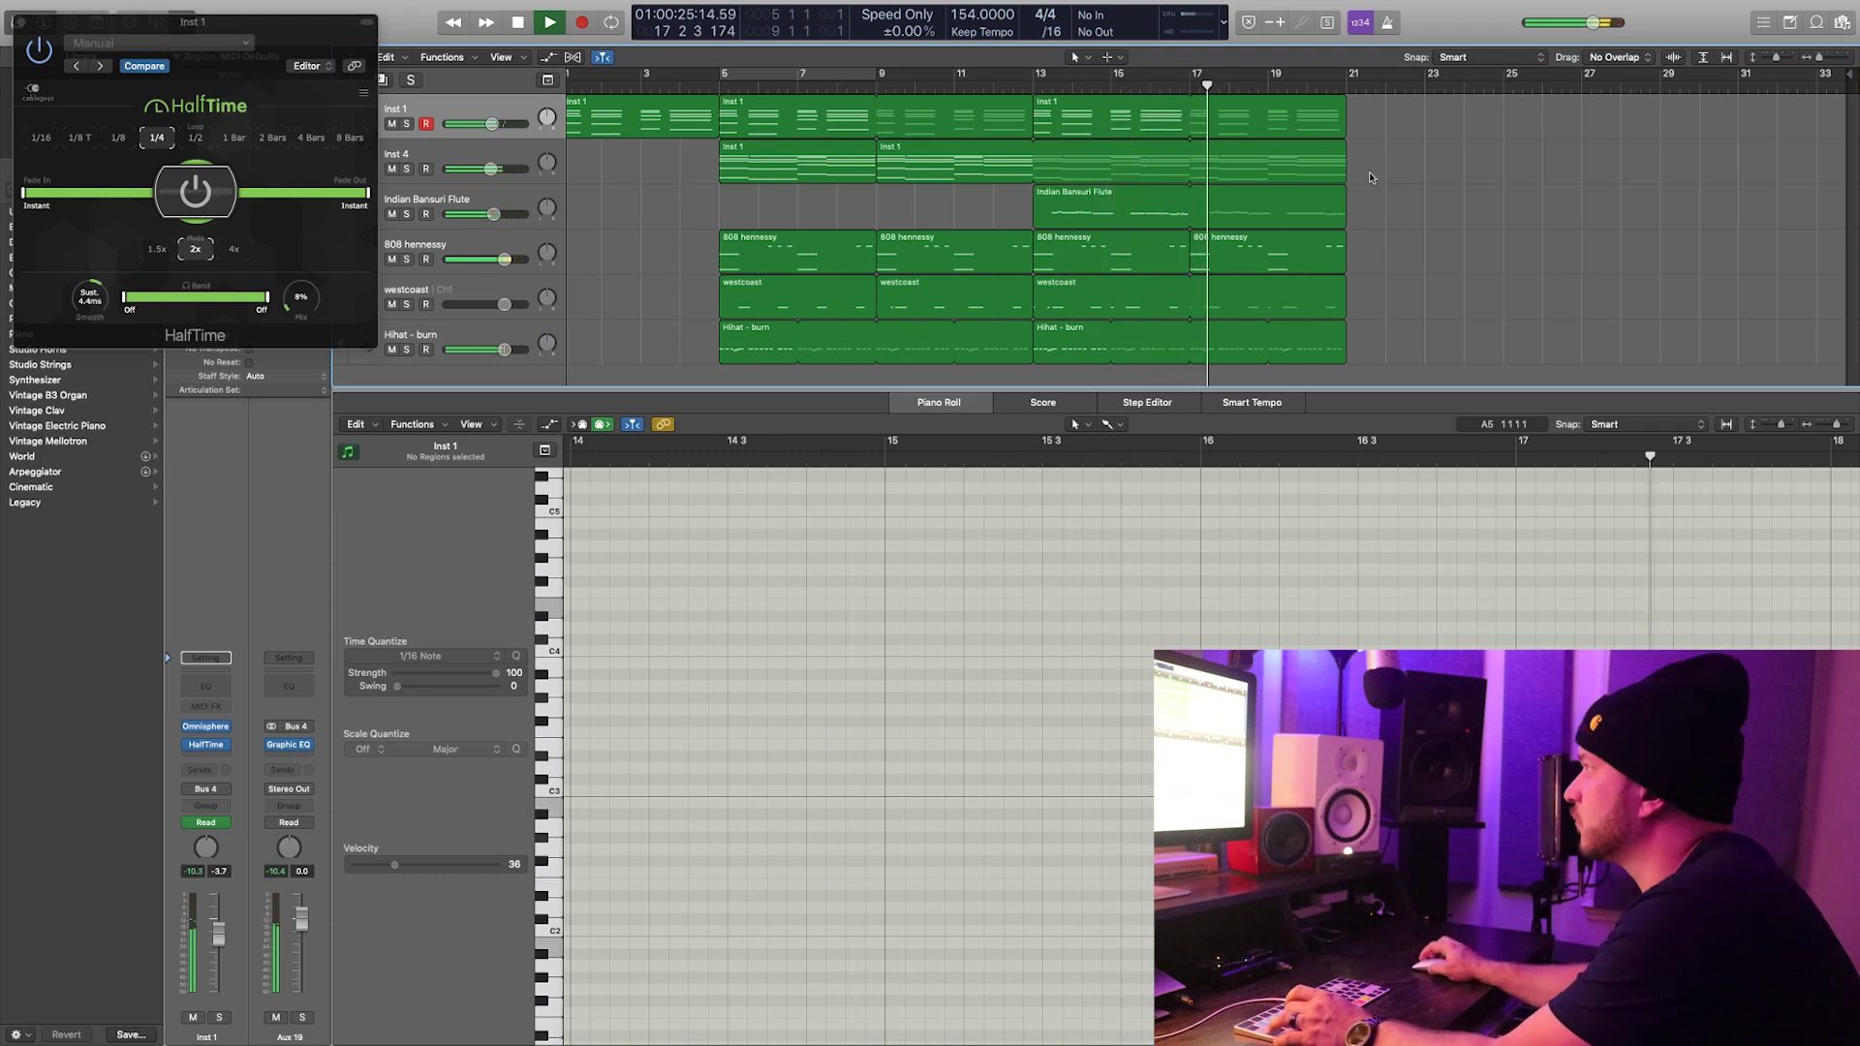
click(1132, 109)
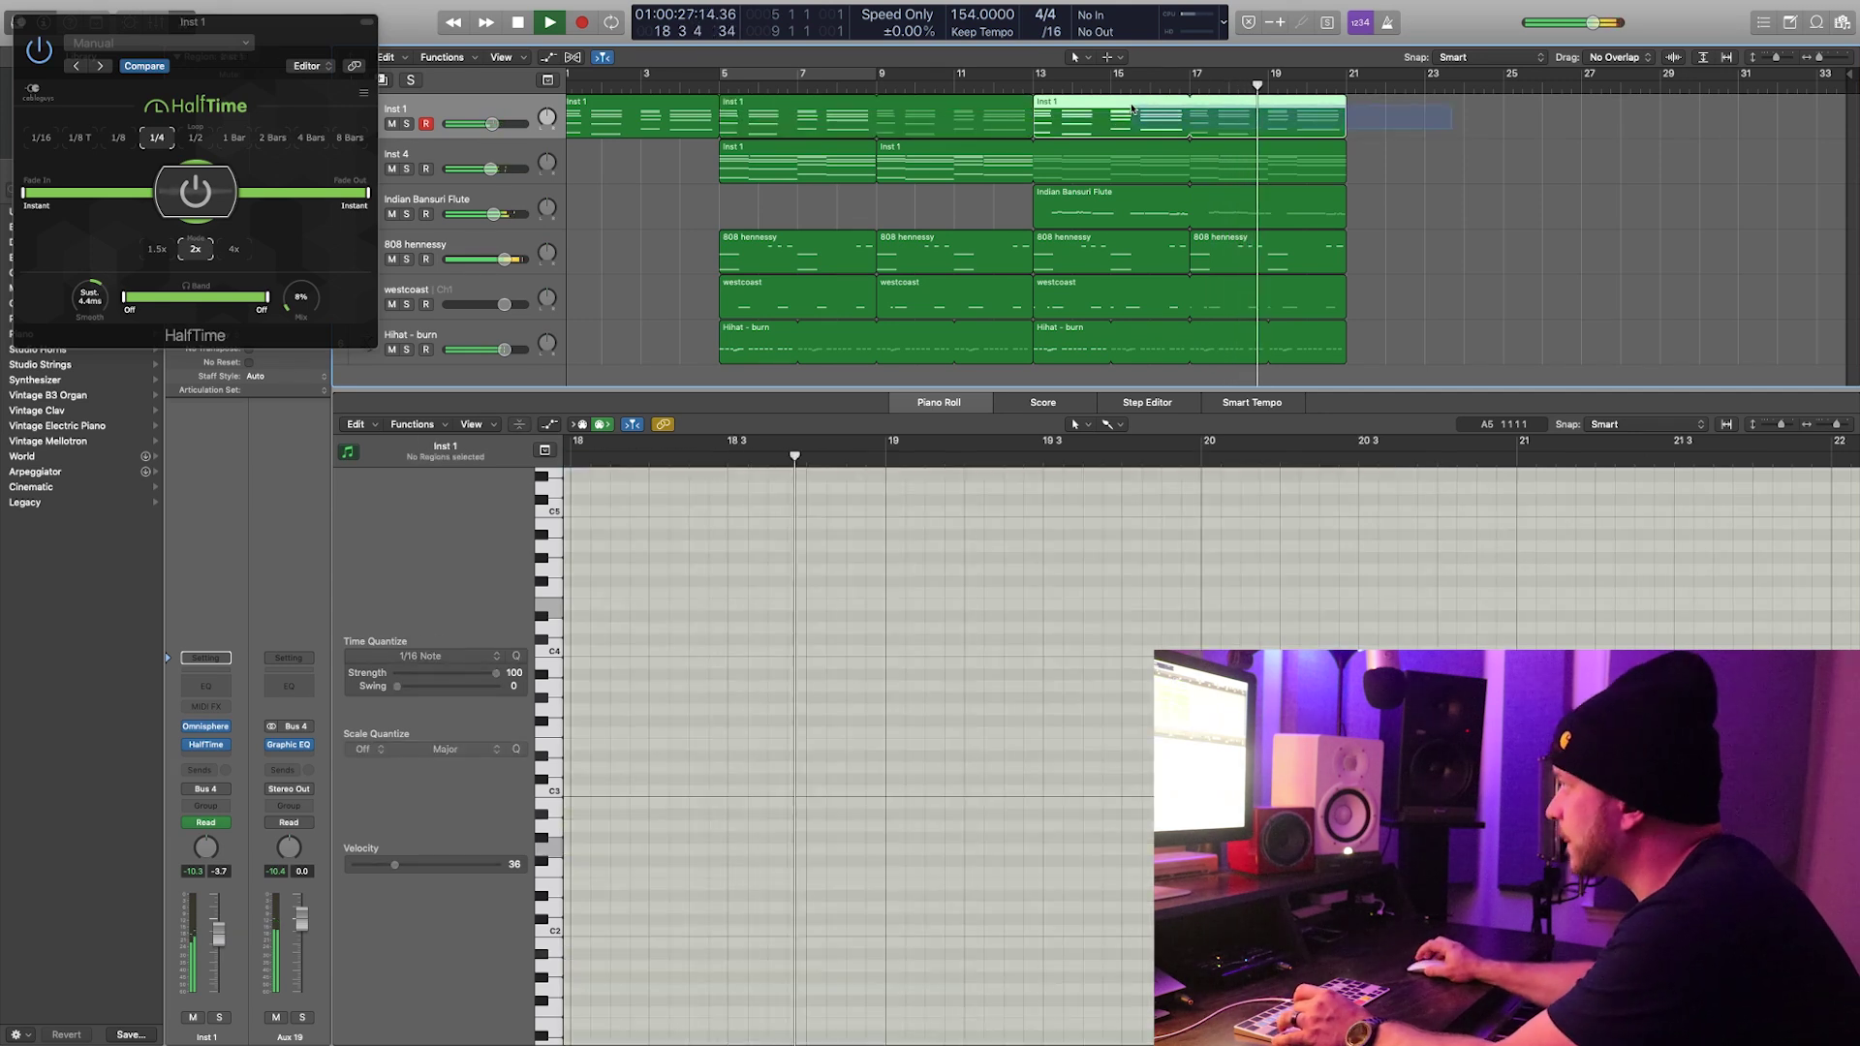
drag(1132, 109, 1390, 116)
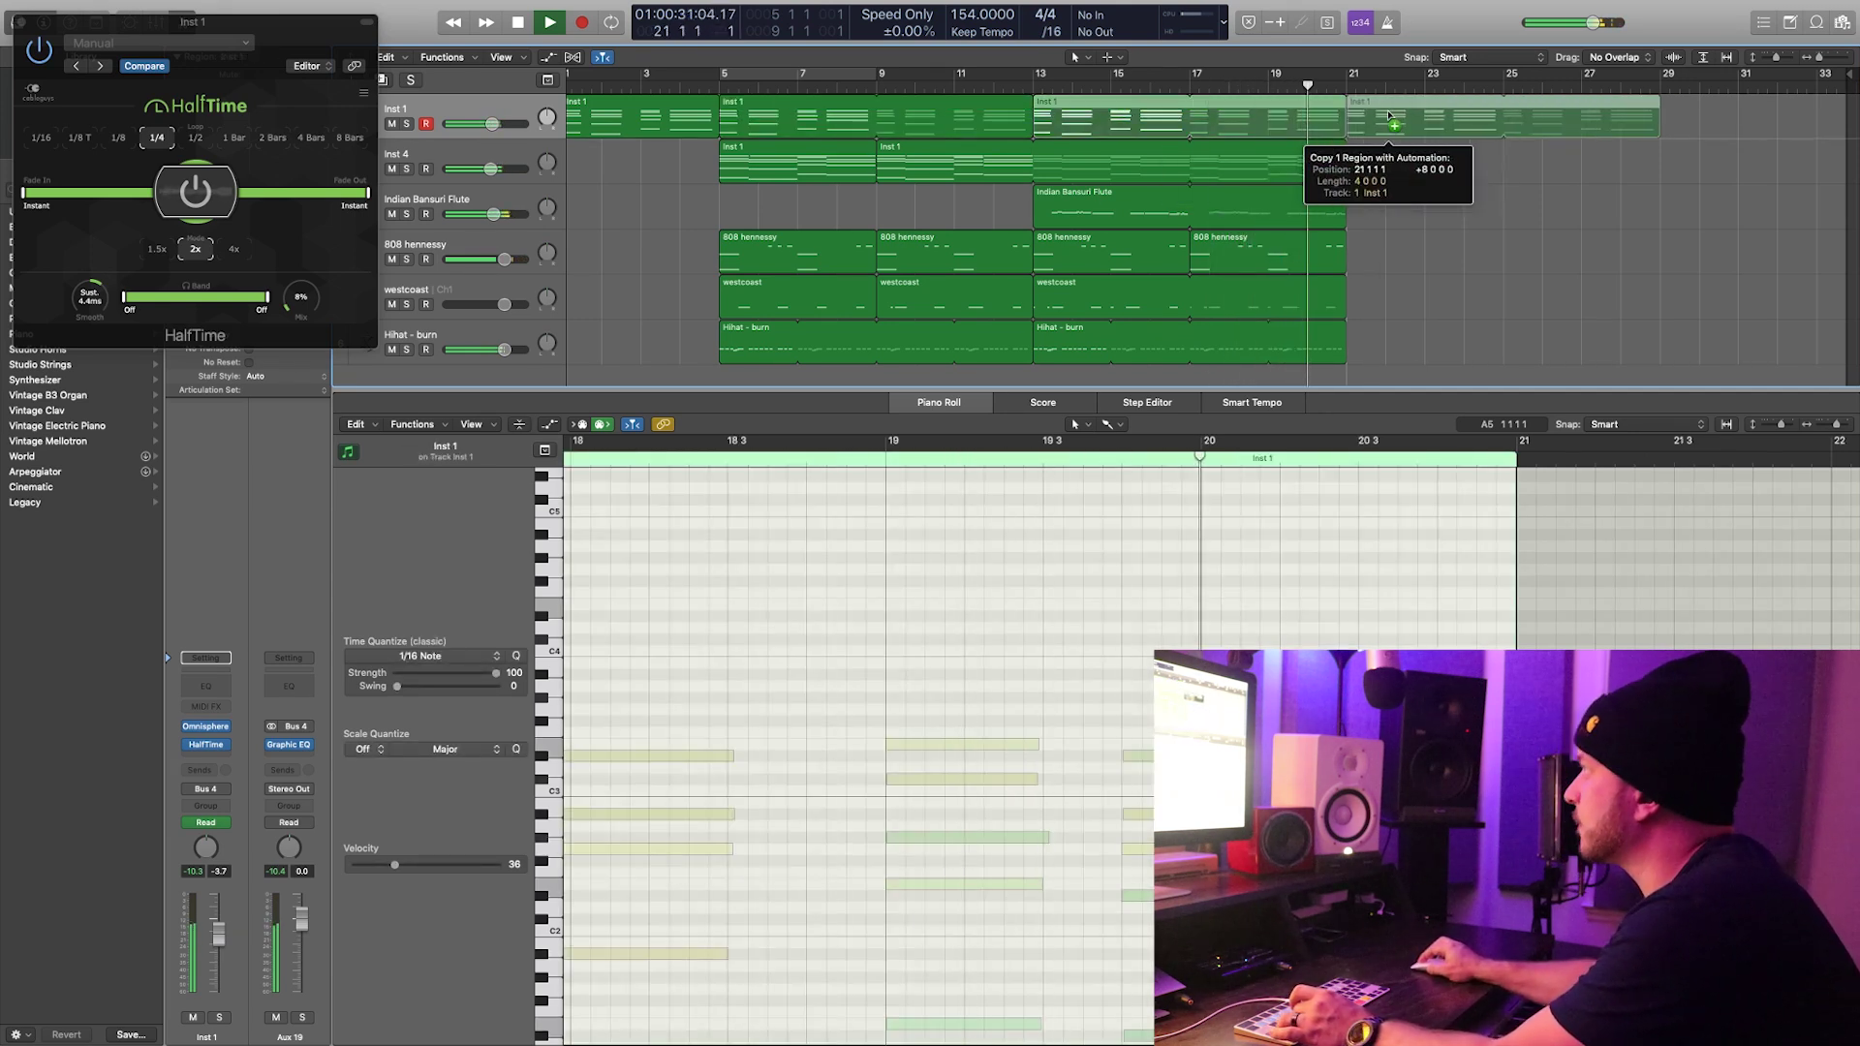
drag(1345, 282, 1658, 282)
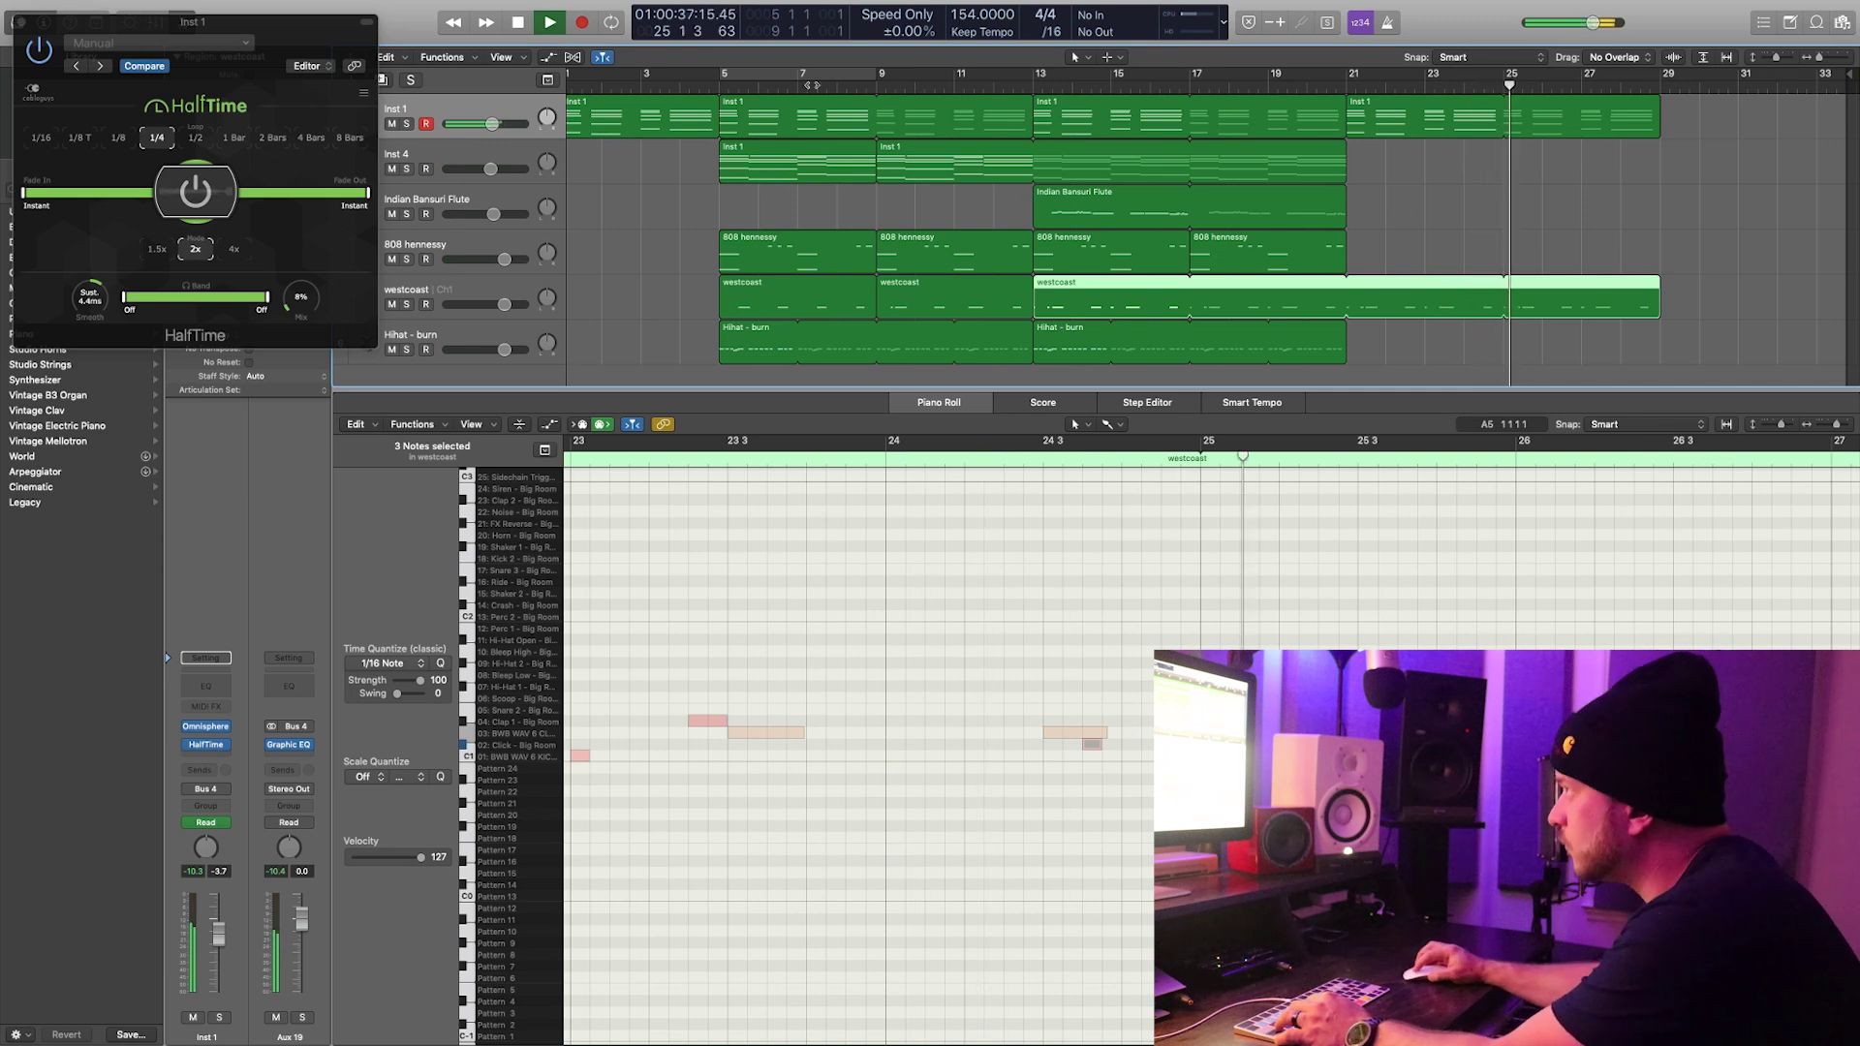
drag(722, 78, 1662, 108)
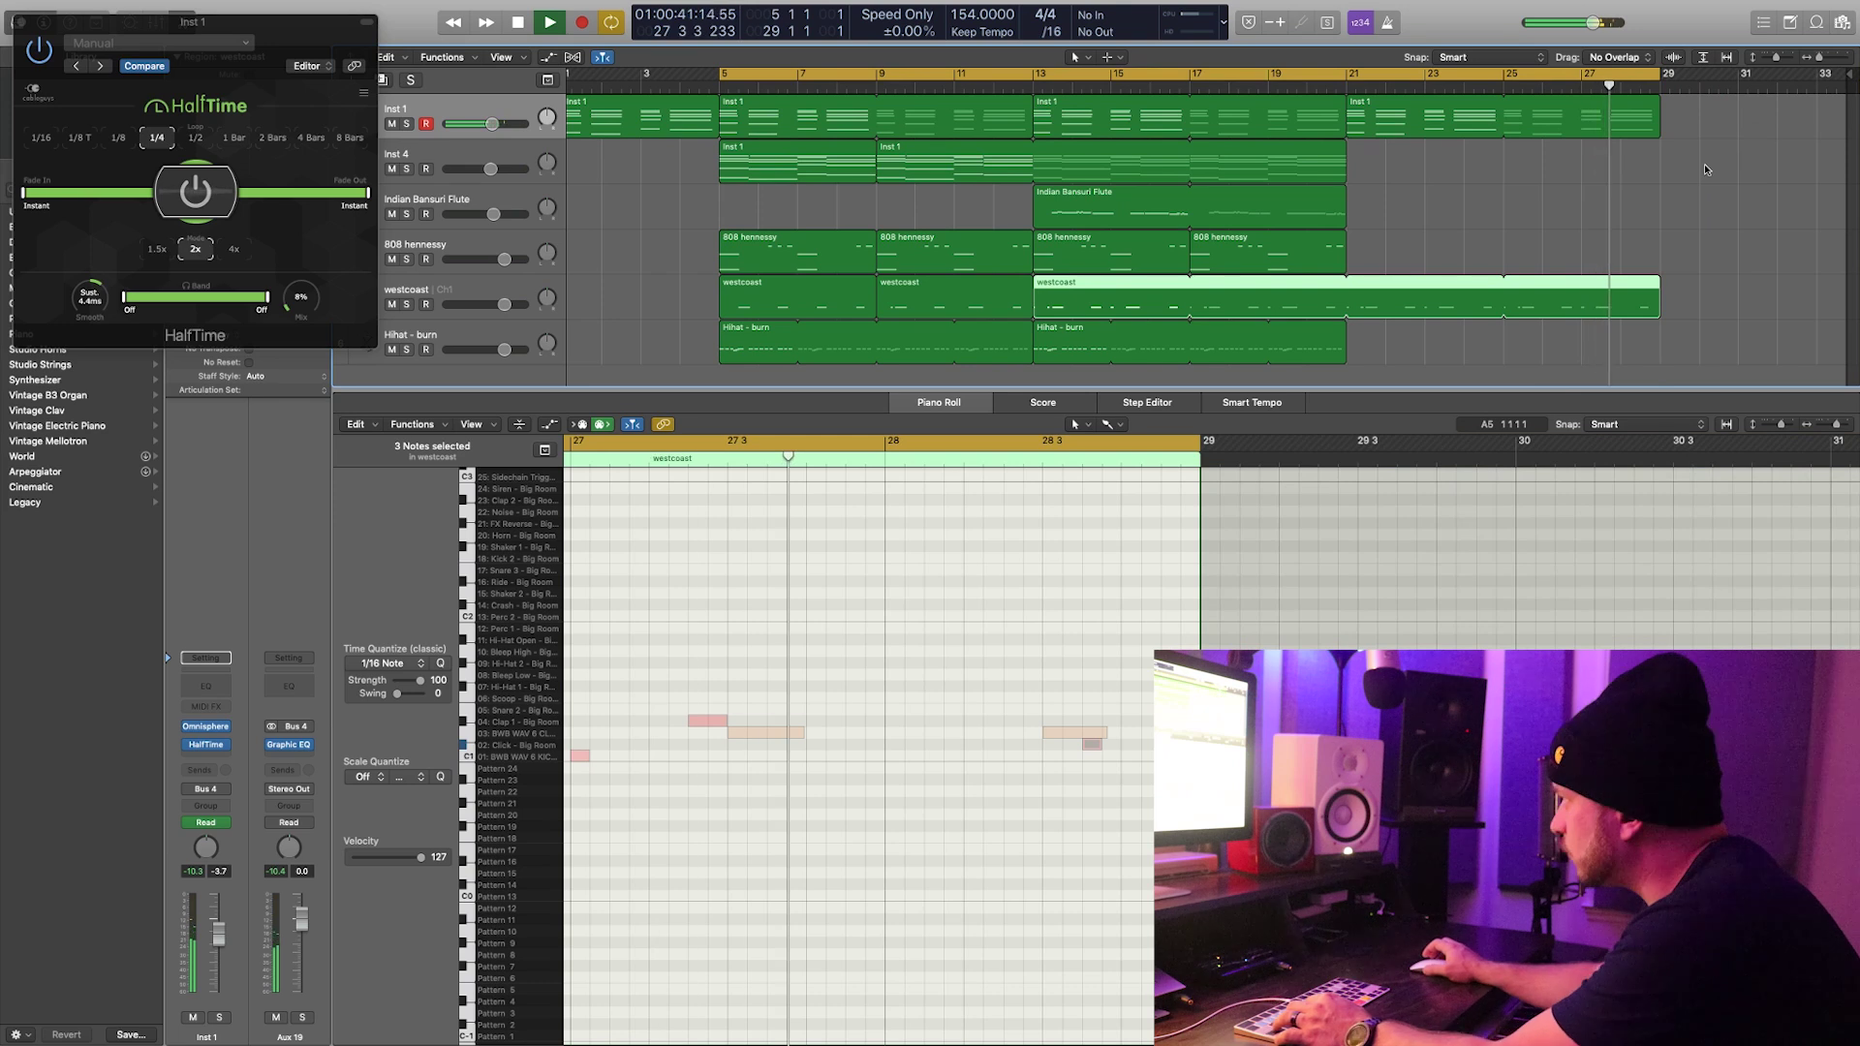